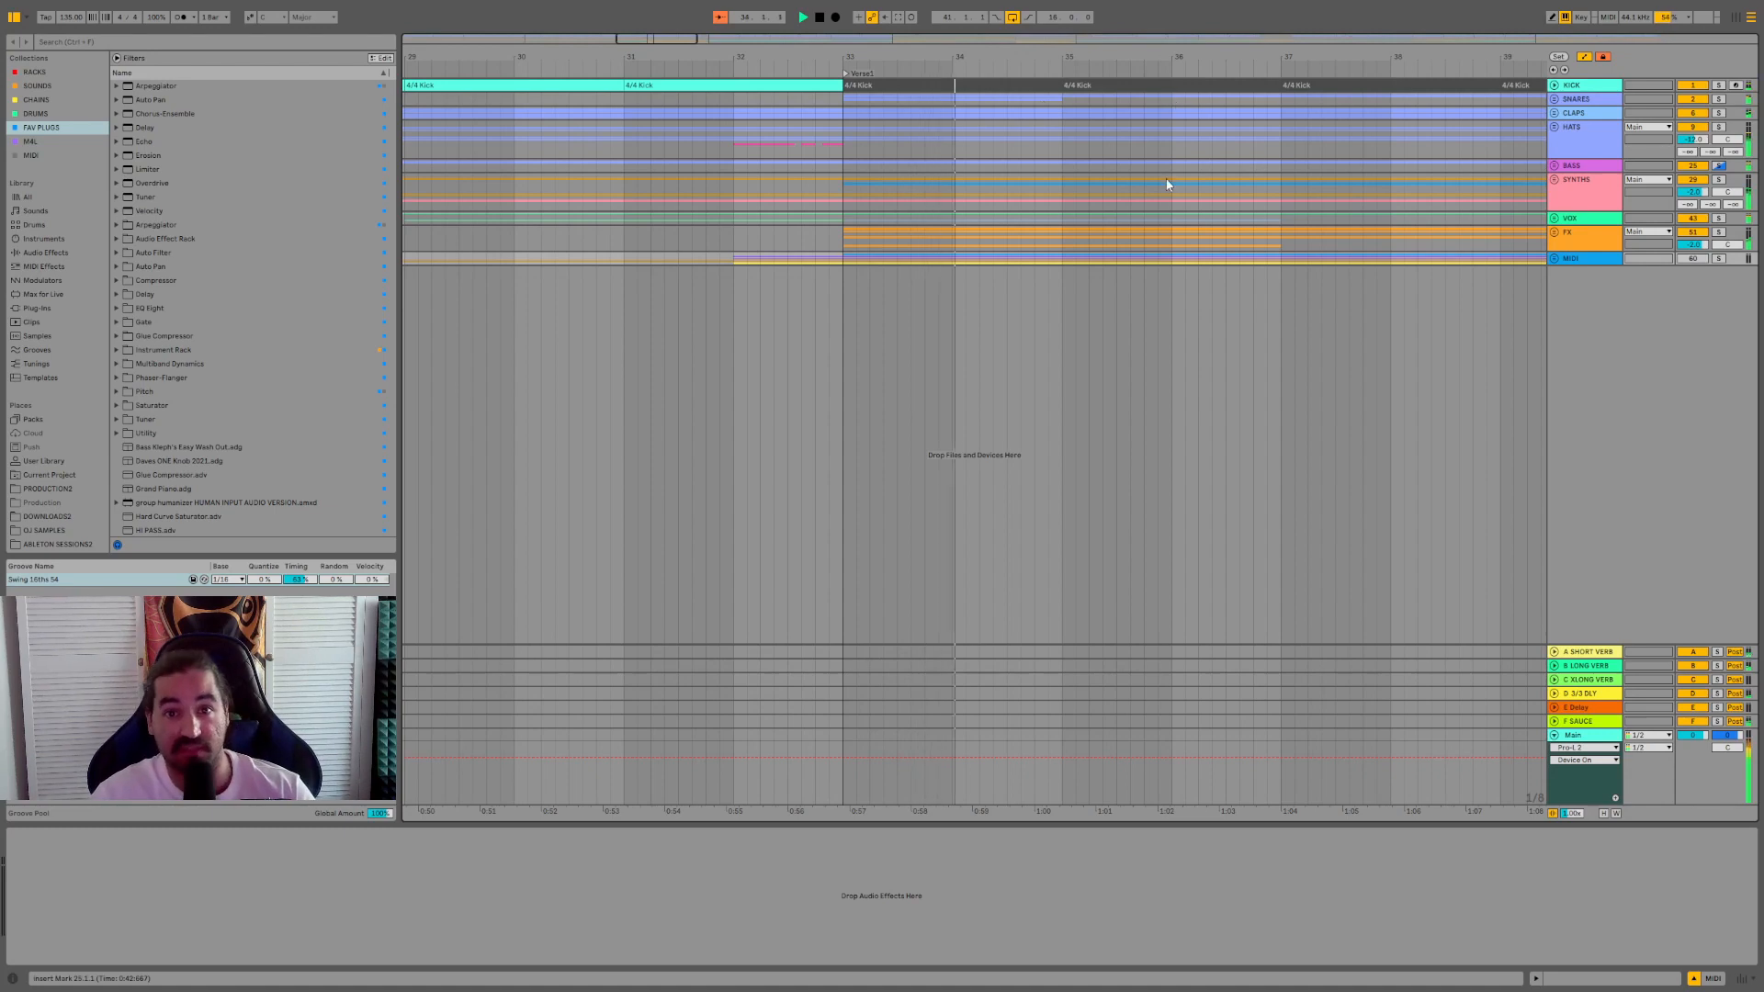
- Unfold the Kick track and play its pattern in solo over bars 41 to 45
click(1553, 85)
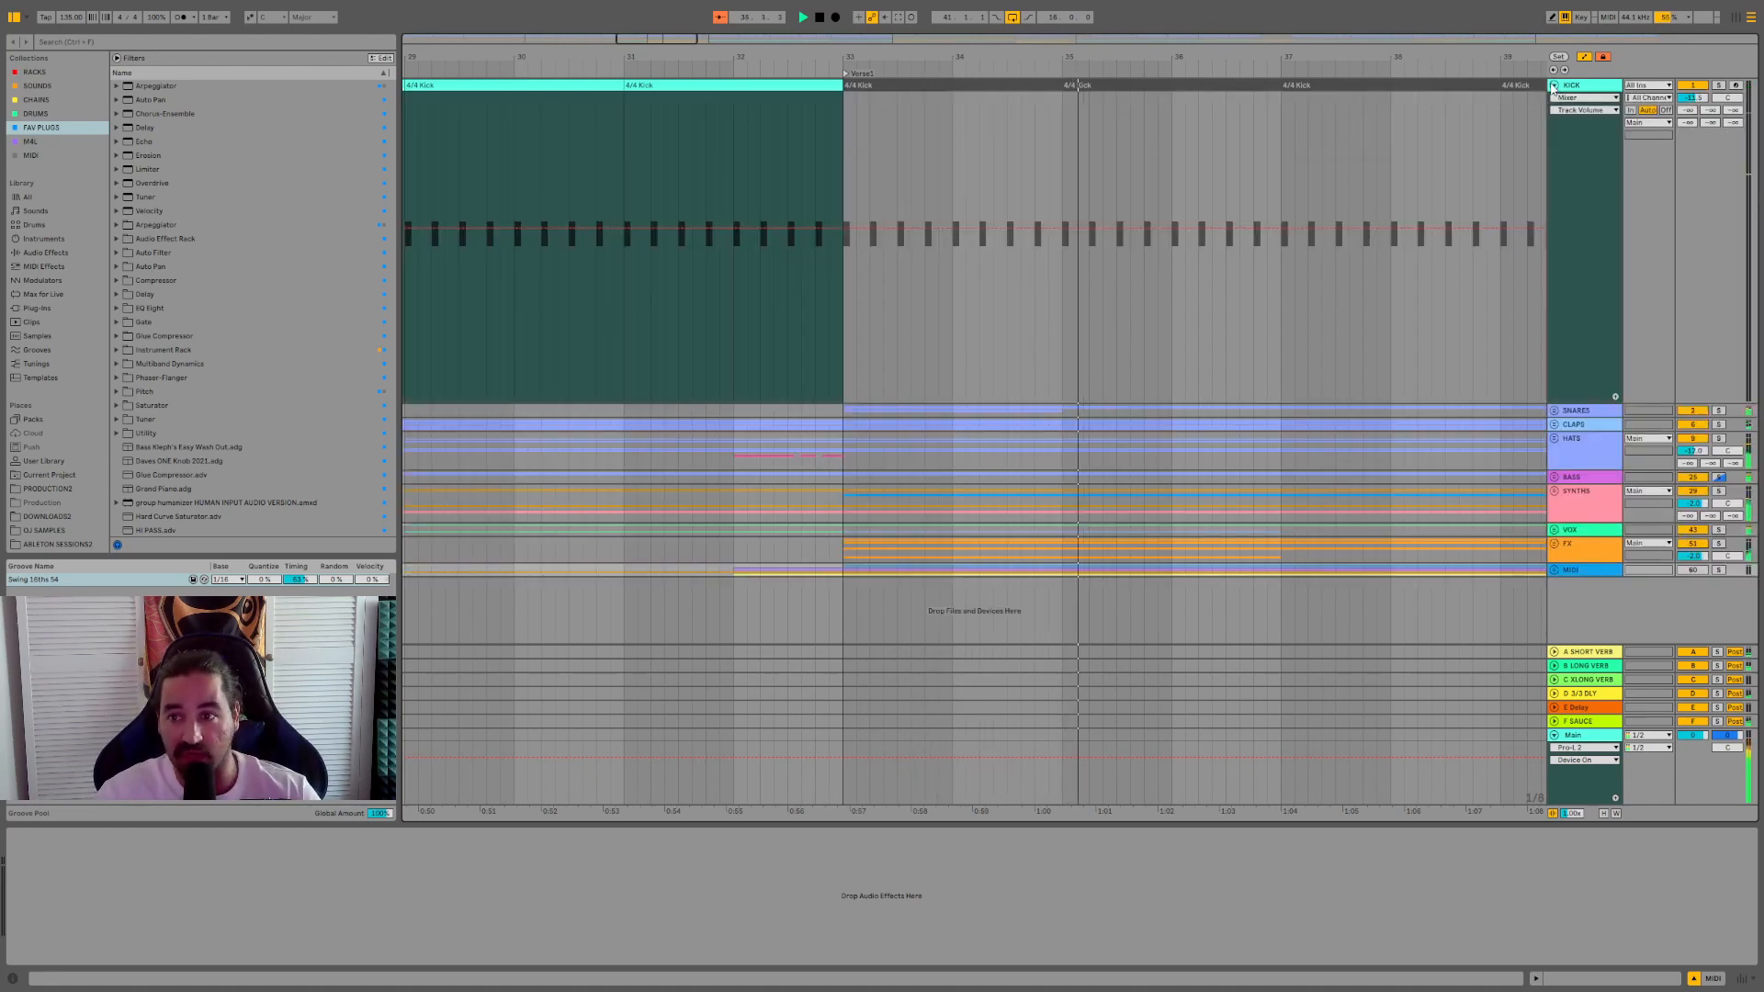
drag(1121, 47, 1121, 42)
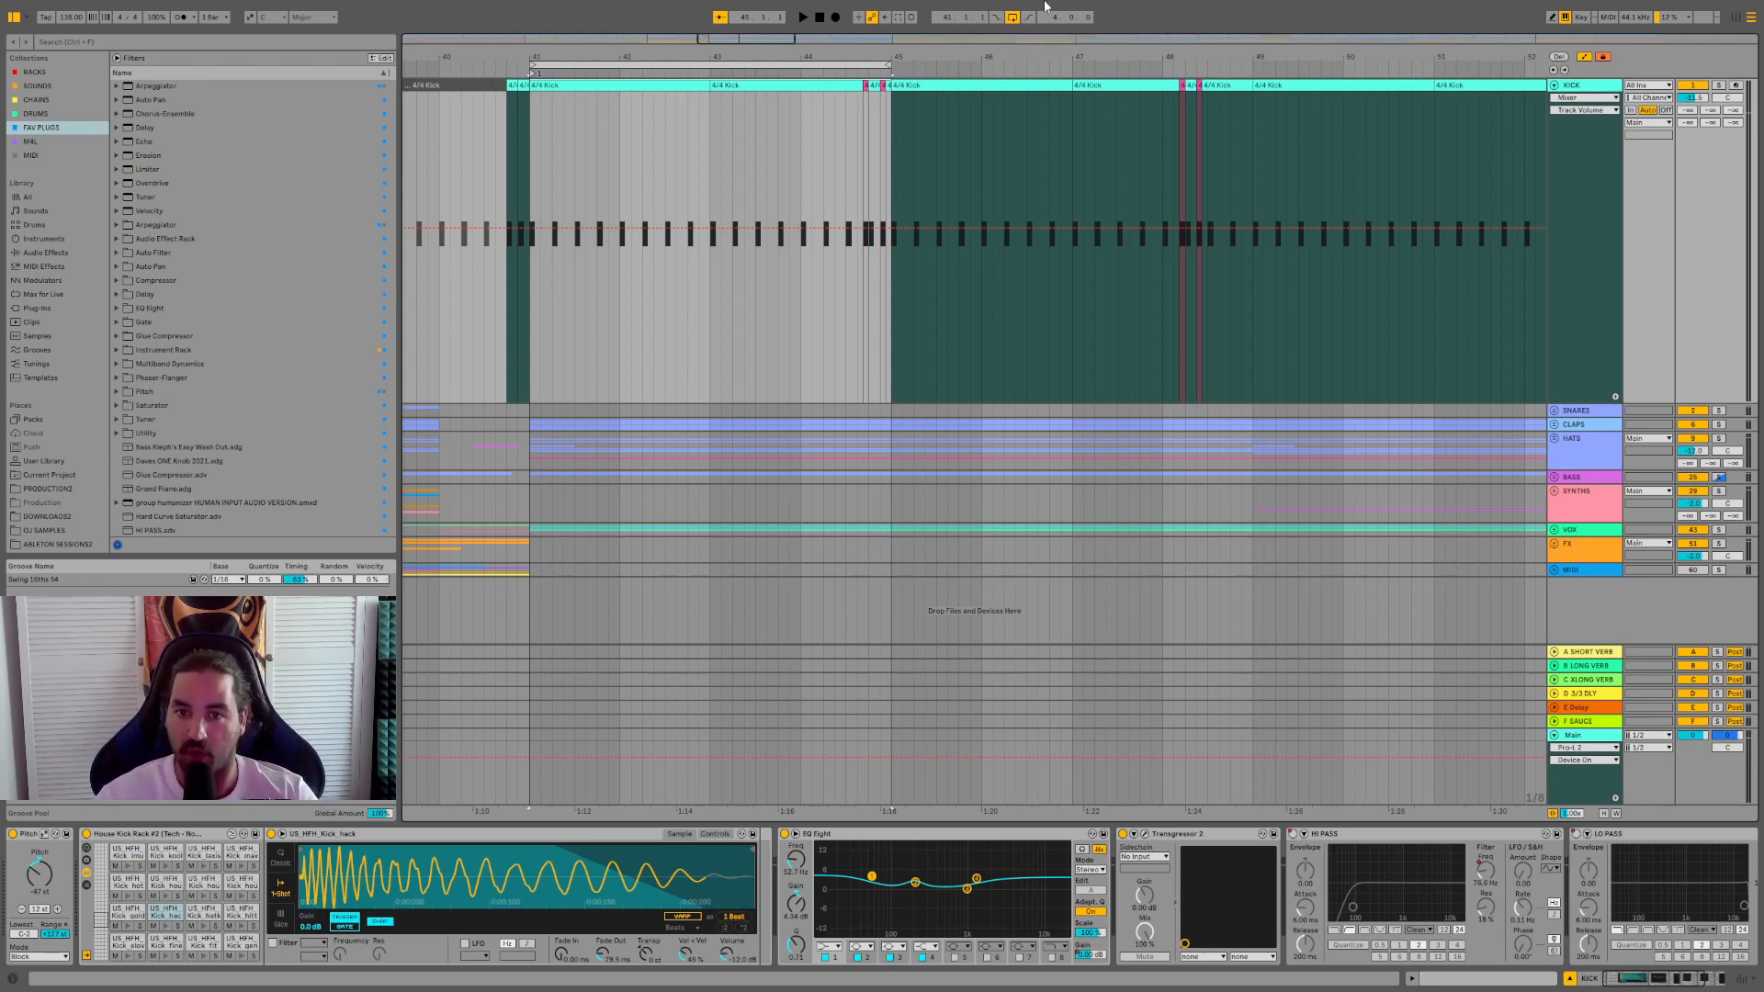
drag(876, 46, 1195, 82)
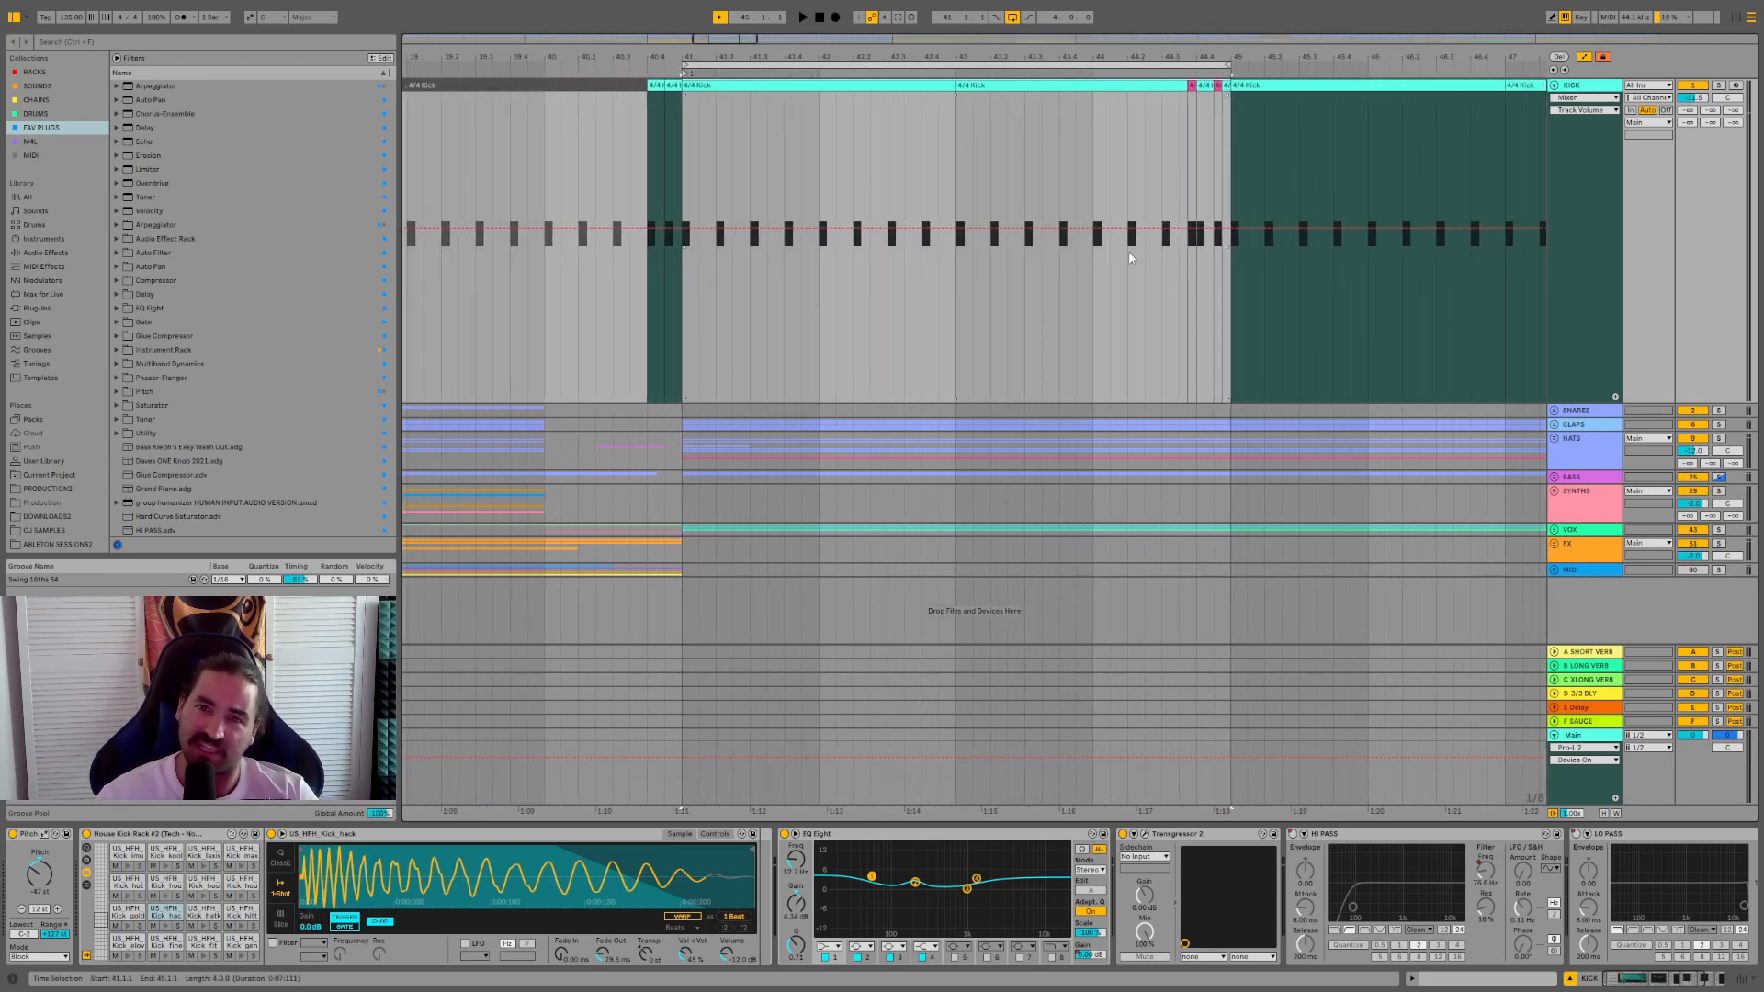
mouse_move(718, 57)
mouse_down()
mouse_move(707, 110)
mouse_move(700, 30)
mouse_up()
click(803, 128)
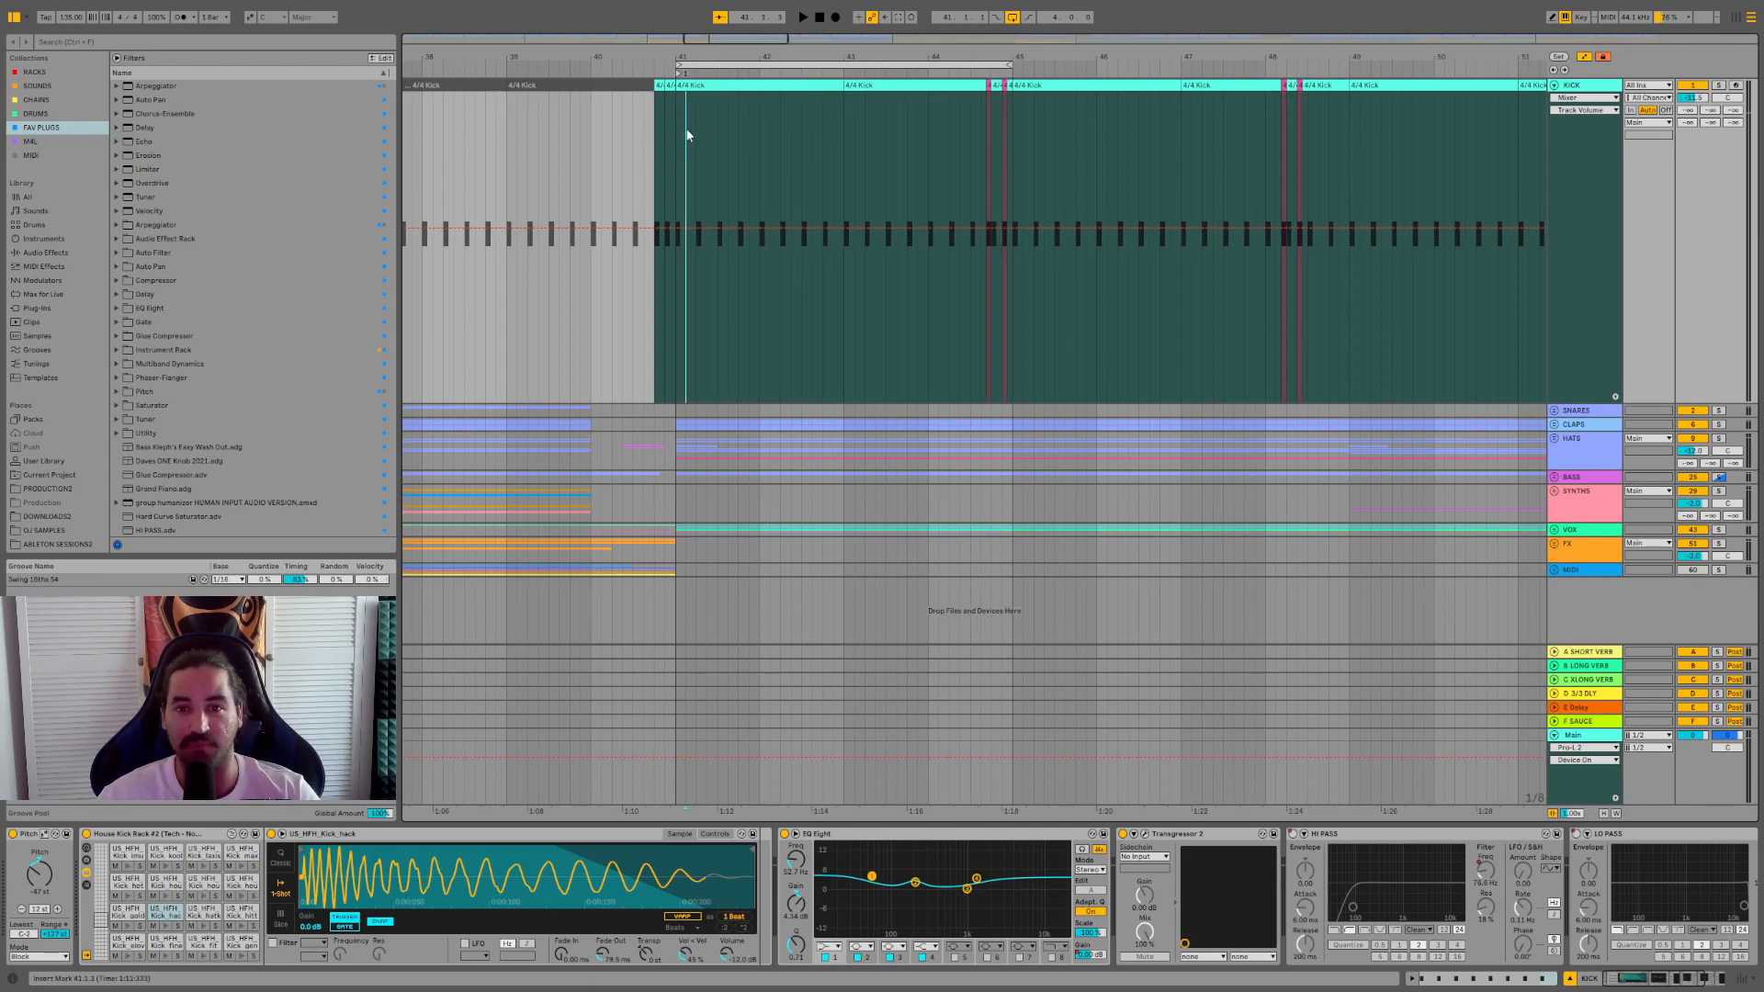
drag(677, 138, 1021, 138)
key(0)
key(space)
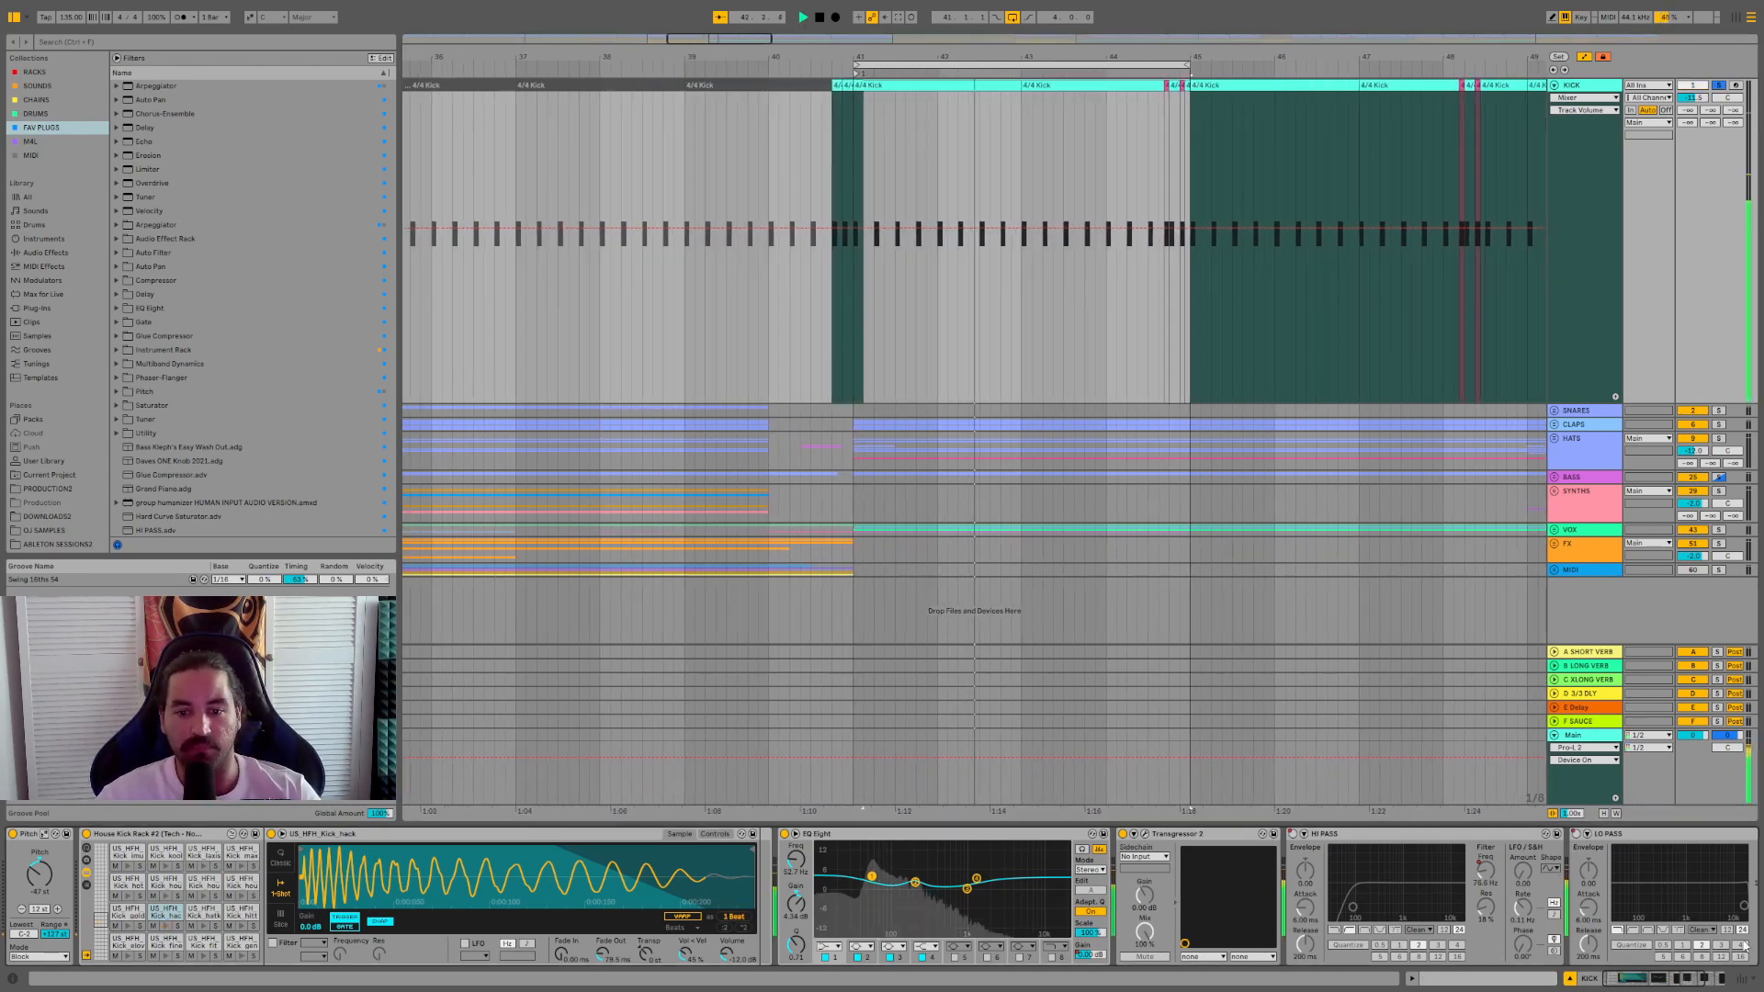
- Examine the rest of the Kick track's device chain and its EQ Eight bands
click(1711, 979)
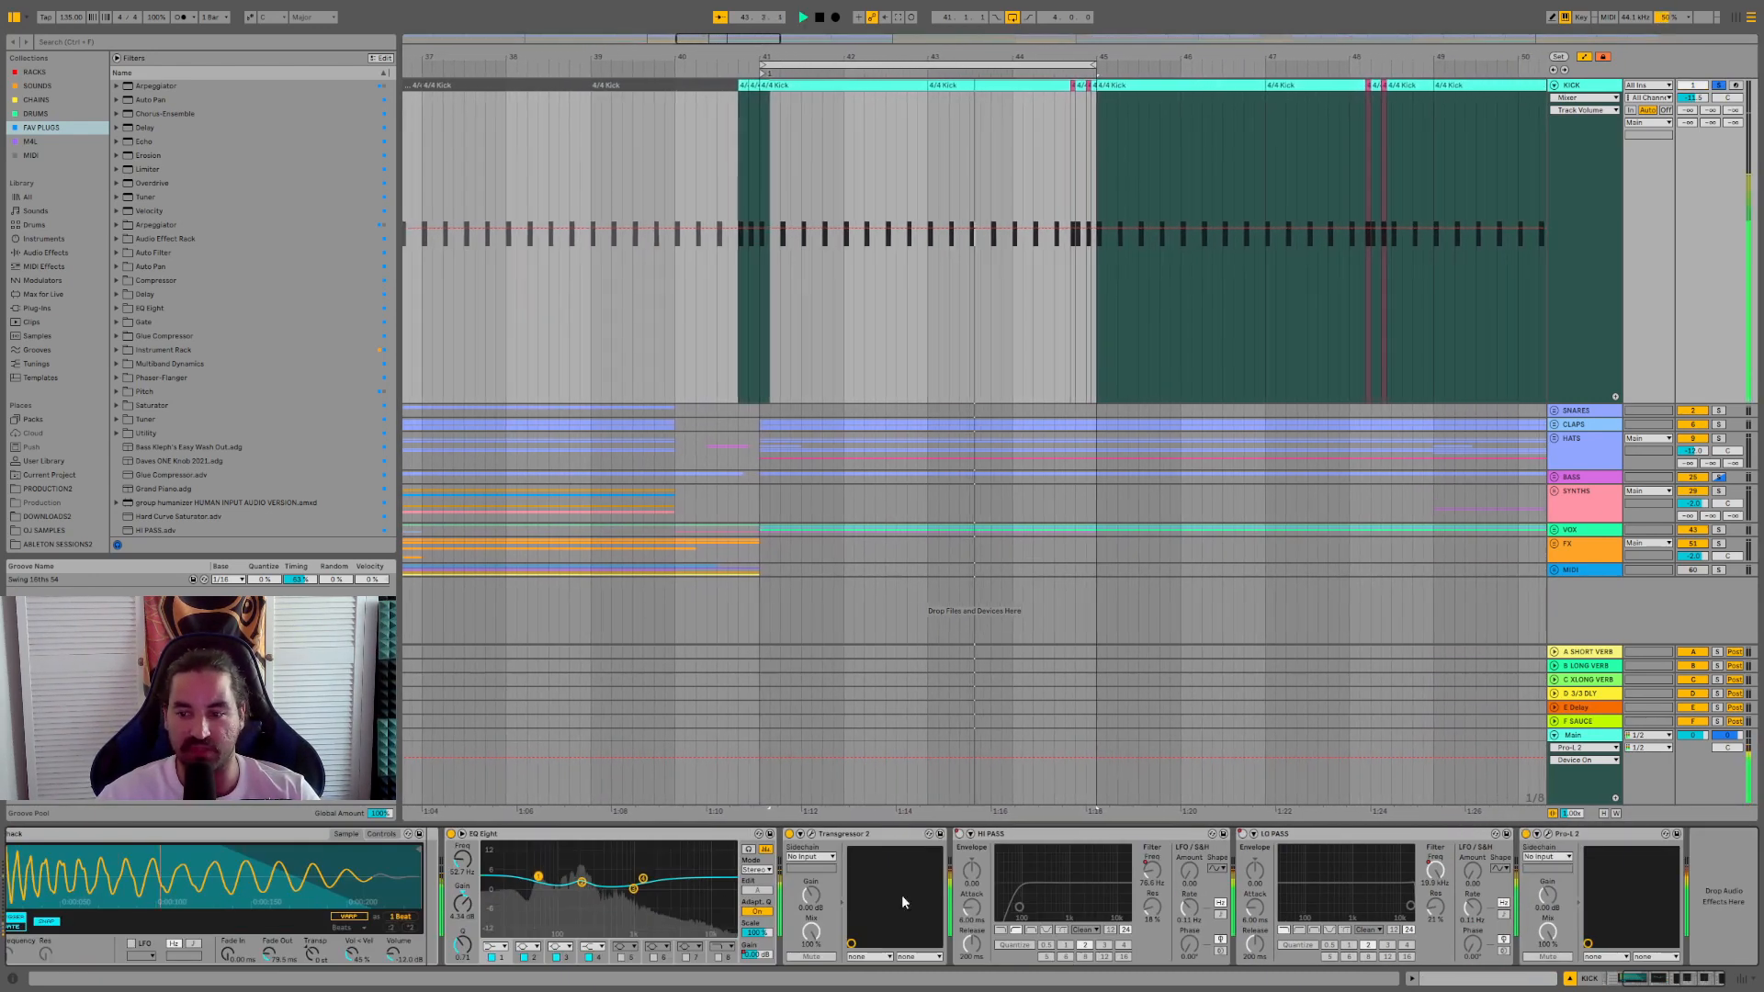
click(581, 882)
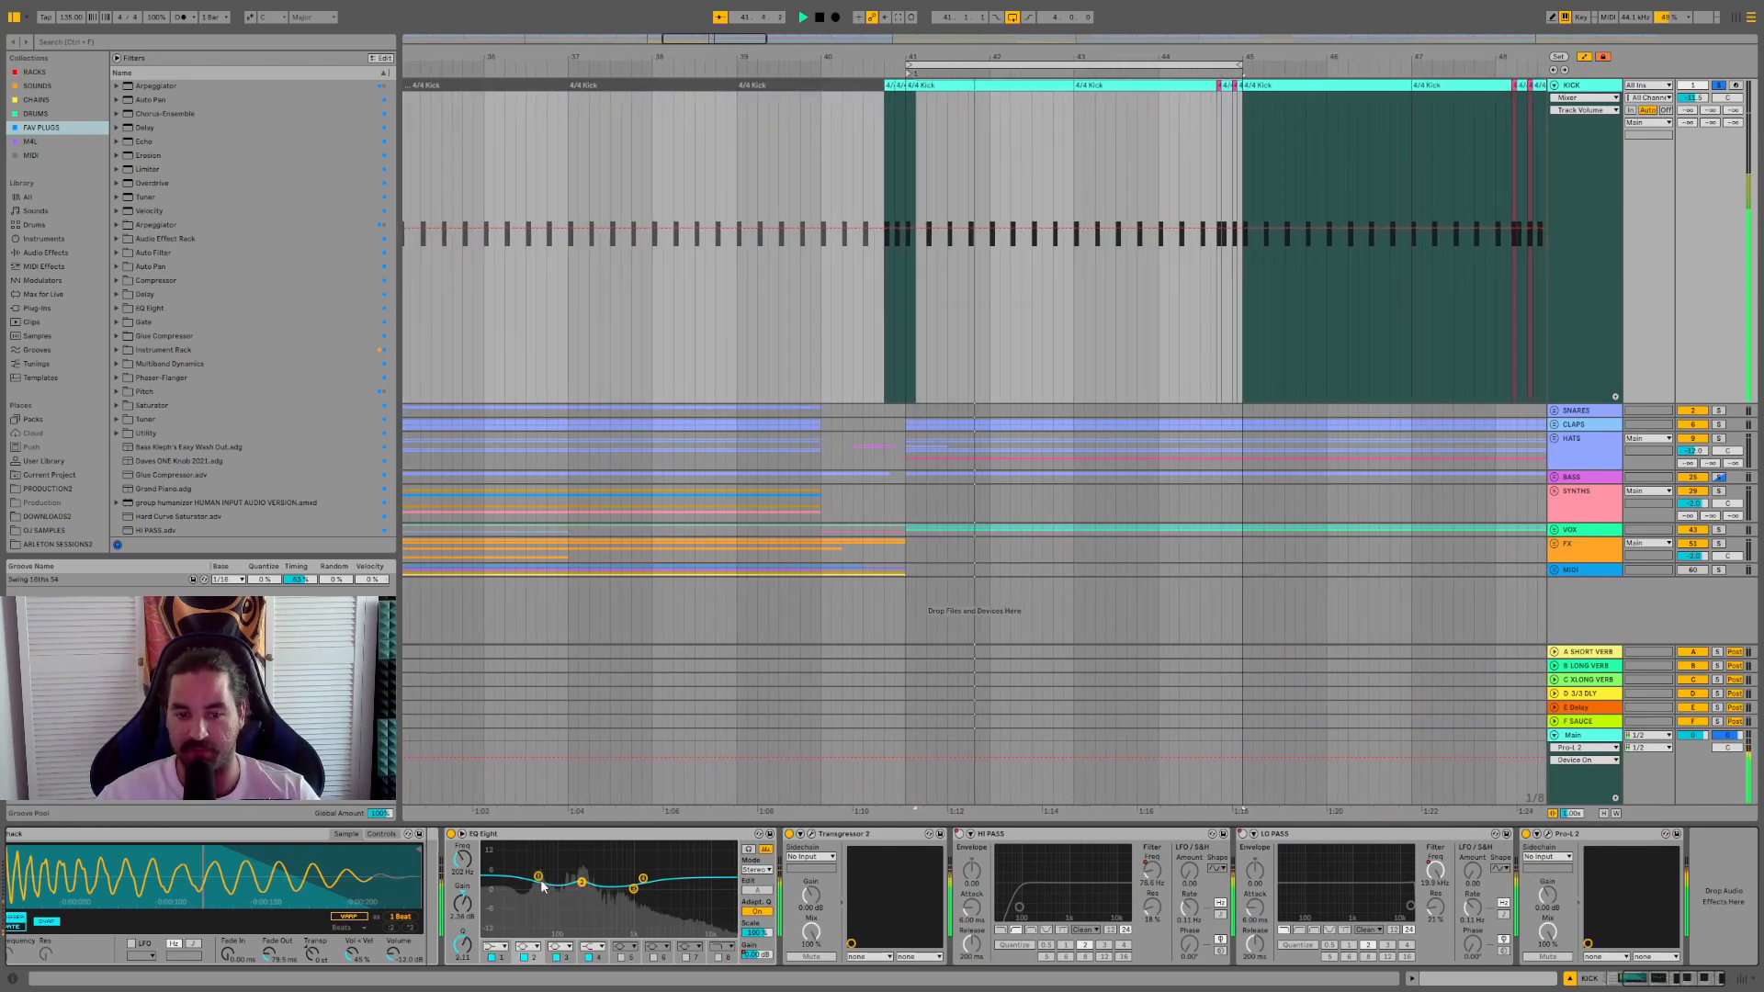
click(539, 878)
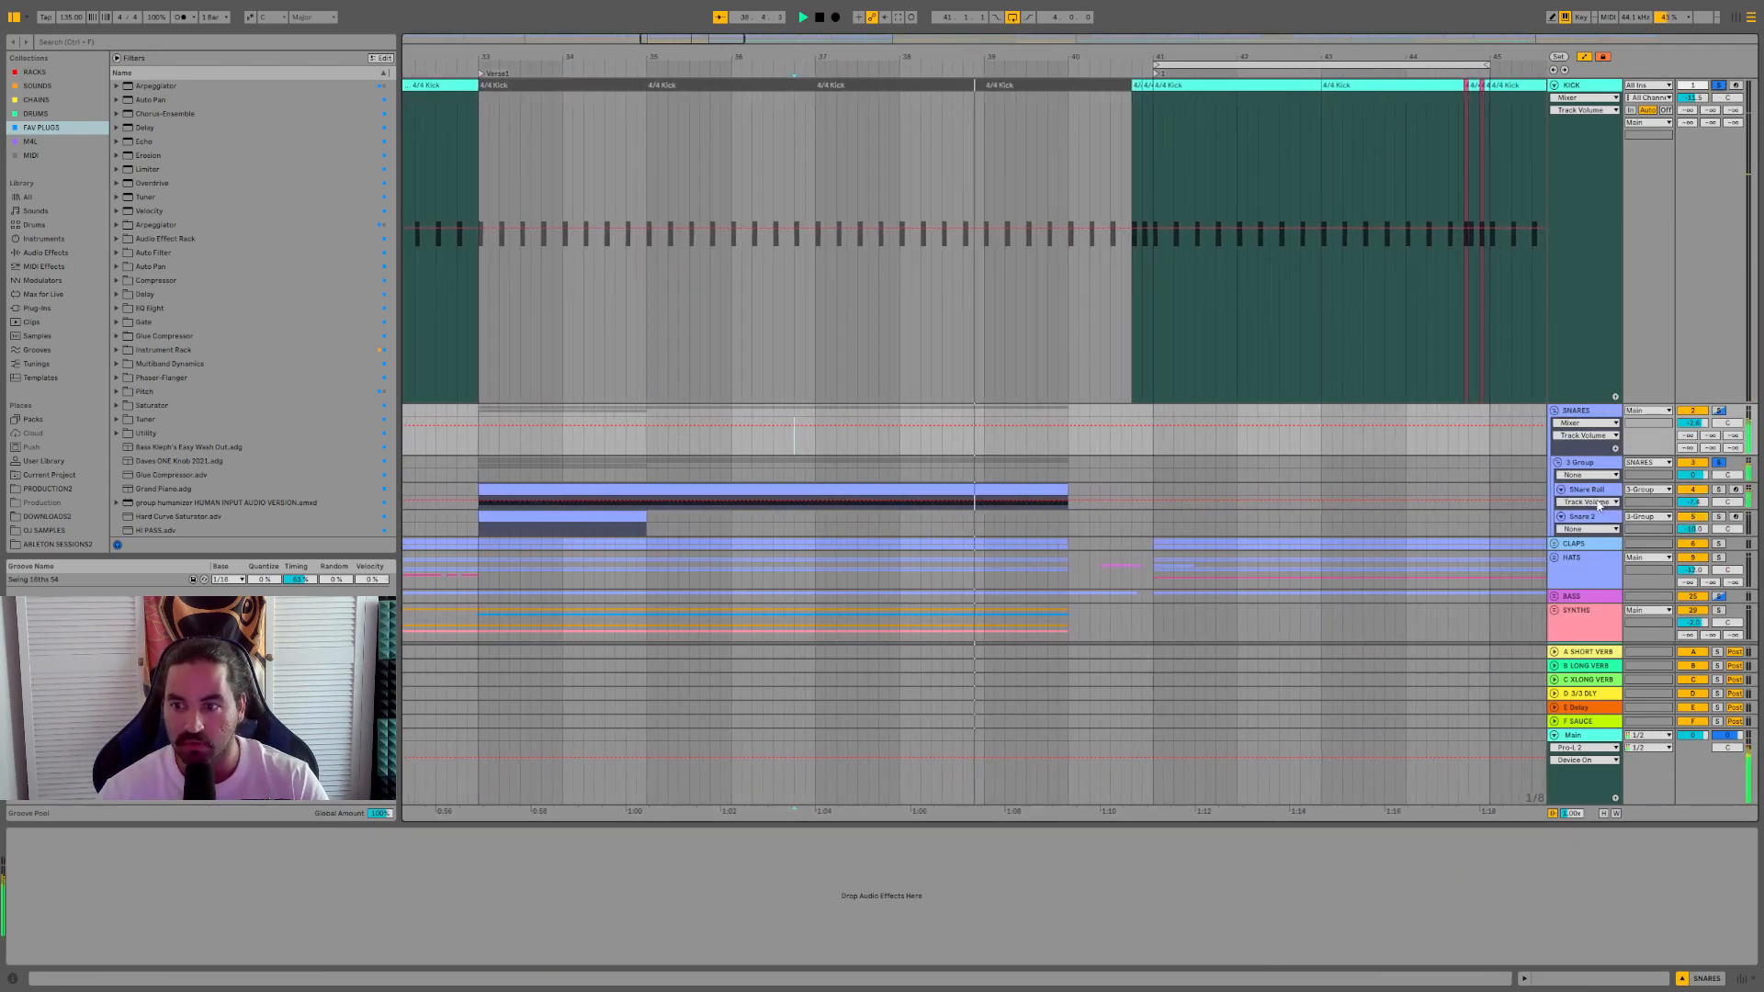
- Enlarge the Snare Roll track and inspect its clip's MIDI notes over bars 33 to 40
drag(1601, 510, 1601, 707)
scroll(1244, 481, down, 4)
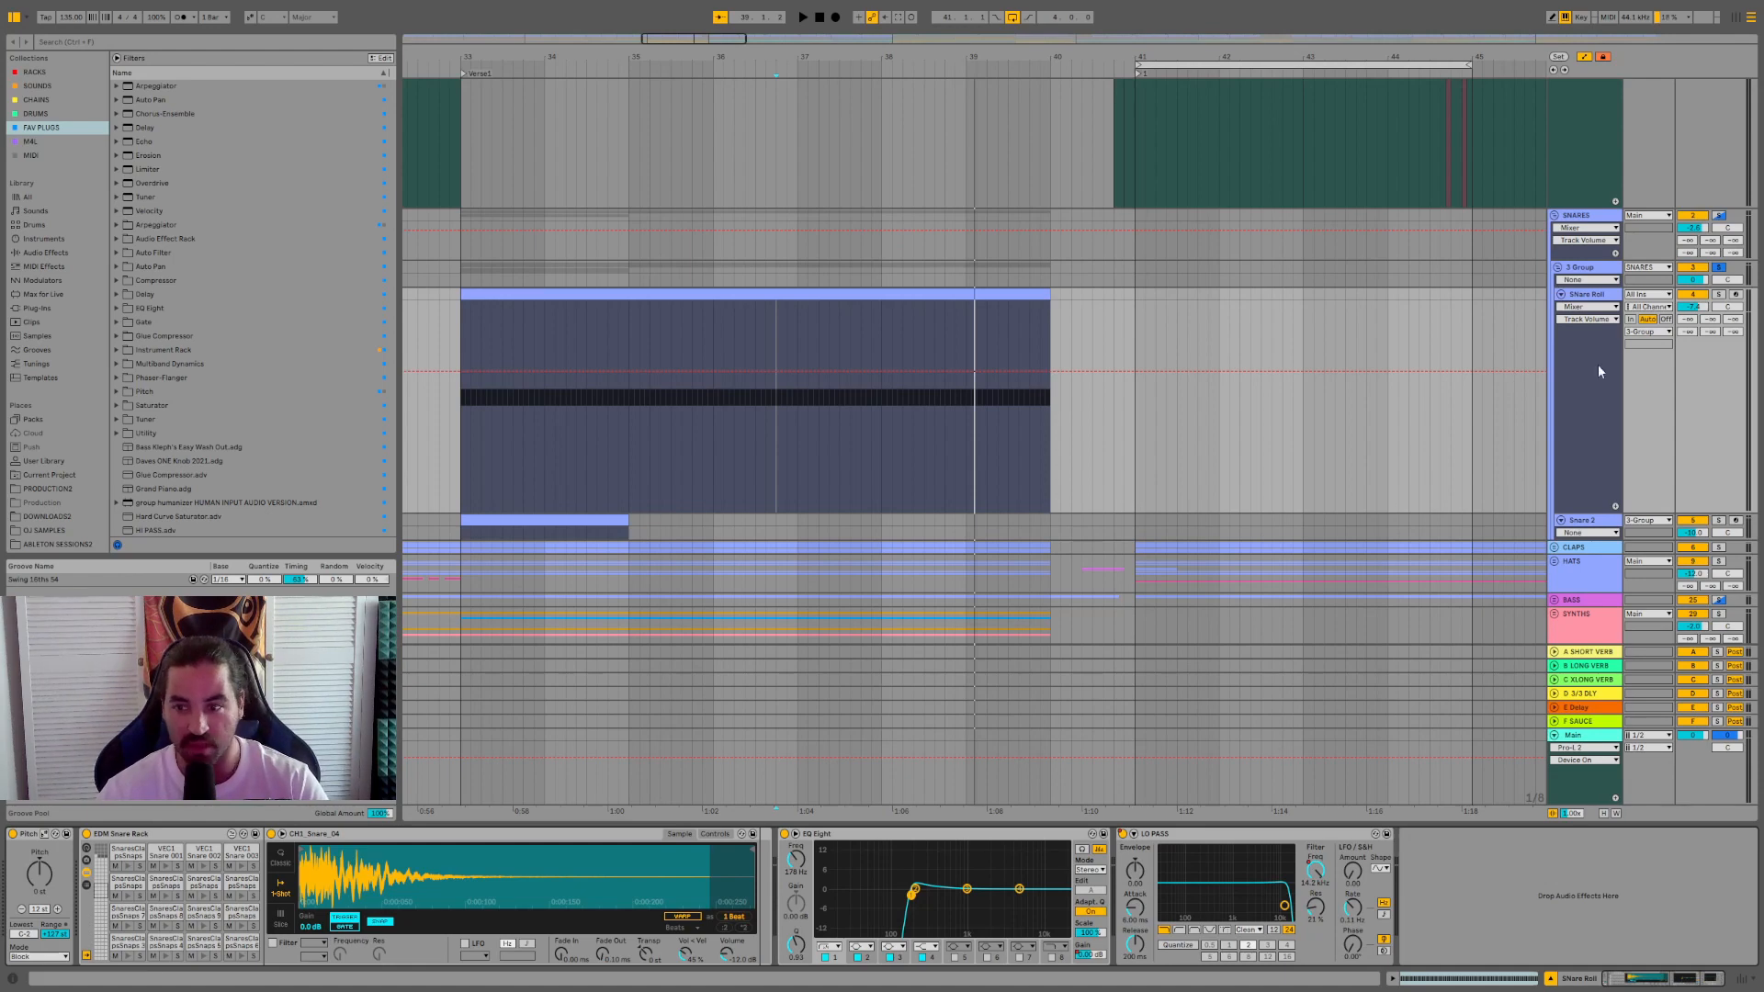
click(1598, 274)
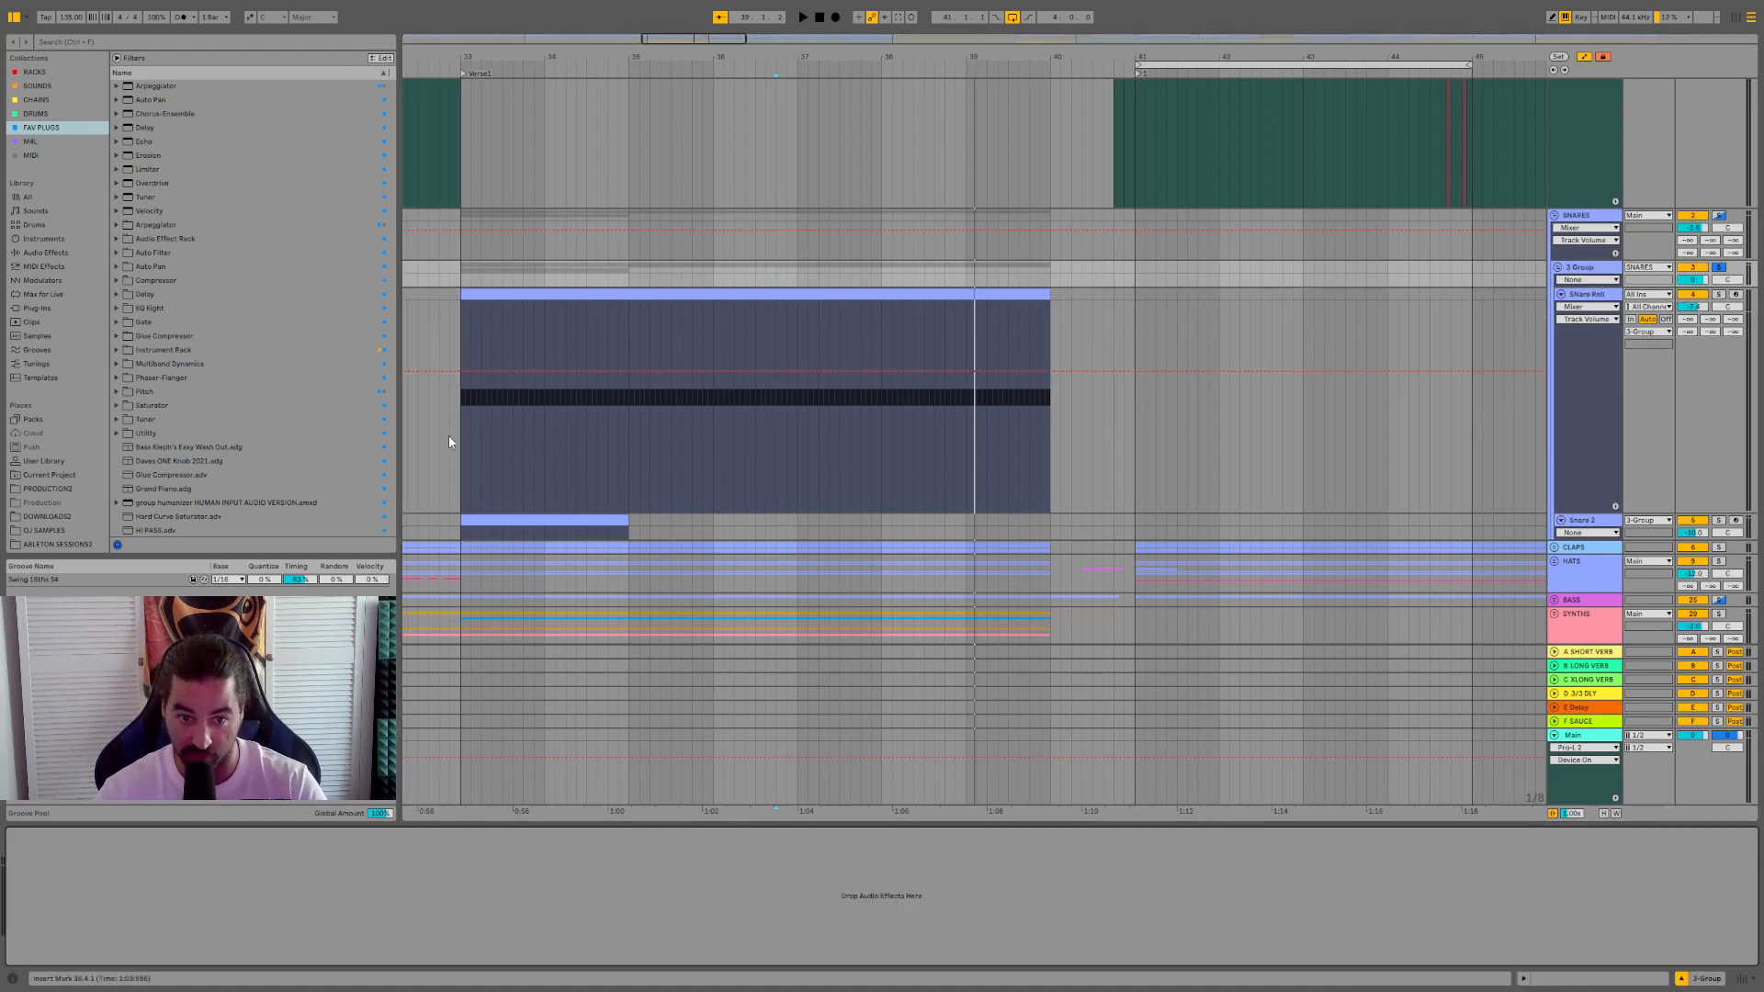
drag(460, 445, 1071, 457)
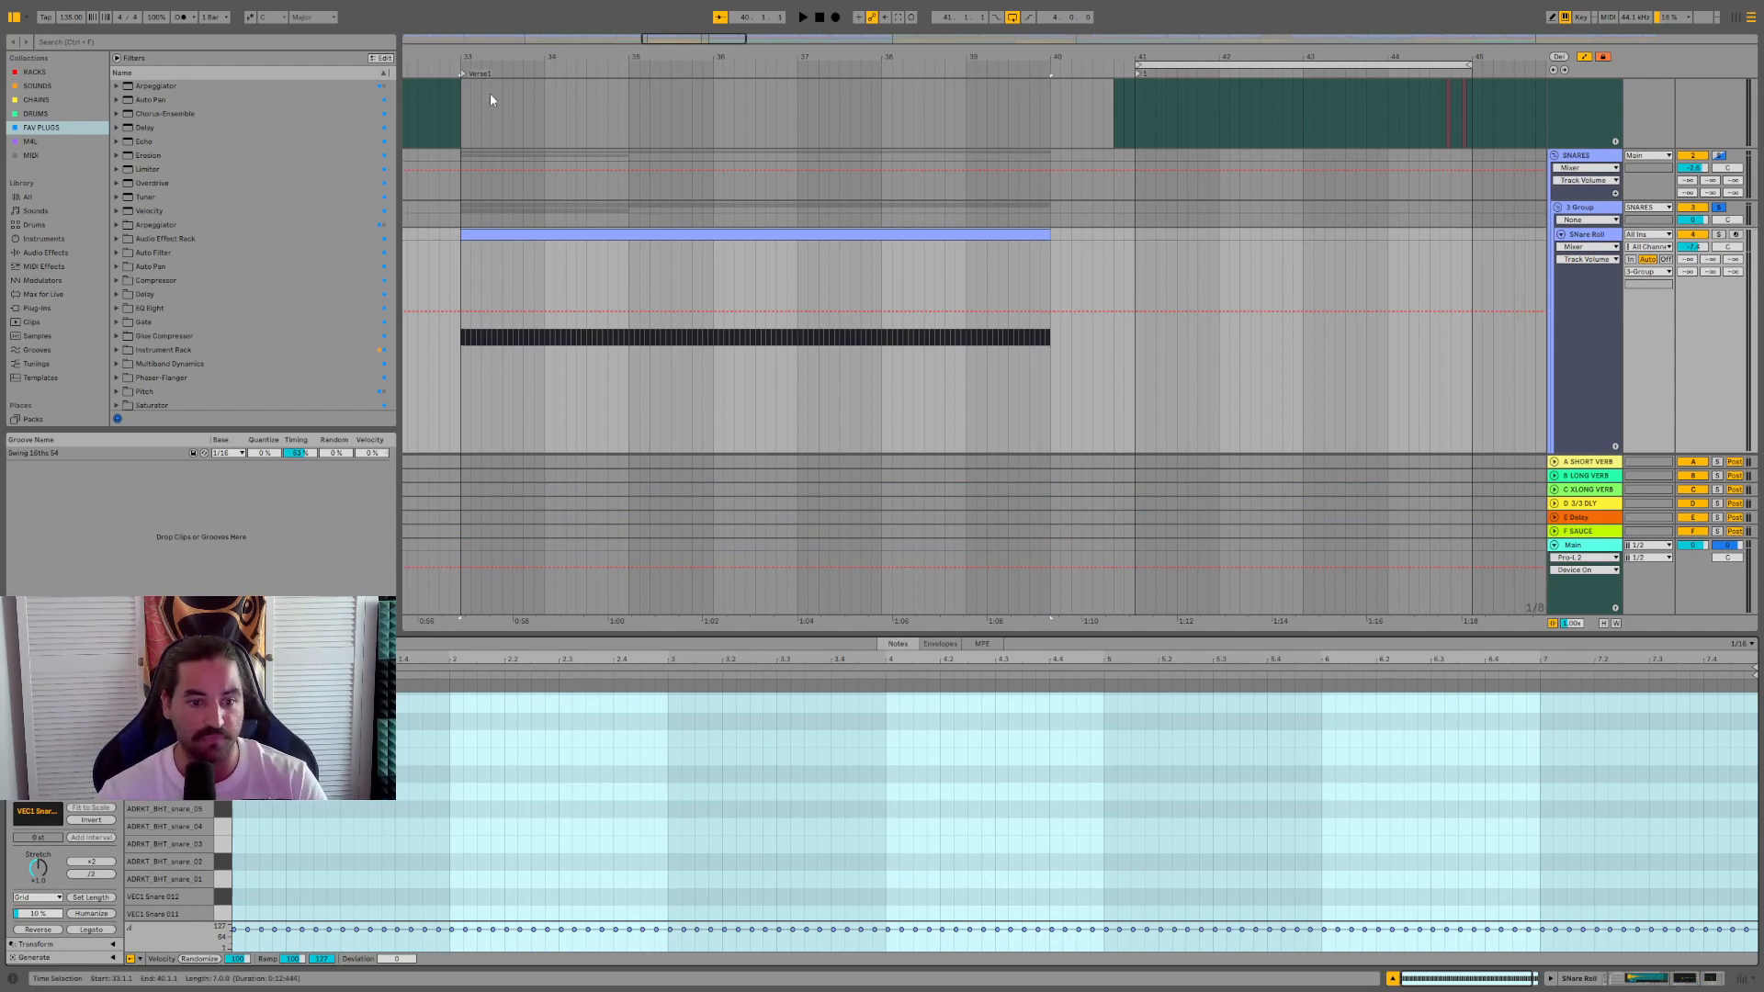
scroll(994, 806, down, 4)
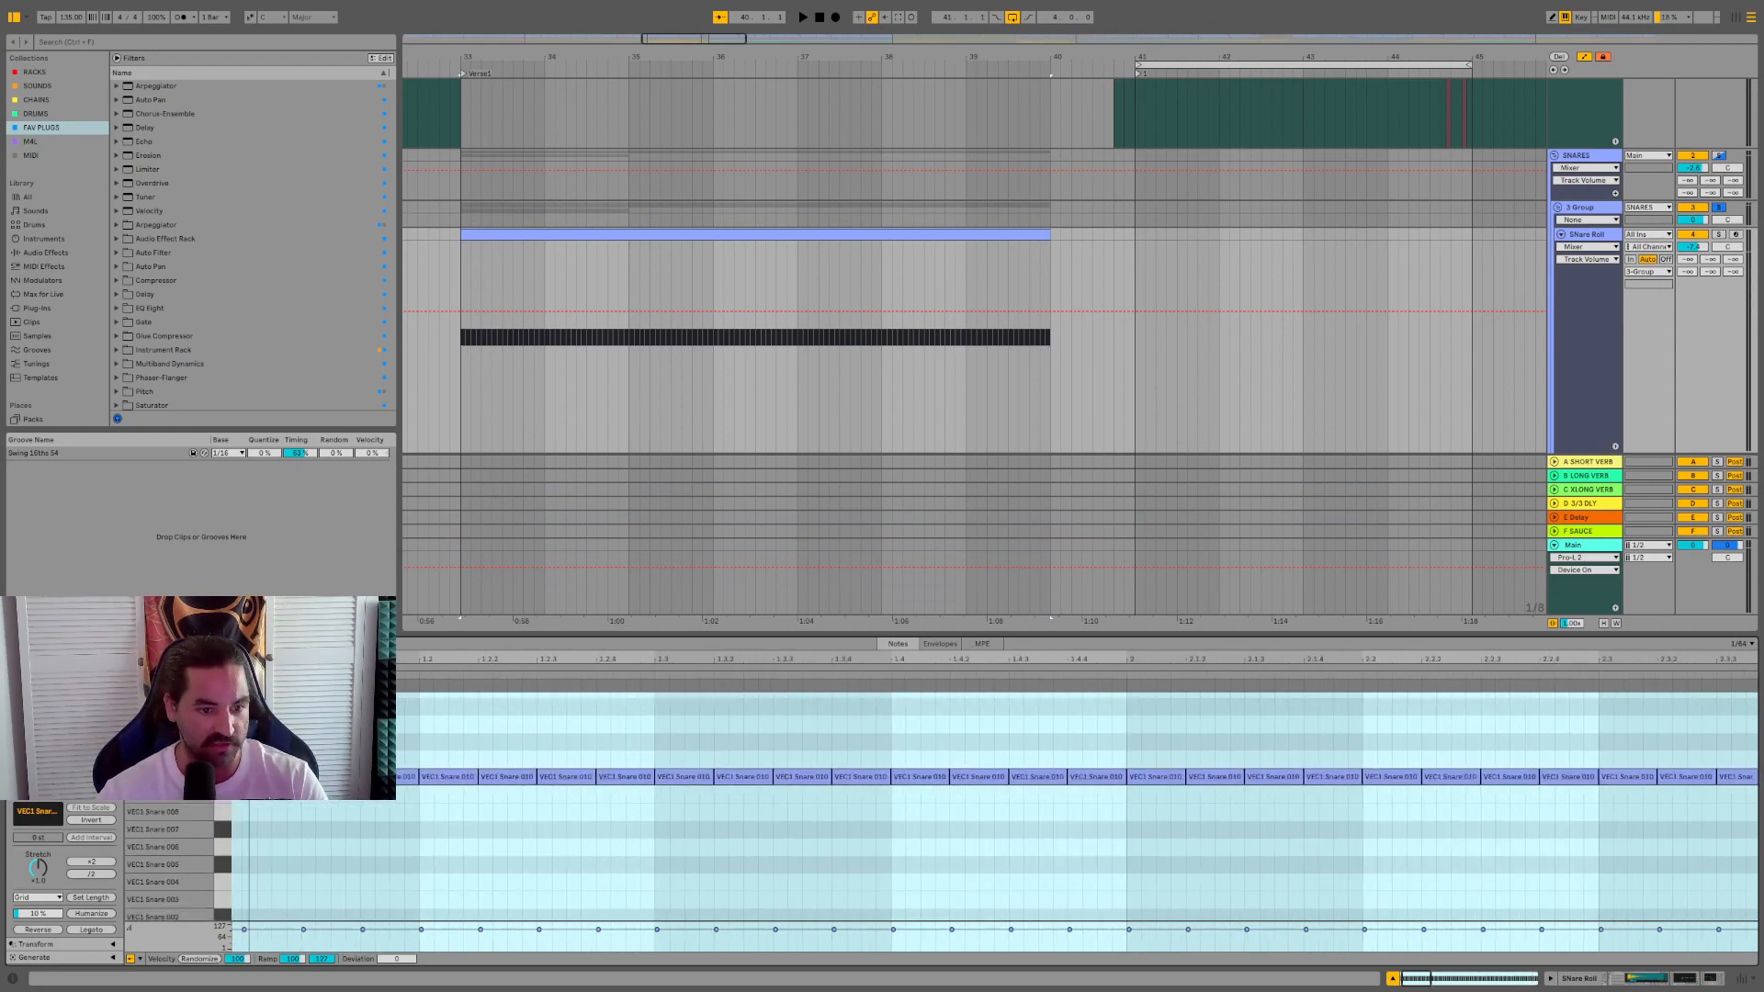
click(760, 364)
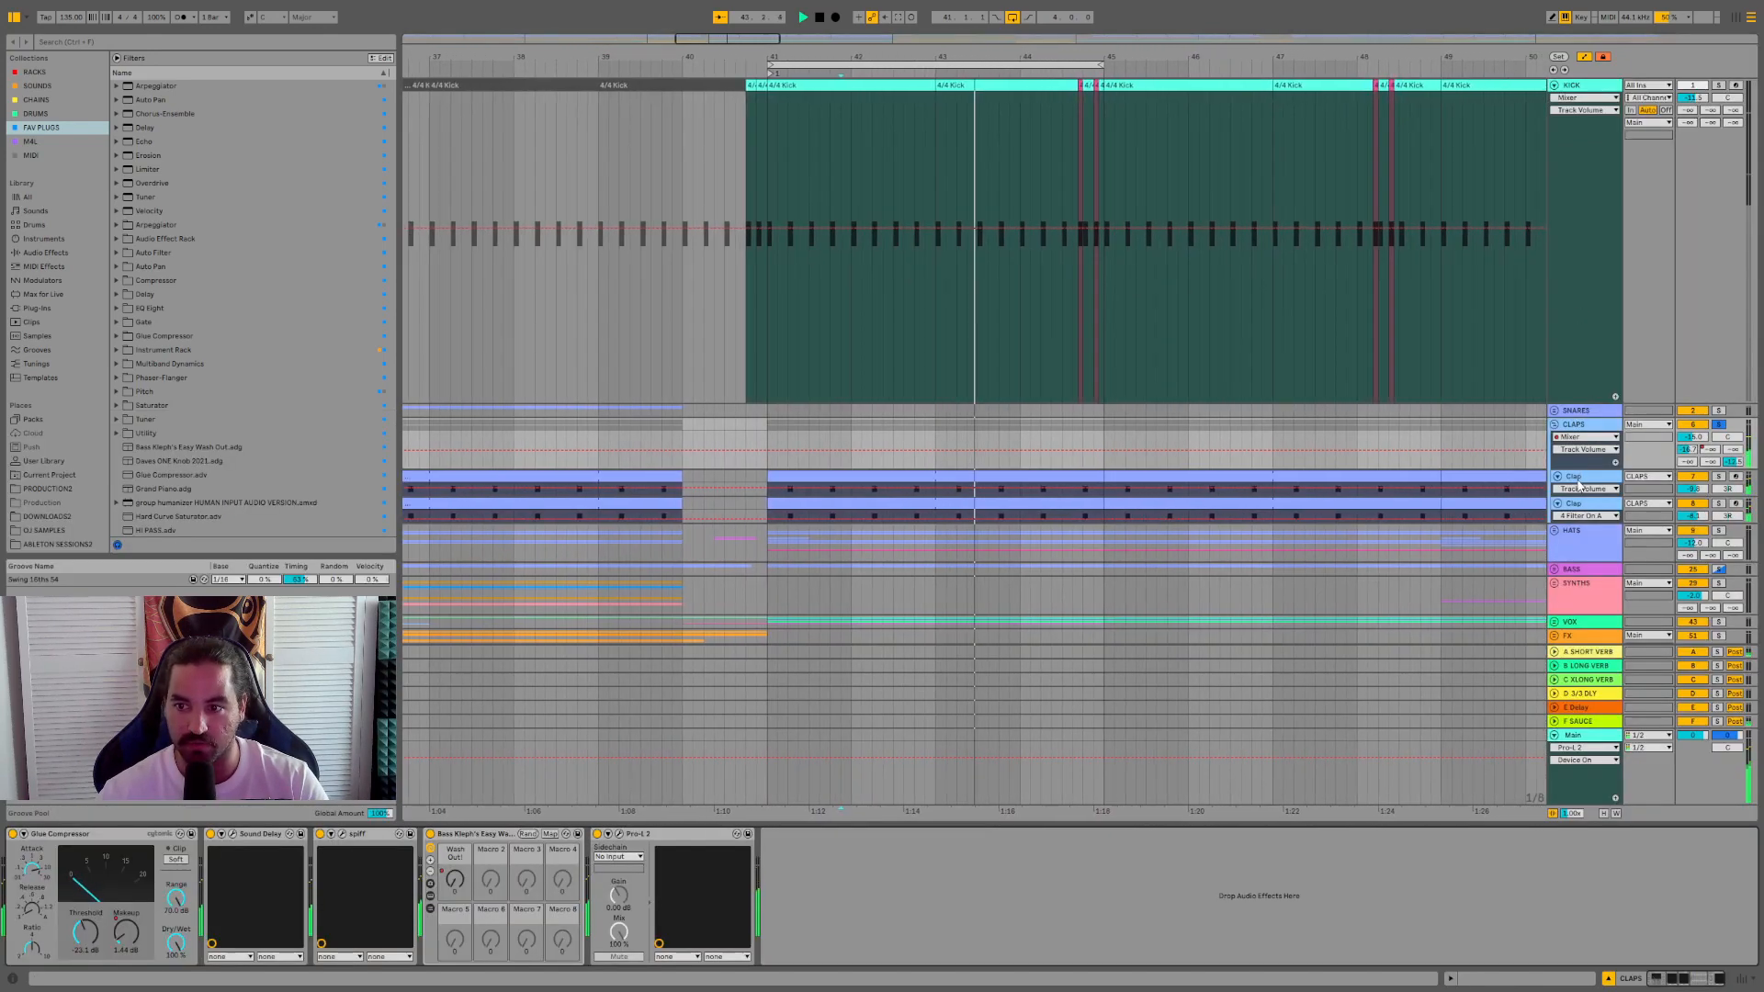
- Inspect the device chains of the two Clap tracks and of the Claps group
click(1589, 505)
click(1582, 479)
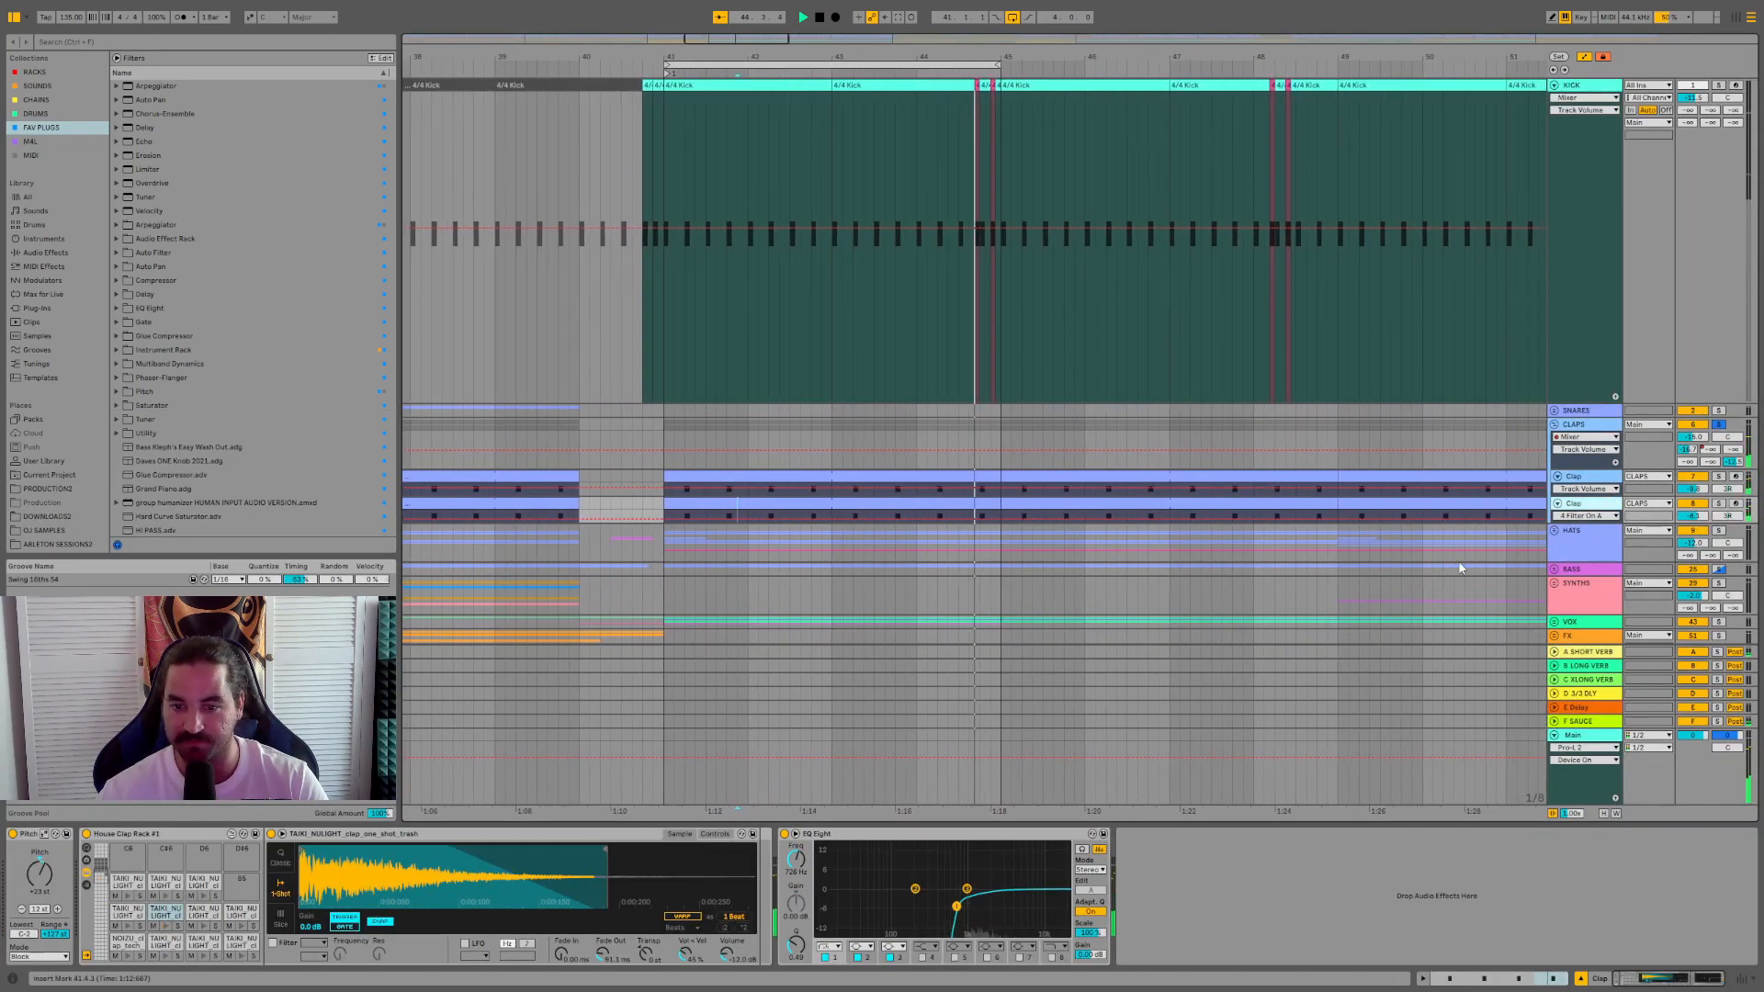
click(1582, 425)
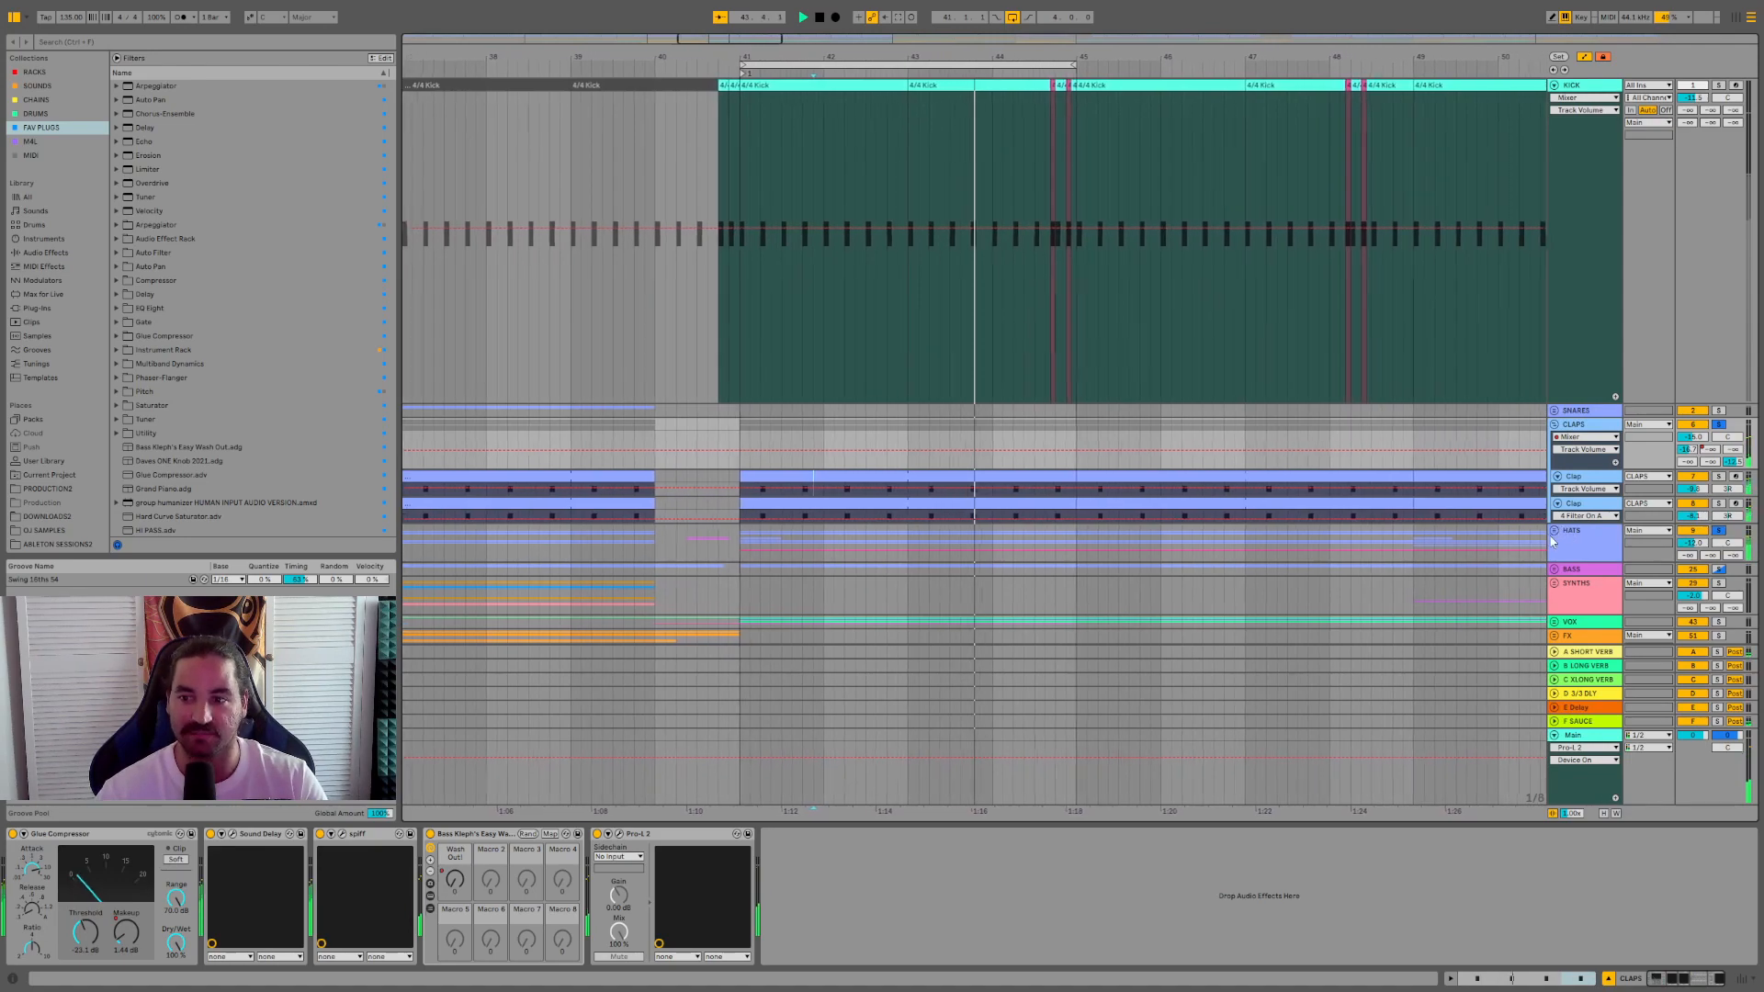
- Unfold the Hats group and increase the height of its tracks so their clips can be seen
scroll(1324, 416, down, 2)
click(1554, 473)
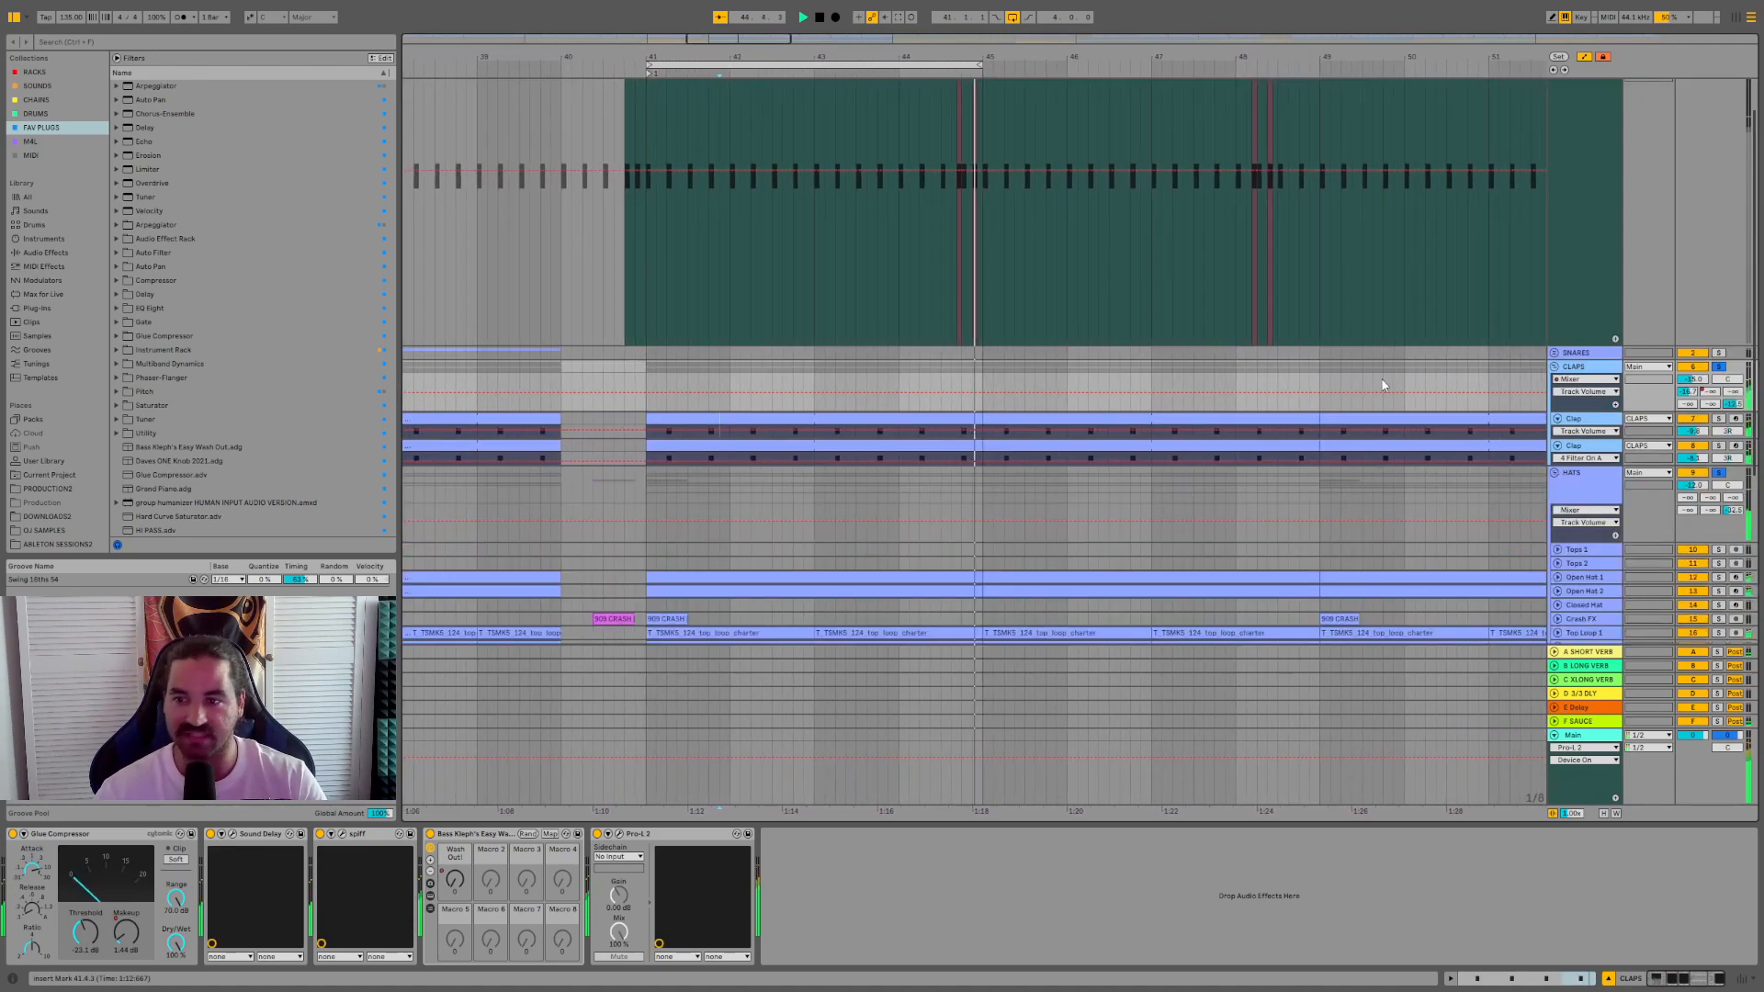
scroll(1385, 395, down, 6)
click(1577, 321)
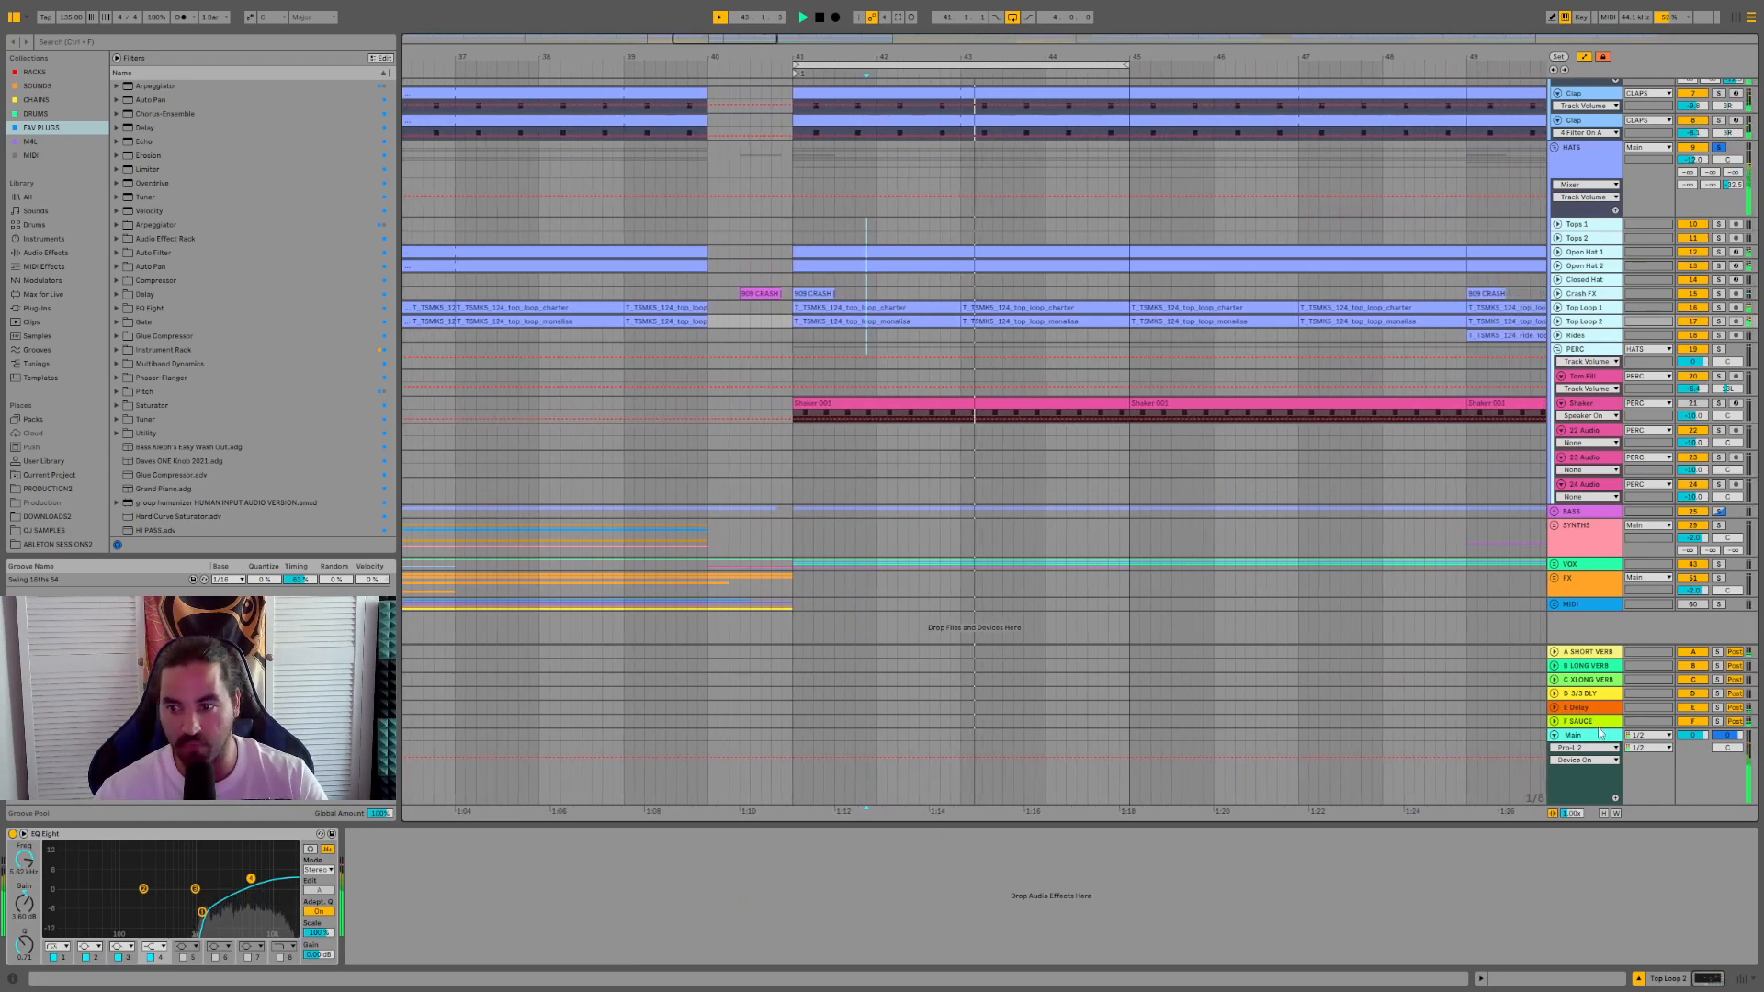
click(1605, 813)
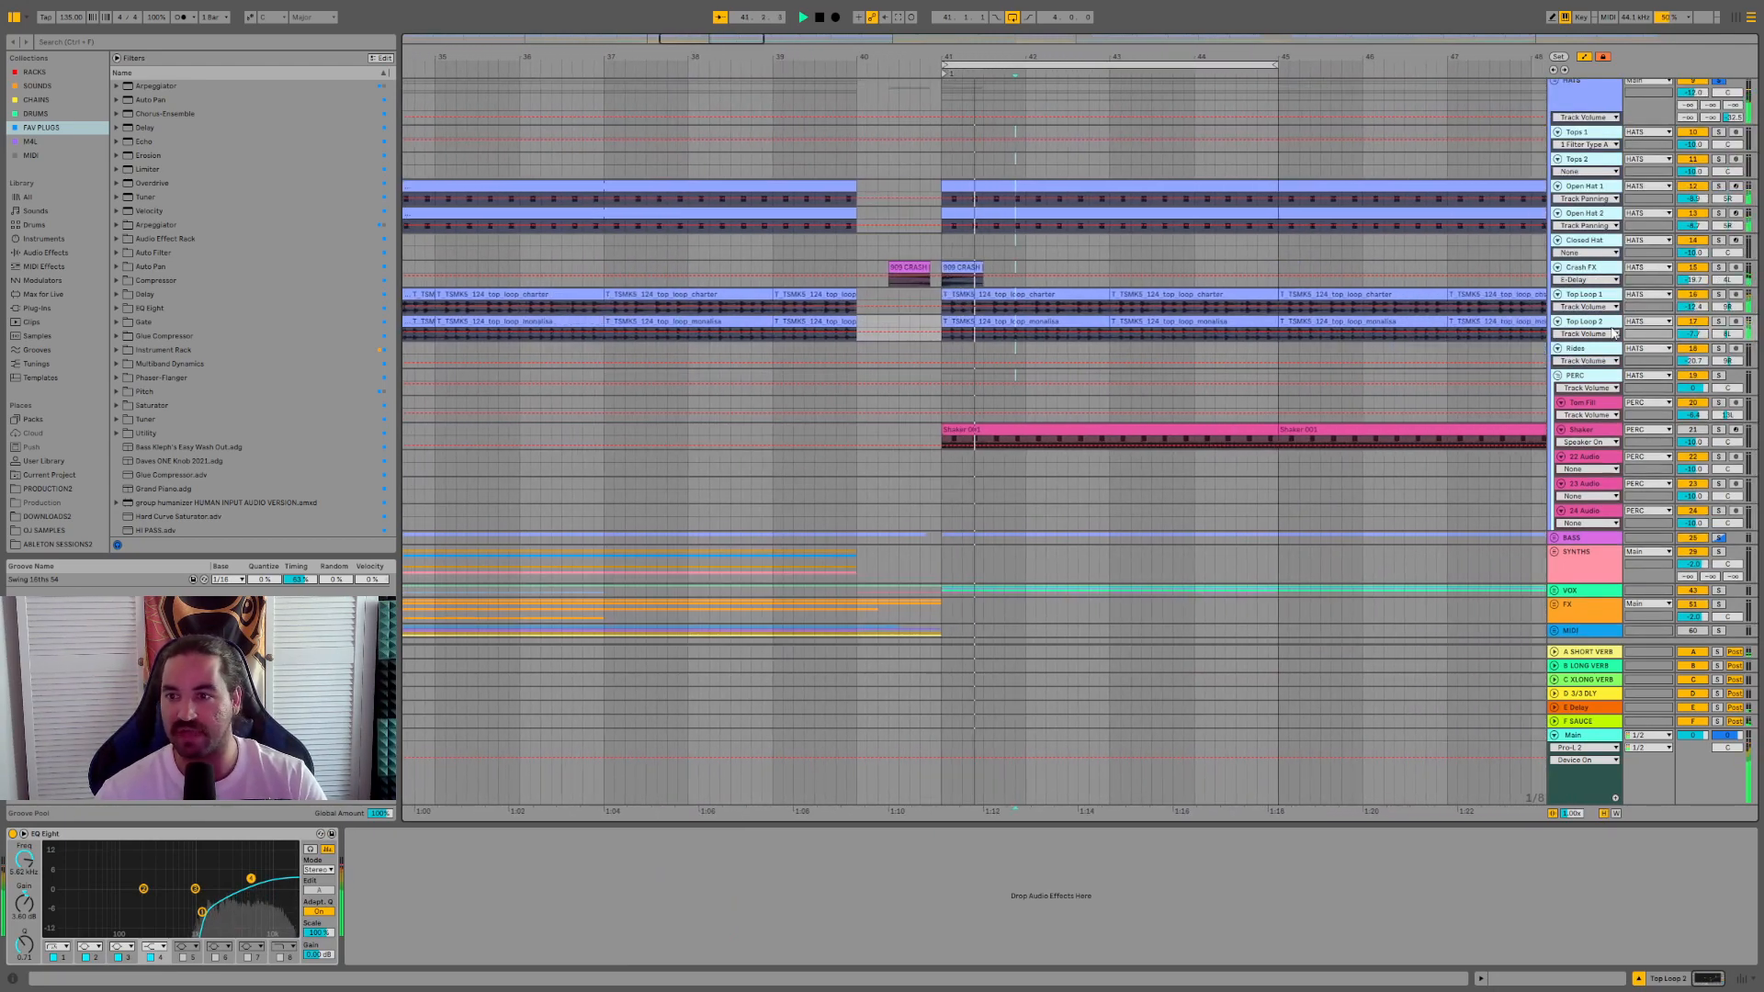
- Inspect the device chains of the Top Loop 2, Top Loop 1, Open Hat 2 and Rides tracks
click(1597, 322)
click(1599, 304)
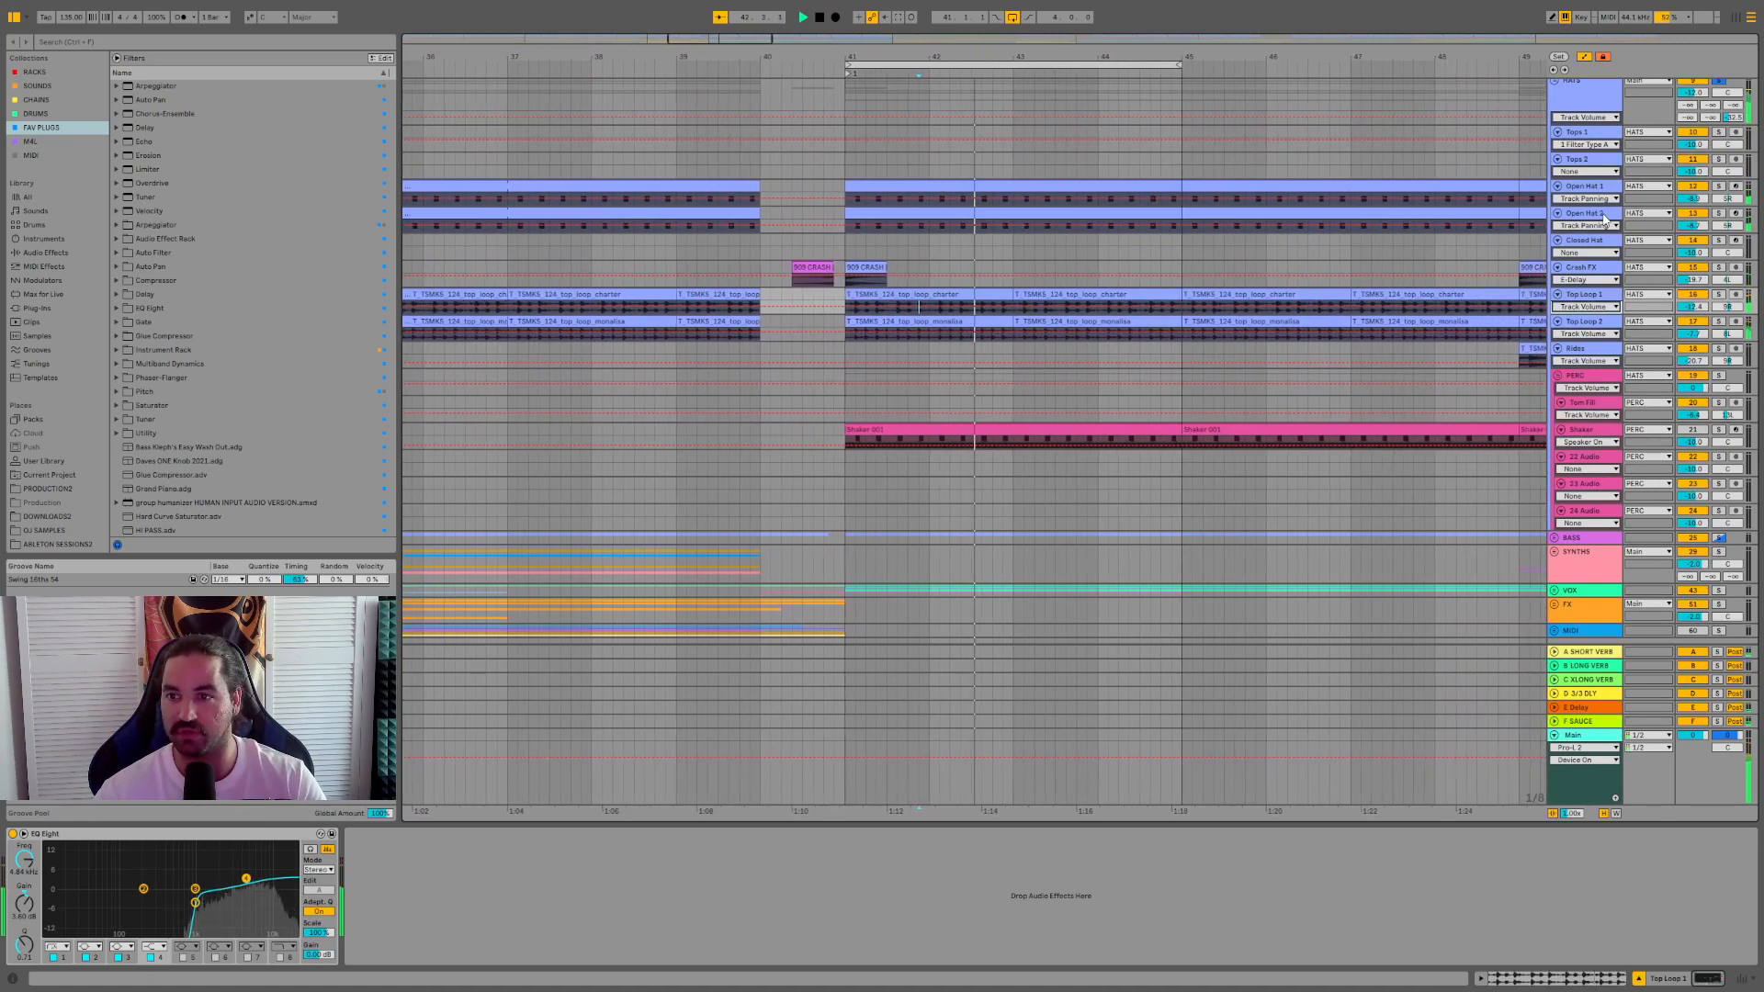
click(1196, 212)
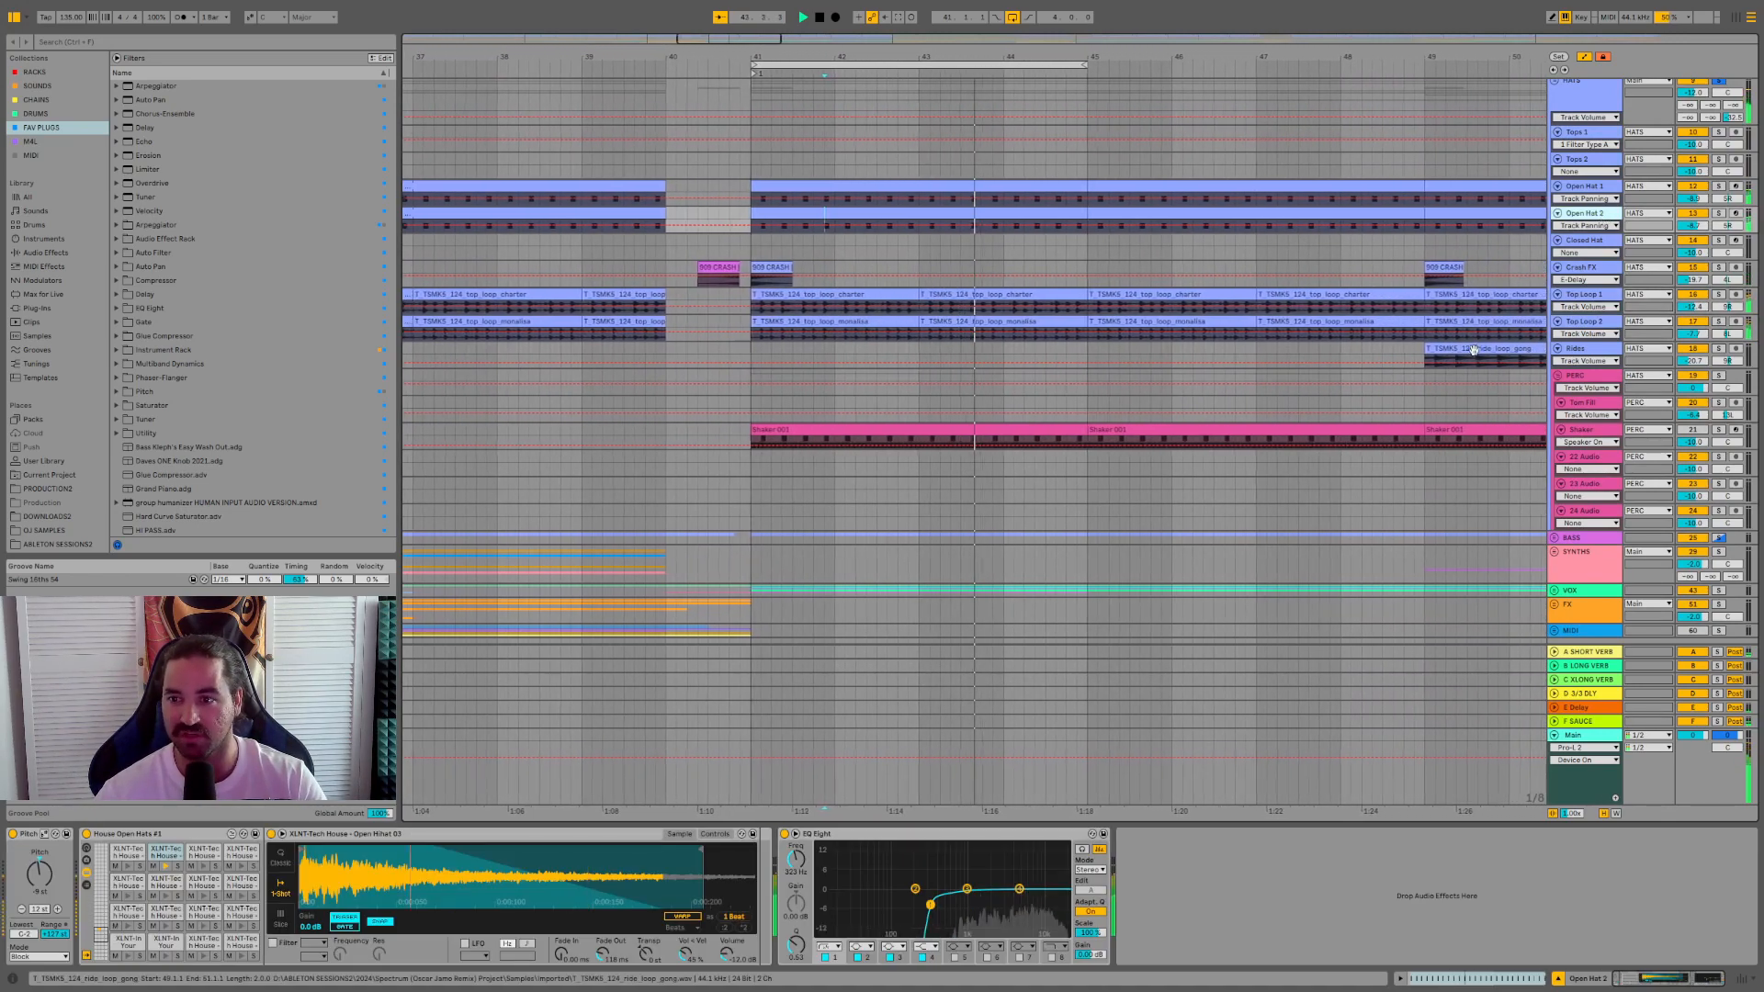
click(1439, 362)
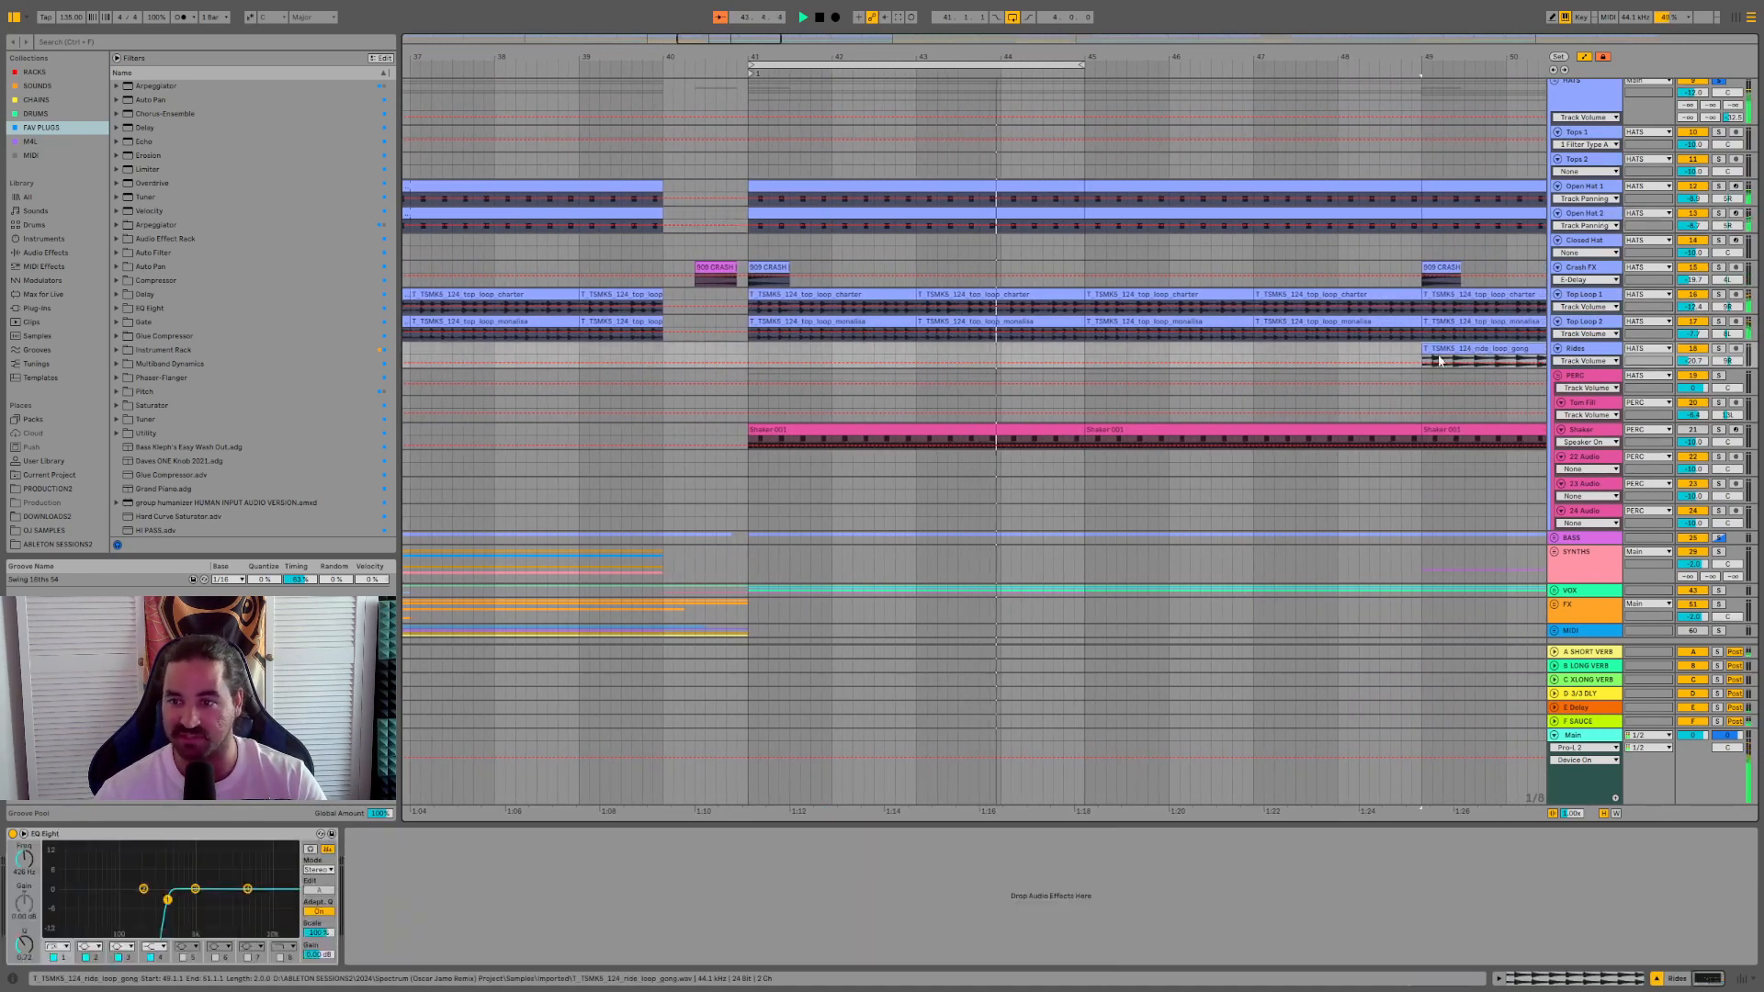
- Stop playback, open the Top Loop 1 clip at bar 45 and enlarge both Top Loop tracks to compare waveforms
key(space)
double_click(1162, 294)
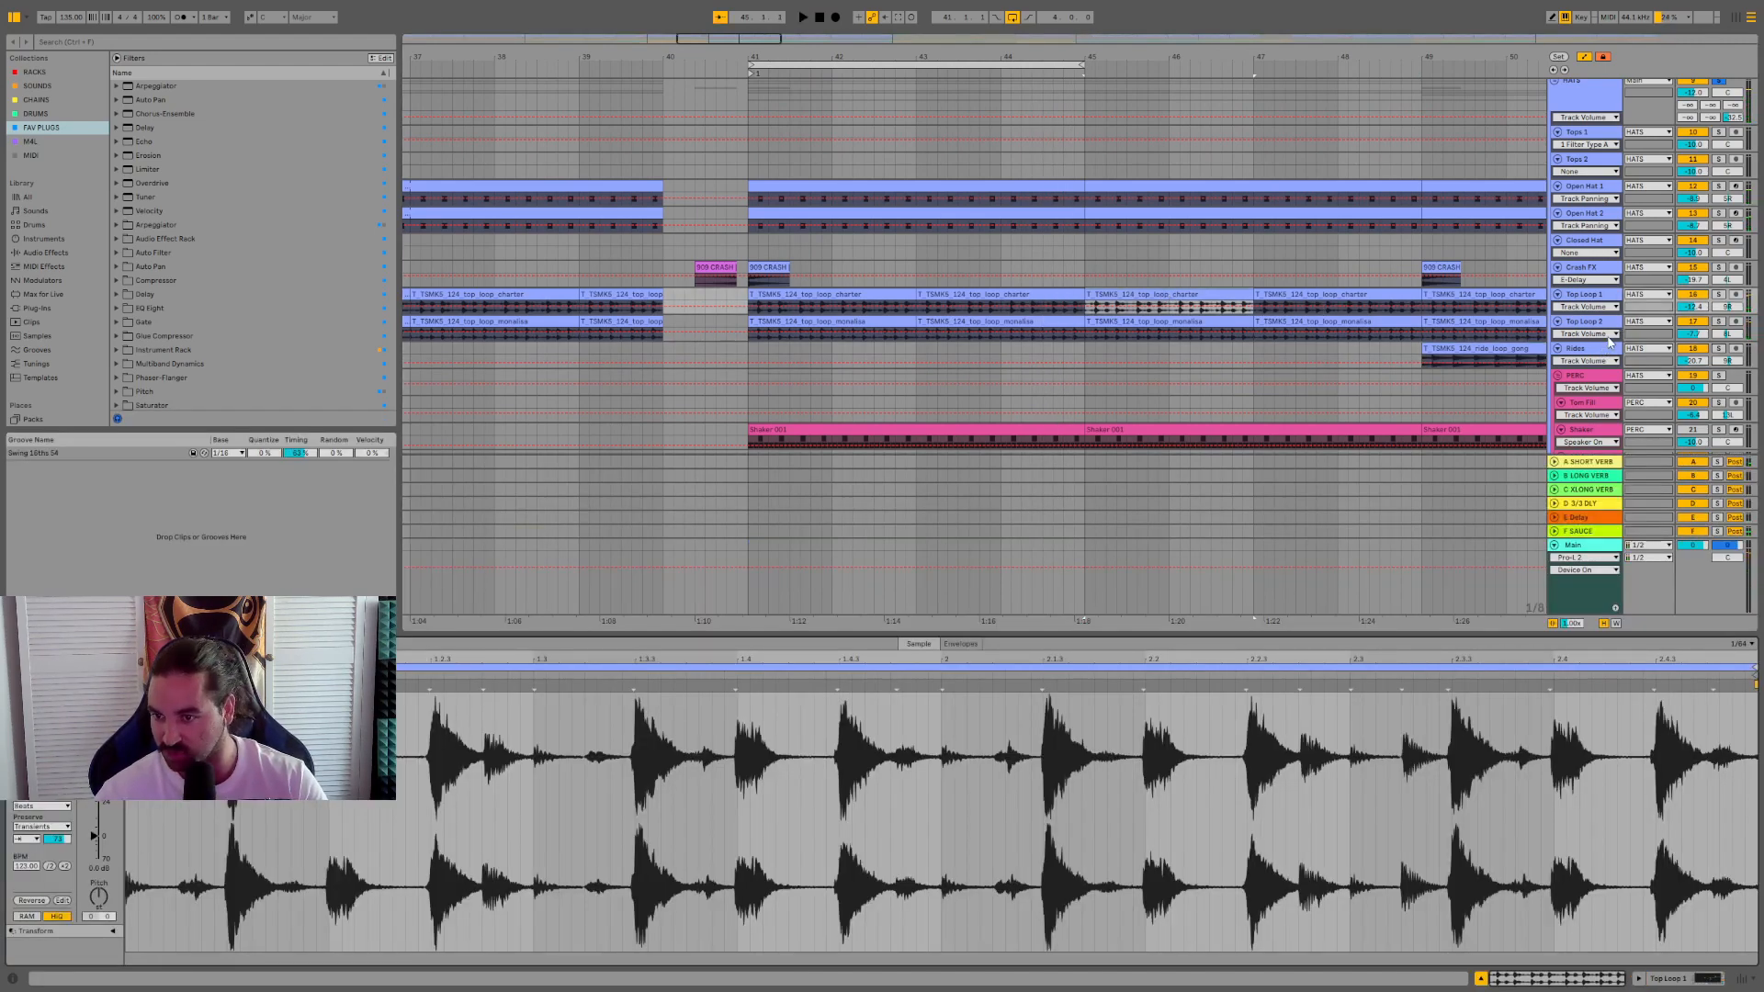
mouse_move(1608, 342)
mouse_down()
mouse_move(1607, 367)
mouse_move(1605, 352)
mouse_up()
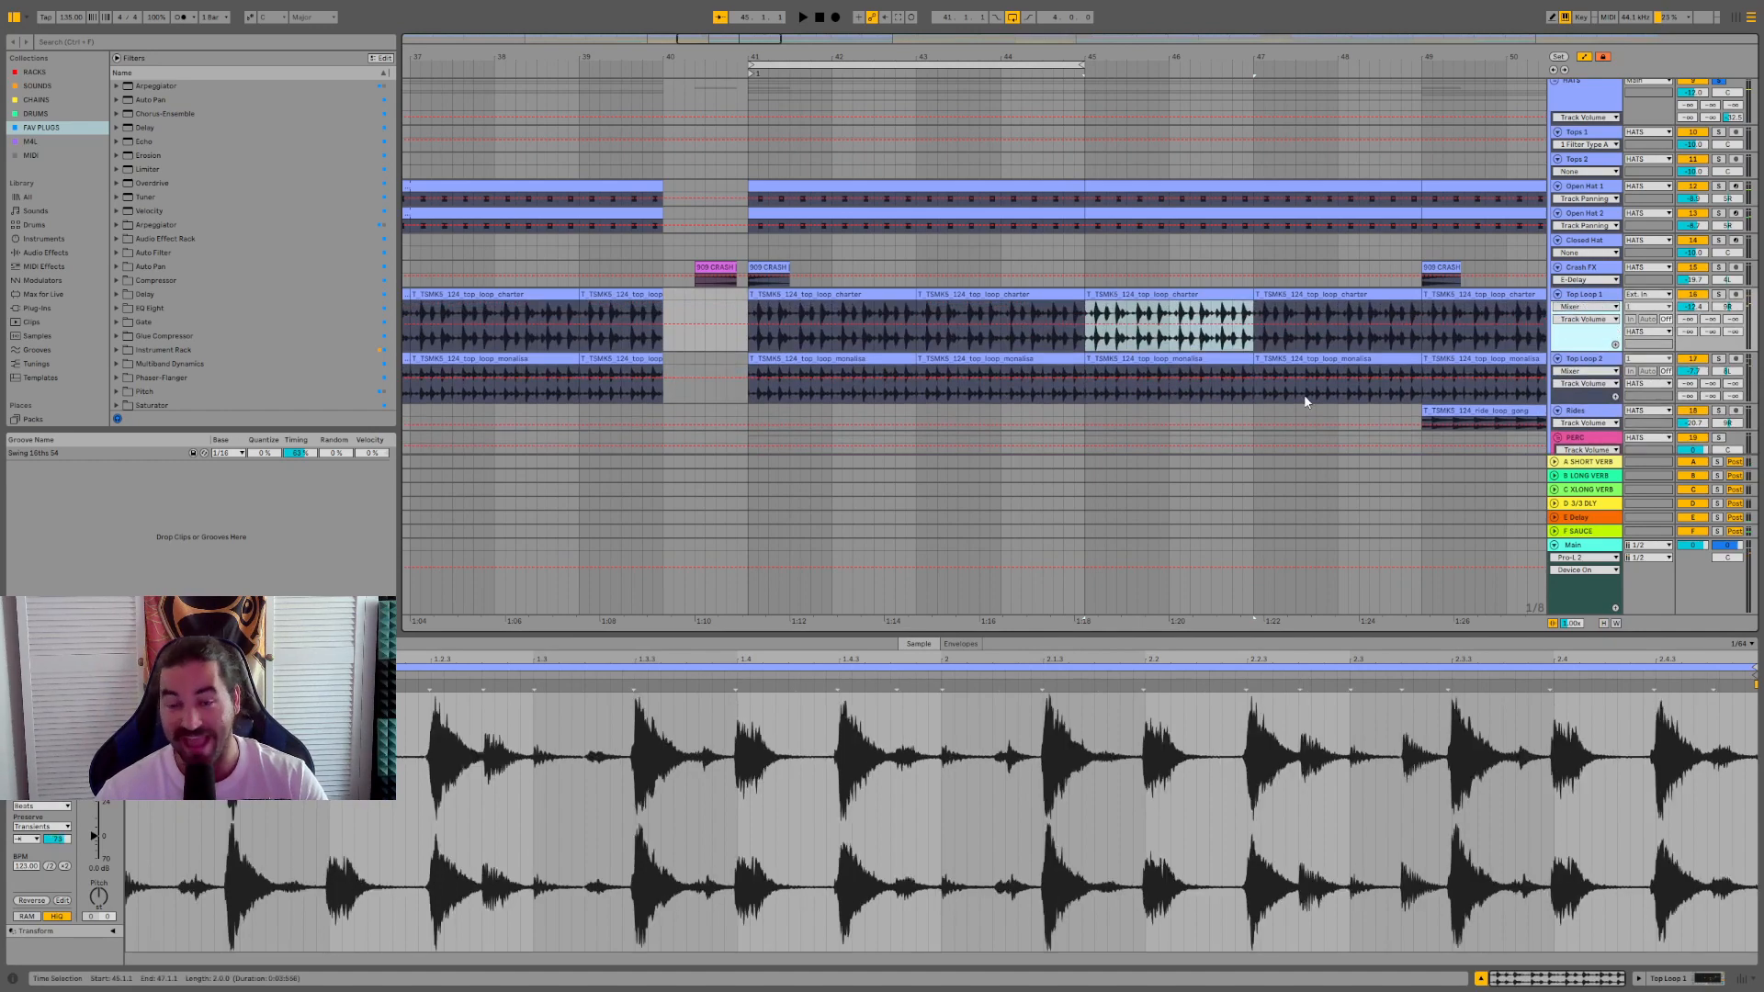
scroll(1306, 401, down, 3)
scroll(1218, 249, up, 2)
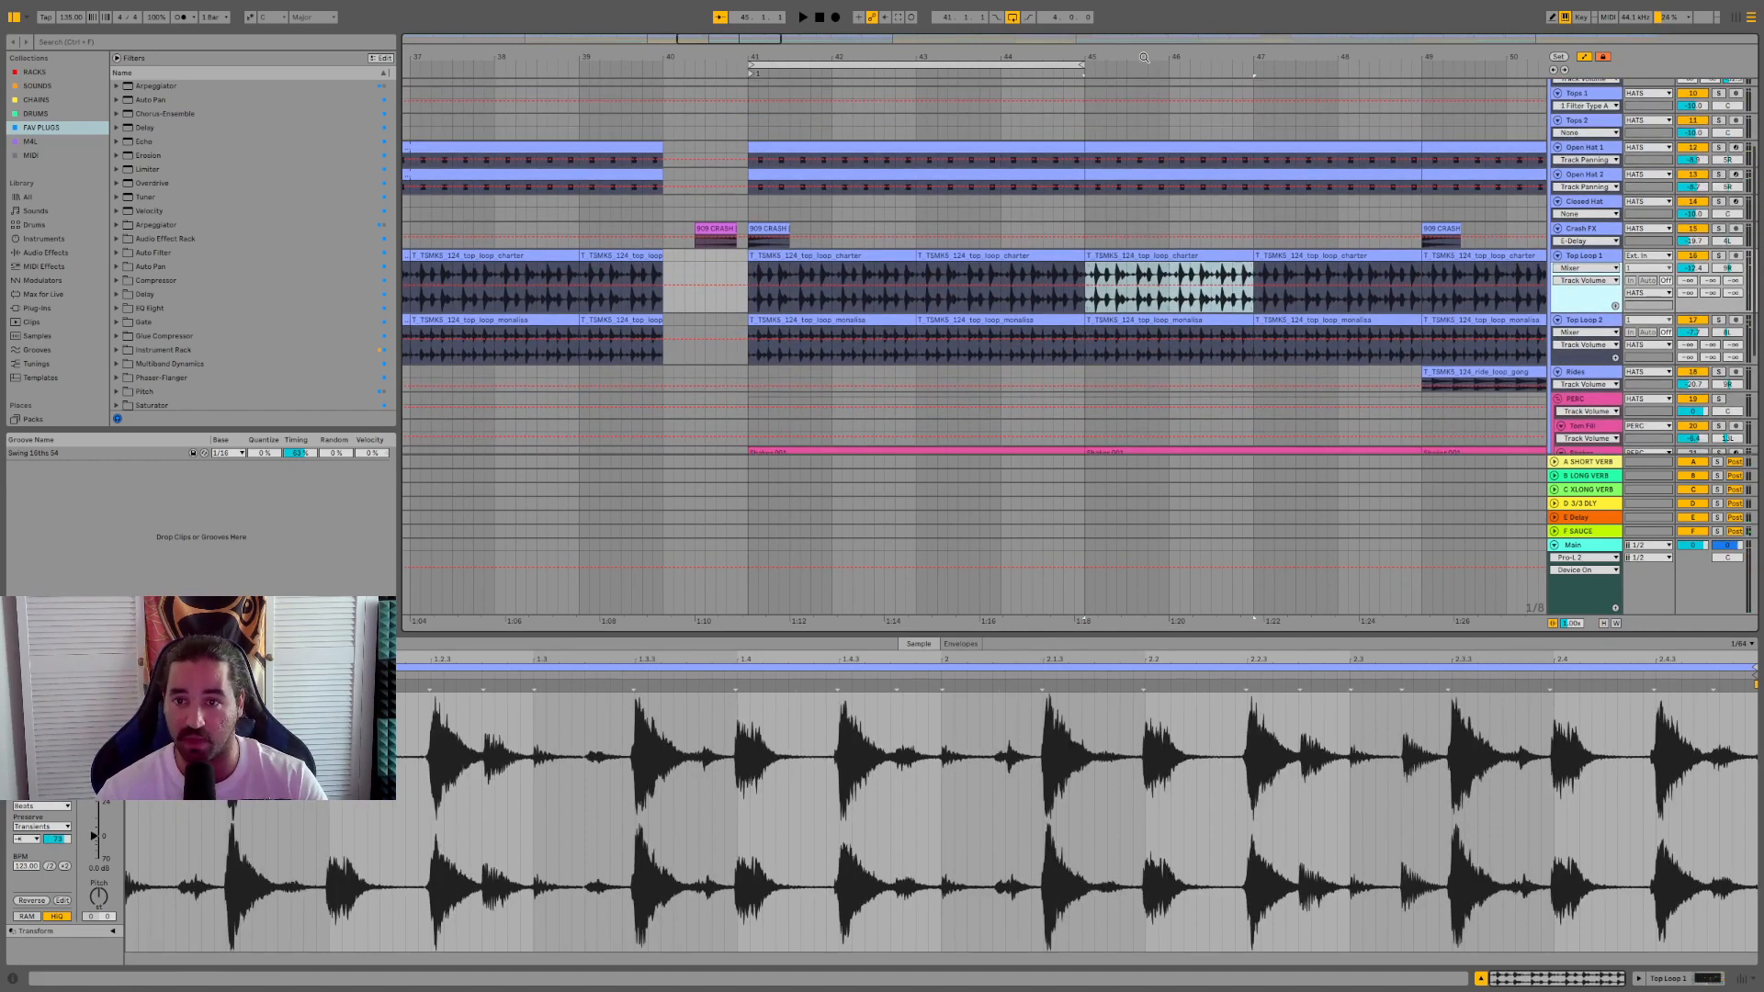
drag(1144, 57, 1271, 372)
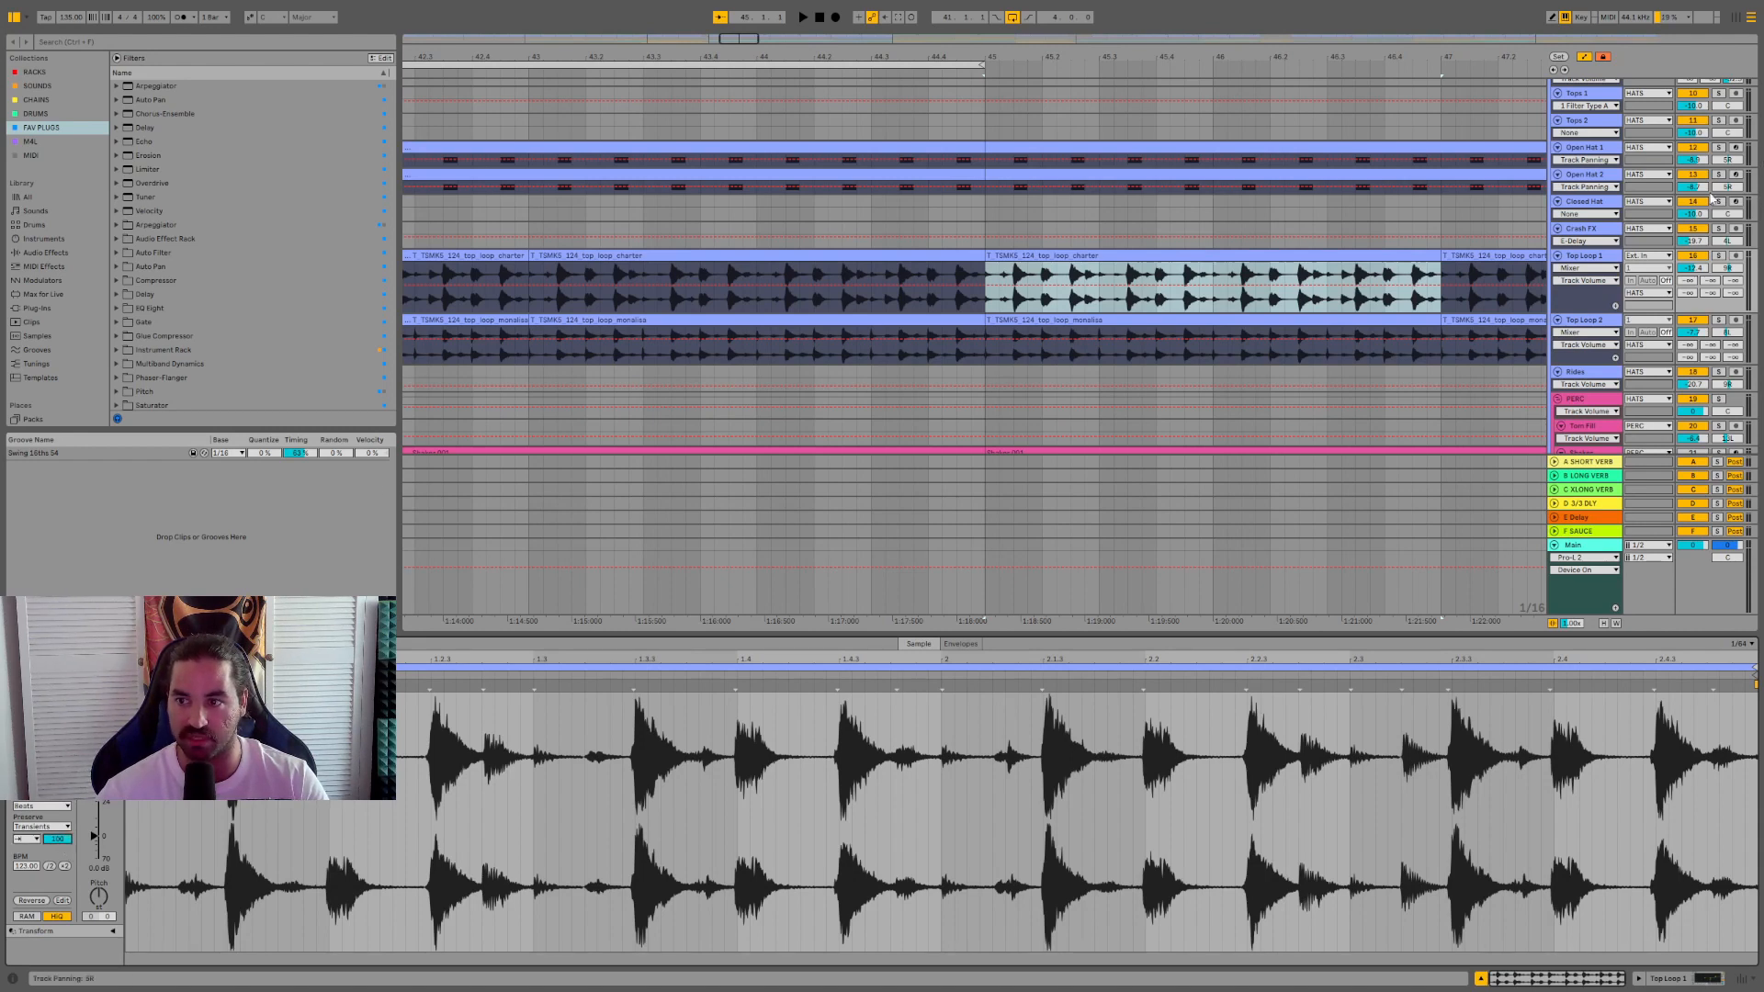
- Solo Top Loop 1 and play it, examining its waveform around bars 49 to 53
click(1719, 258)
key(space)
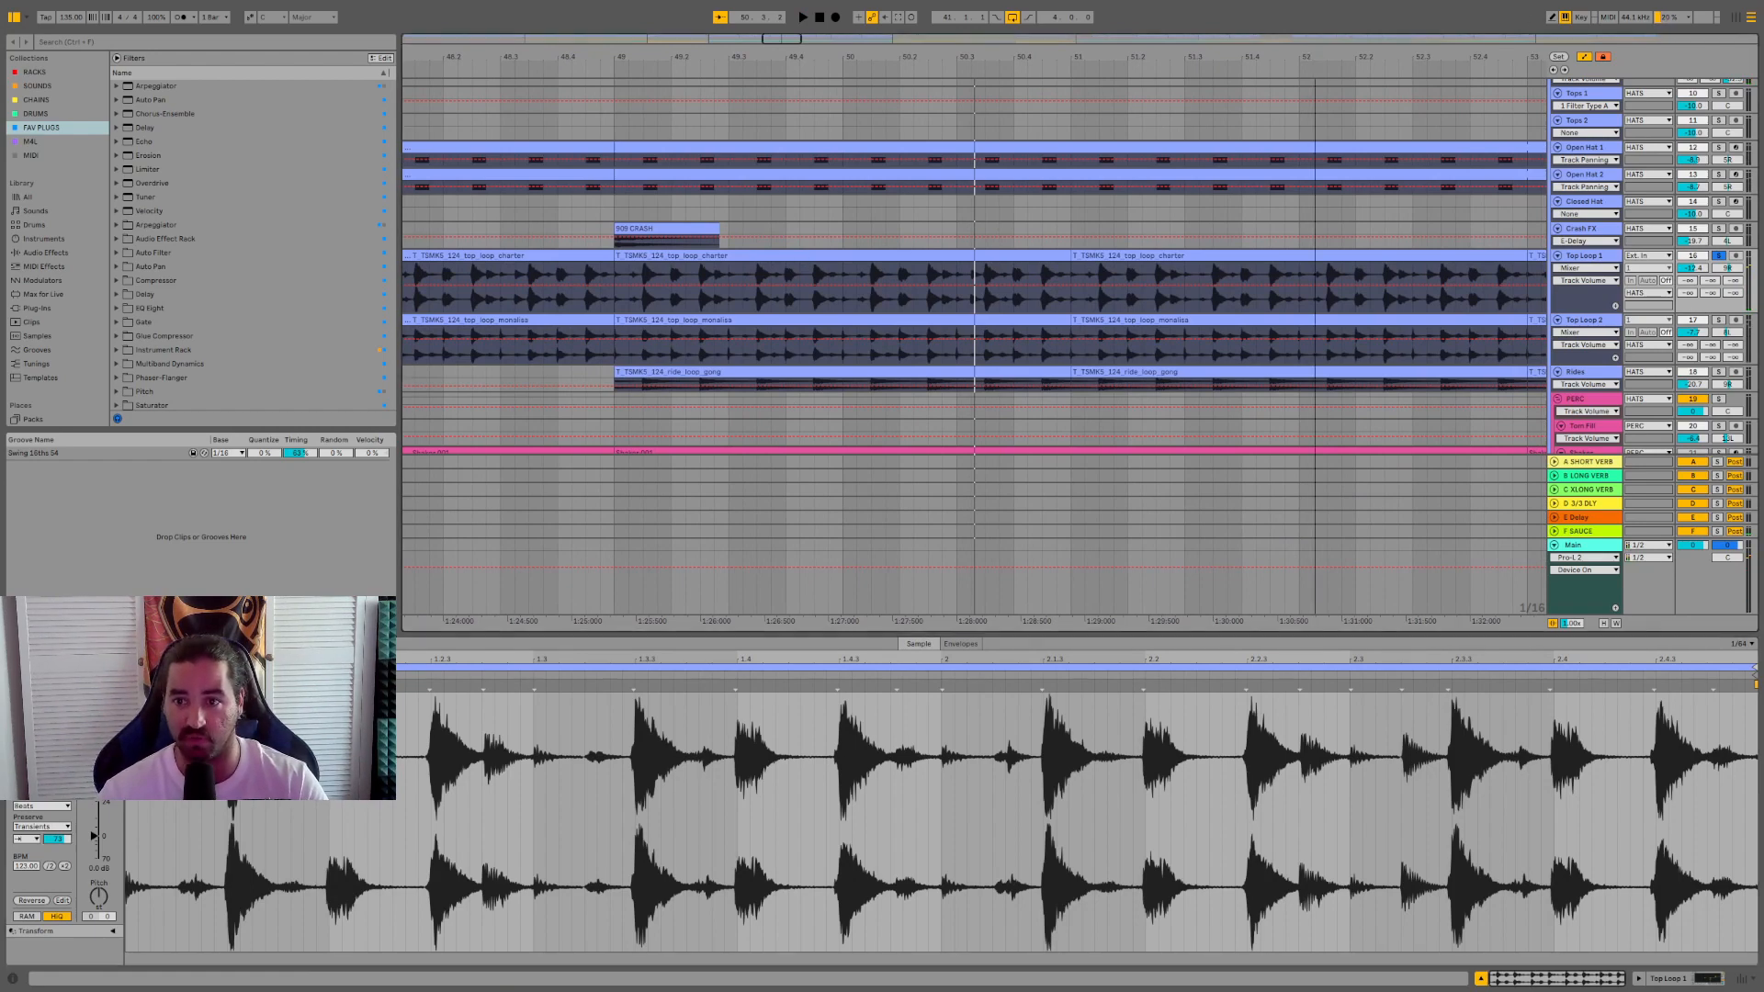
drag(922, 57, 864, 62)
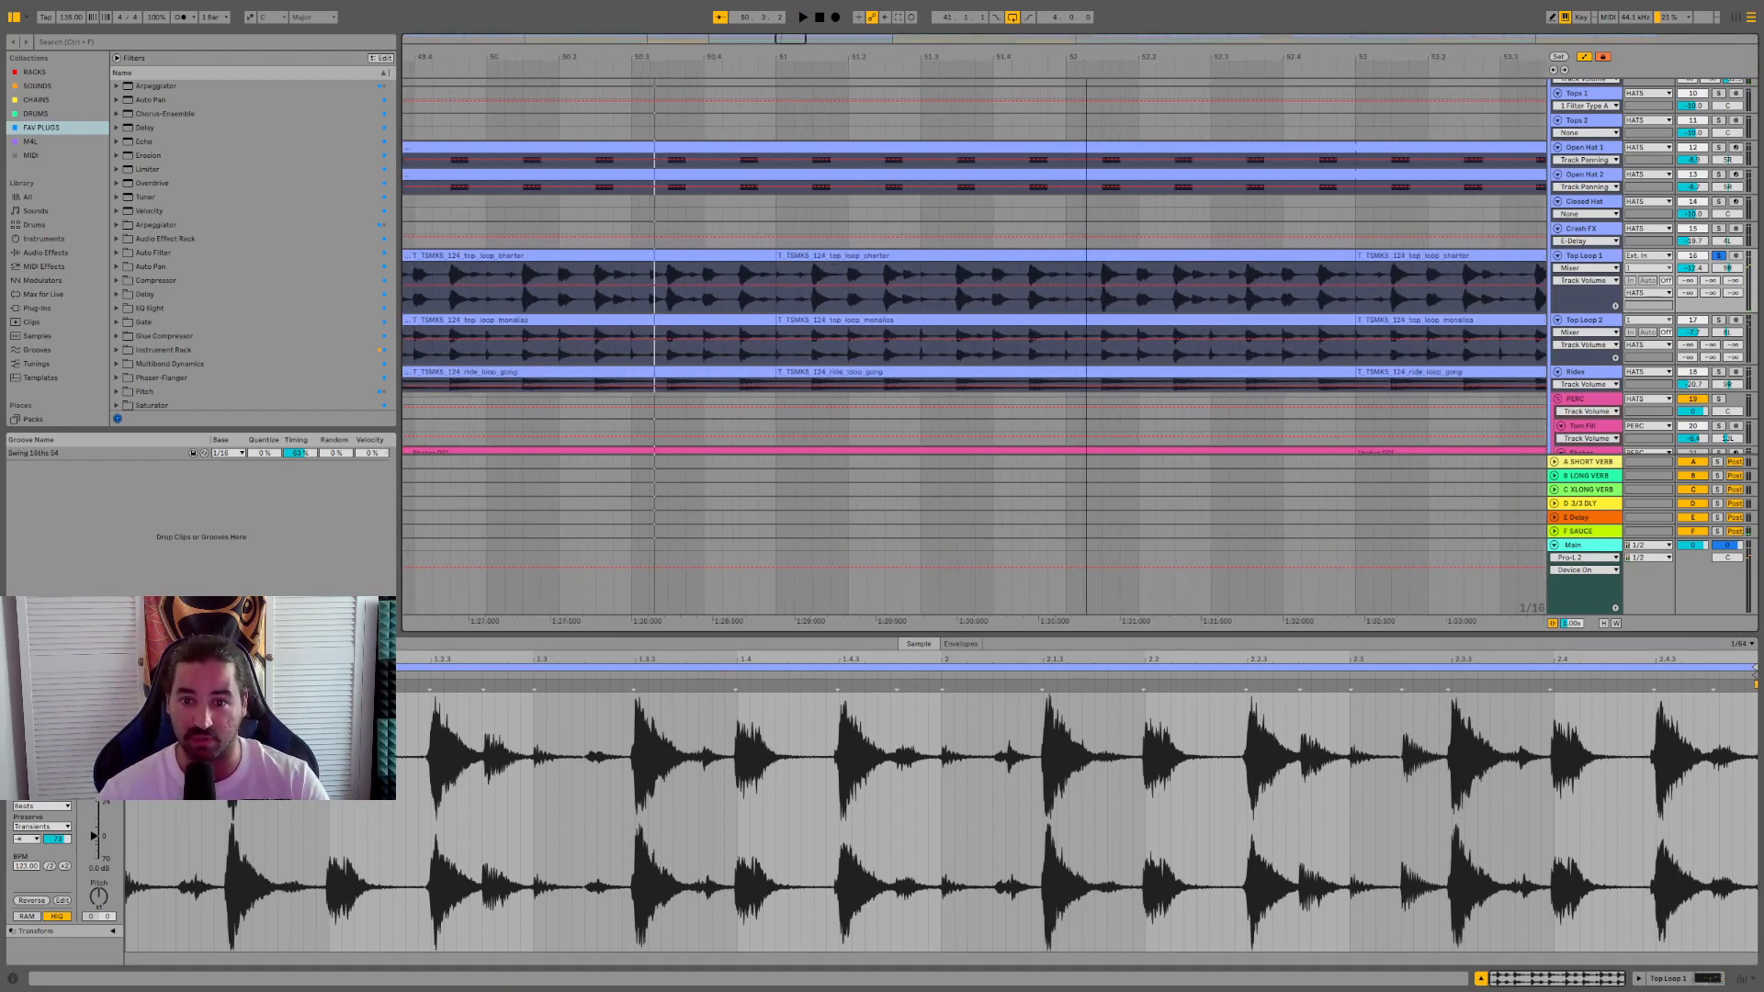
drag(1086, 60, 1086, 51)
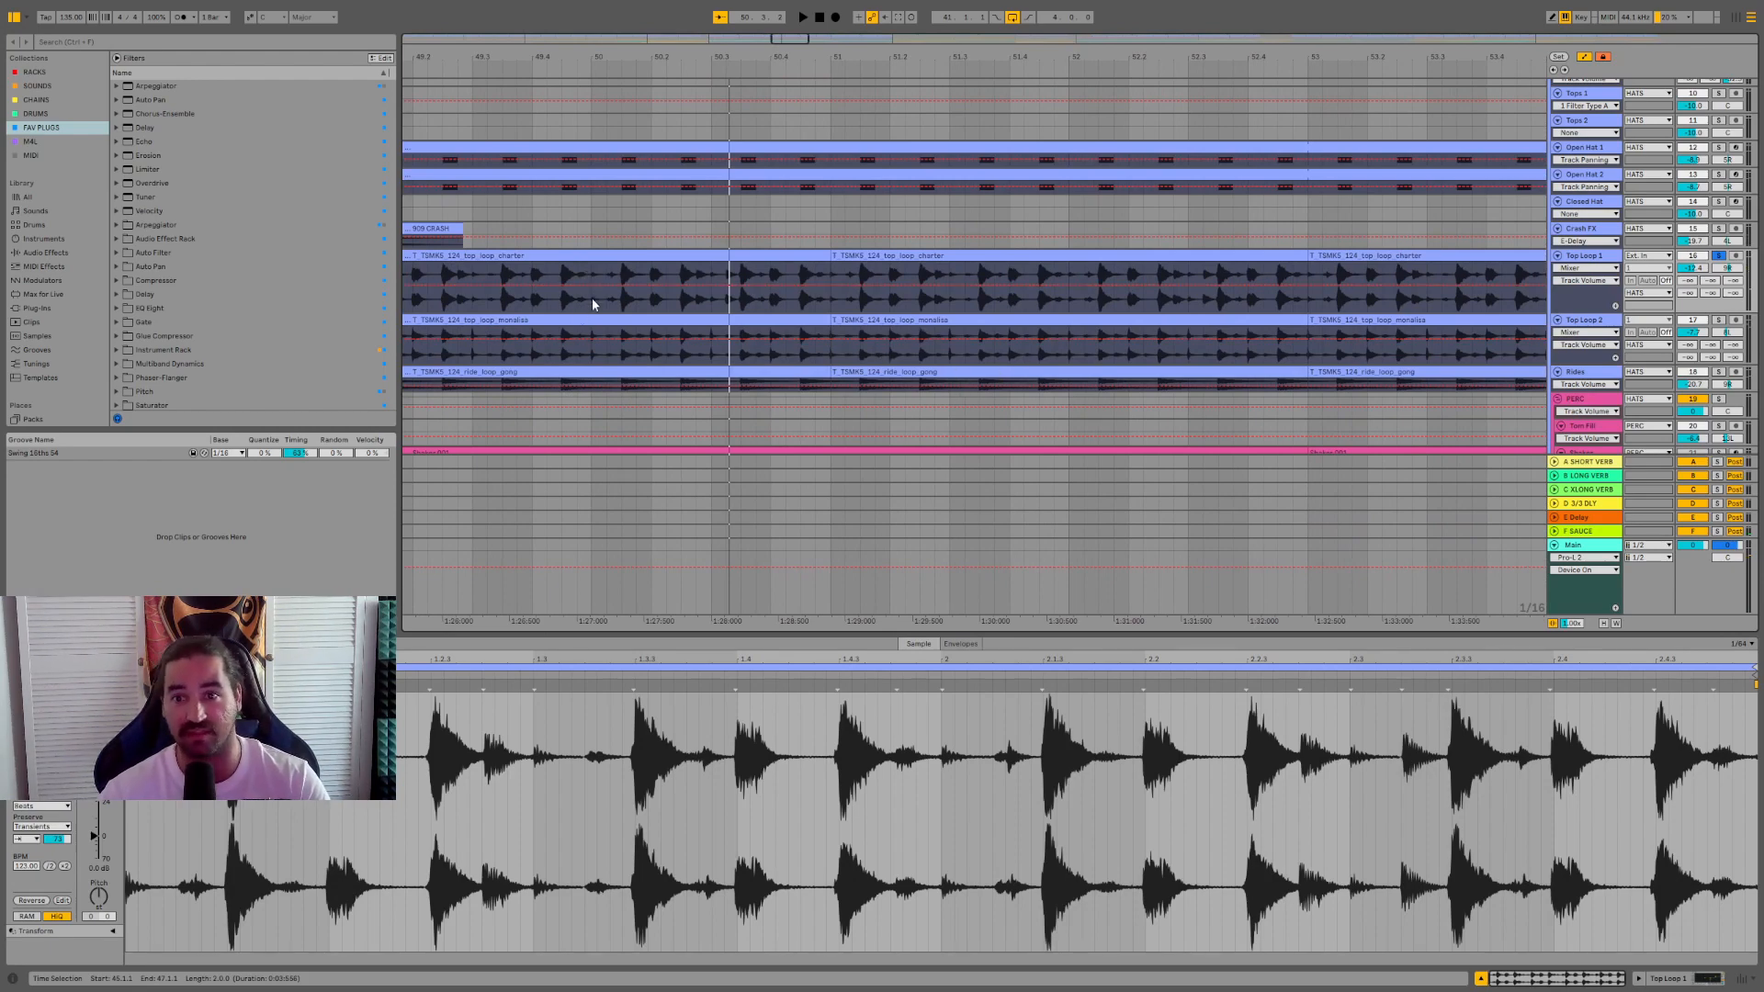
drag(989, 59, 864, 11)
- Solo the Perc group and play its tom fill from bar 64
scroll(942, 319, down, 5)
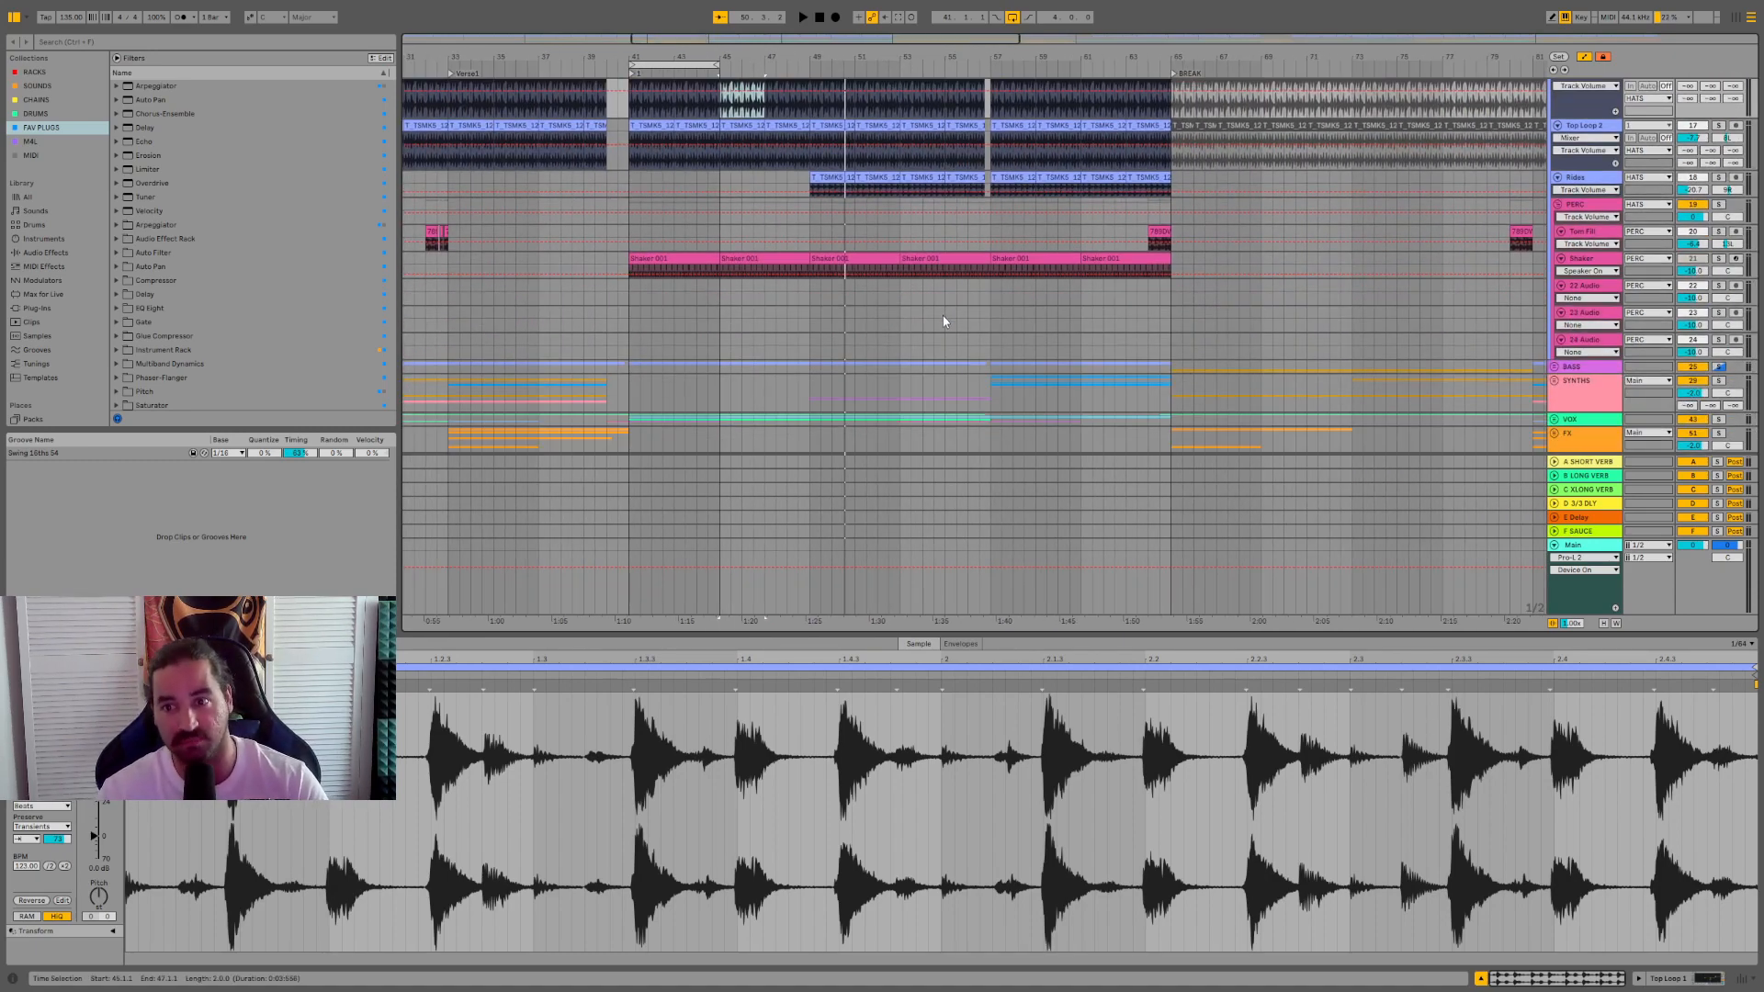
click(1154, 209)
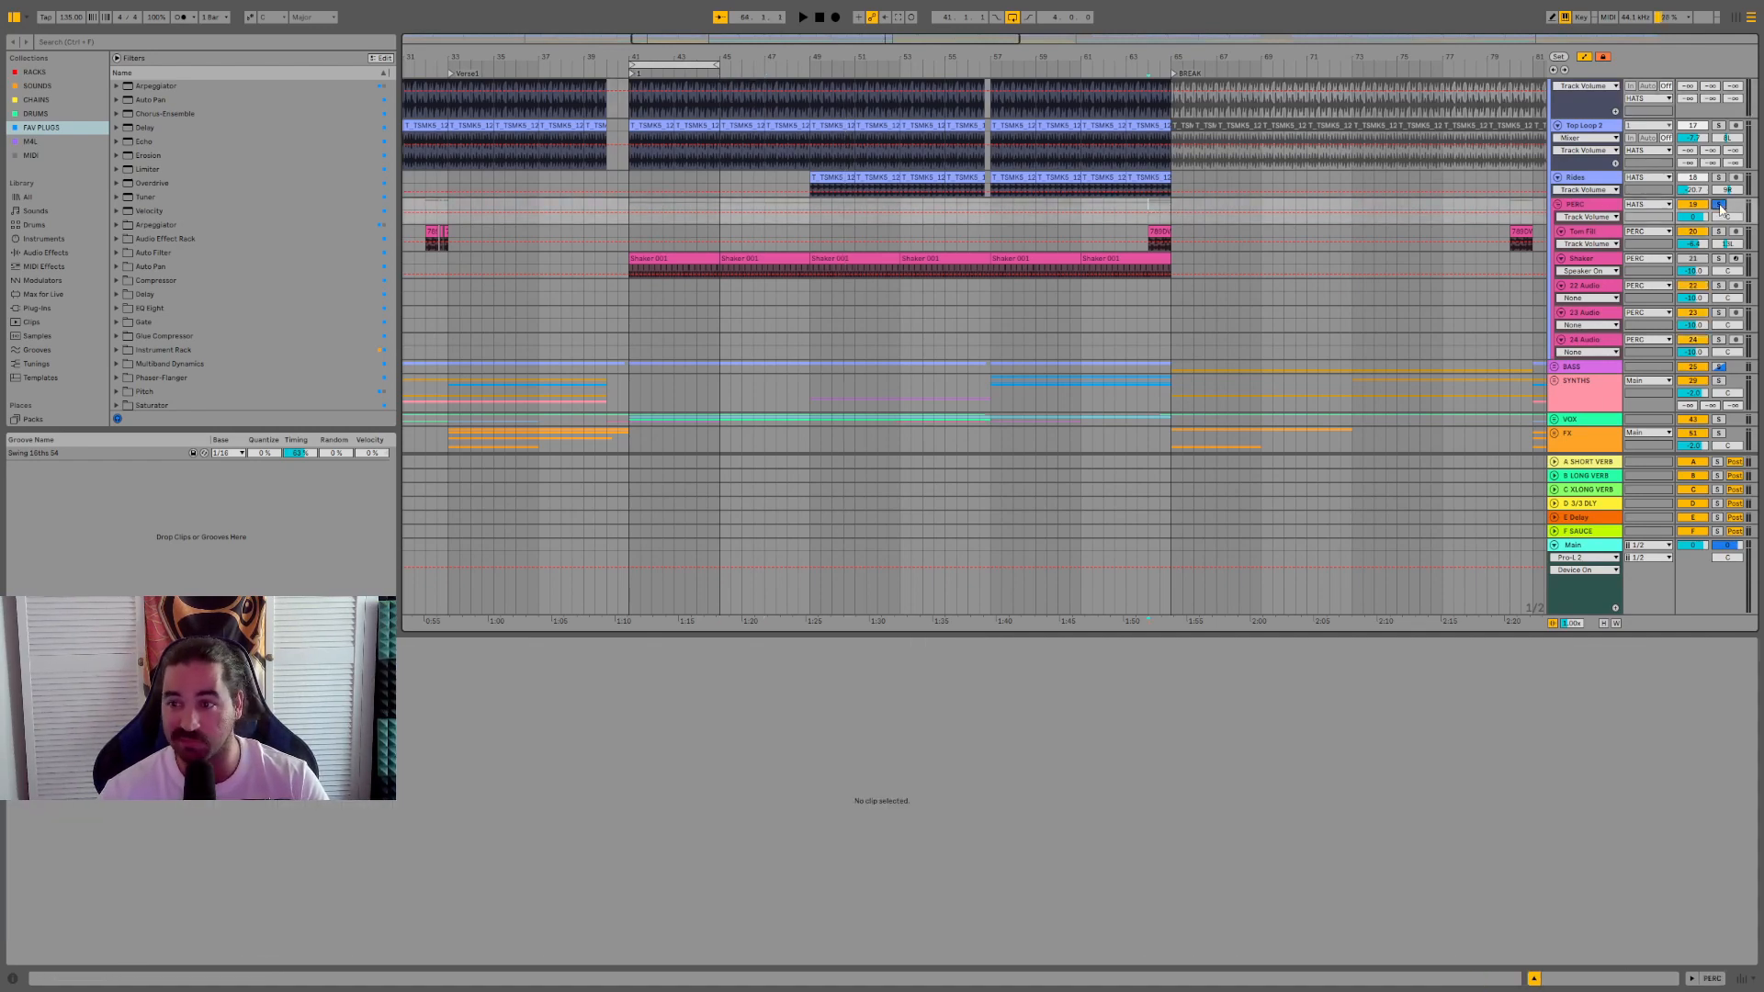
key(space)
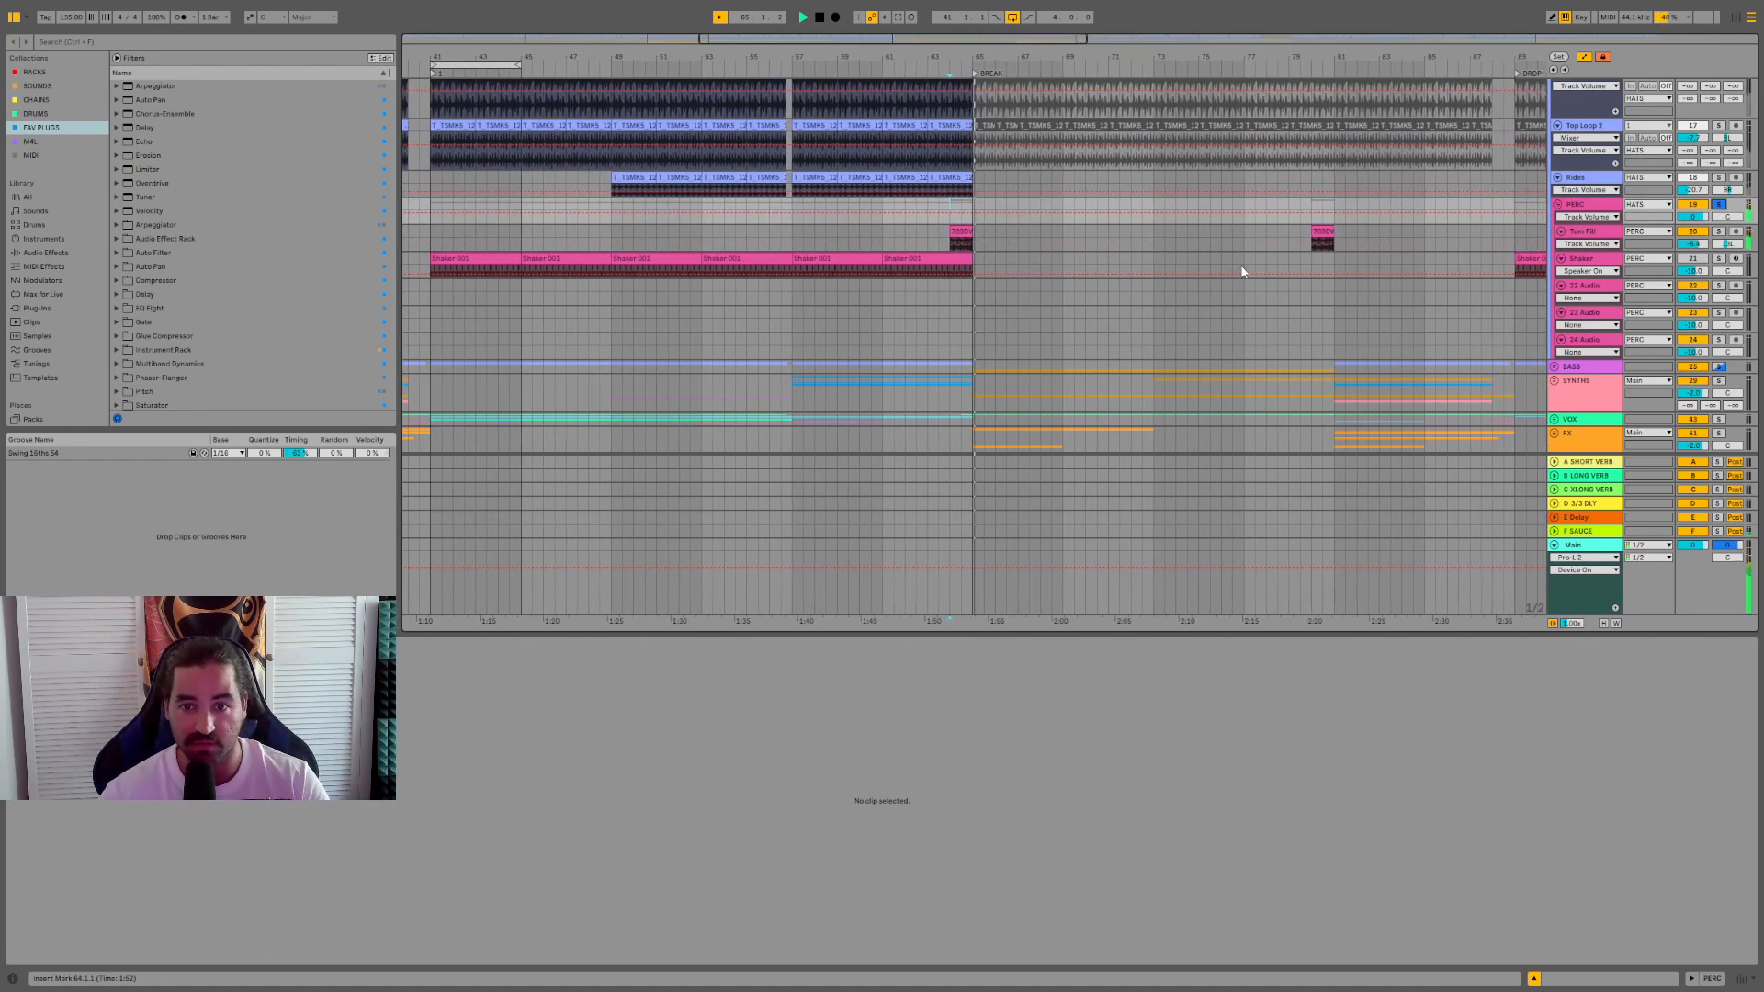
click(1431, 234)
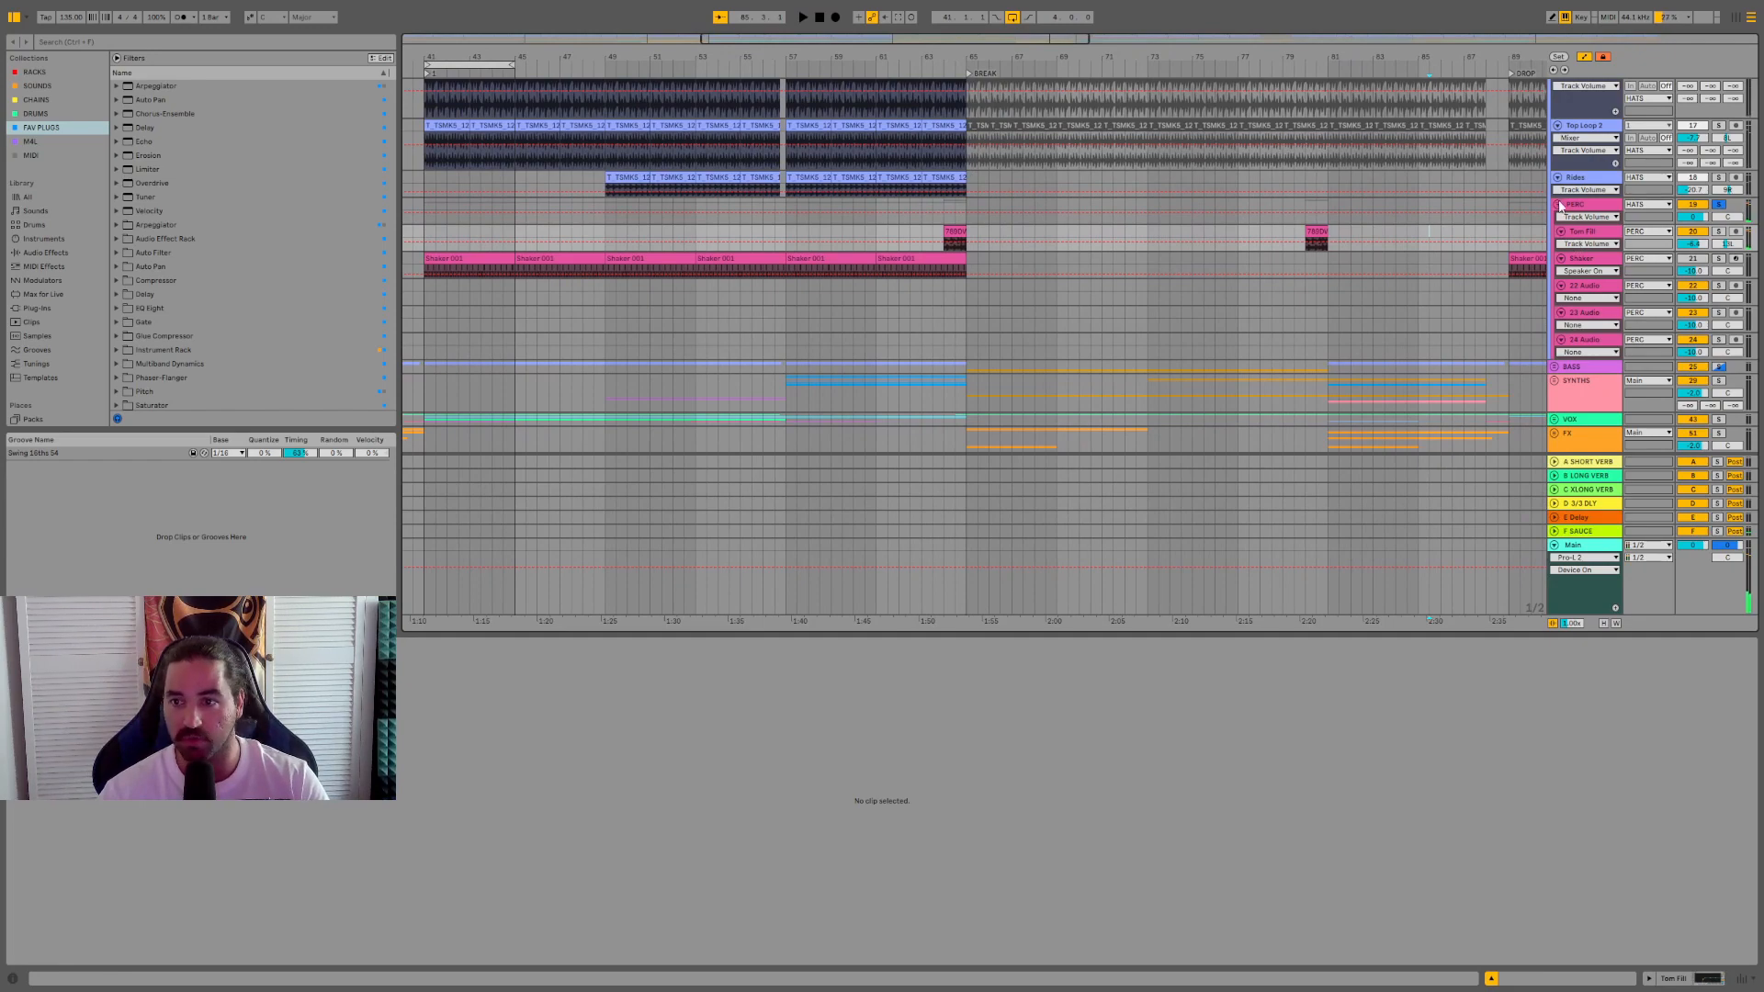
- Collapse the Perc group and all the unfolded drum groups back to the track overview
click(1558, 204)
scroll(1571, 155, up, 4)
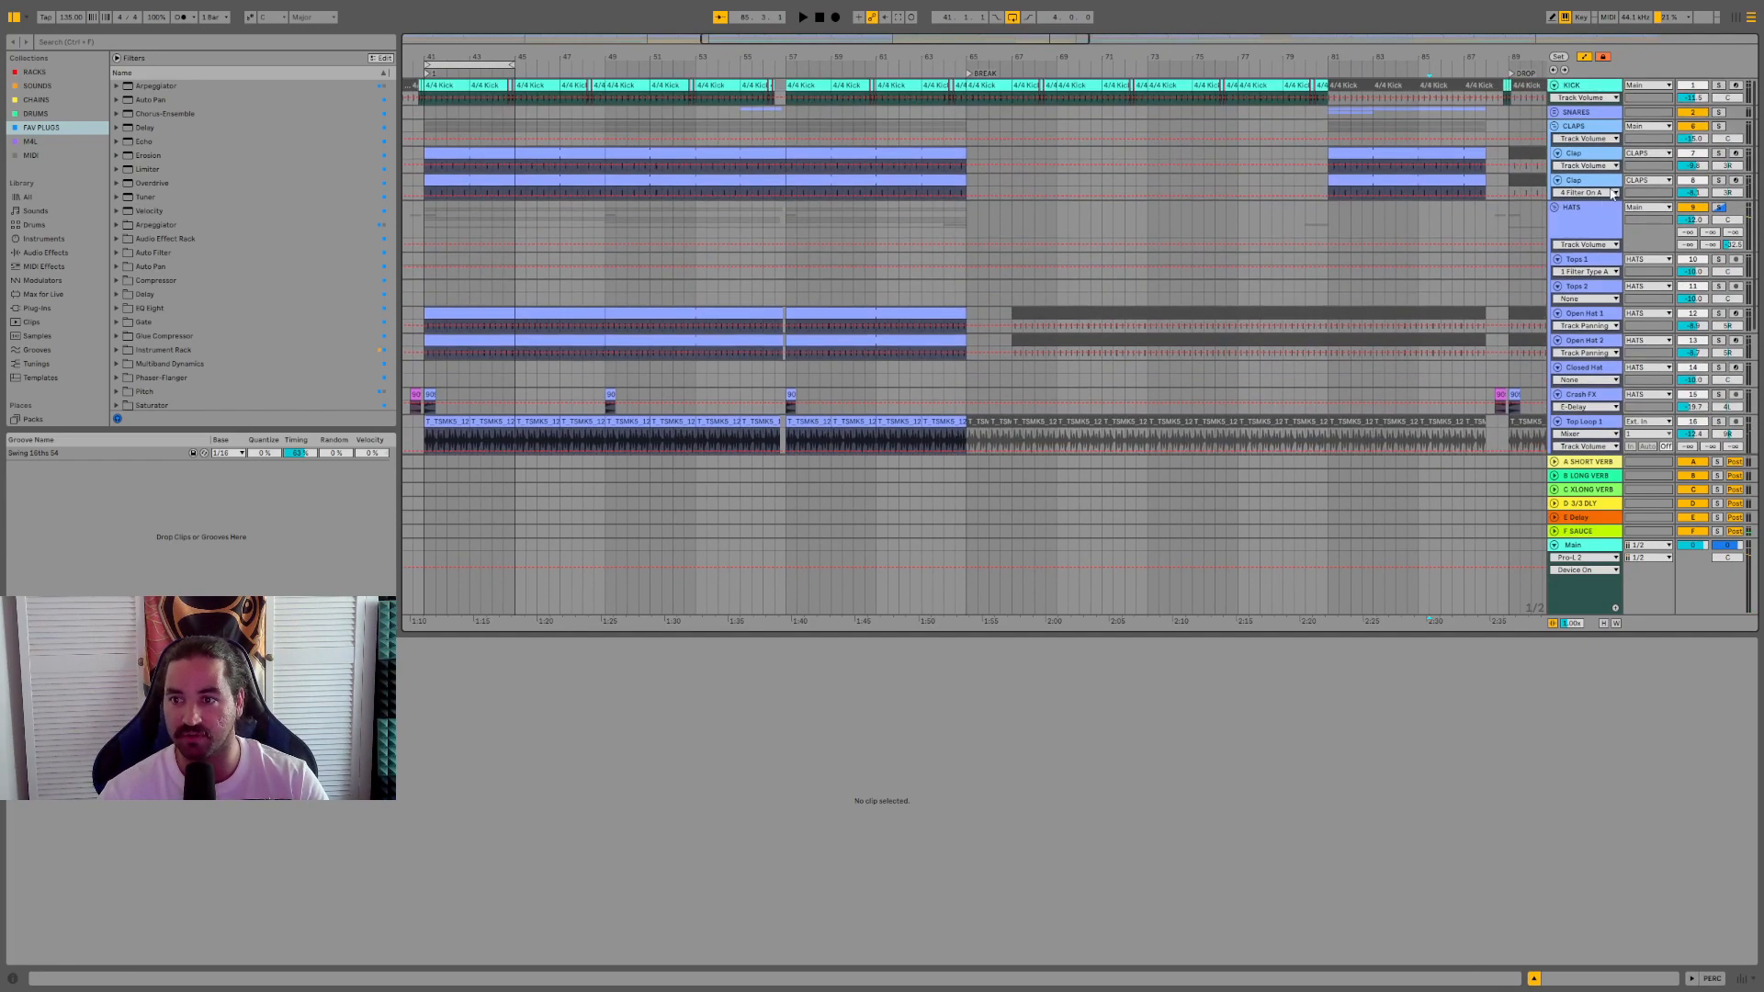
key(ctrl+a)
click(1555, 209)
- Unfold the Bass group to show its bass clips and automation lanes
click(1580, 187)
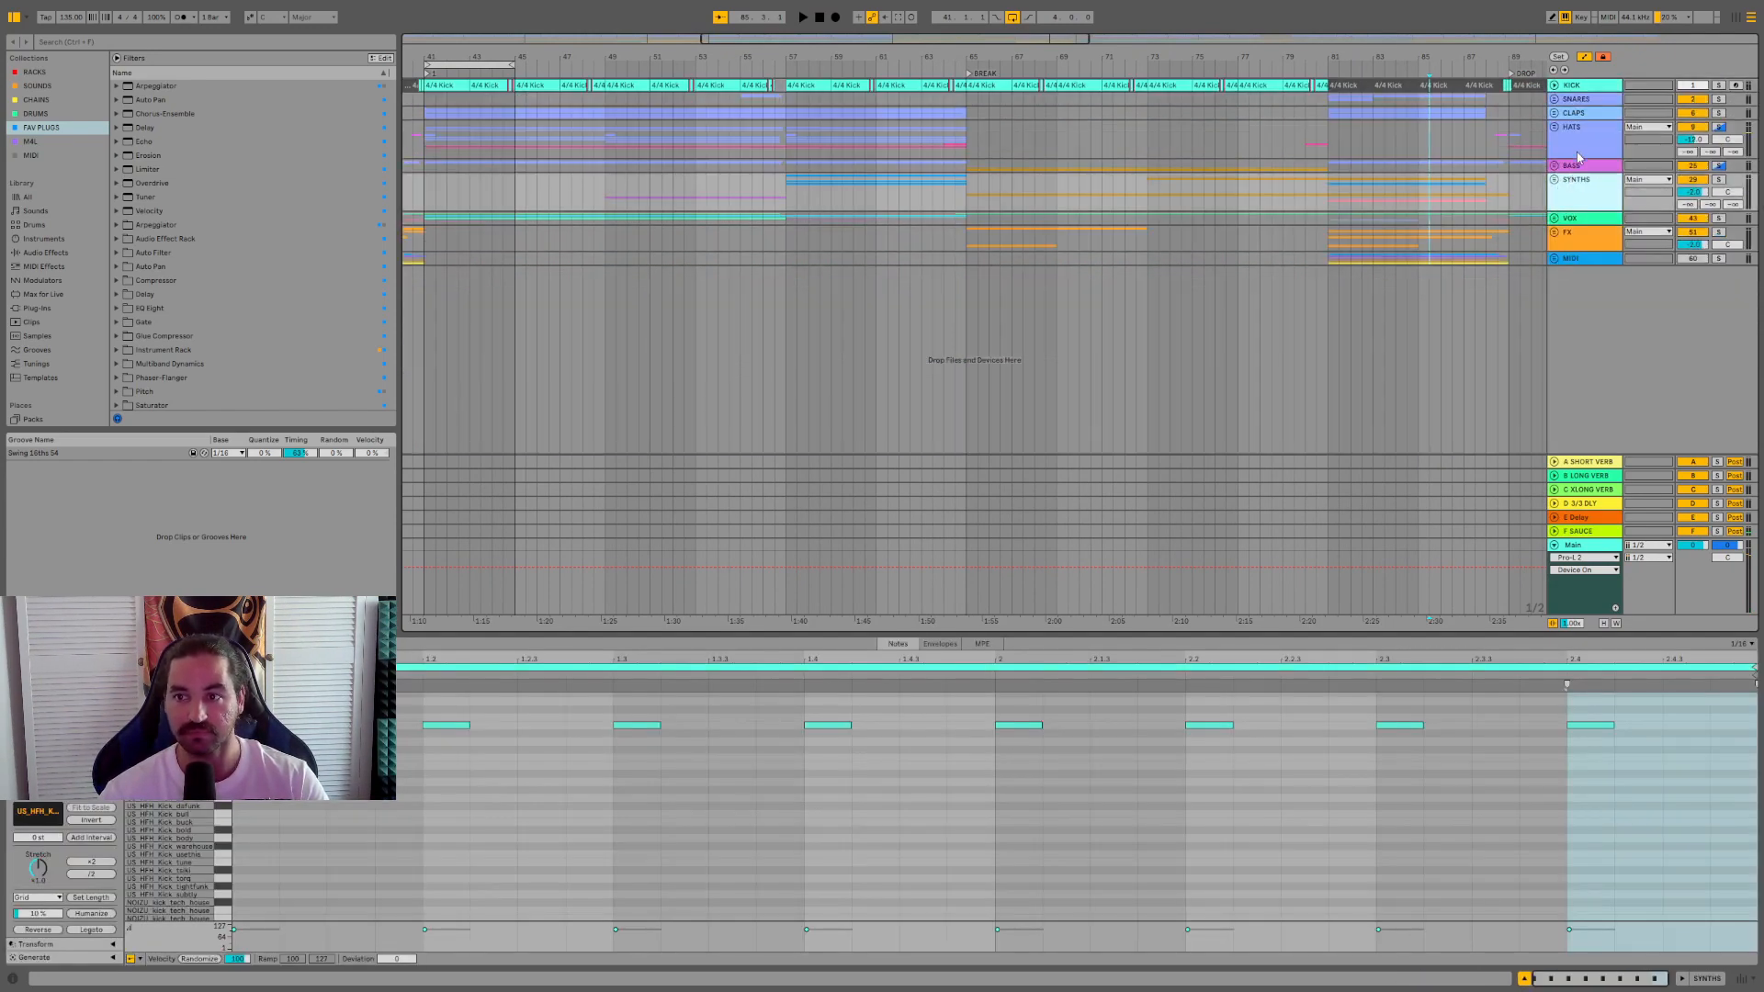
click(1582, 145)
click(1555, 167)
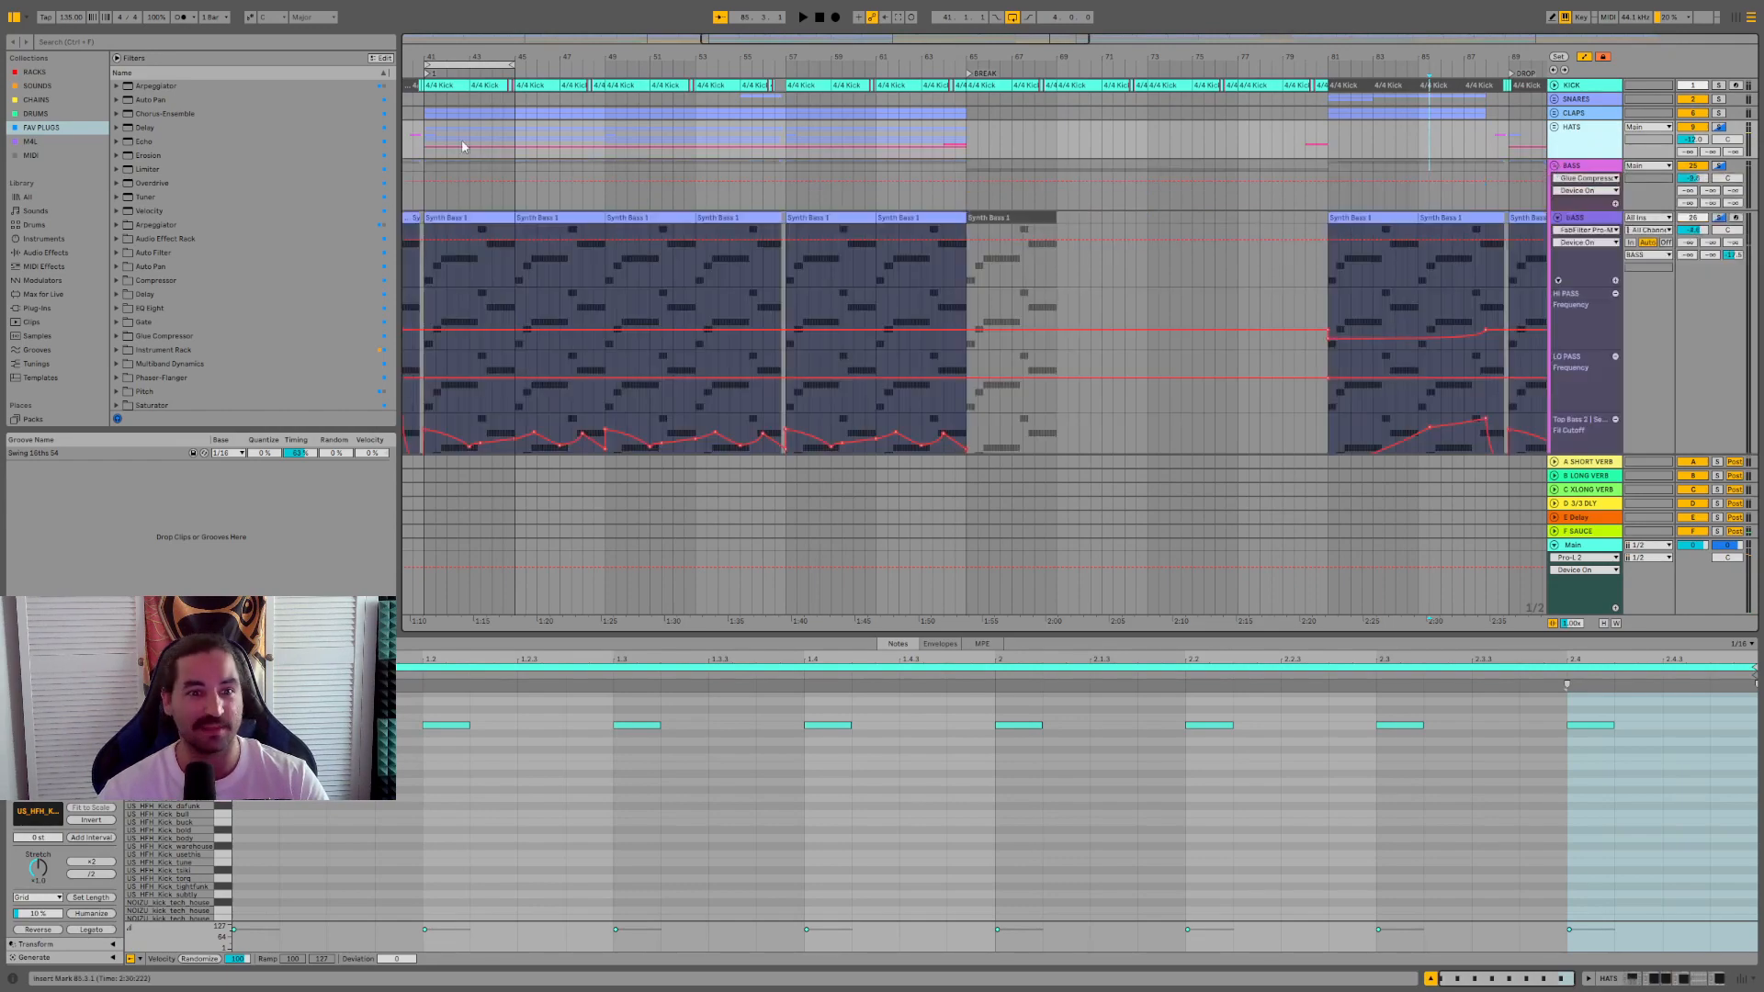
- Stop playback and inspect the bass rack's Lows and Mid Highs chains, including the nested Sub, Low Punch and Top Bass layers
key(space)
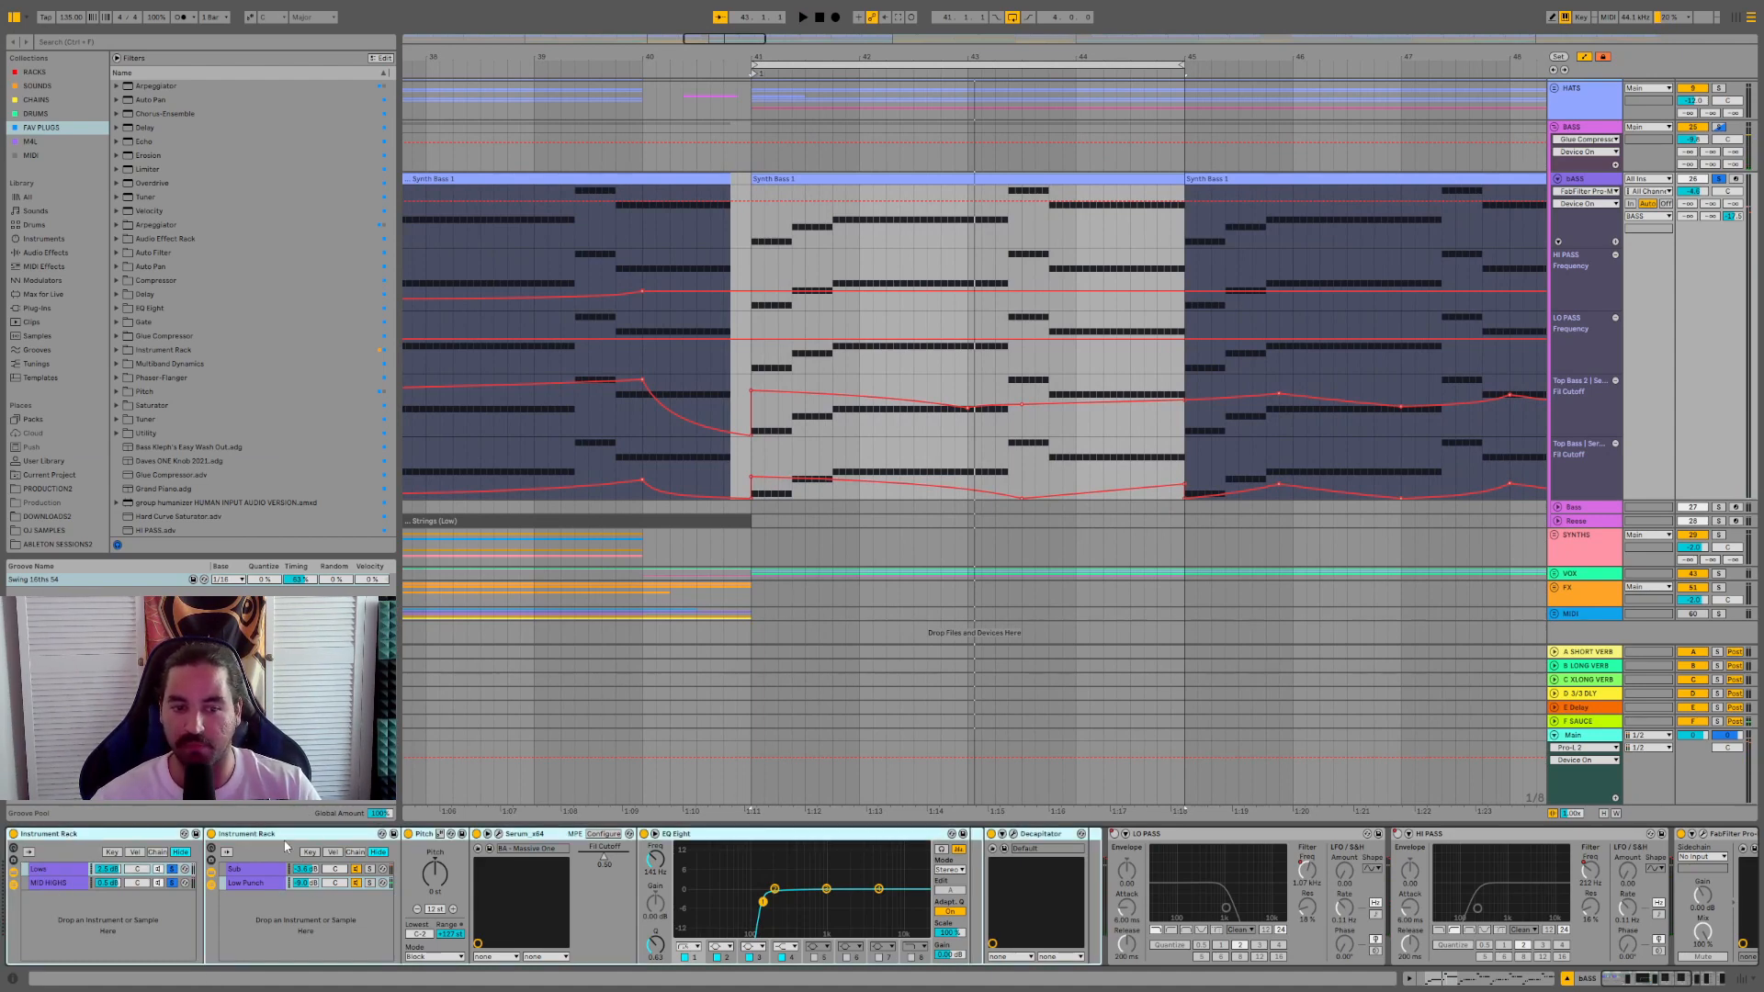
click(112, 915)
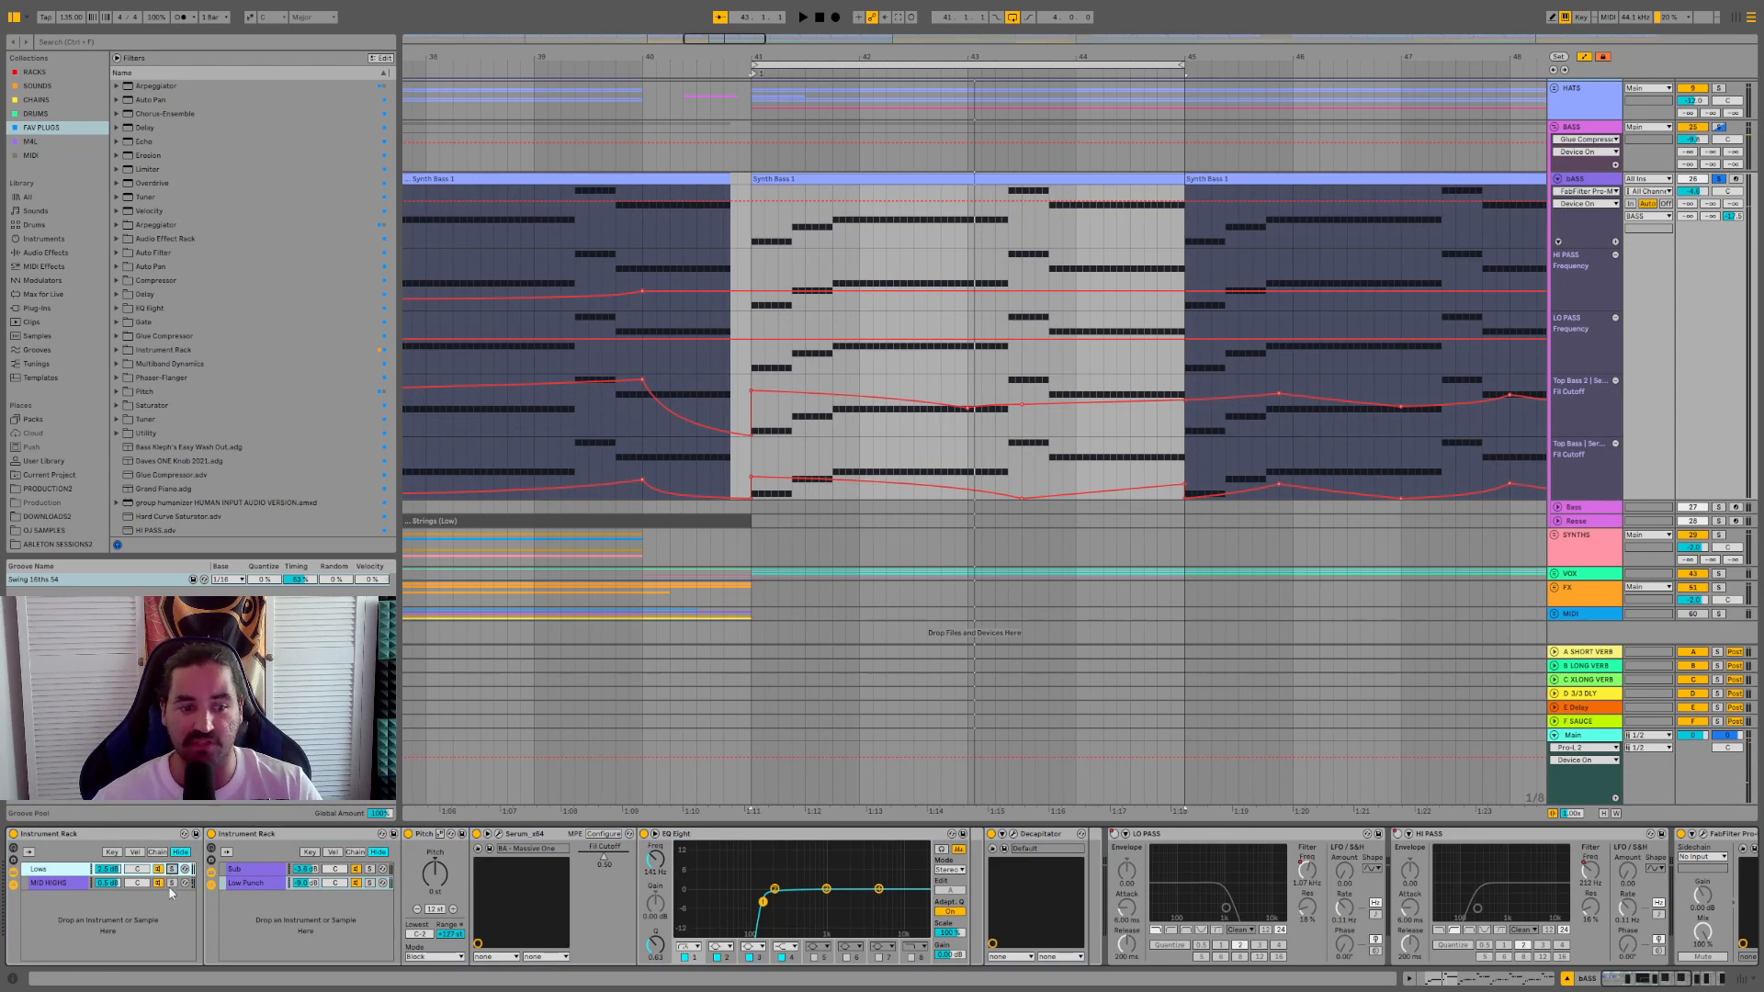
click(57, 880)
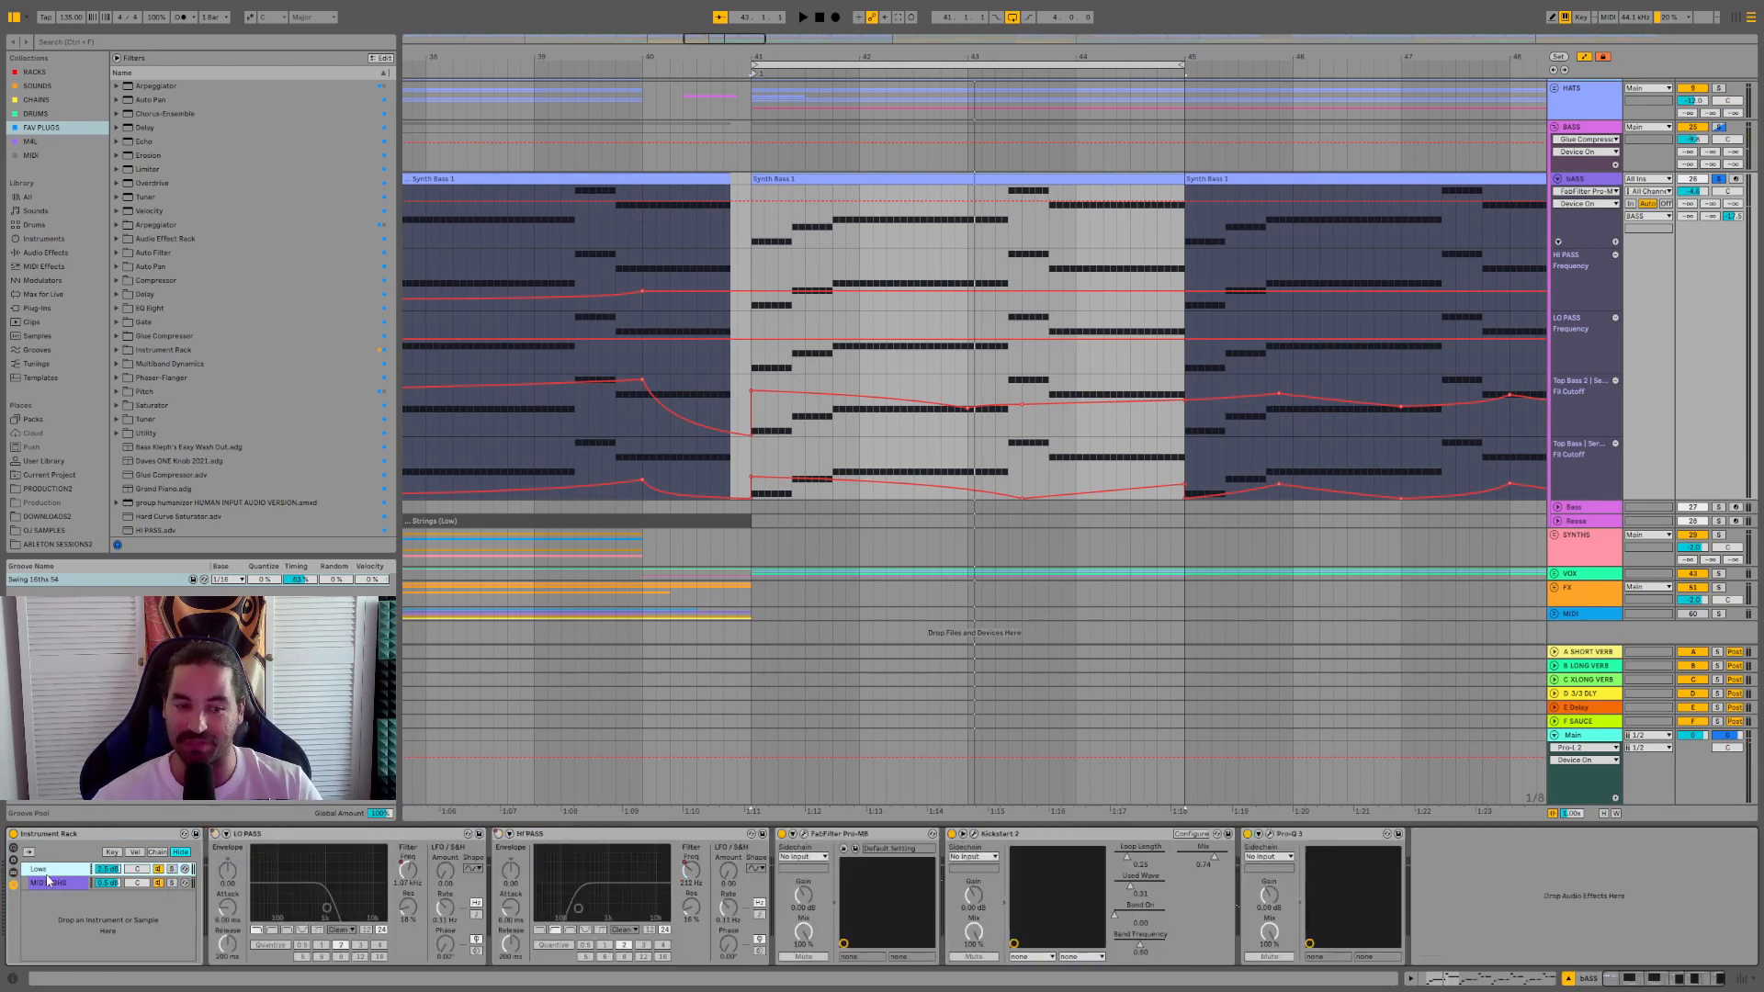
double_click(47, 874)
click(255, 871)
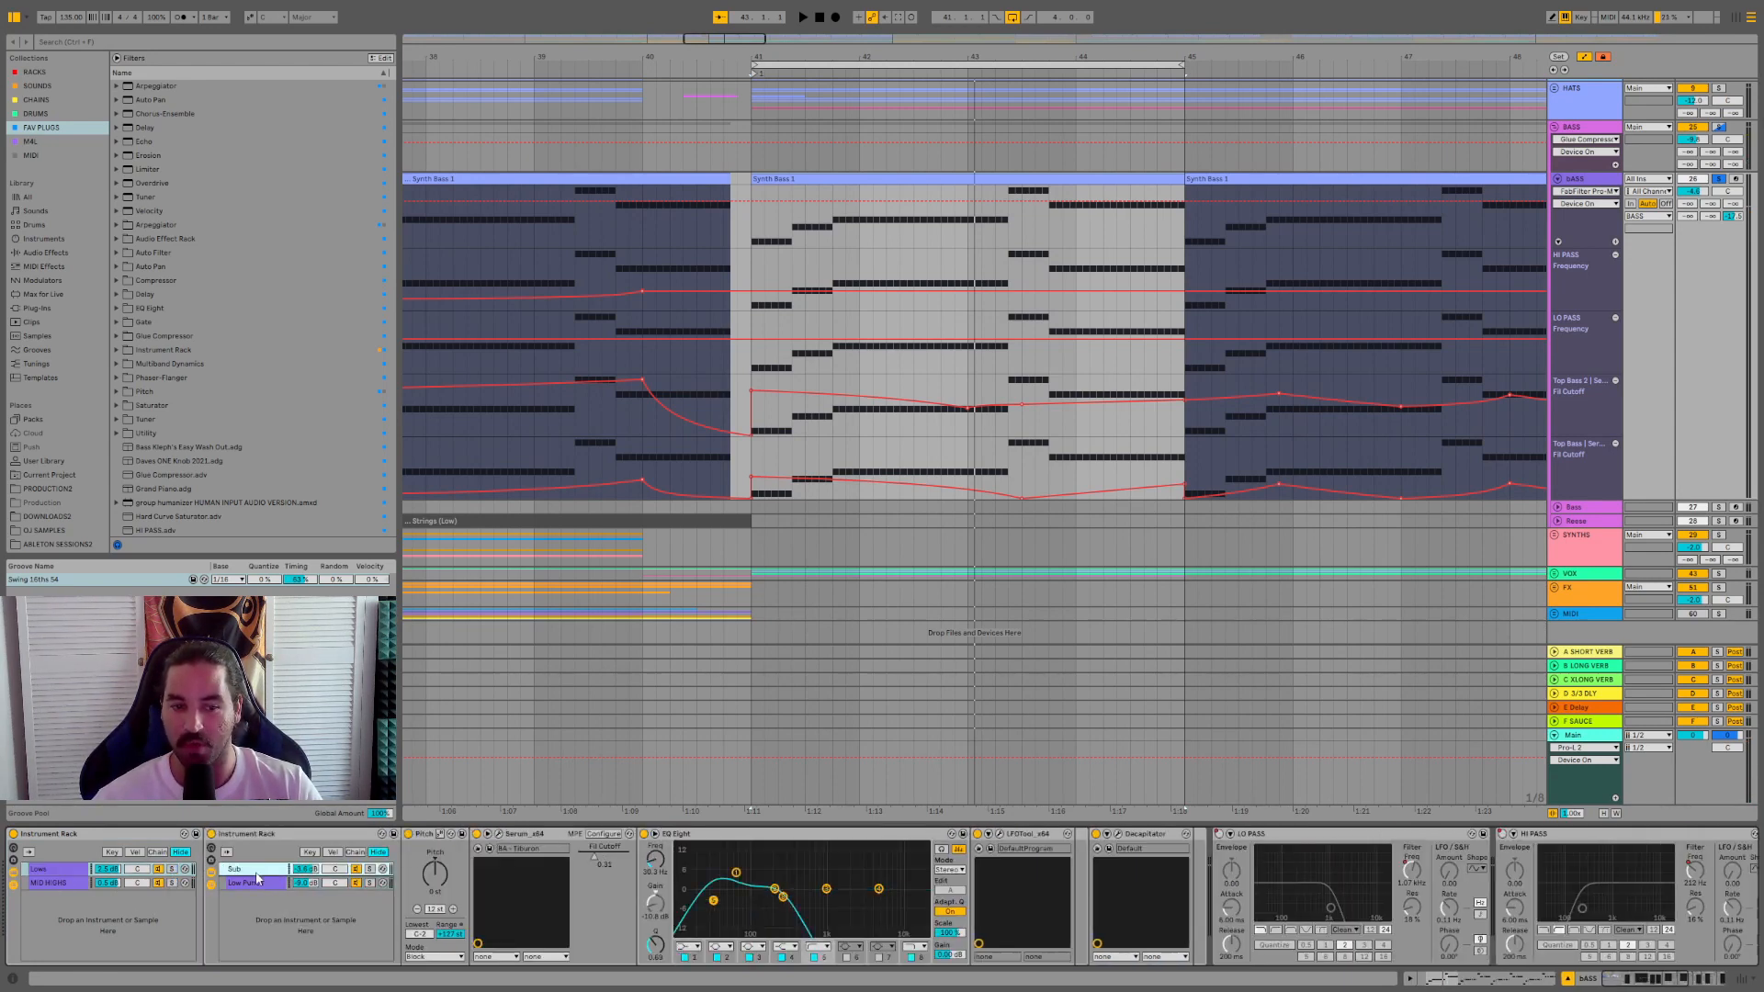
click(262, 880)
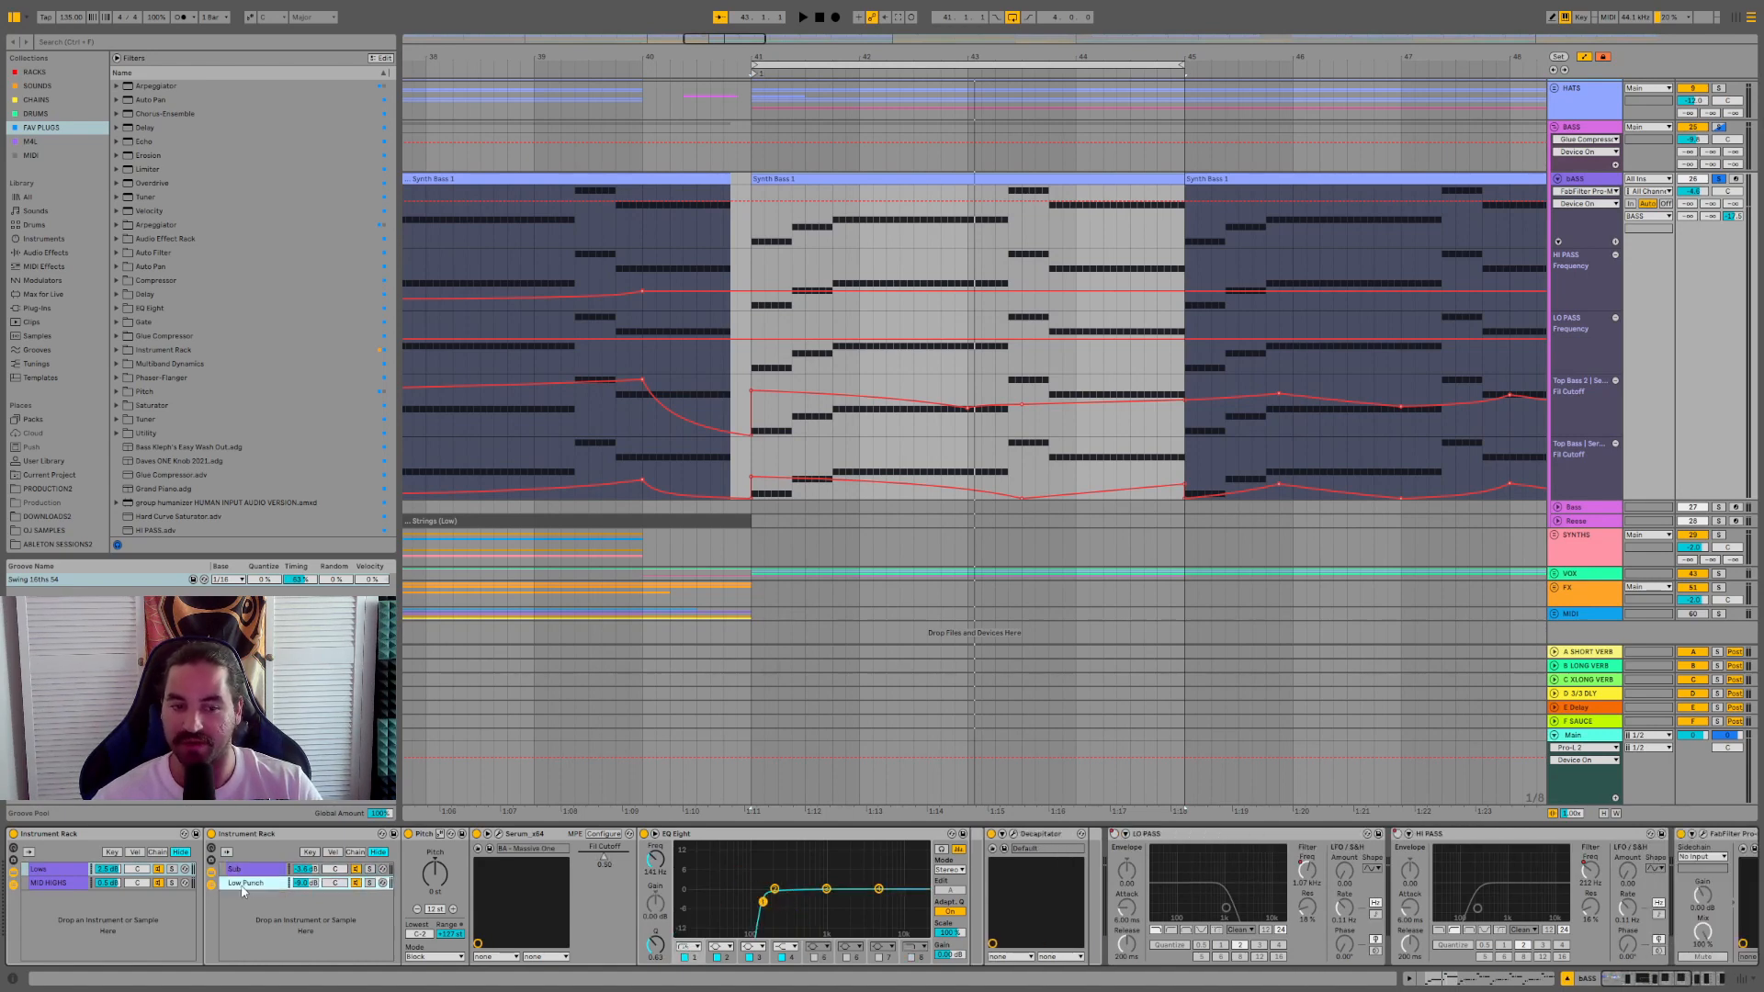
click(66, 888)
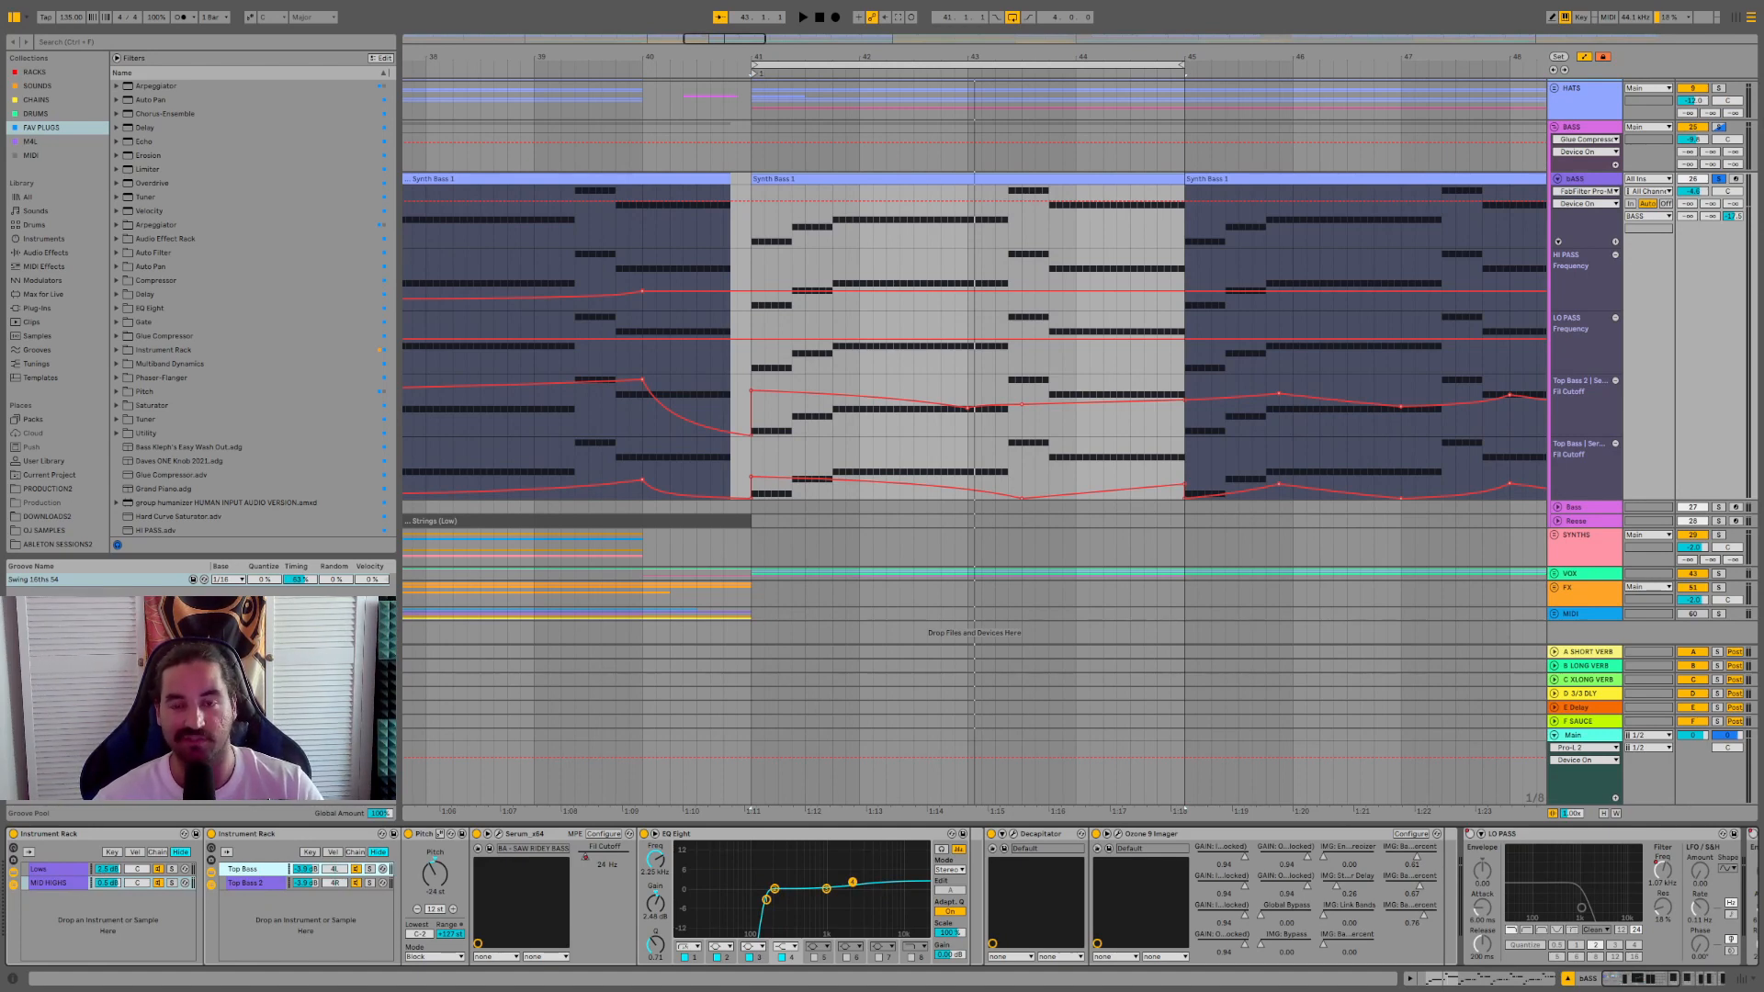
click(57, 867)
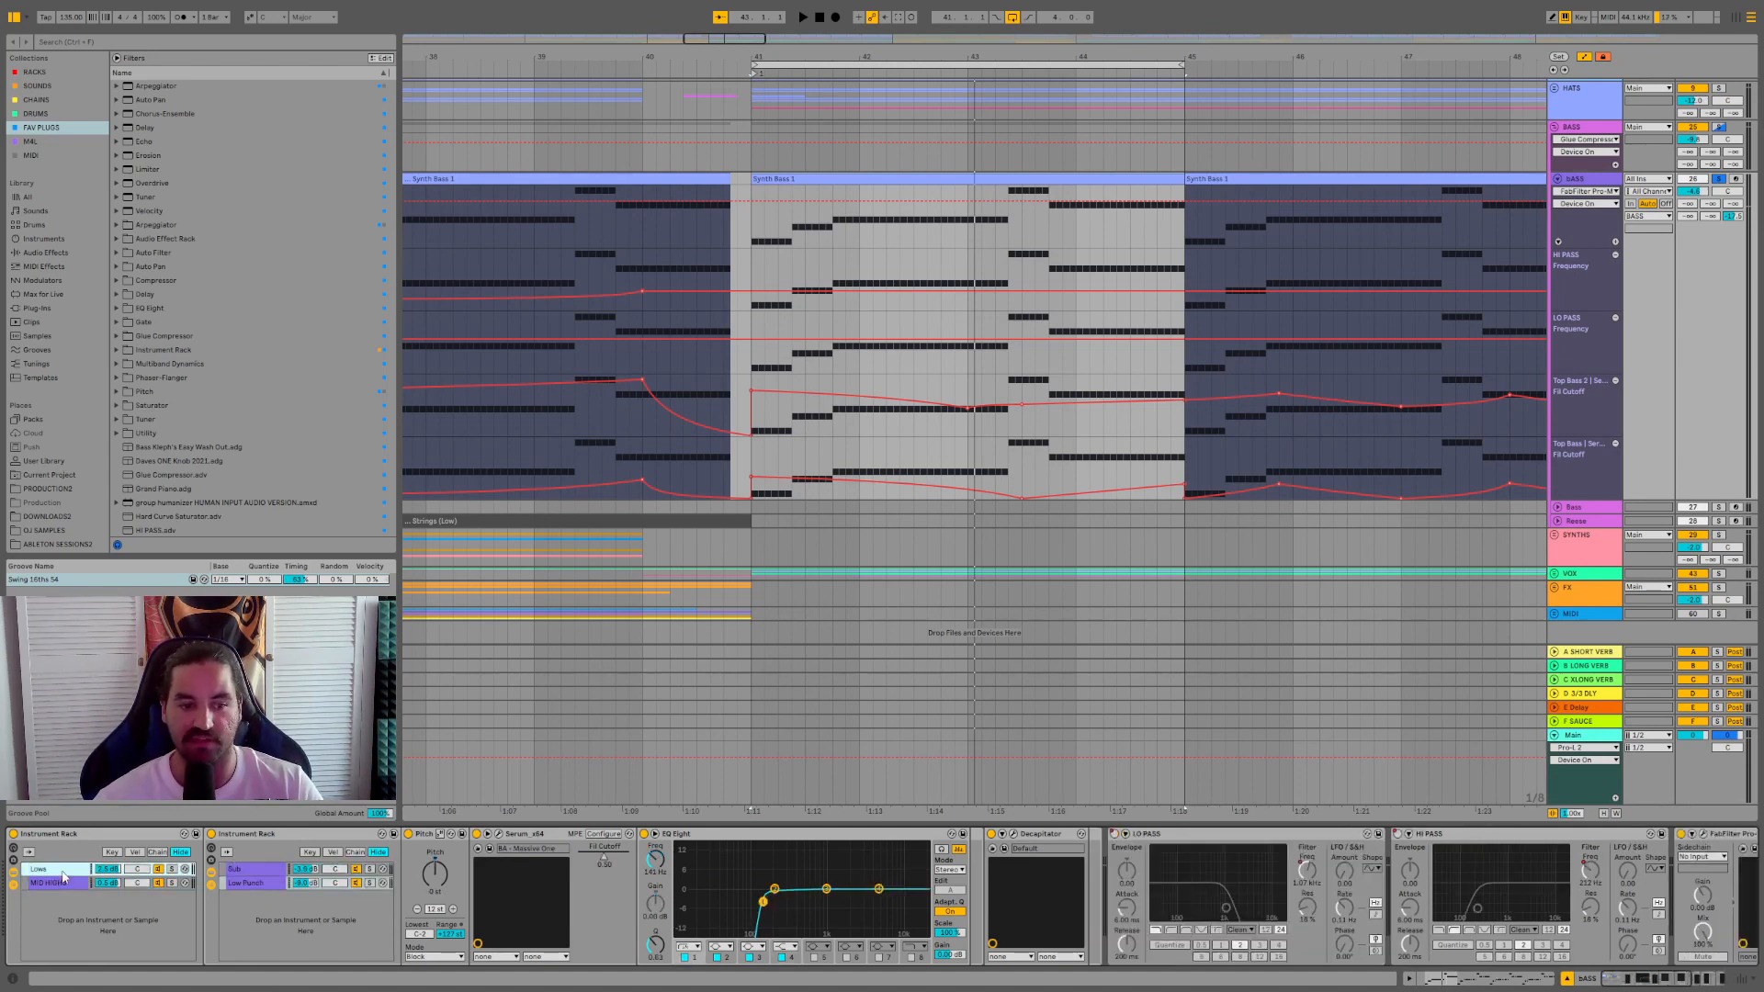
- Solo the Lows chain and its Sub layer, and play the bass section from bar 41
click(171, 869)
key(space)
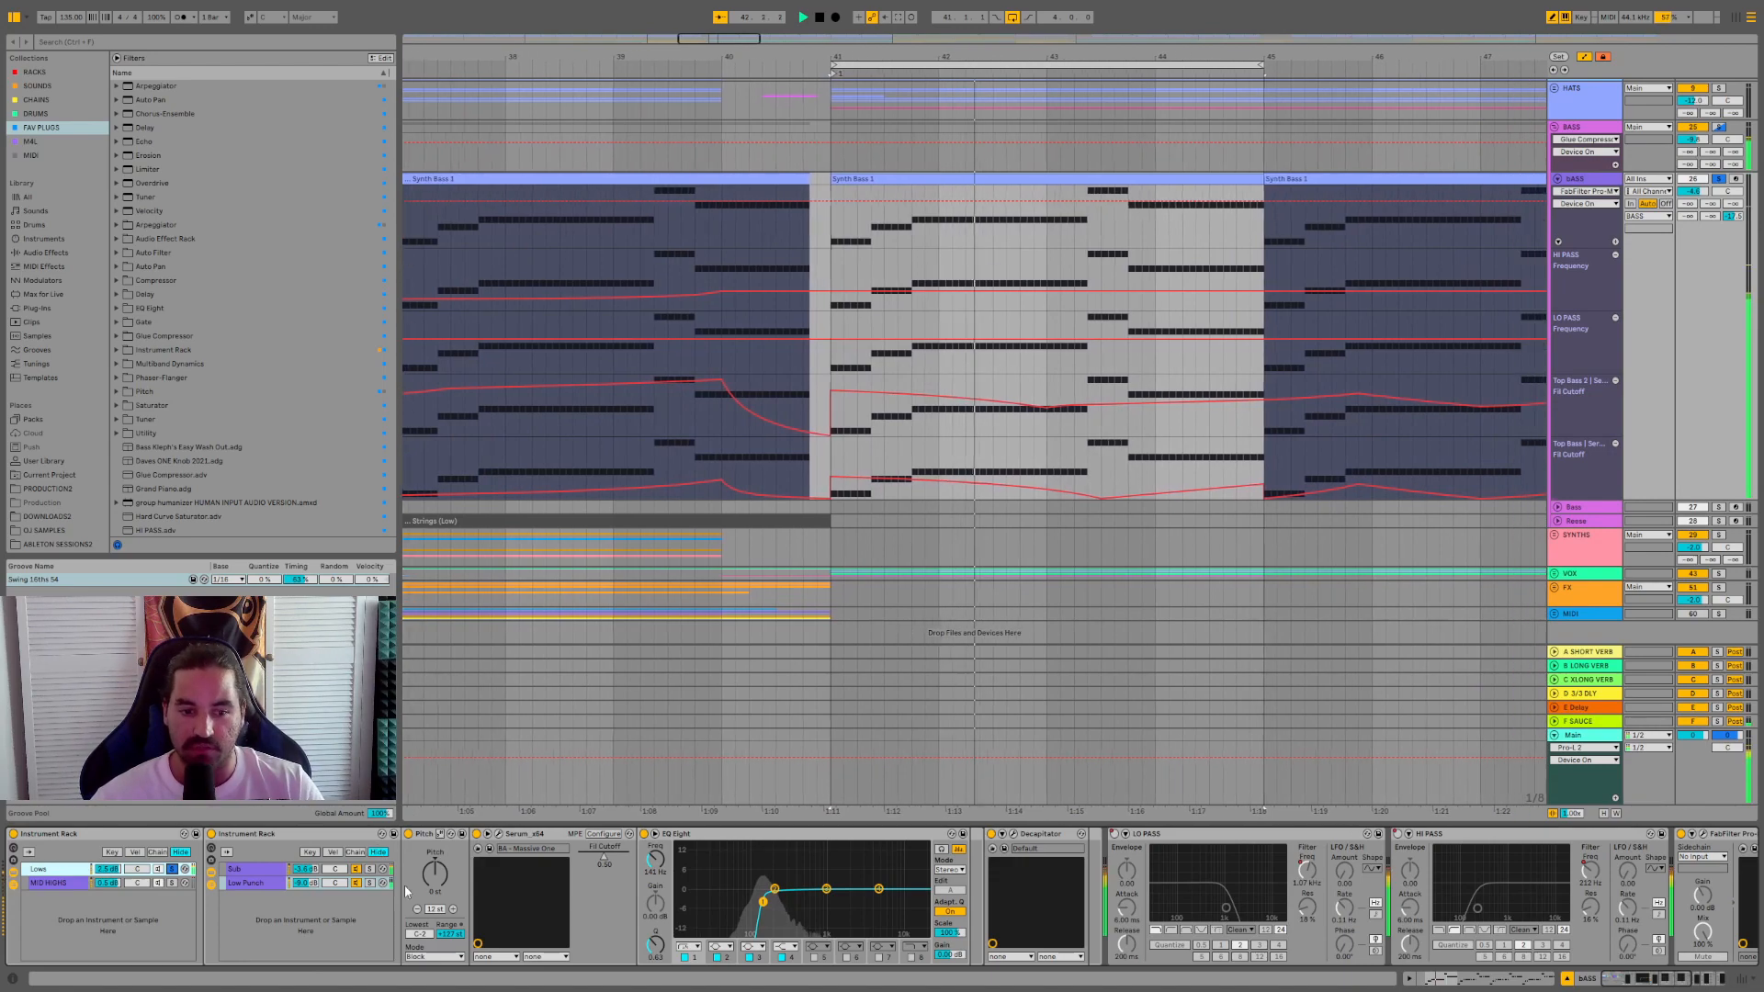
click(370, 869)
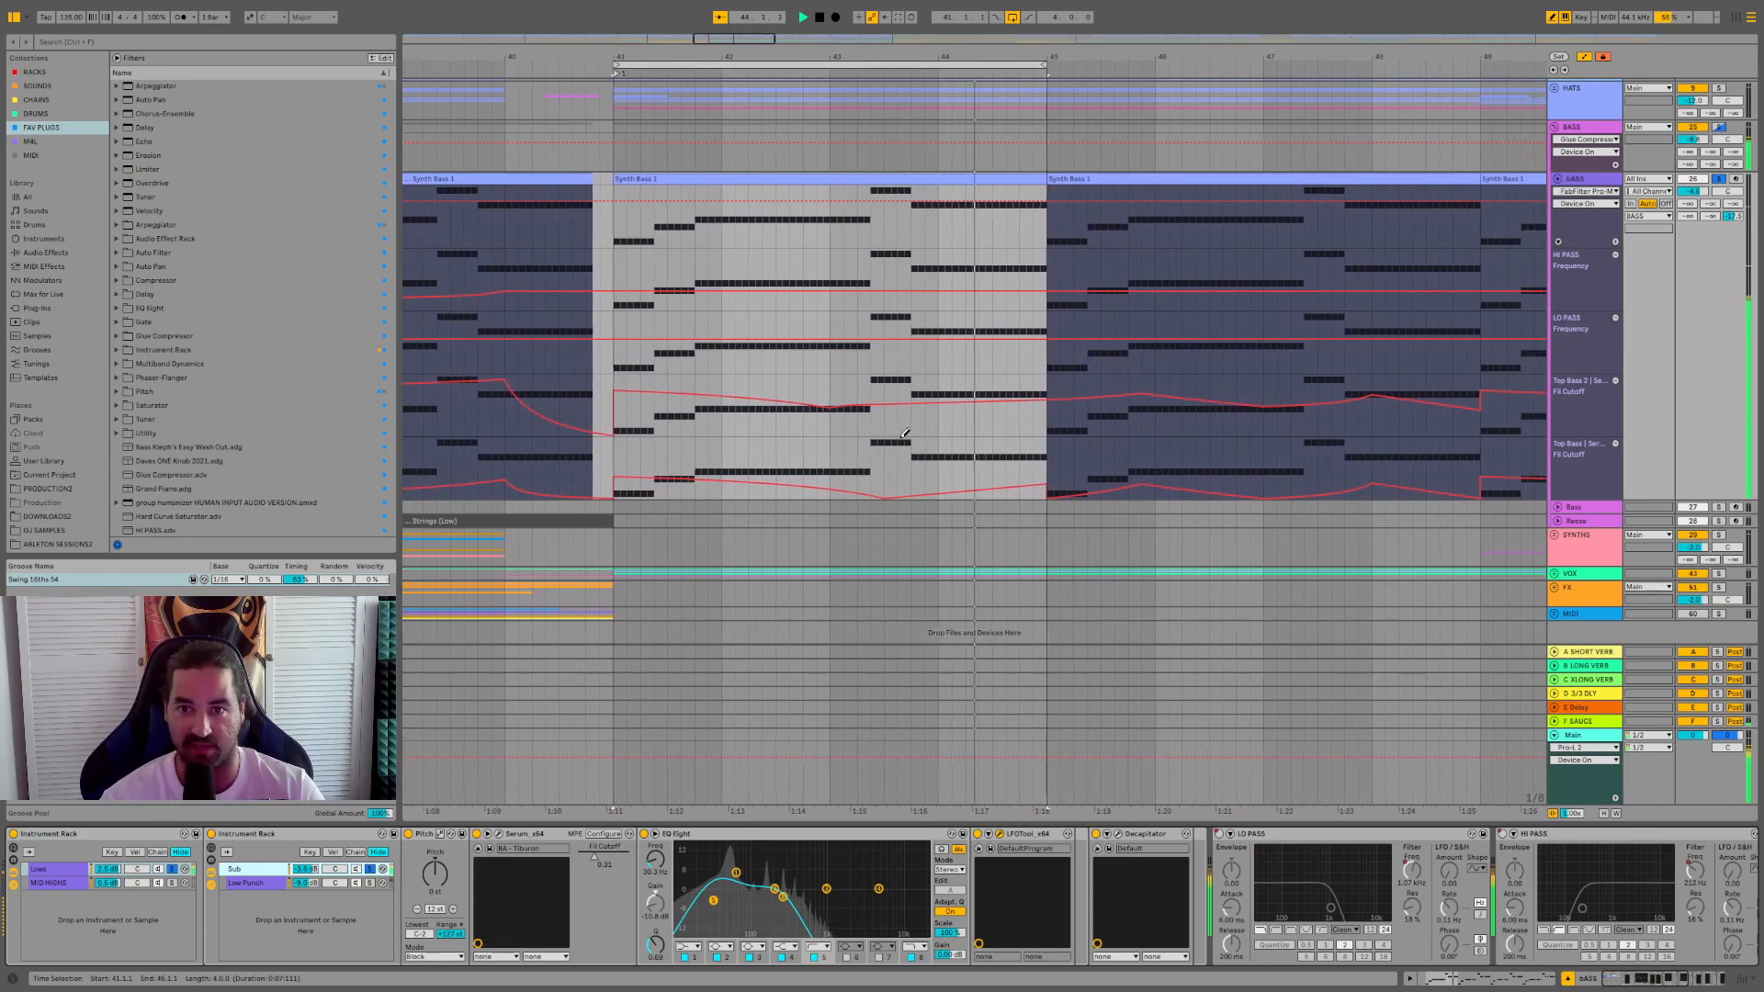
scroll(905, 432, down, 1)
key(b)
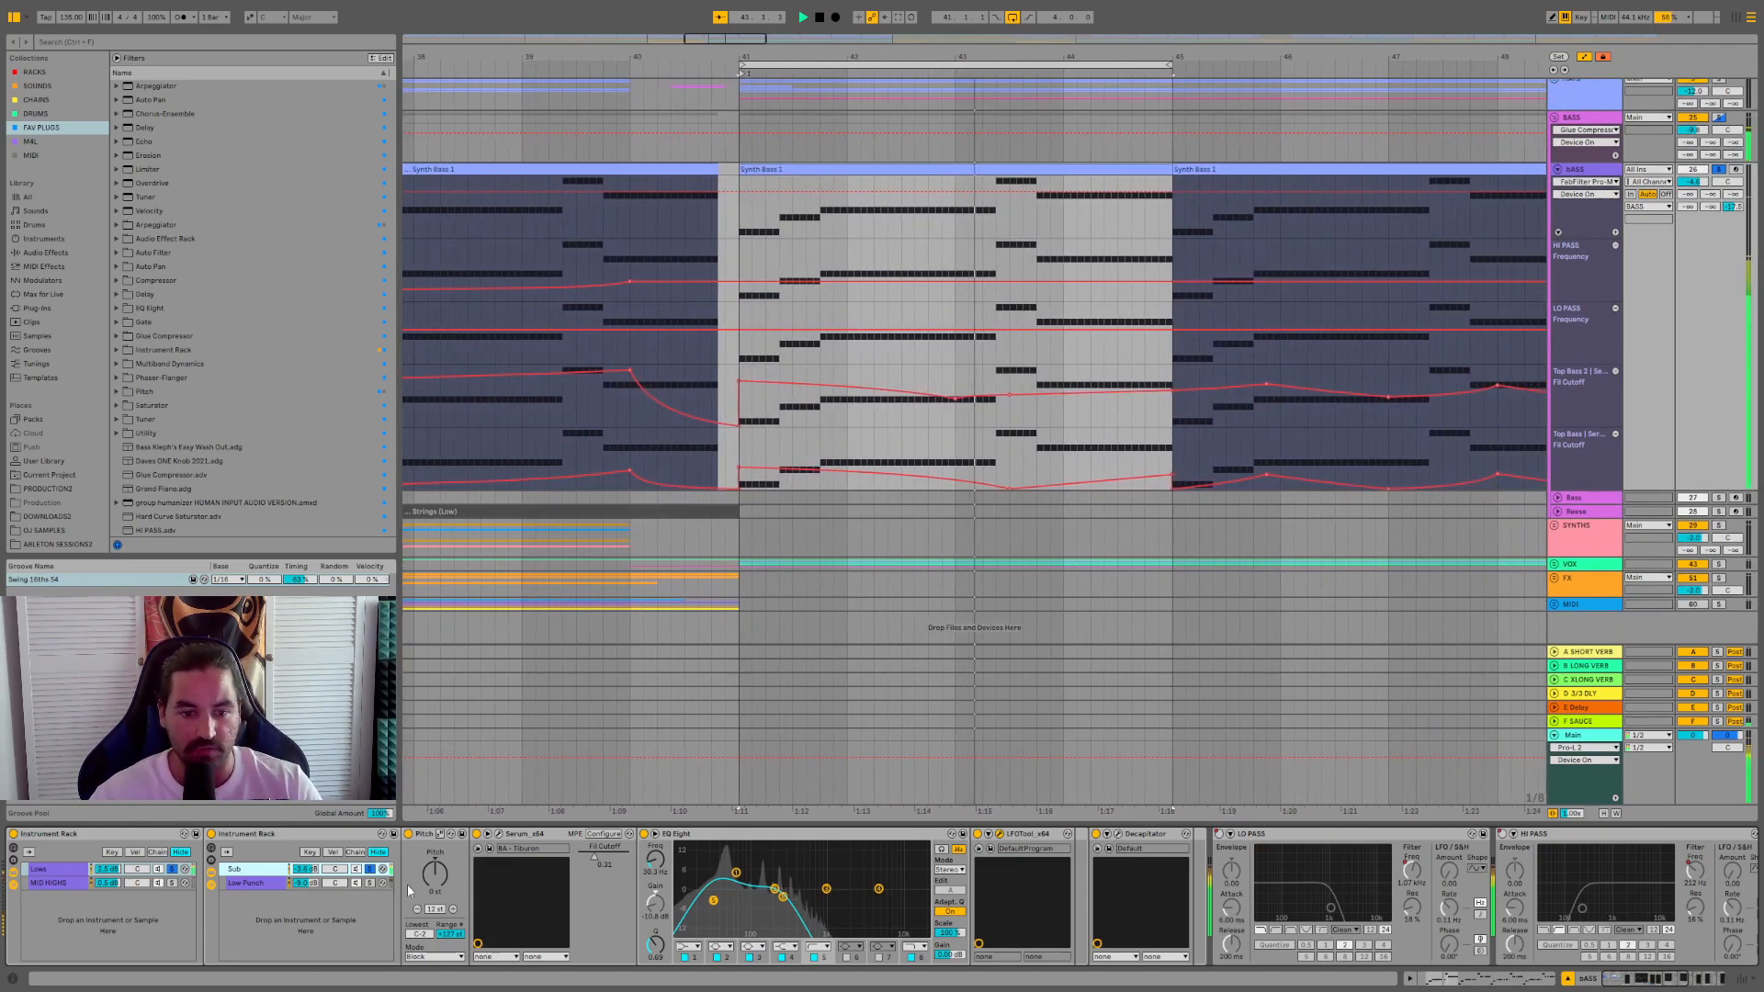
- Audition the Low Punch layer of the Lows chain by soloing it, and release that solo
click(370, 883)
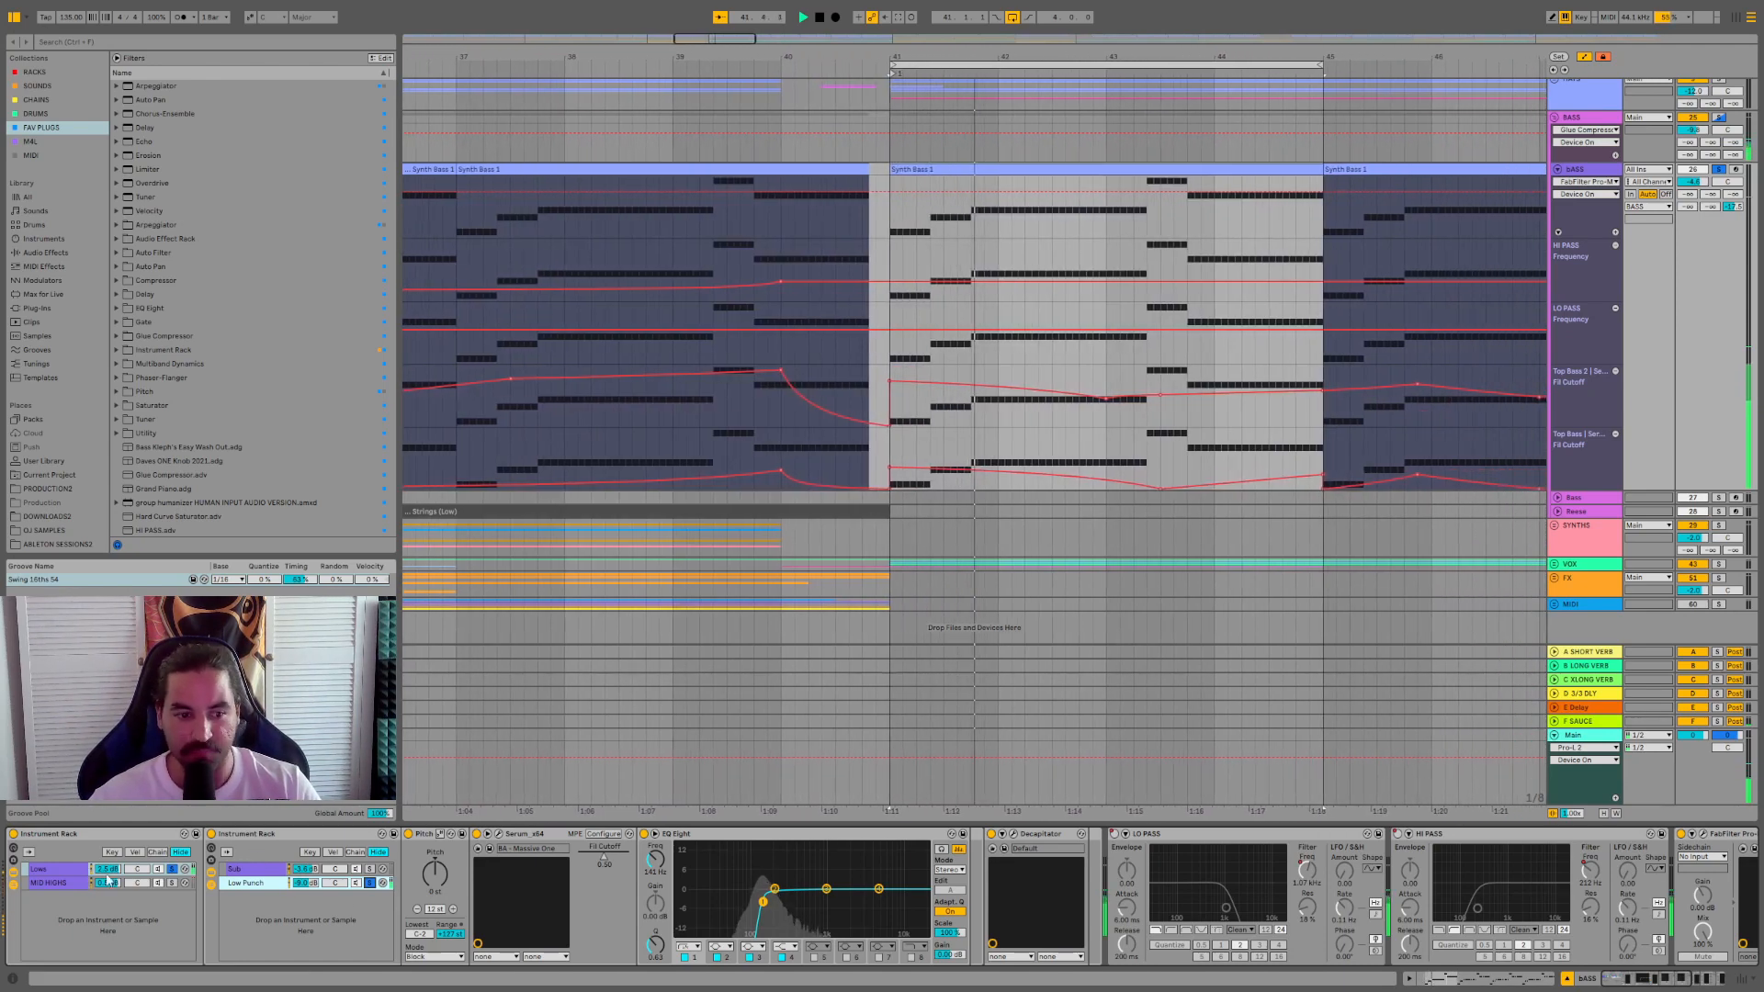
click(57, 869)
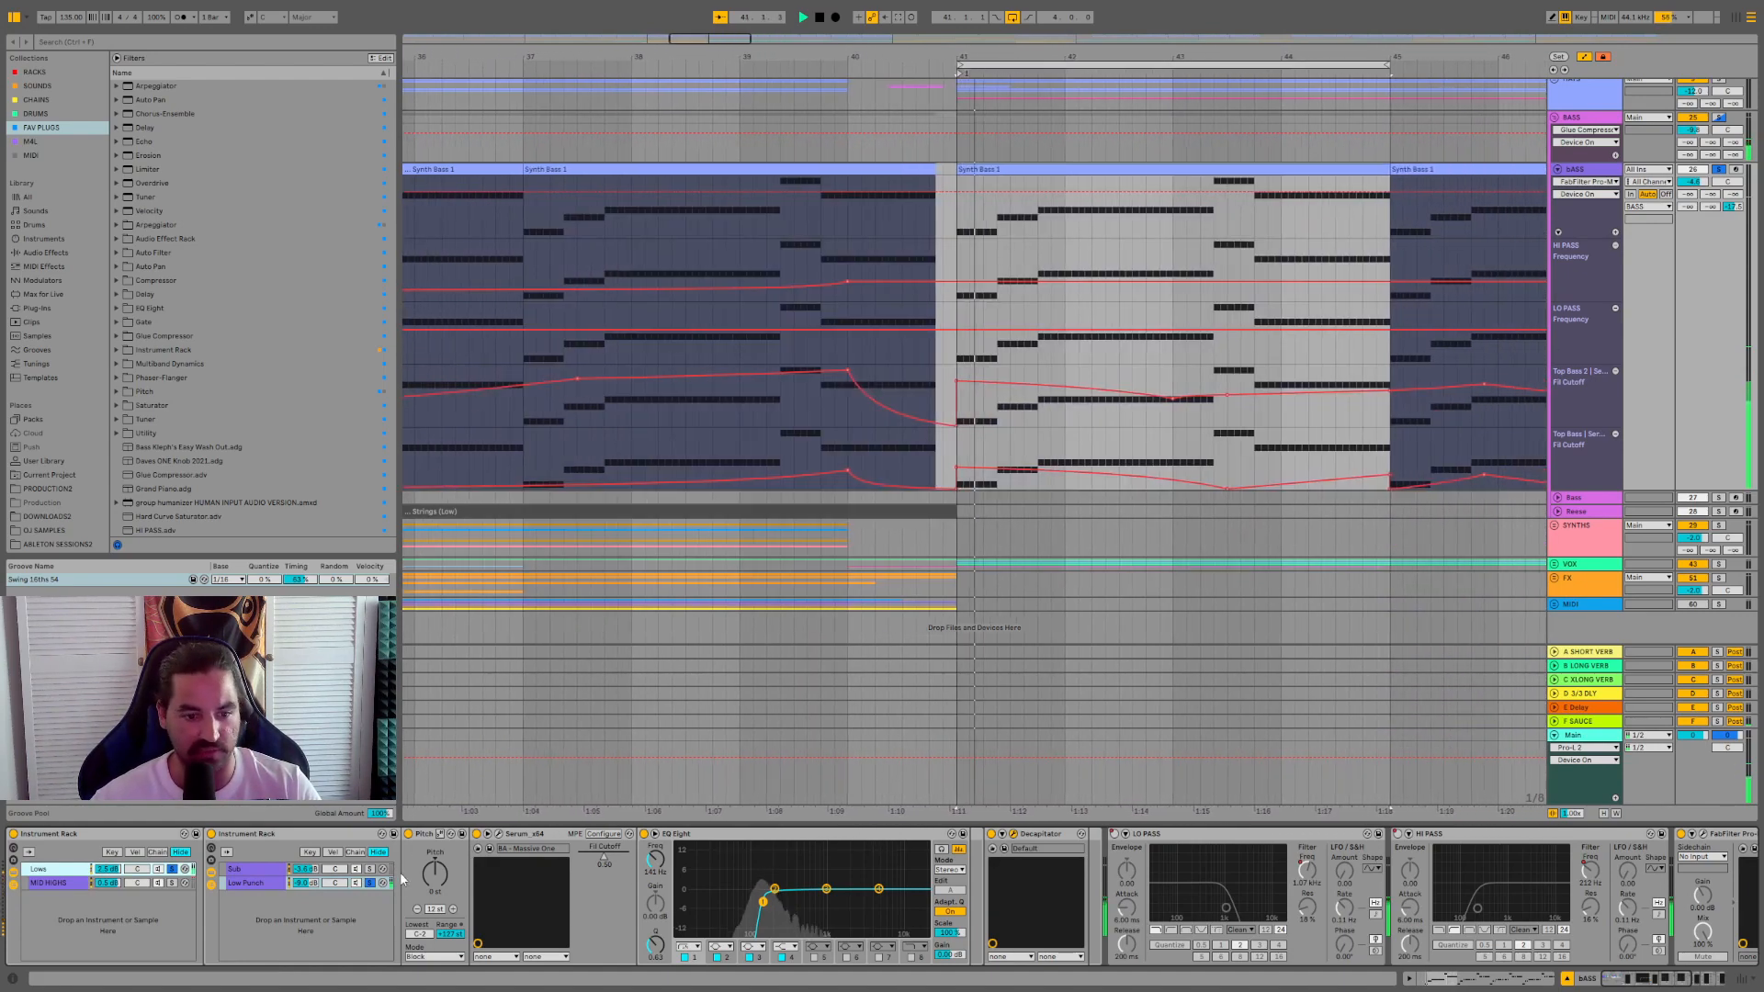
click(370, 883)
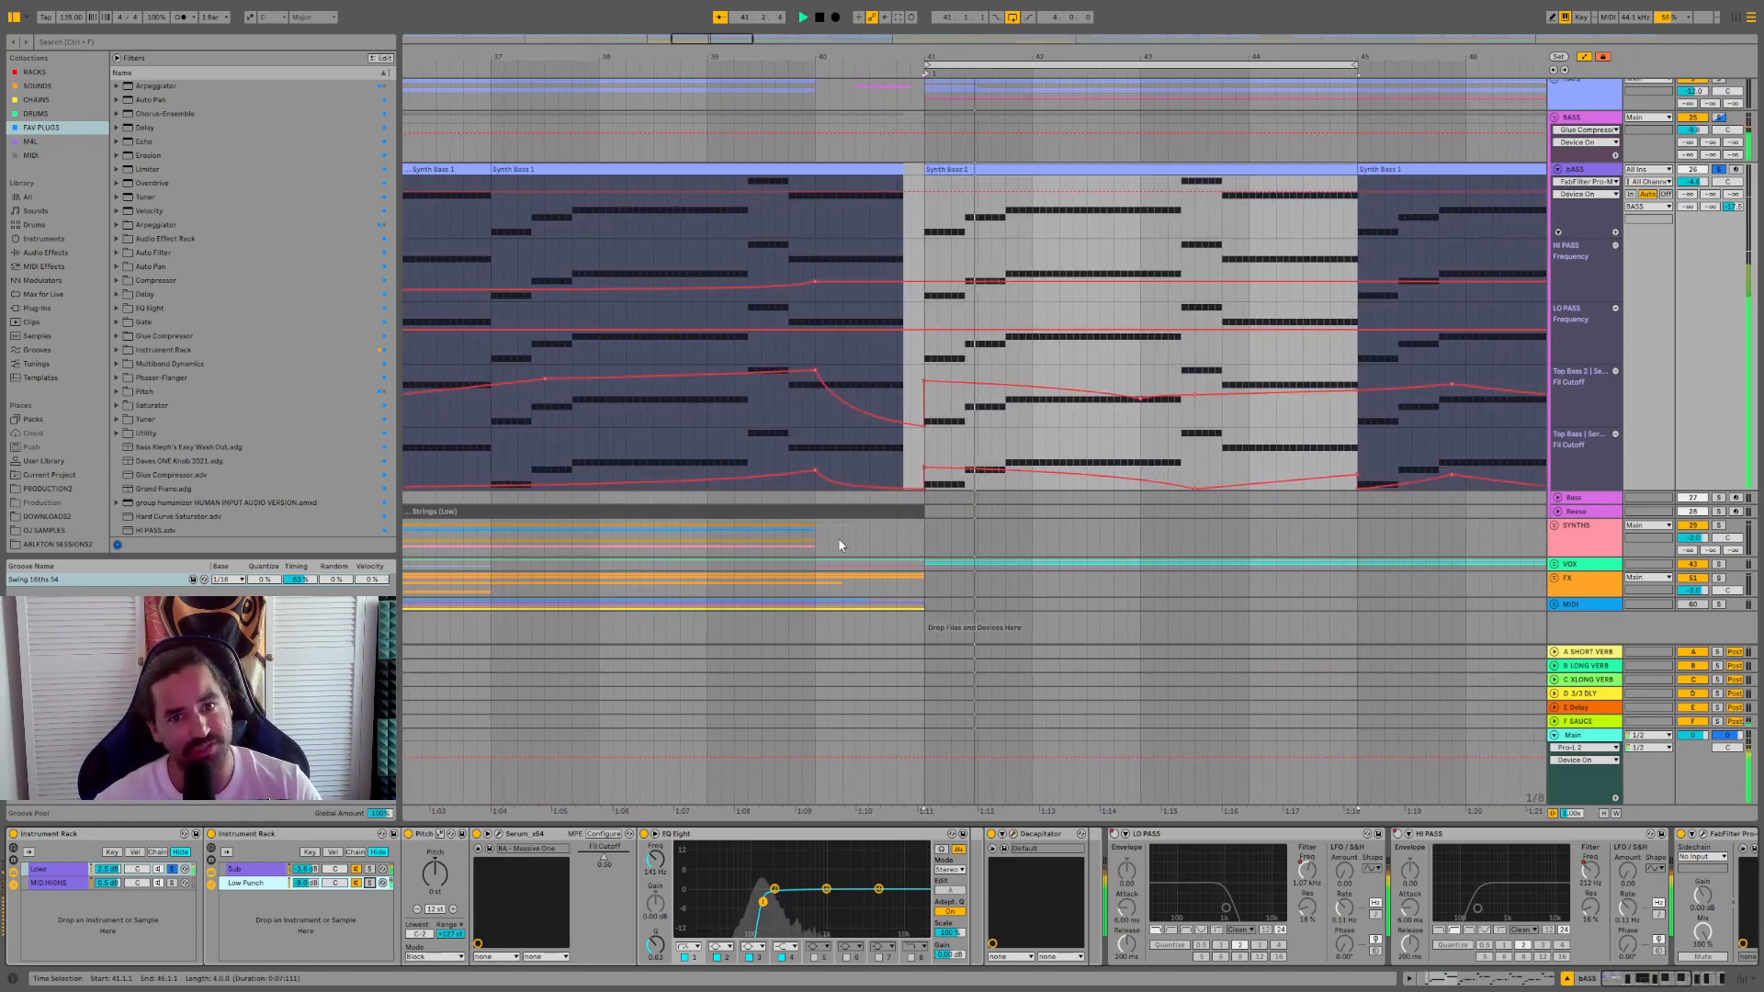
- Enlarge the bass clip's timeline and view the device on the F SAUCE return track
drag(1167, 57, 1028, 103)
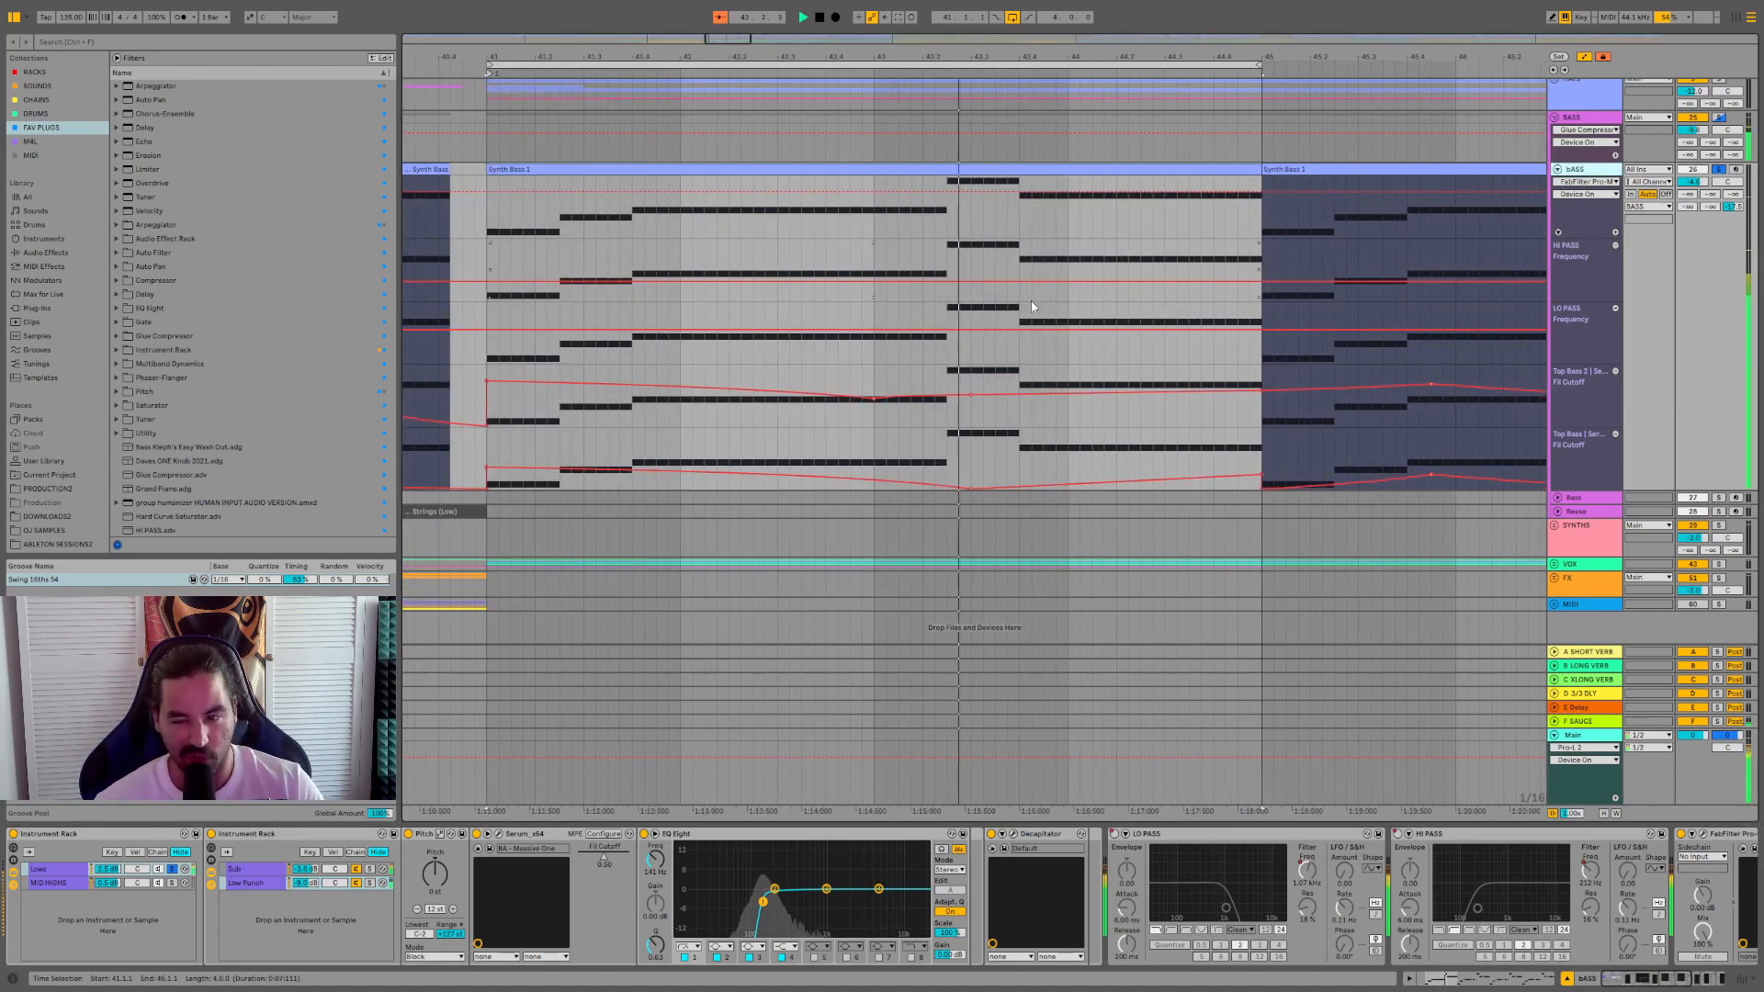
click(1576, 722)
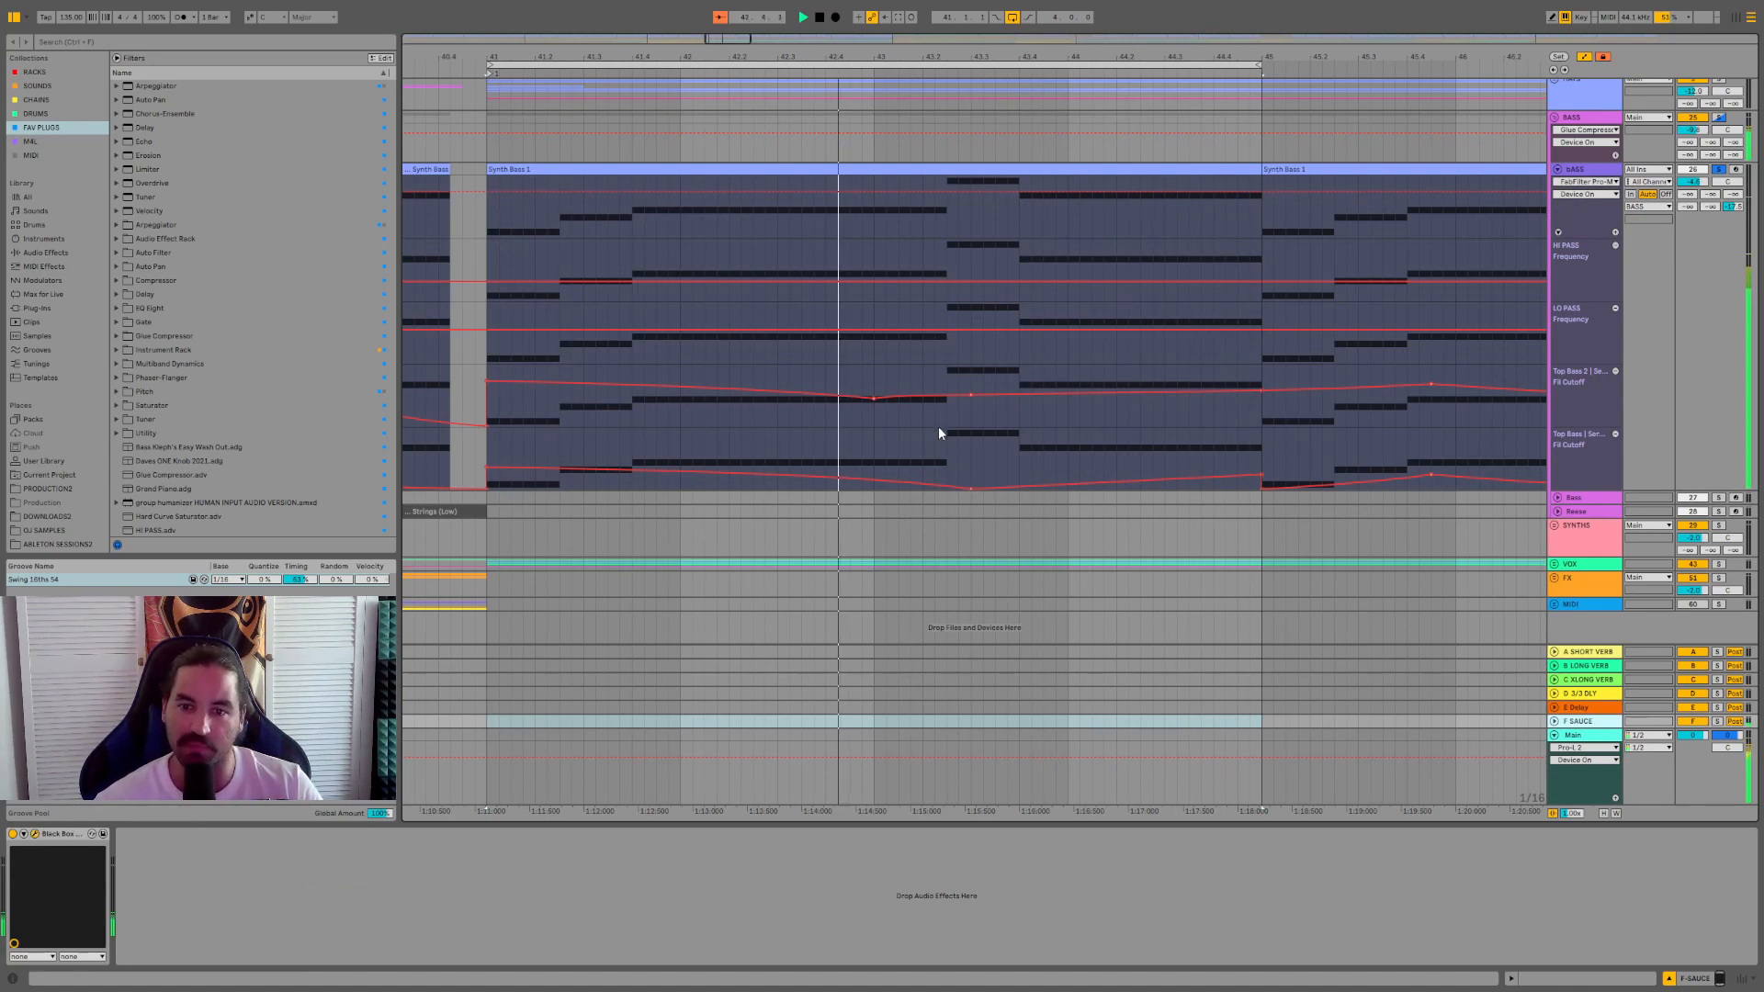
click(1176, 290)
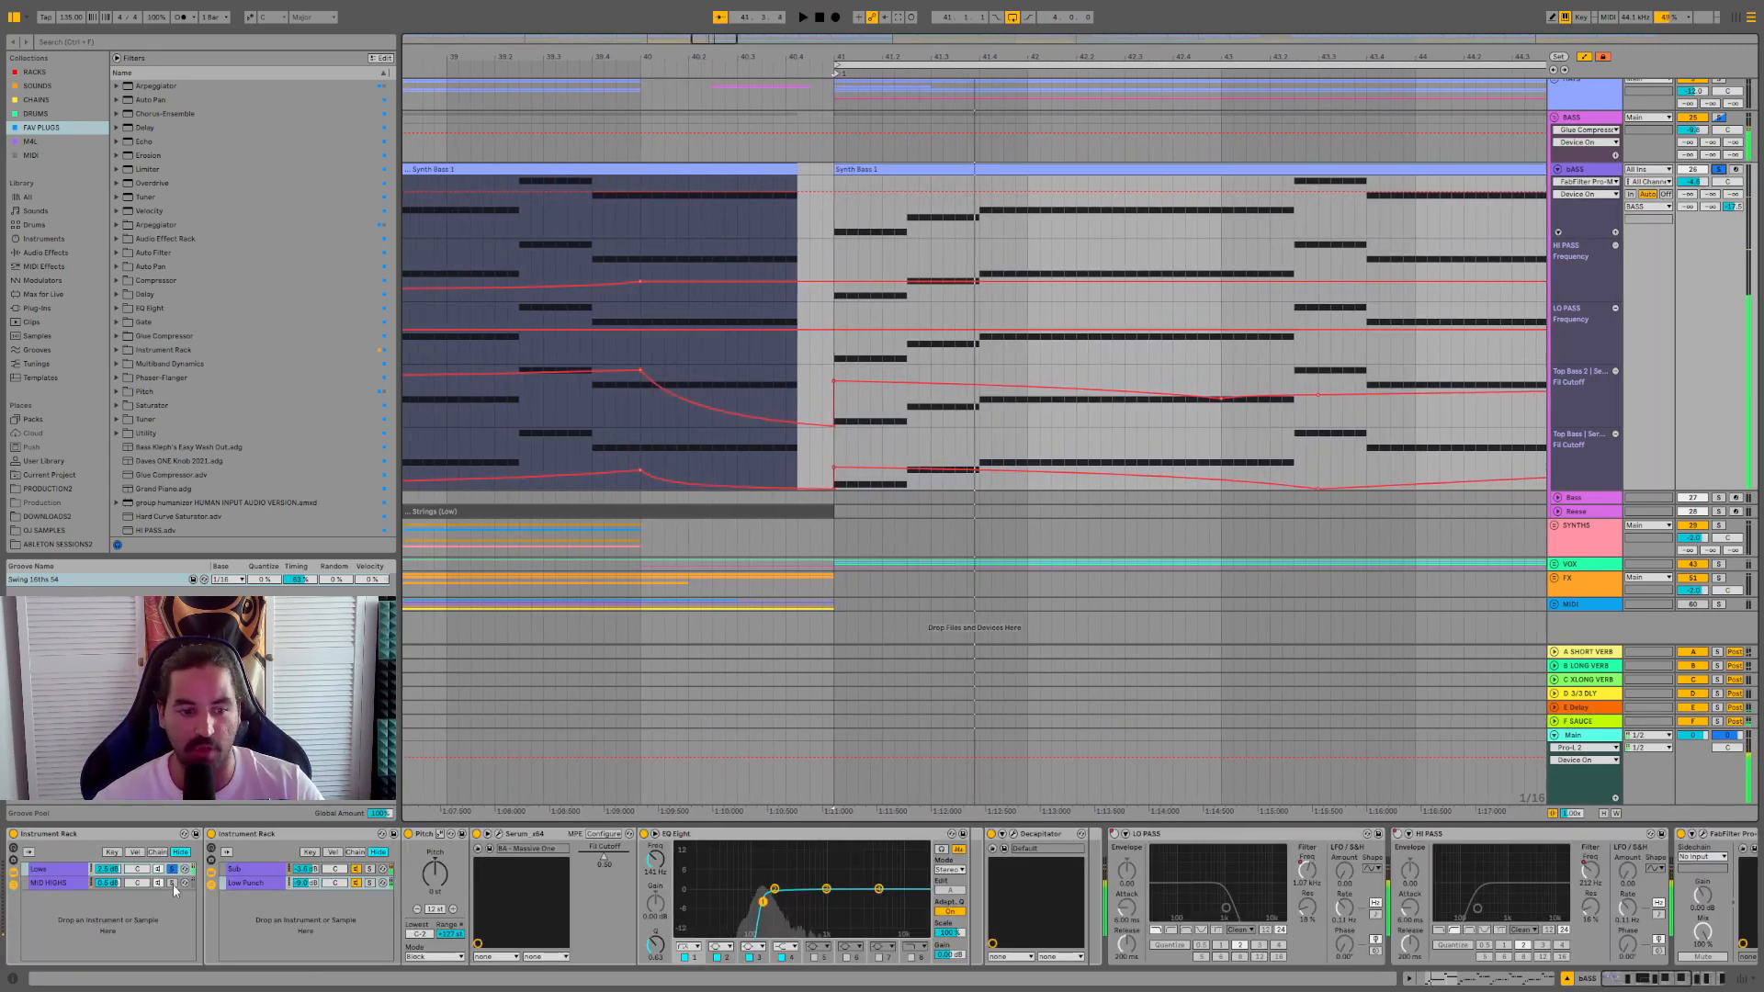
- Solo the Mid Highs chain and play its Top Bass layers from bar 41
click(174, 883)
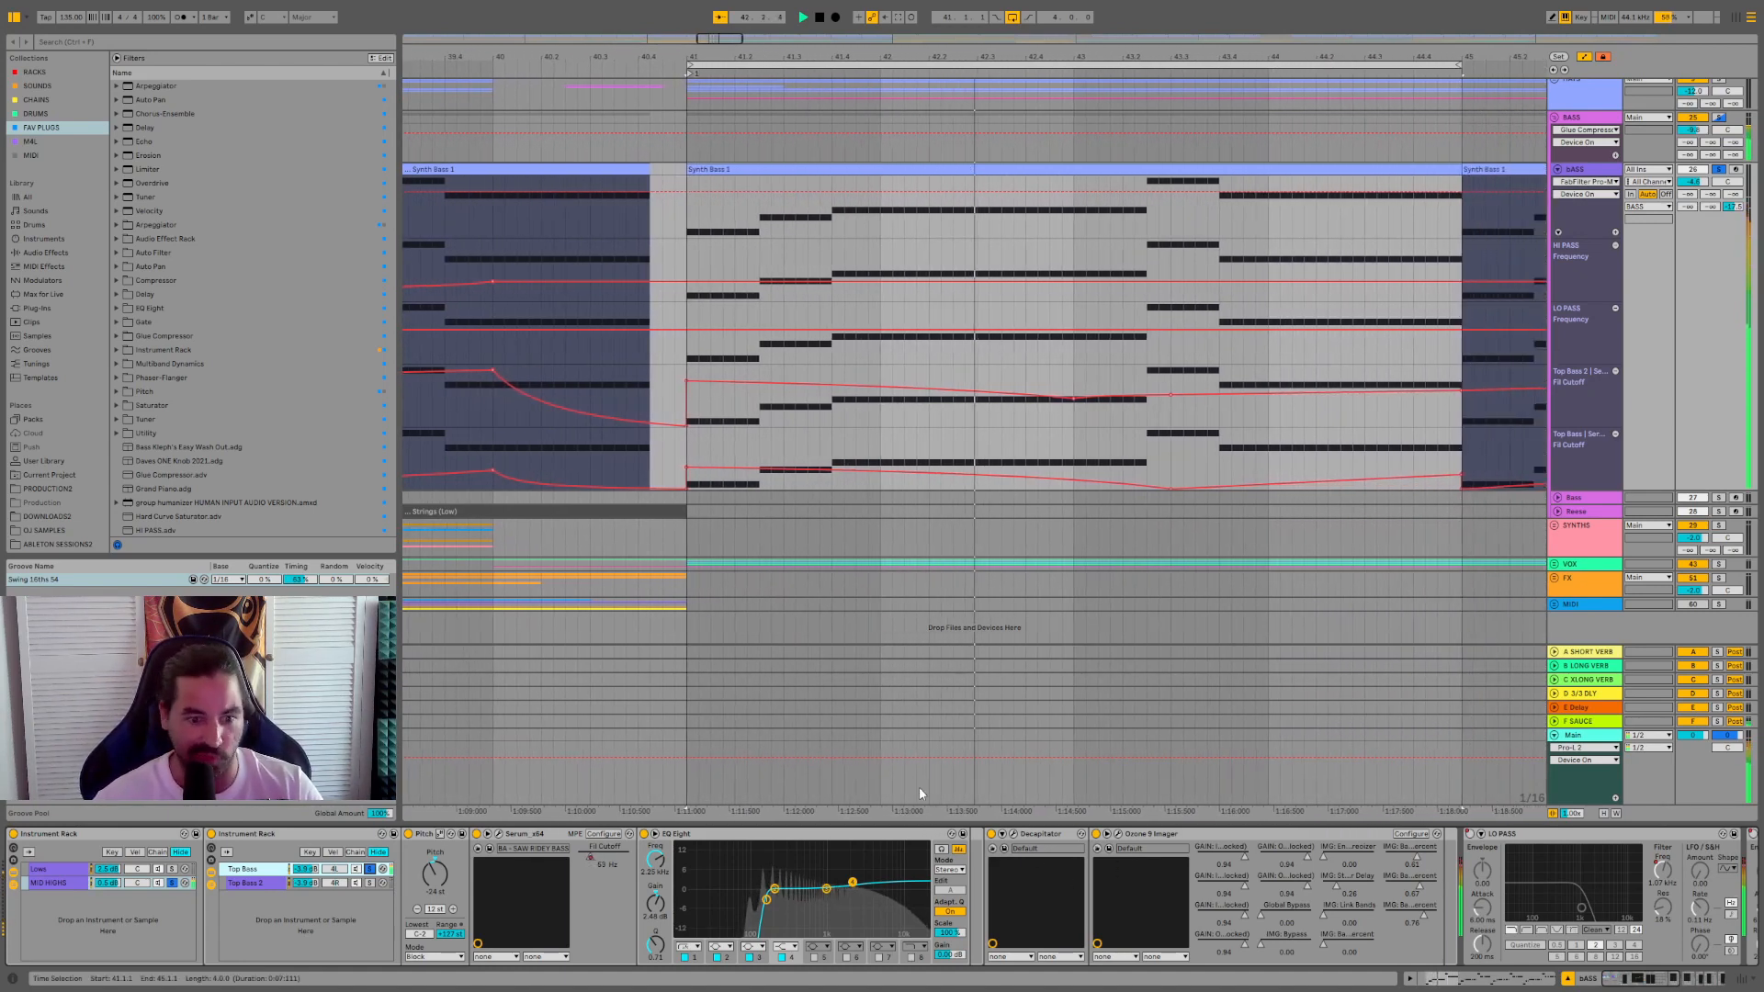
click(753, 533)
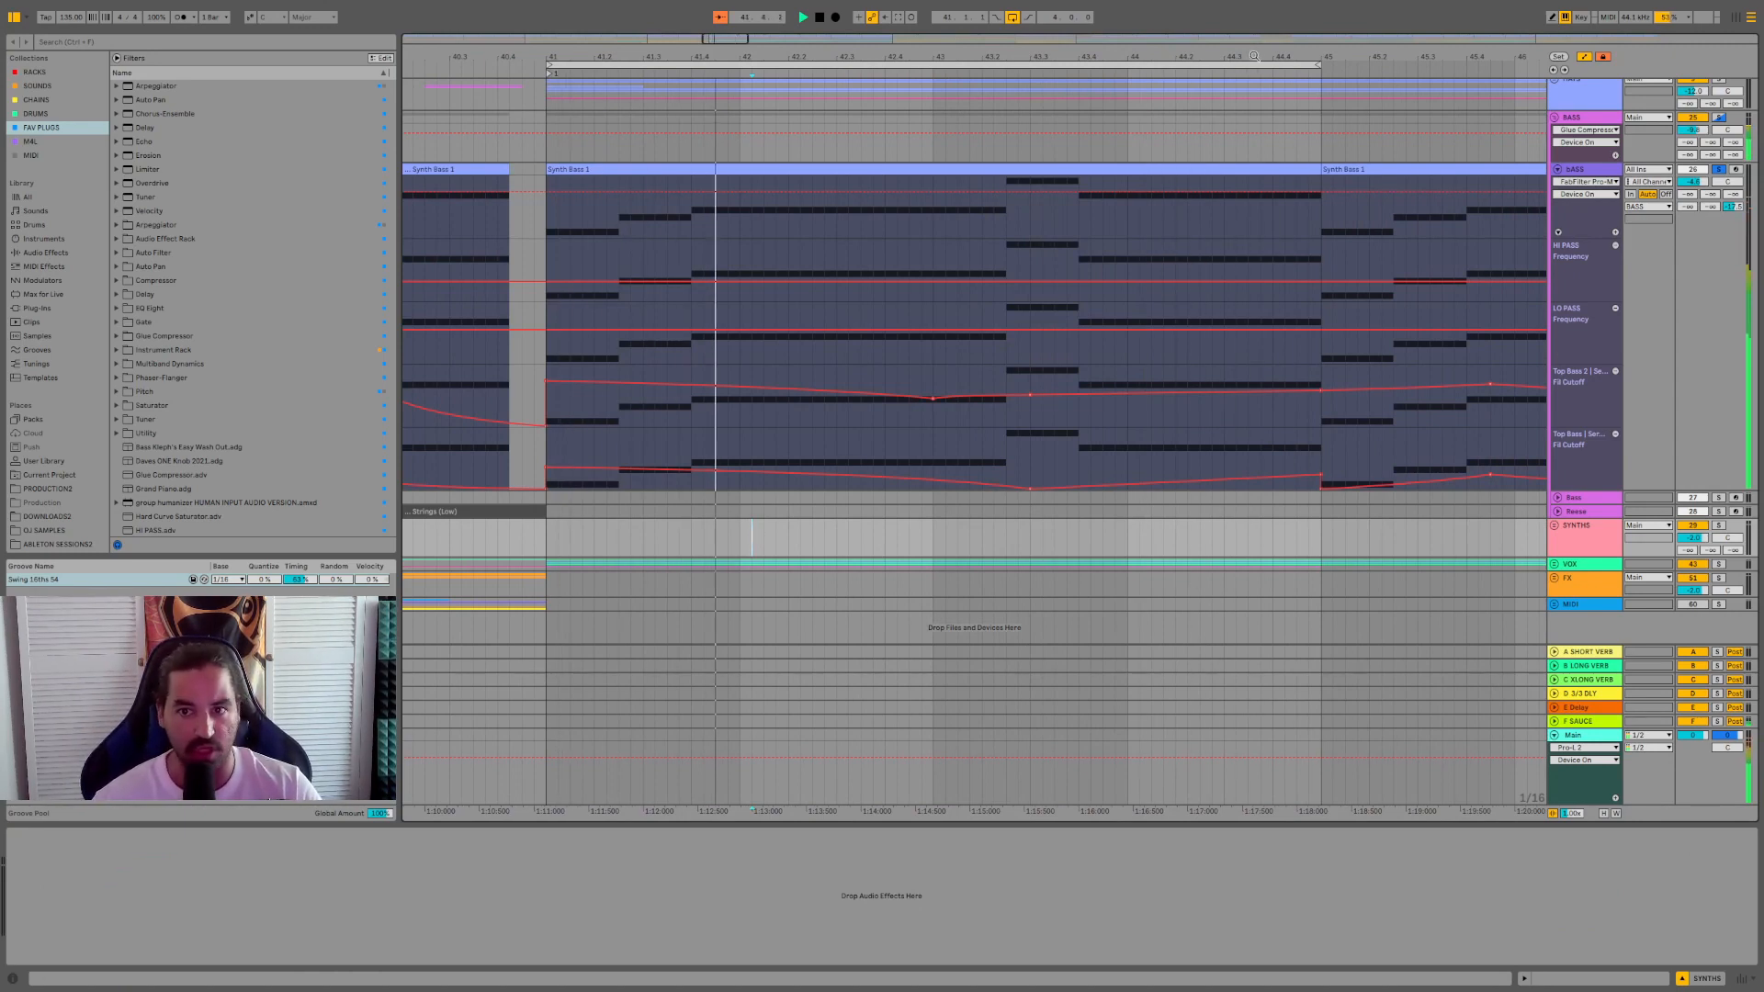
key(space)
drag(1254, 56, 1196, 38)
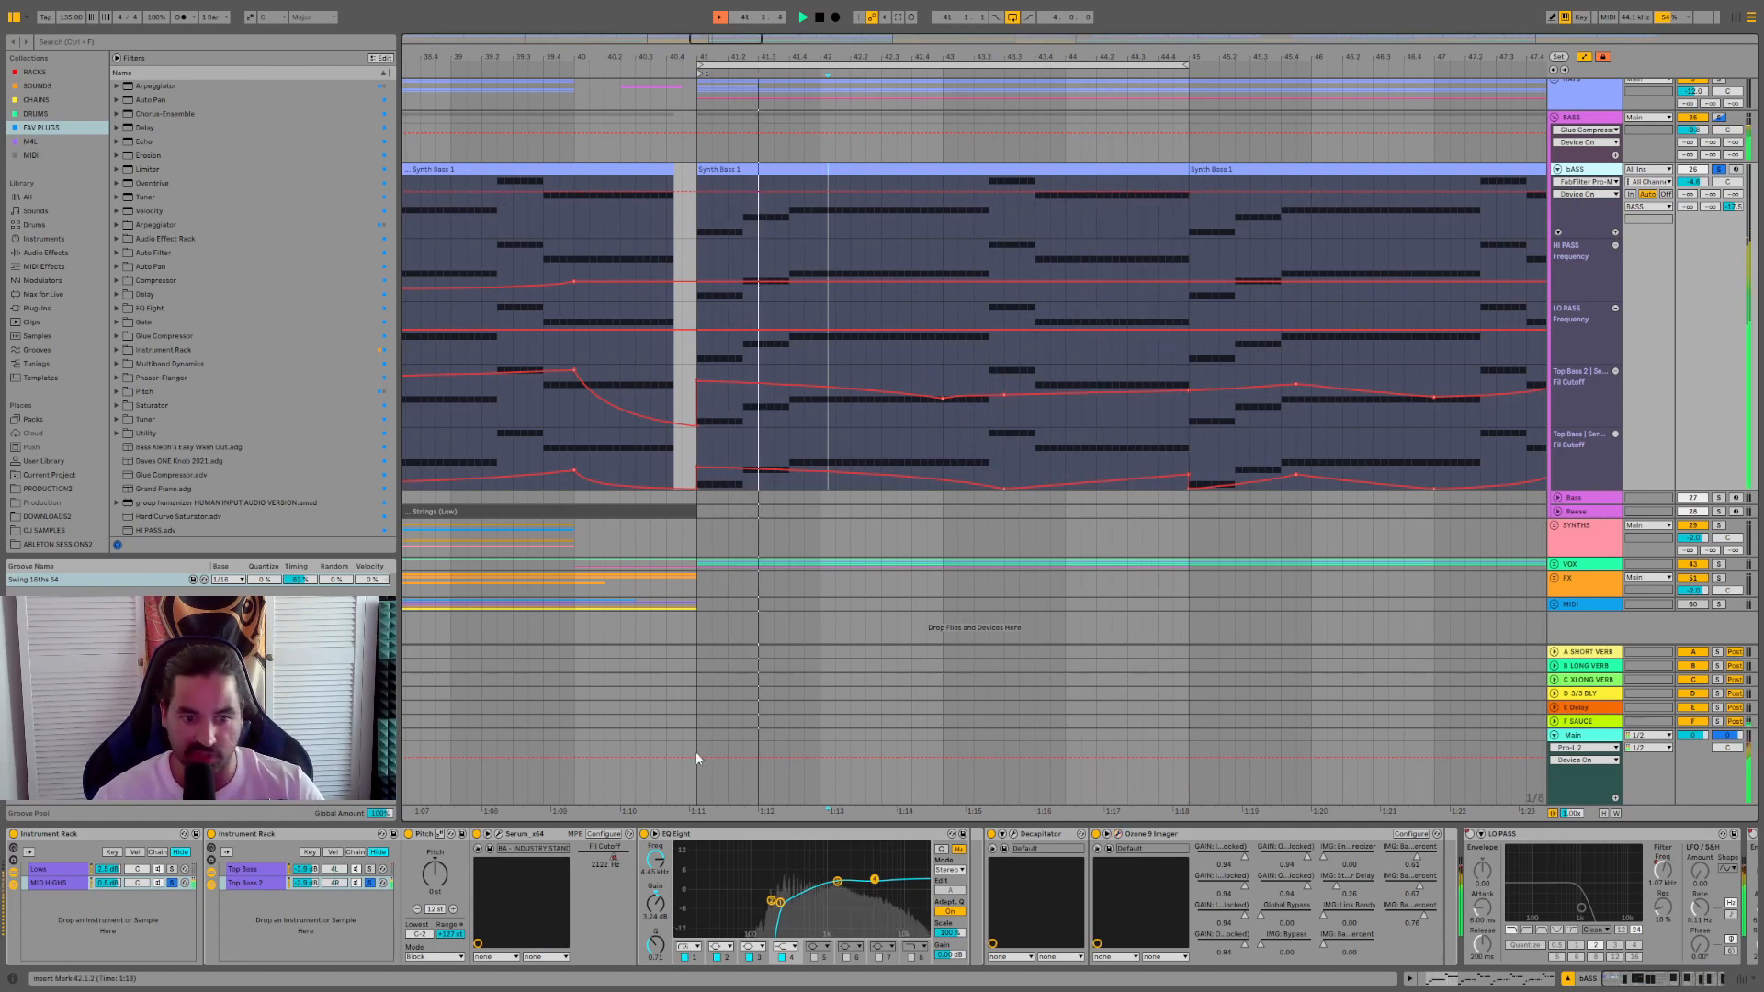
- Return to the Lows chain and inspect the LO PASS and HI PASS filters further along the bass device chain
click(171, 870)
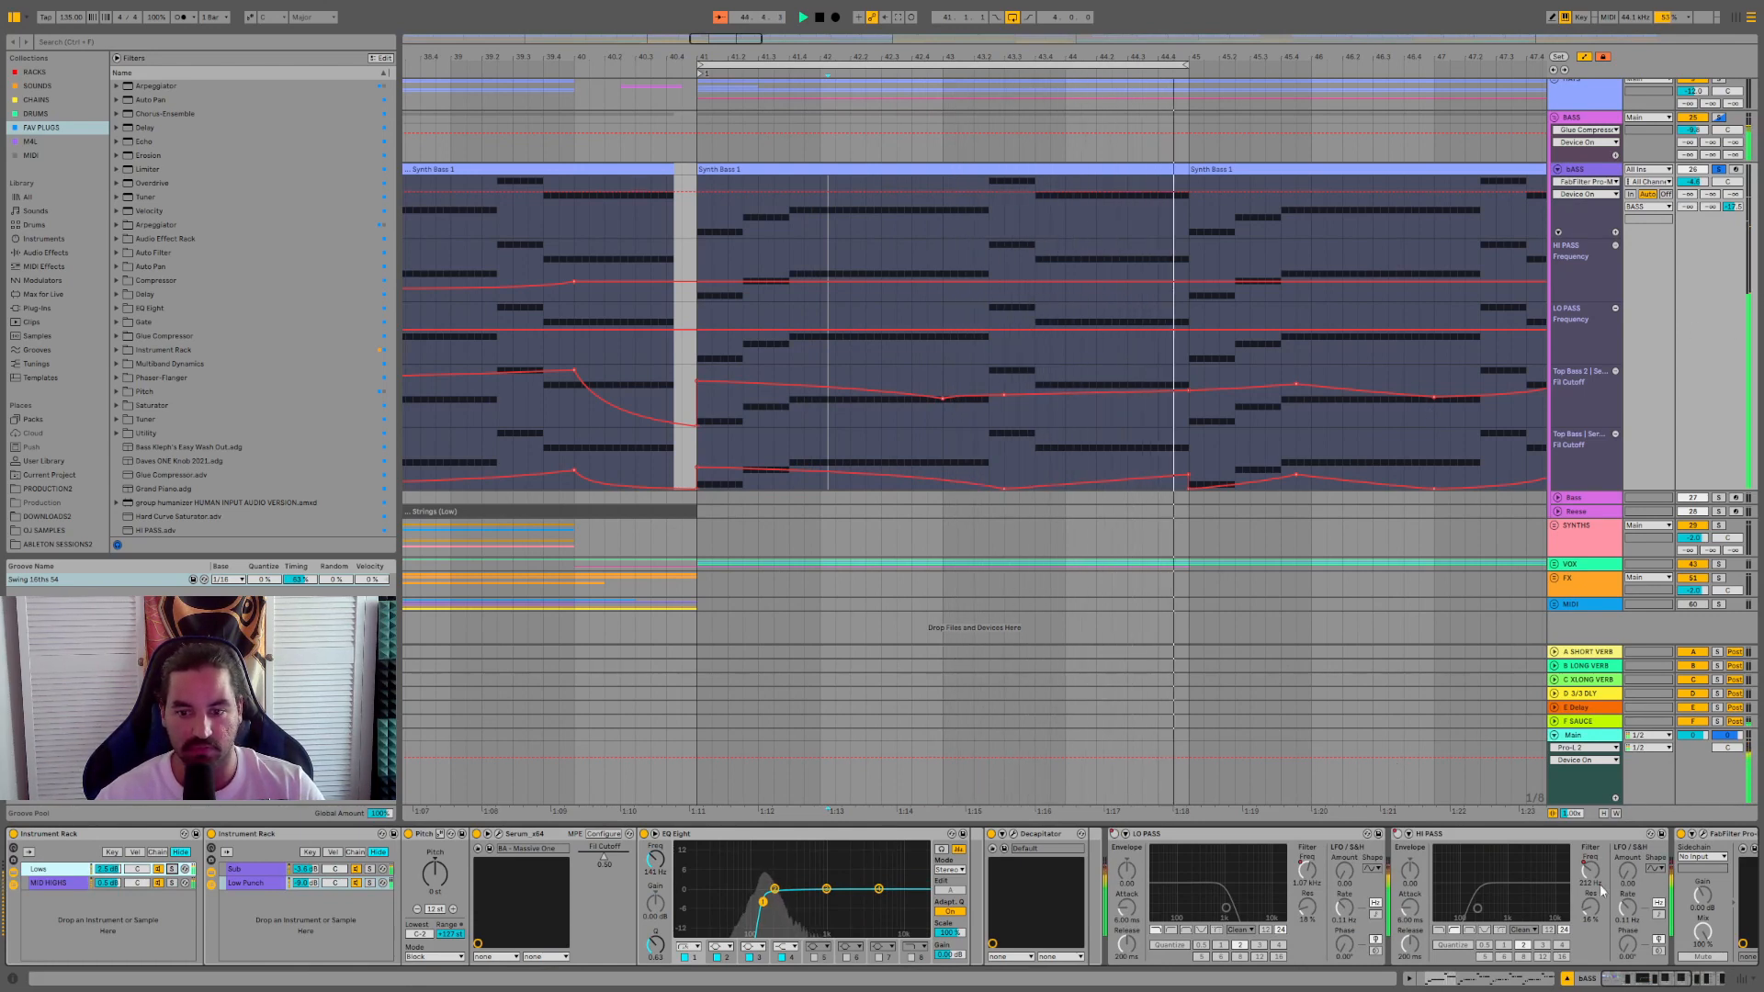
click(1673, 982)
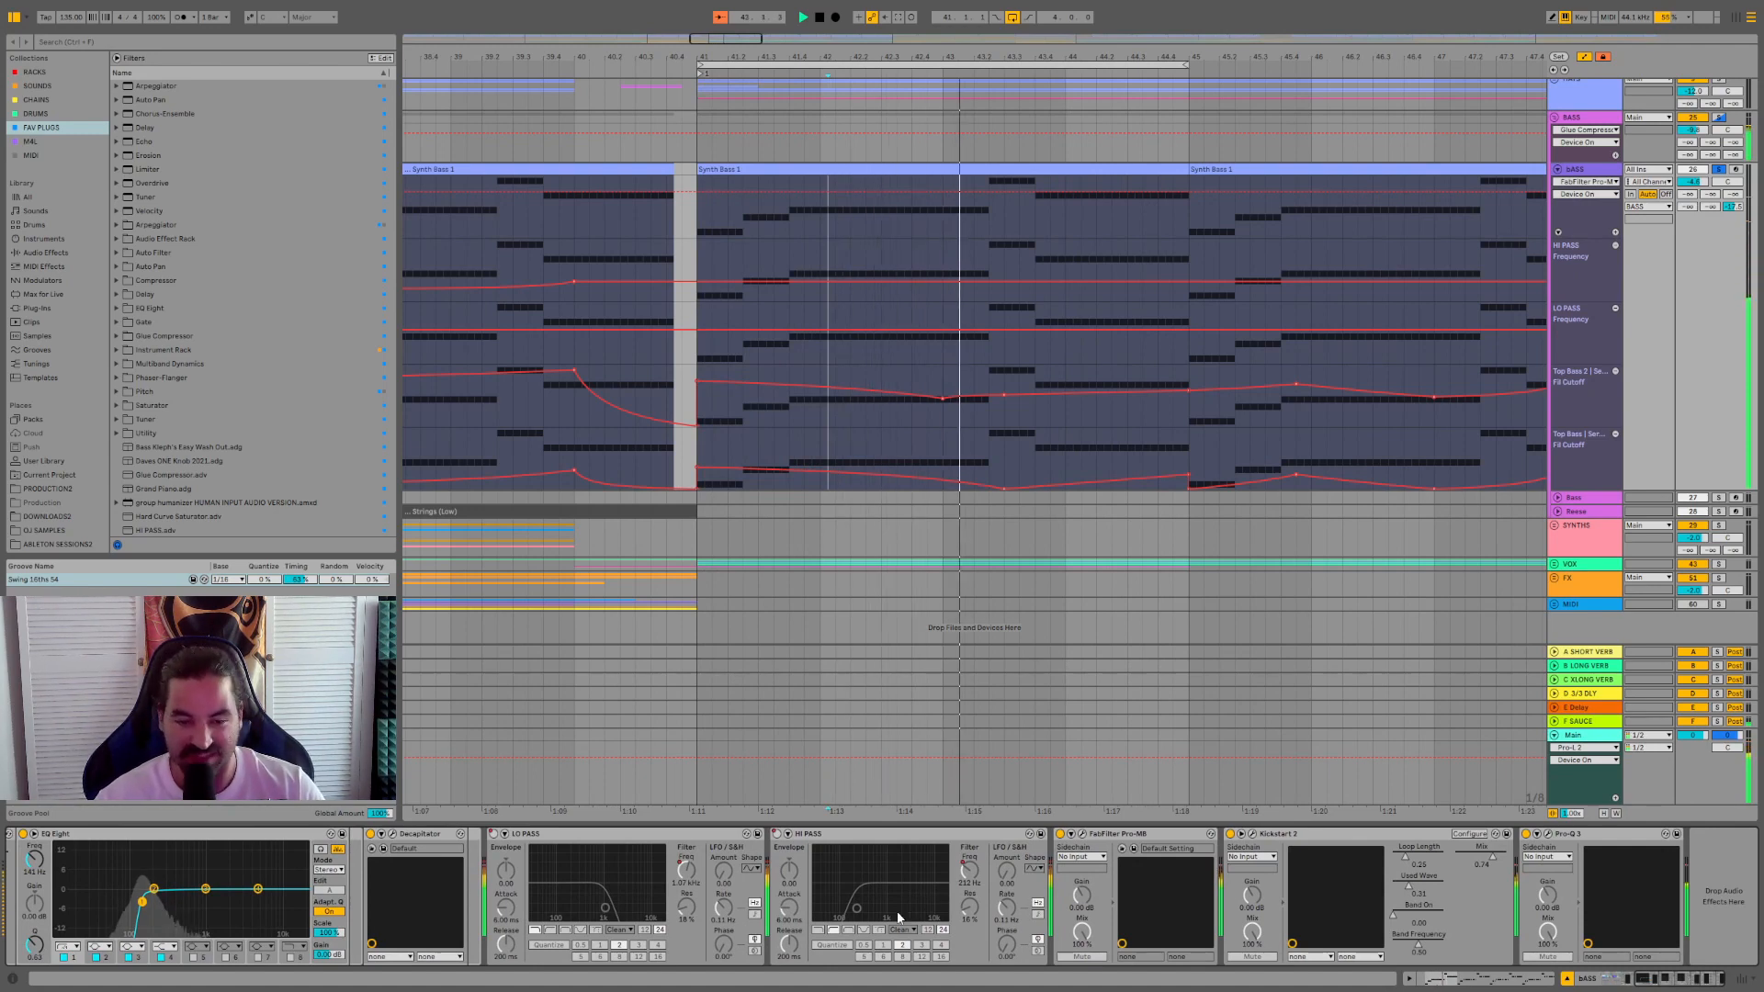
click(551, 843)
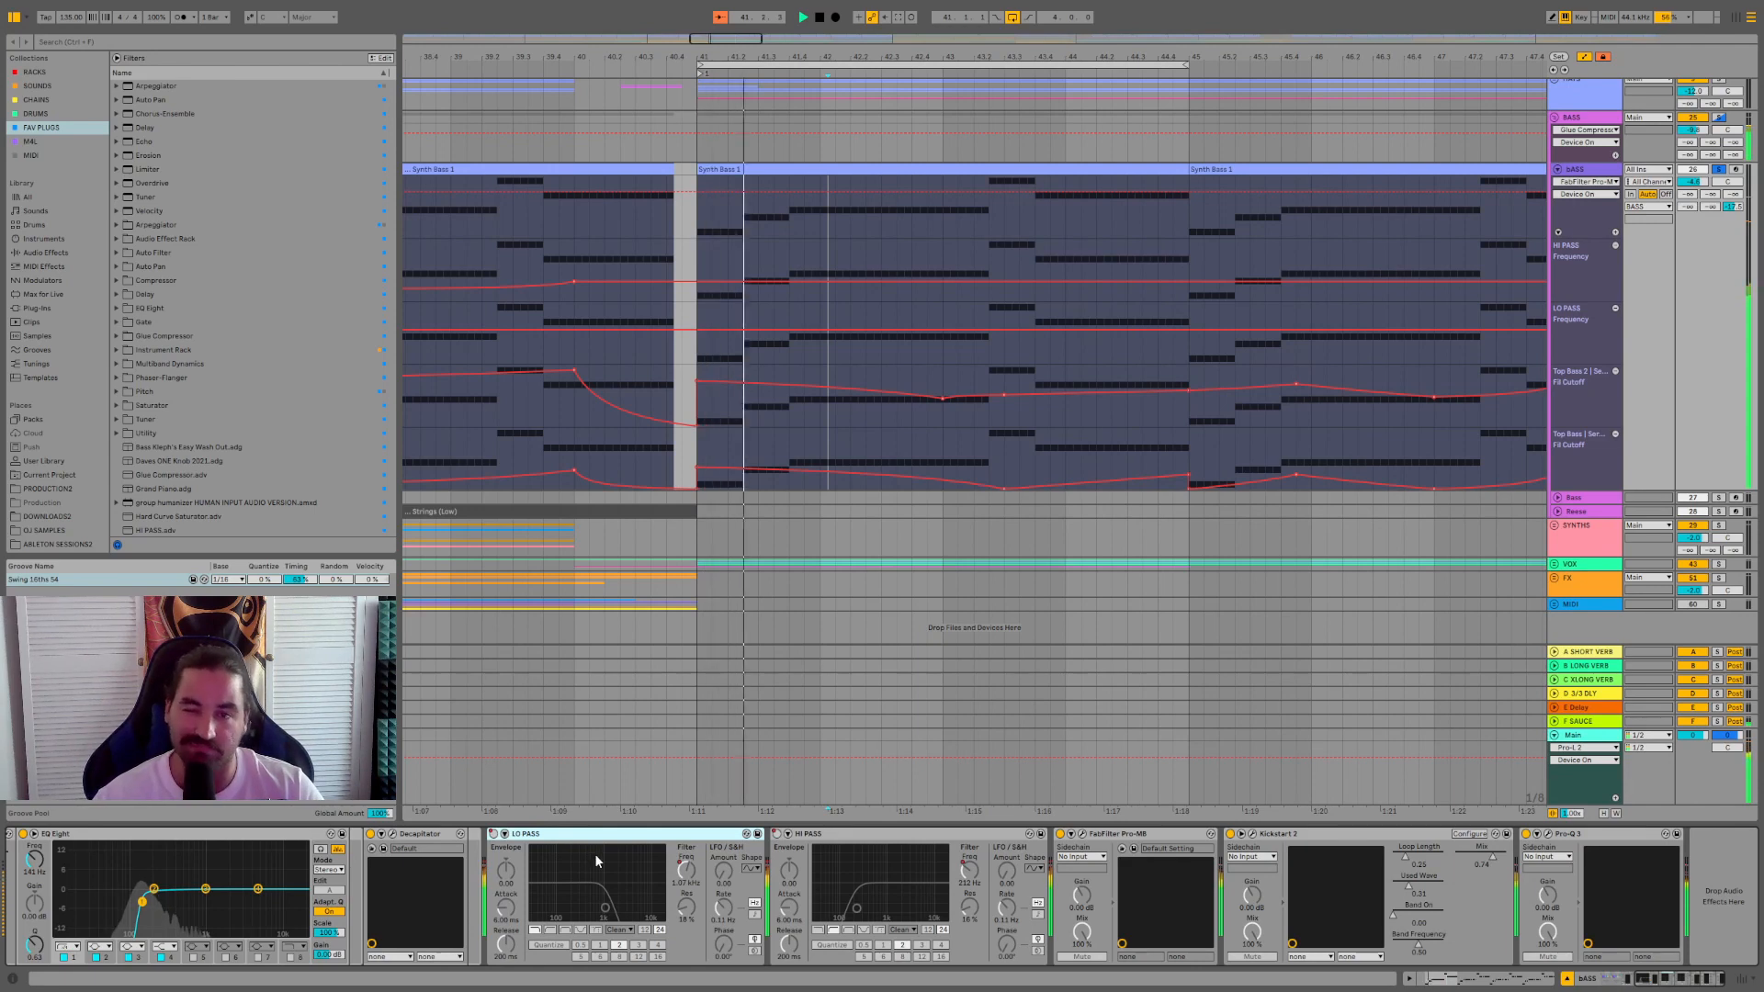
click(813, 837)
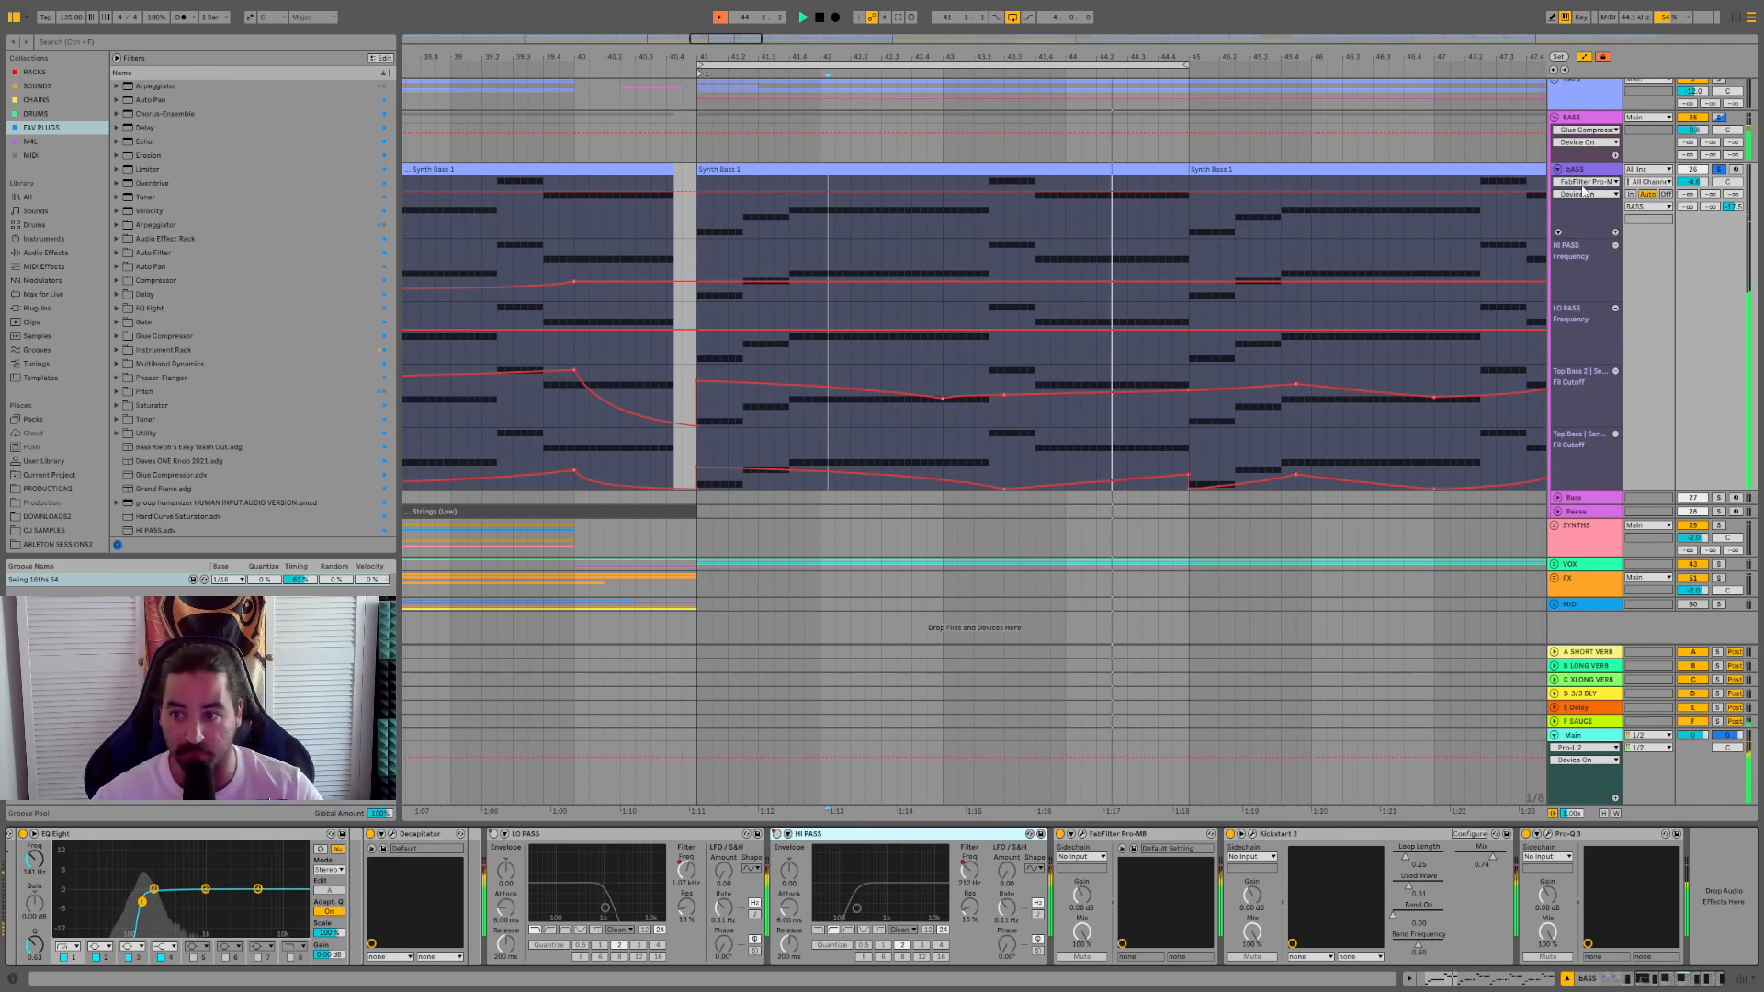
- Inspect the Bass group's effect chain, hiding the Glue Compressor's sidechain section, and replay the bass from bar 41
click(1588, 136)
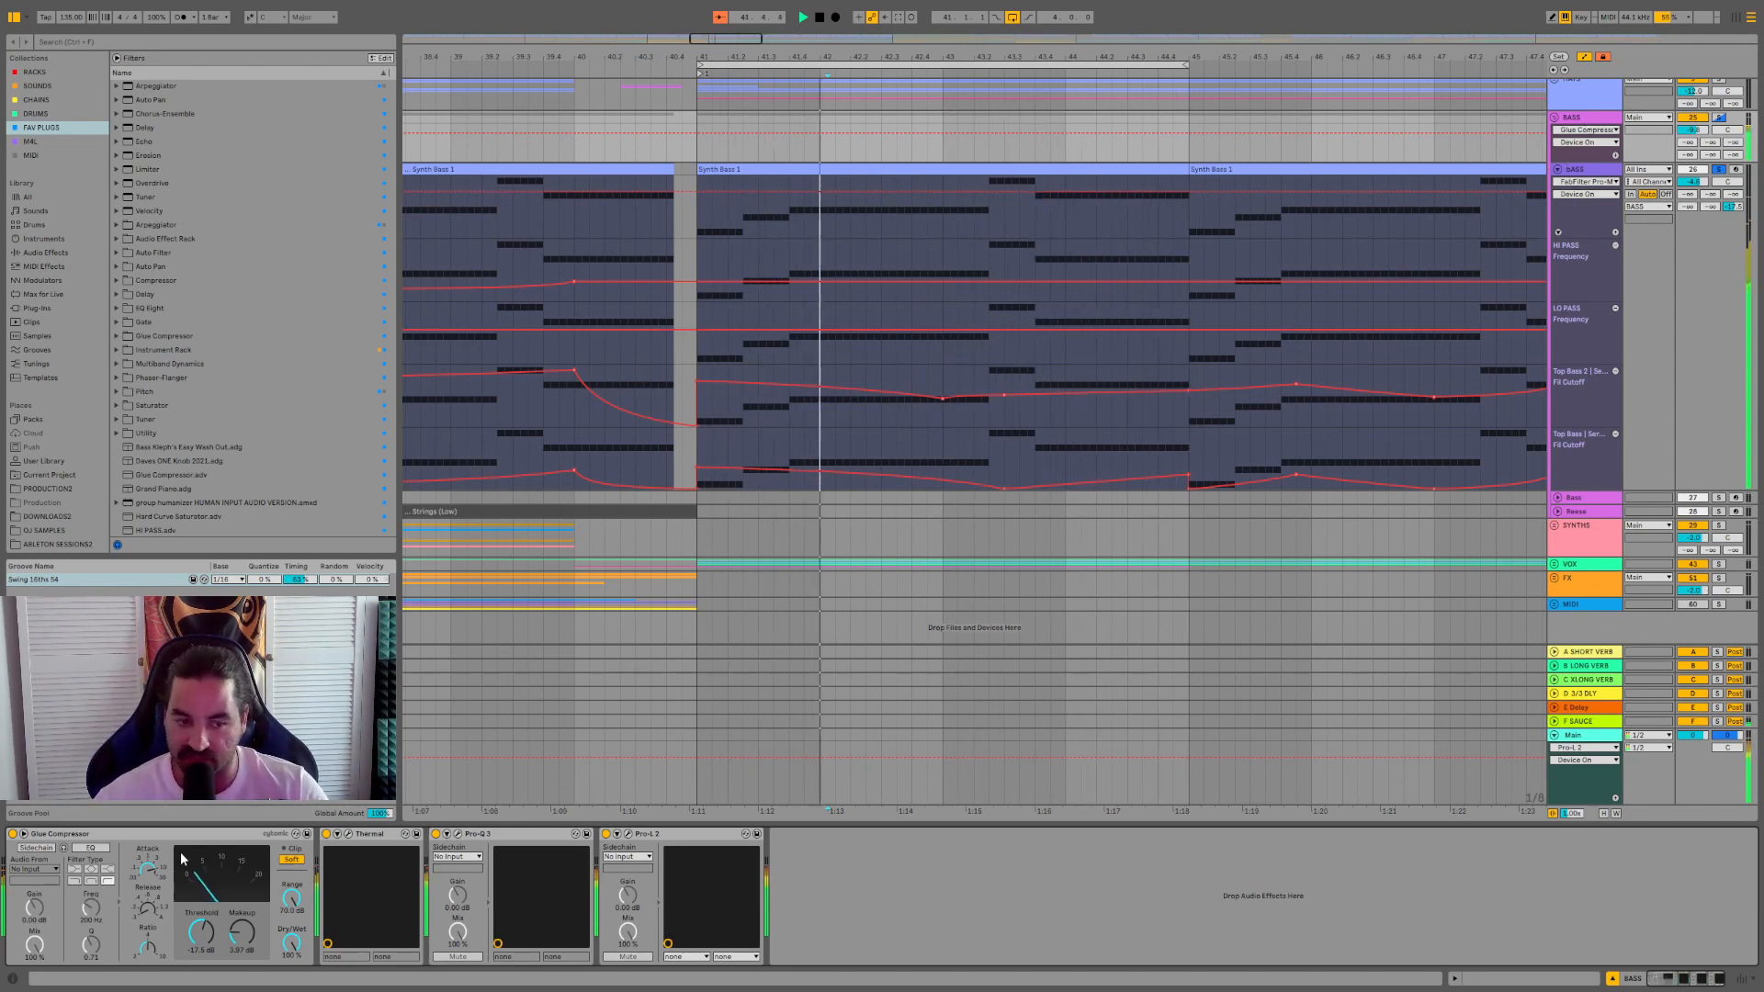
click(199, 835)
click(24, 847)
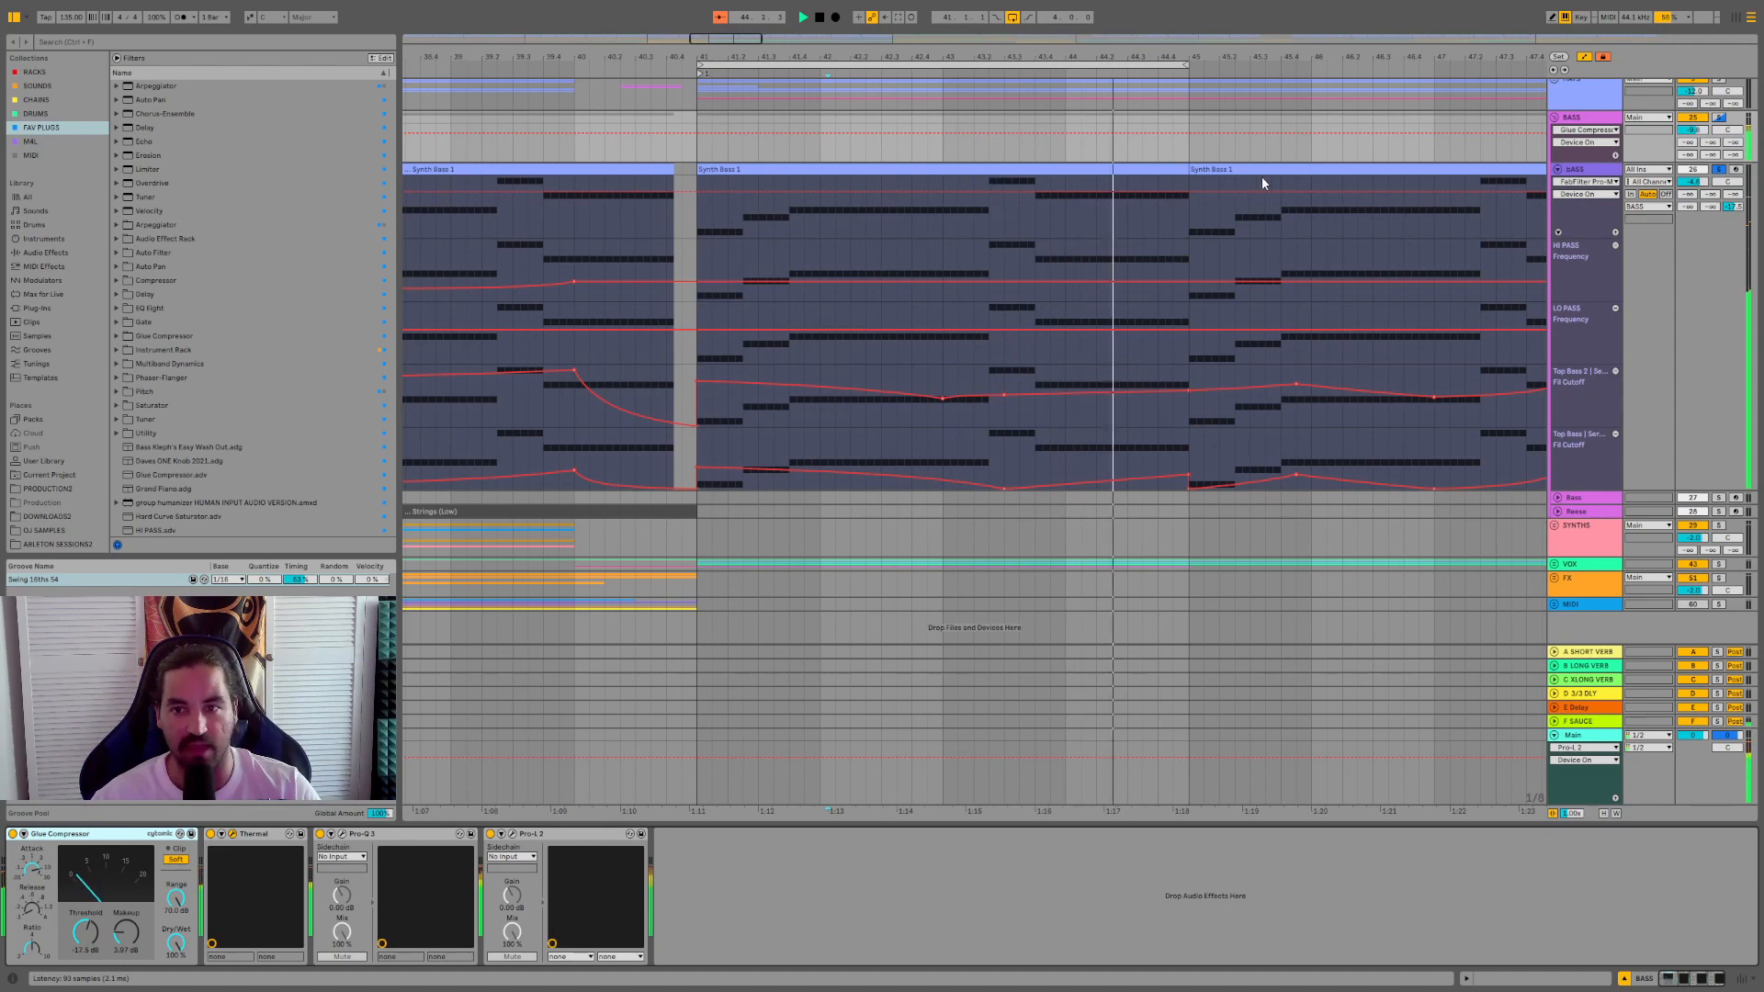
click(342, 834)
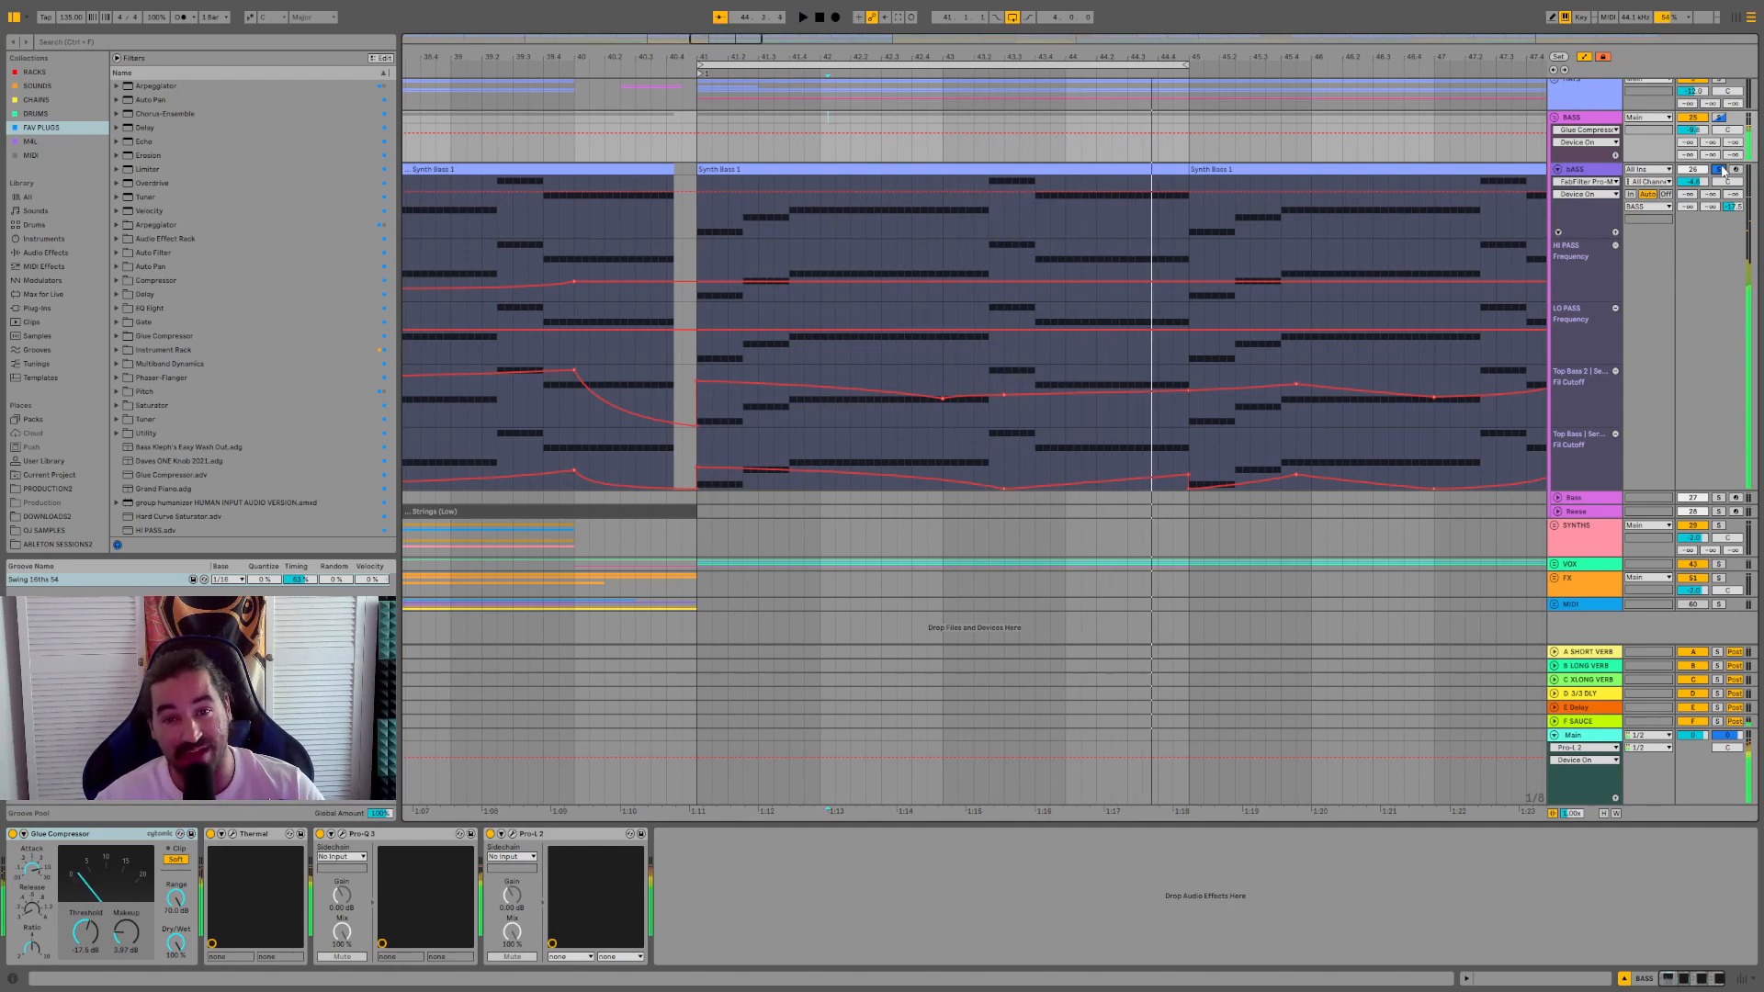
click(753, 169)
key(space)
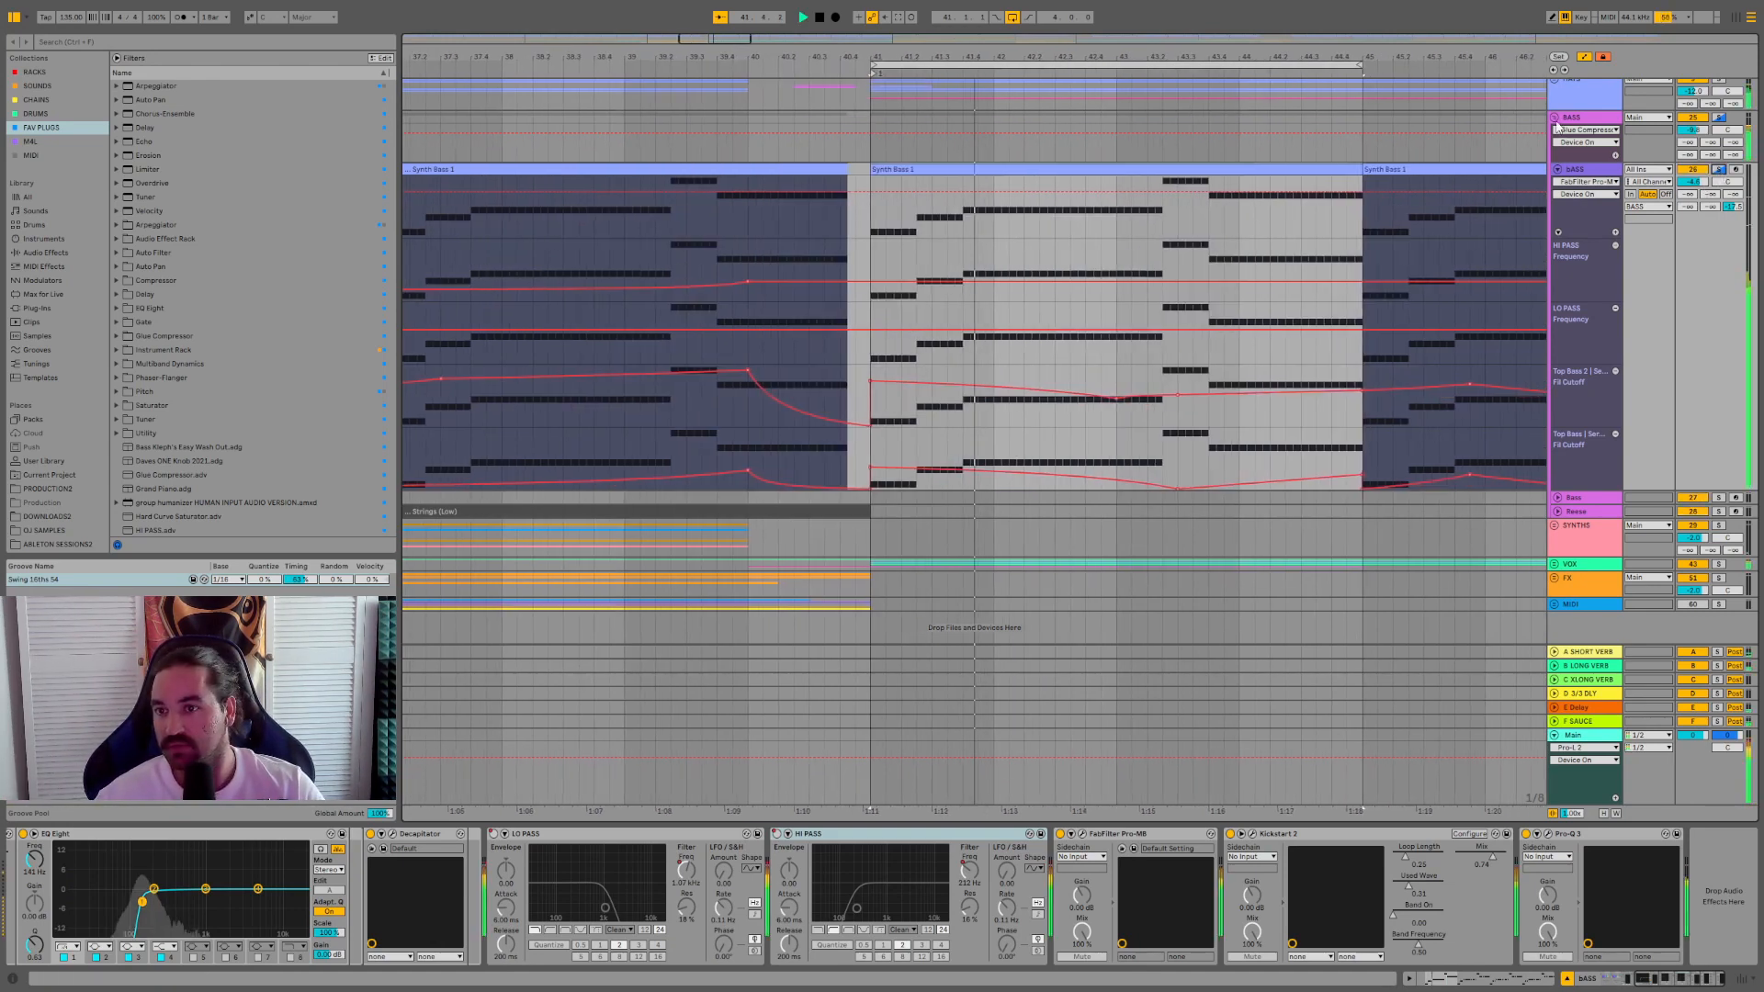
- Collapse the Bass group and unfold the Synths group to show its individual tracks
click(1555, 118)
drag(1097, 57, 1096, 35)
click(1555, 180)
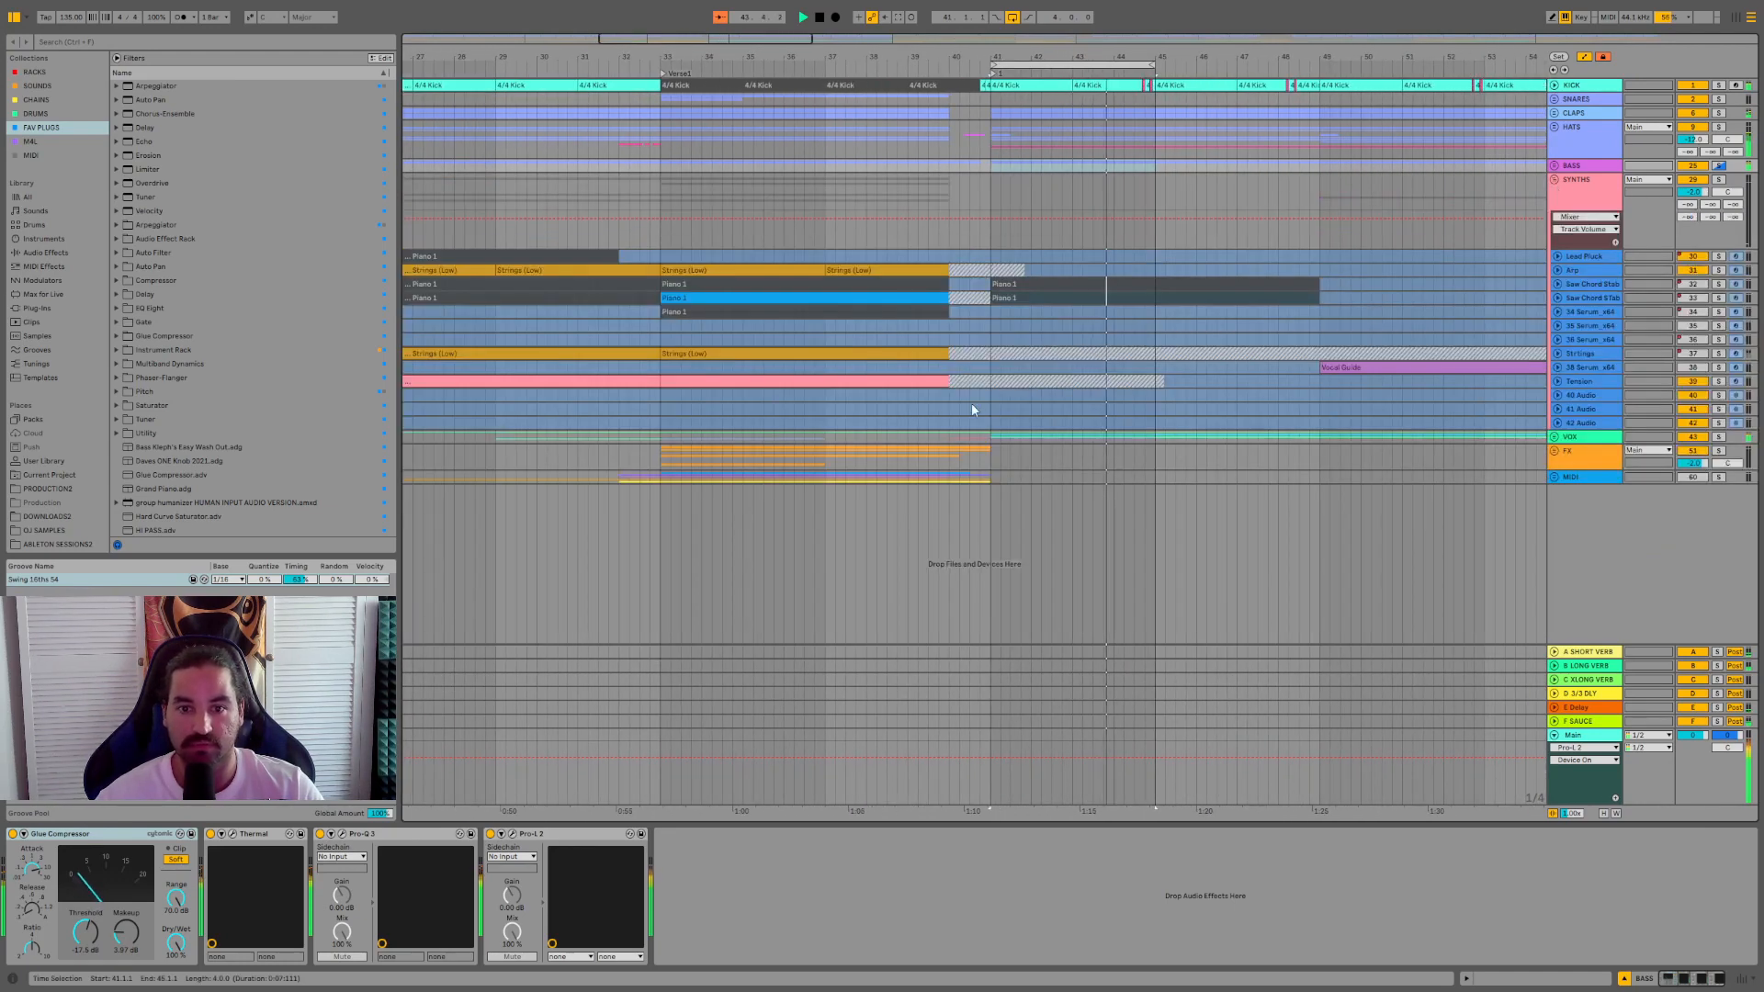
- Select all tracks inside the Synths group and optimize the arrangement height to fill the view
click(702, 339)
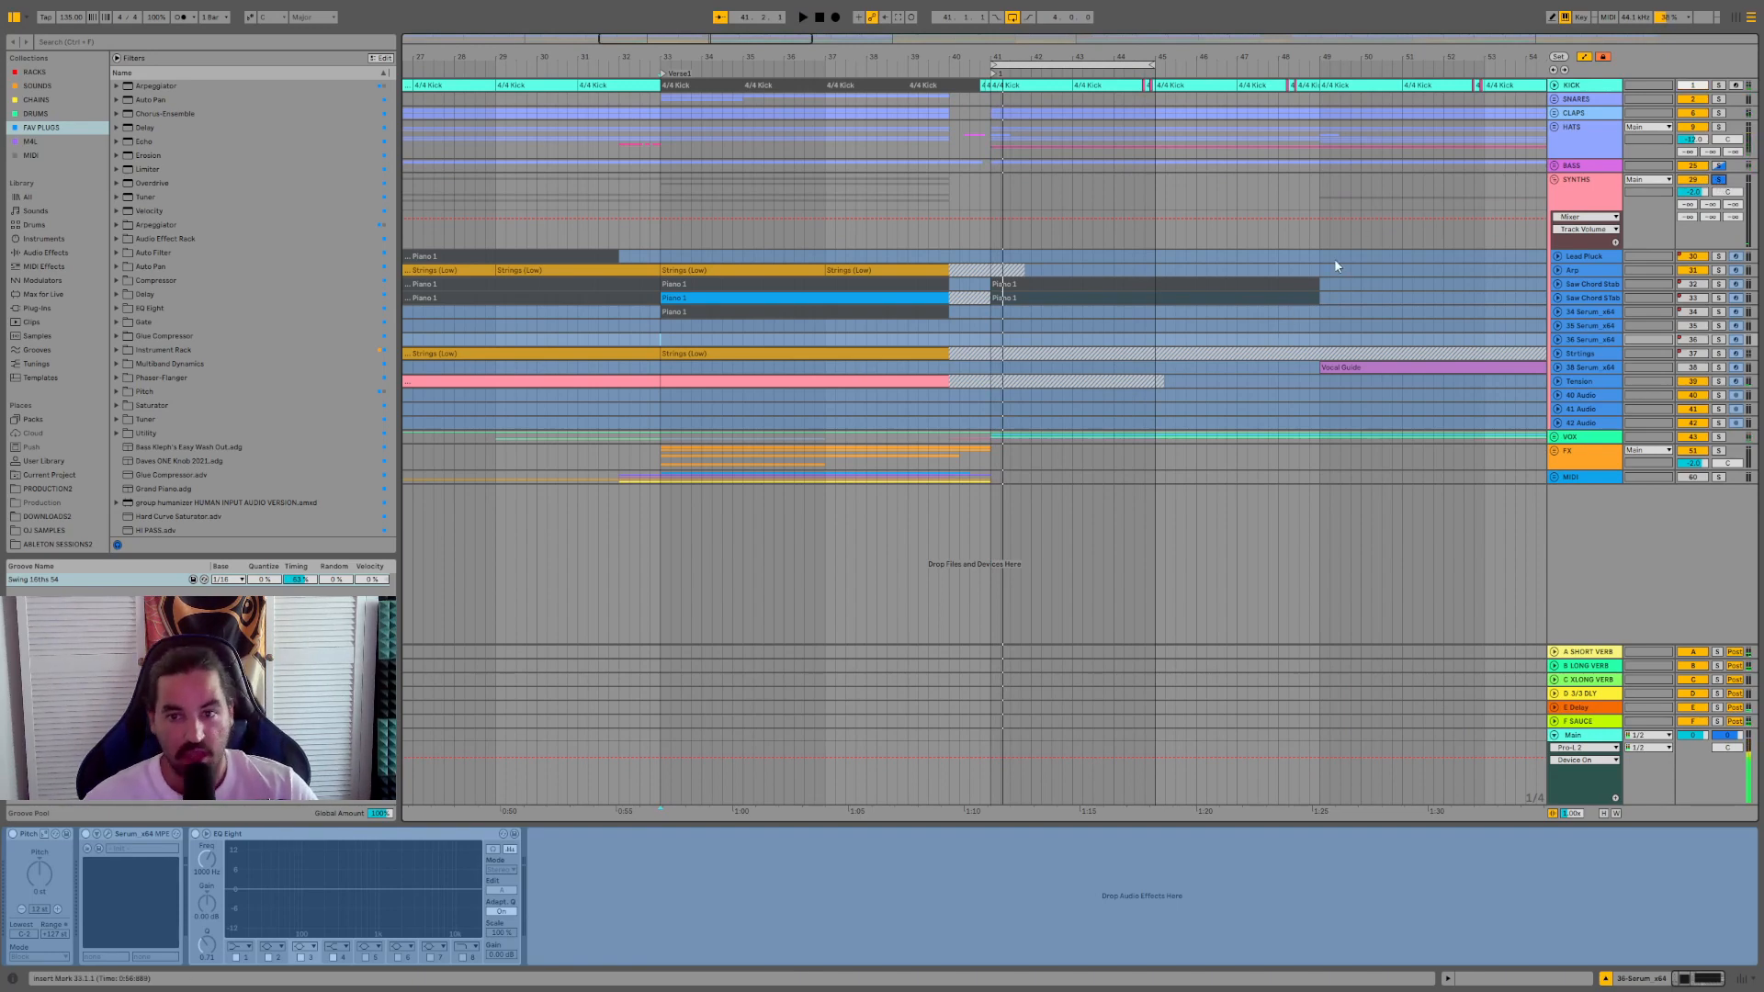
click(1604, 396)
key(ctrl+a)
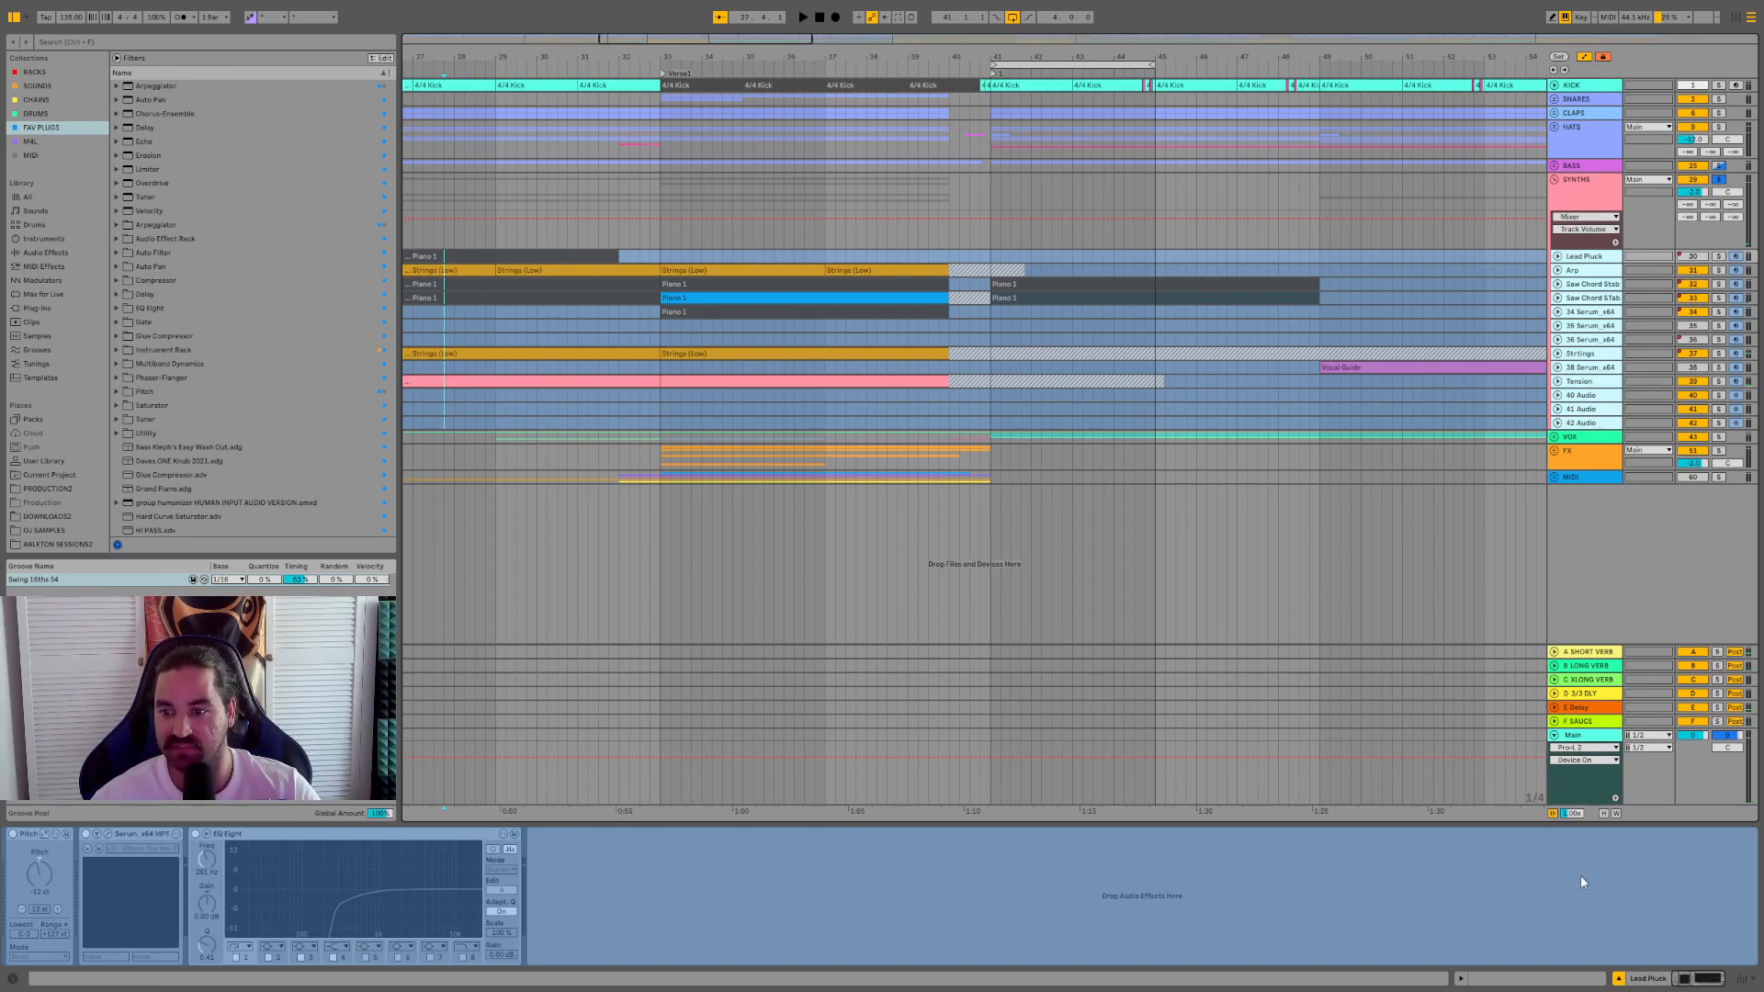
click(1604, 814)
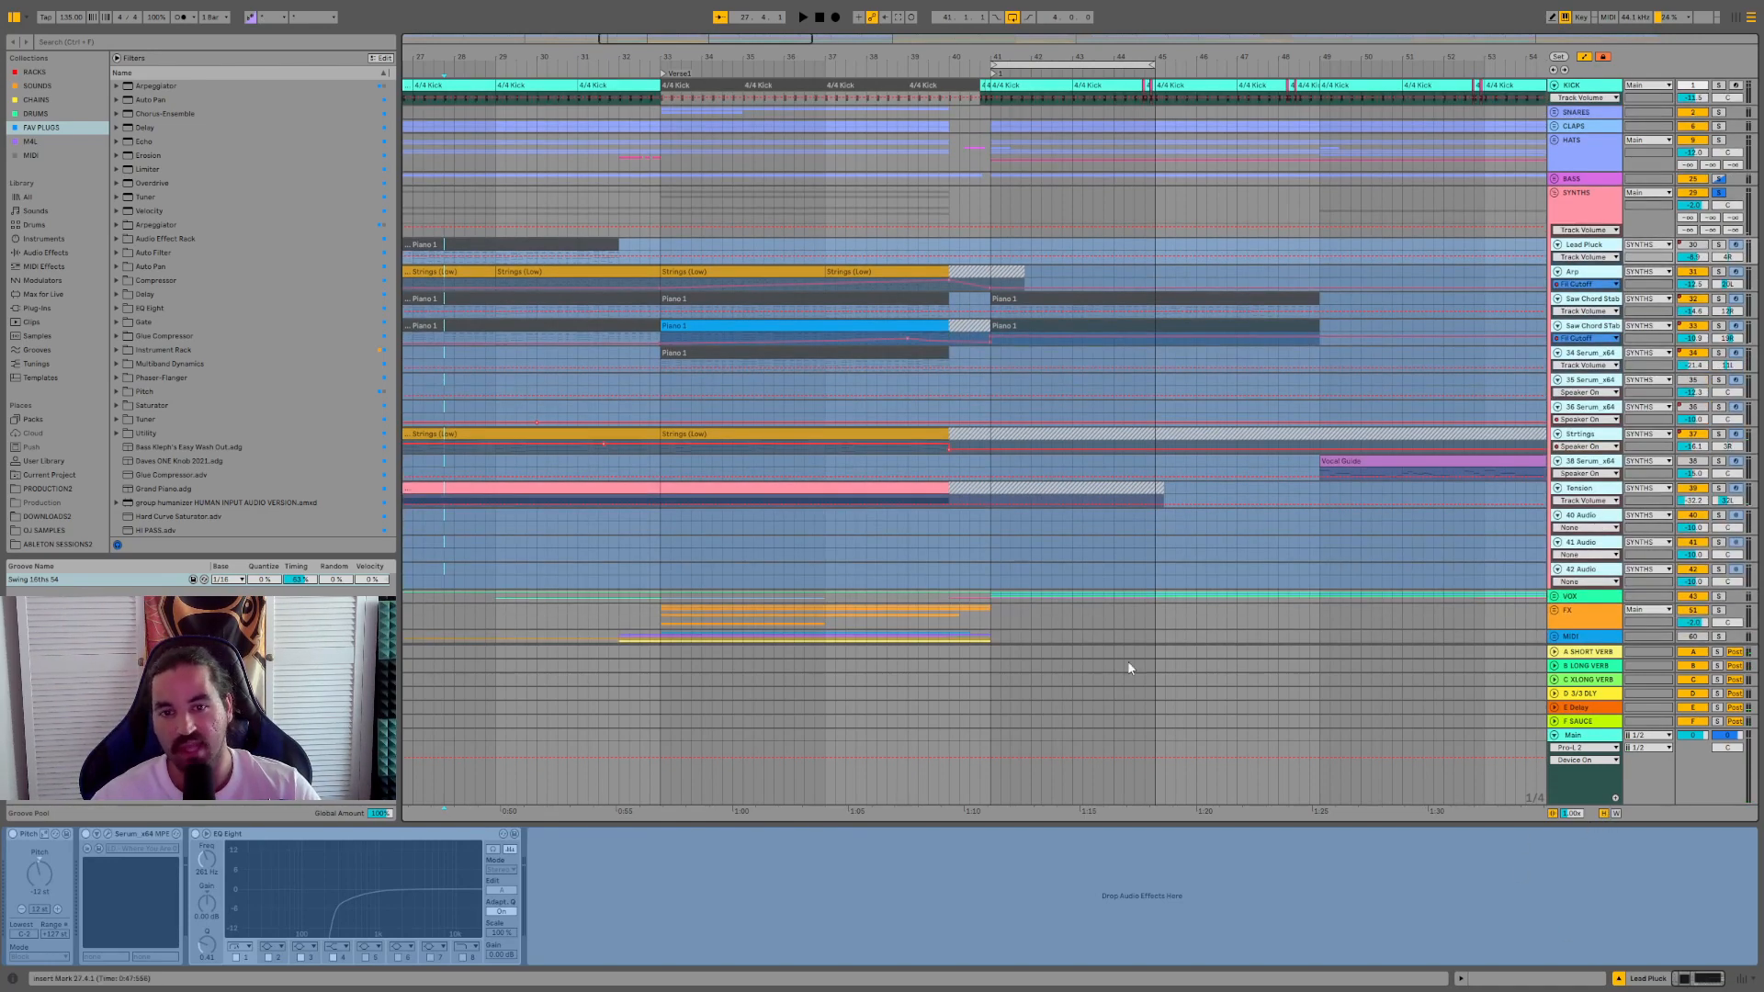
- Play the synths and enlarge the Arp track to show its notes and FX Cutoff automation
click(405, 361)
key(space)
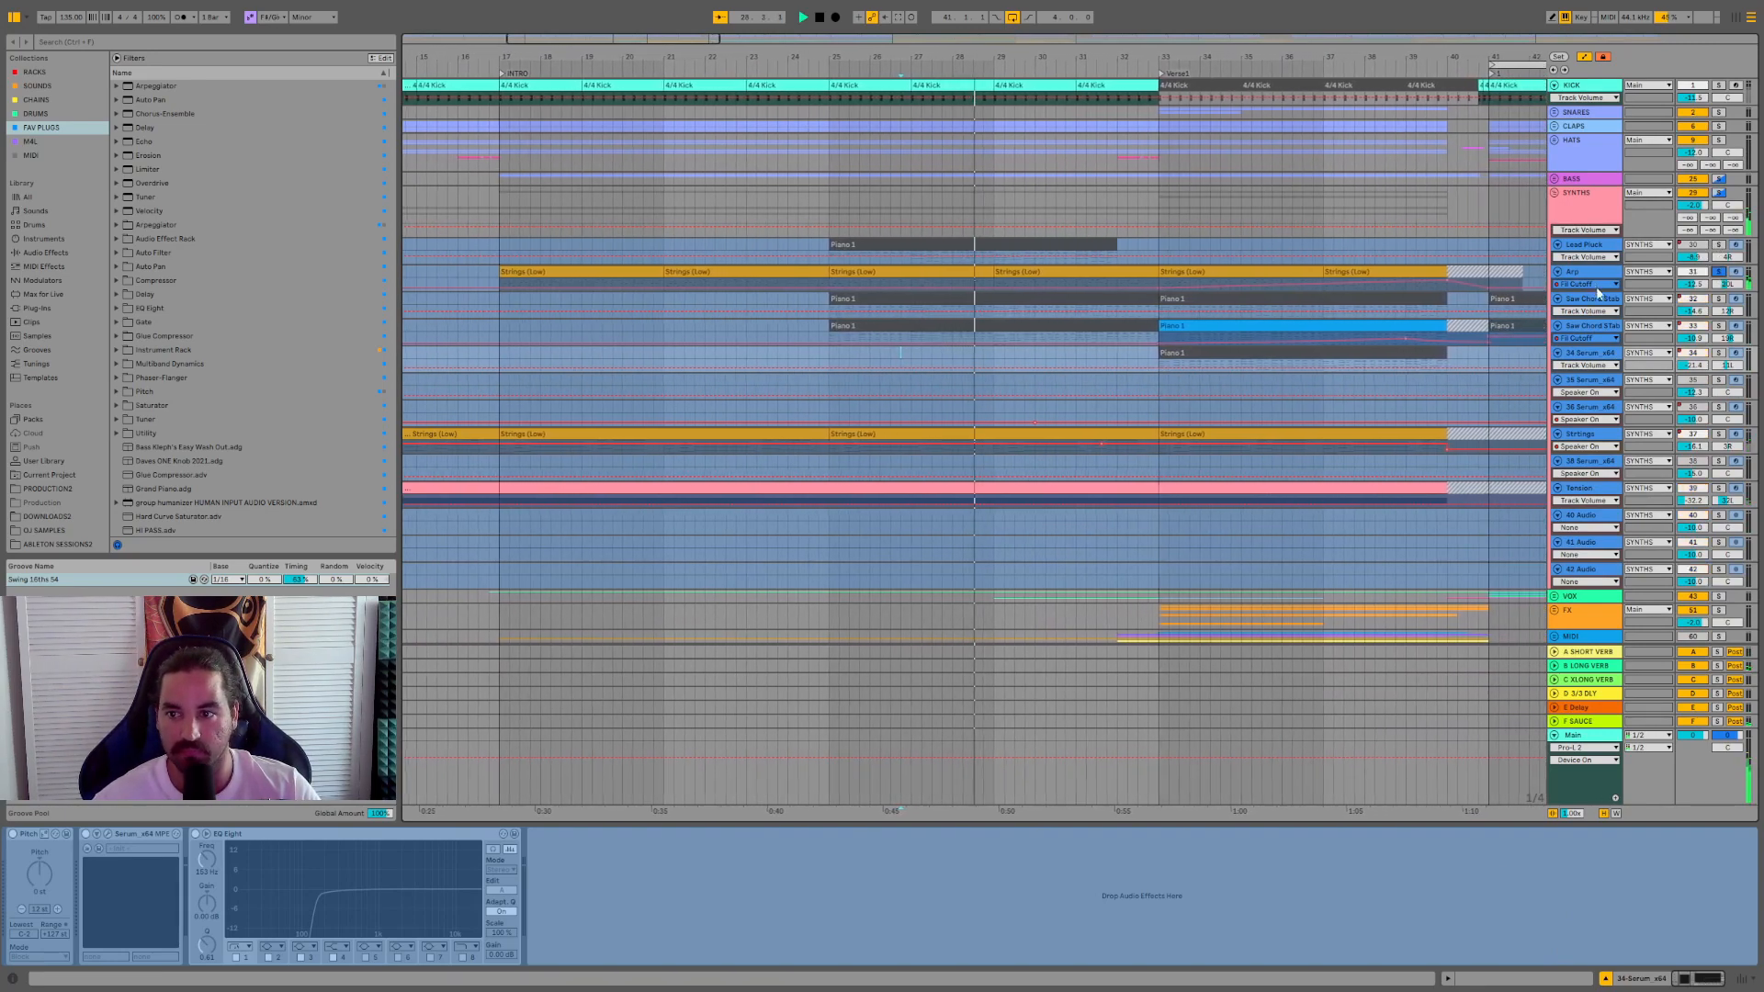
click(1594, 285)
drag(1594, 420, 1593, 478)
scroll(1236, 305, down, 1)
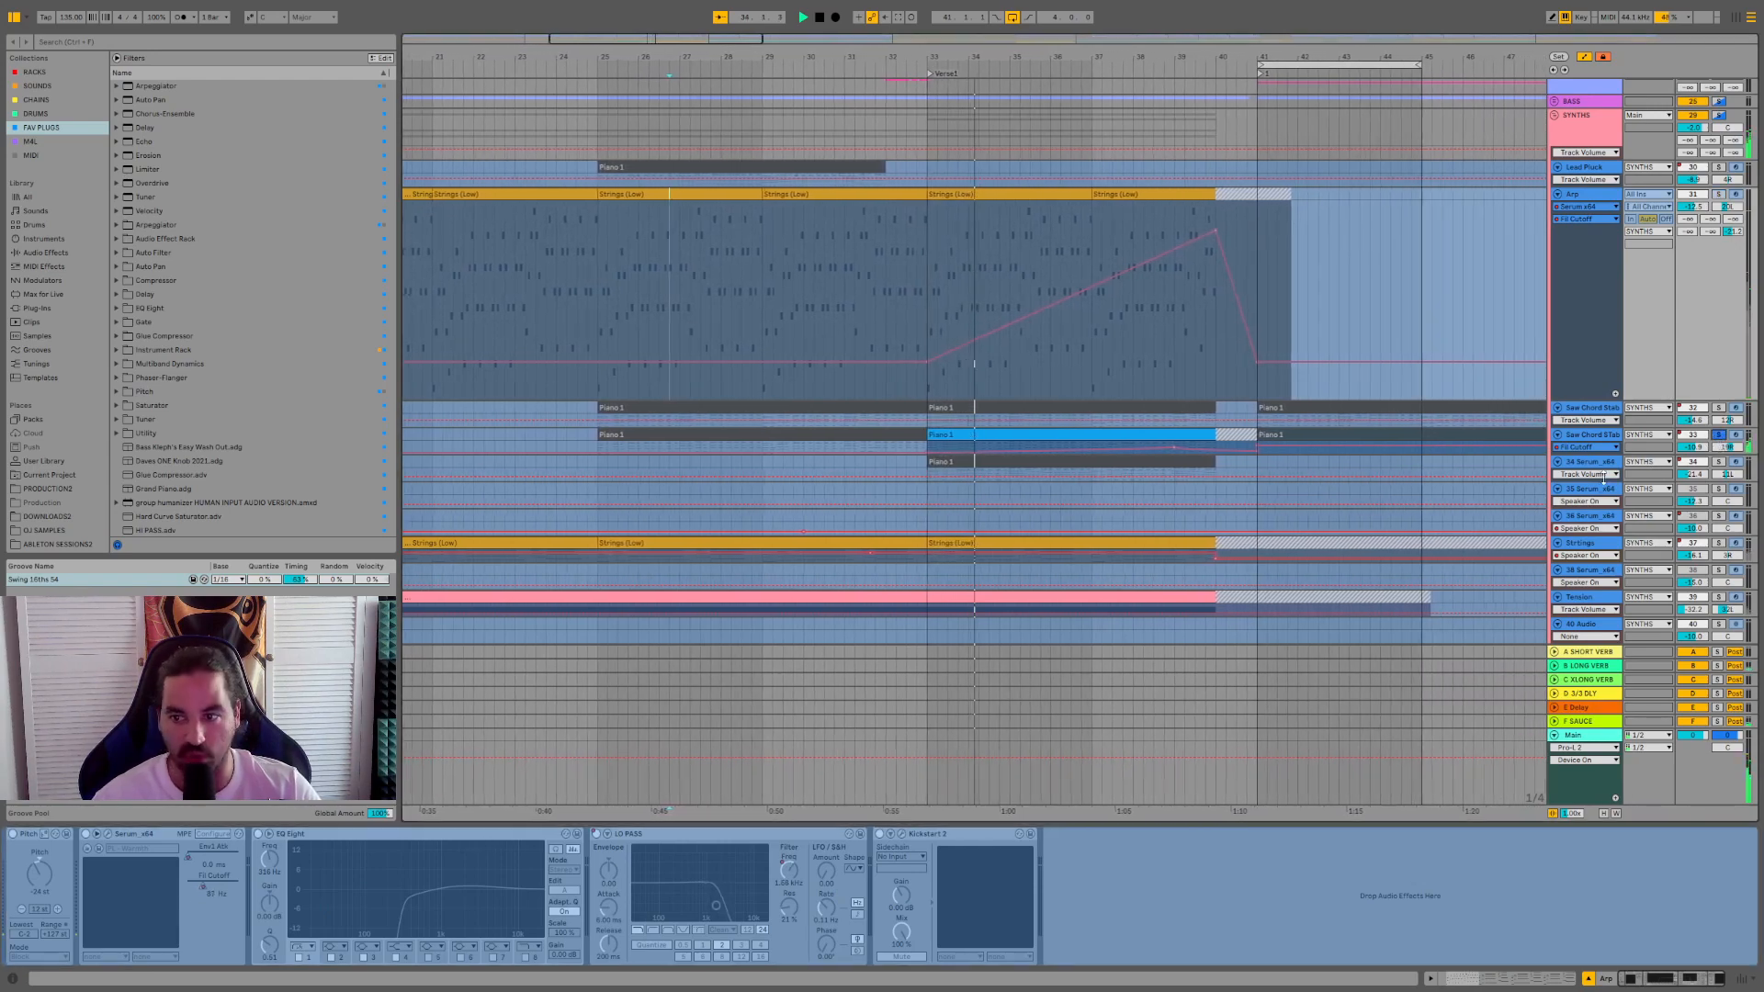
- Enlarge the second Saw Chord Stabs track to show its notes and FX Cutoff automation along with the synth tracks below
drag(1604, 456, 1607, 566)
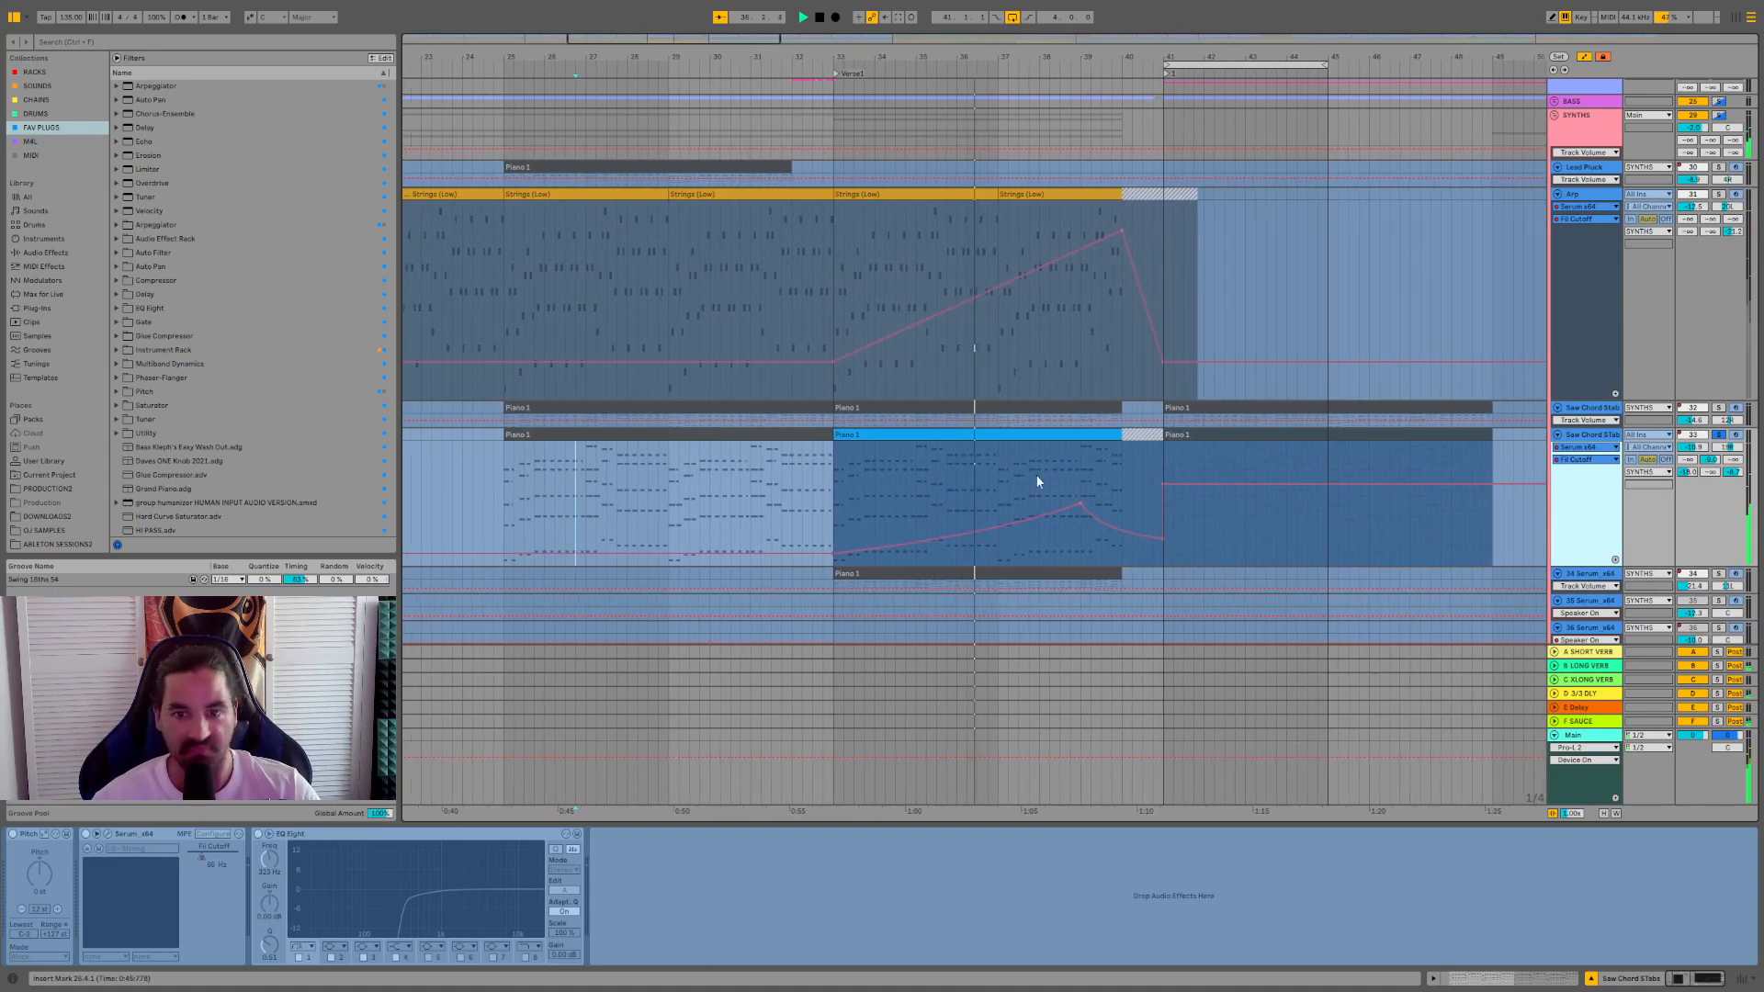
scroll(1048, 418, down, 3)
scroll(1049, 418, down, 7)
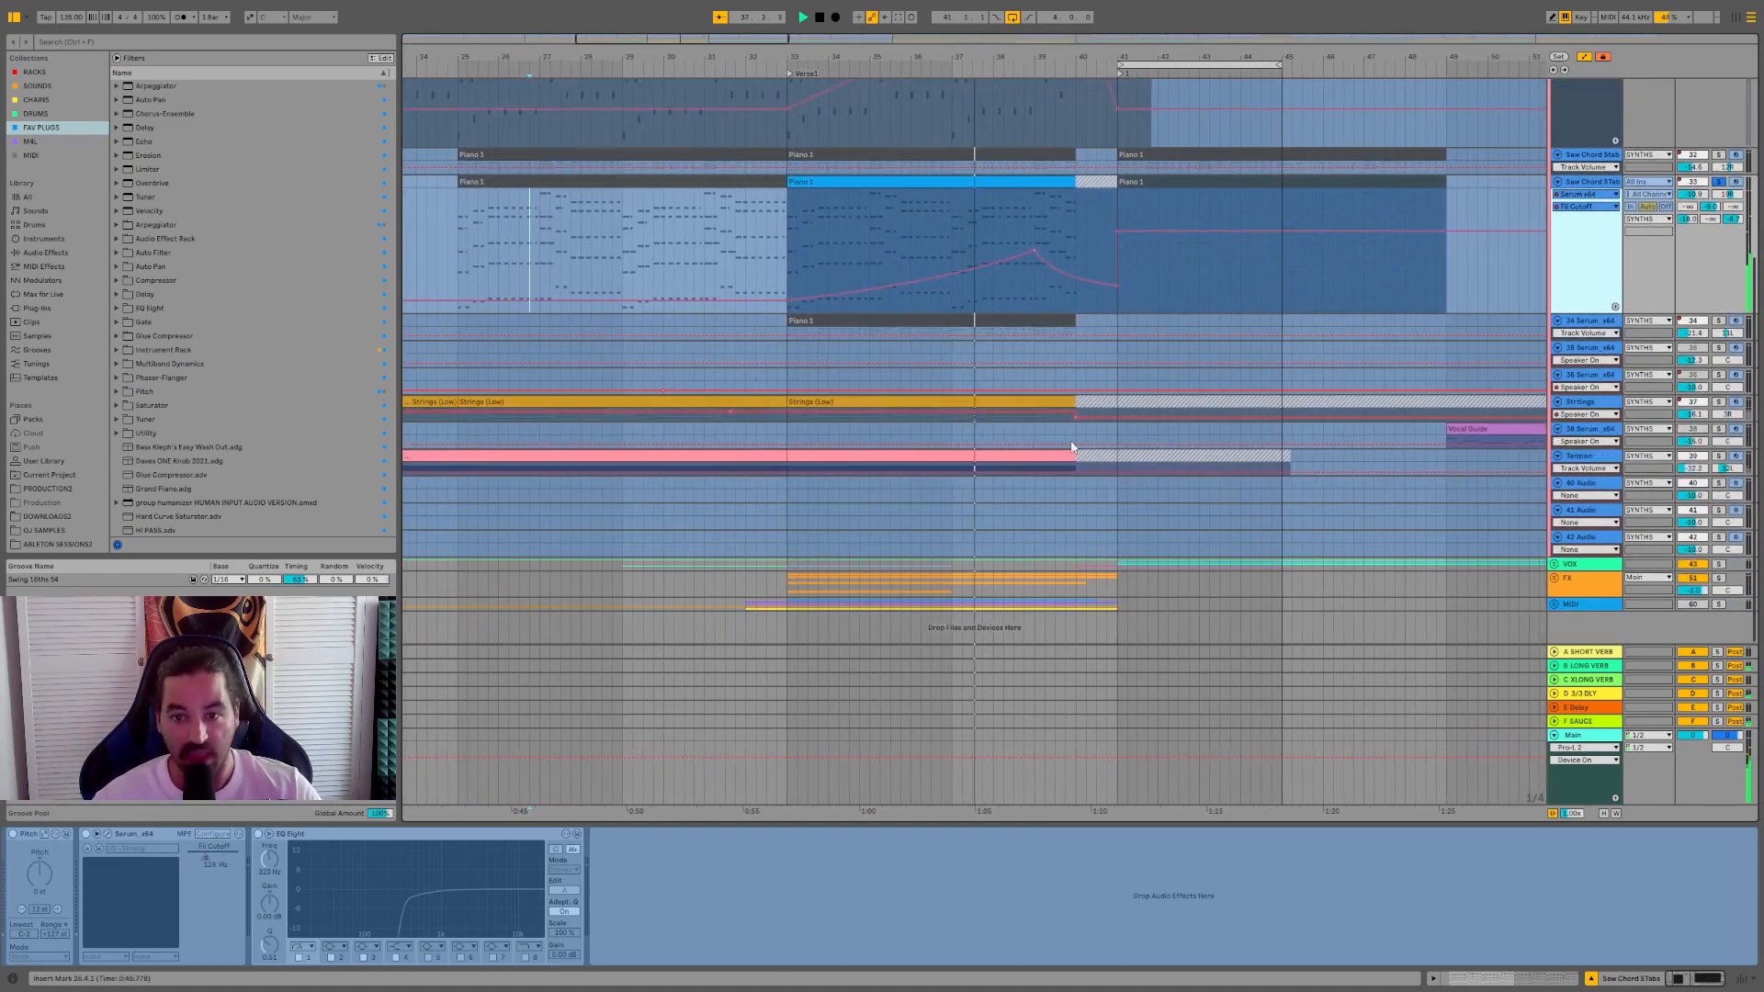
- Enlarge the Strings track to show its notes and Speaker On automation
drag(1597, 421, 1597, 496)
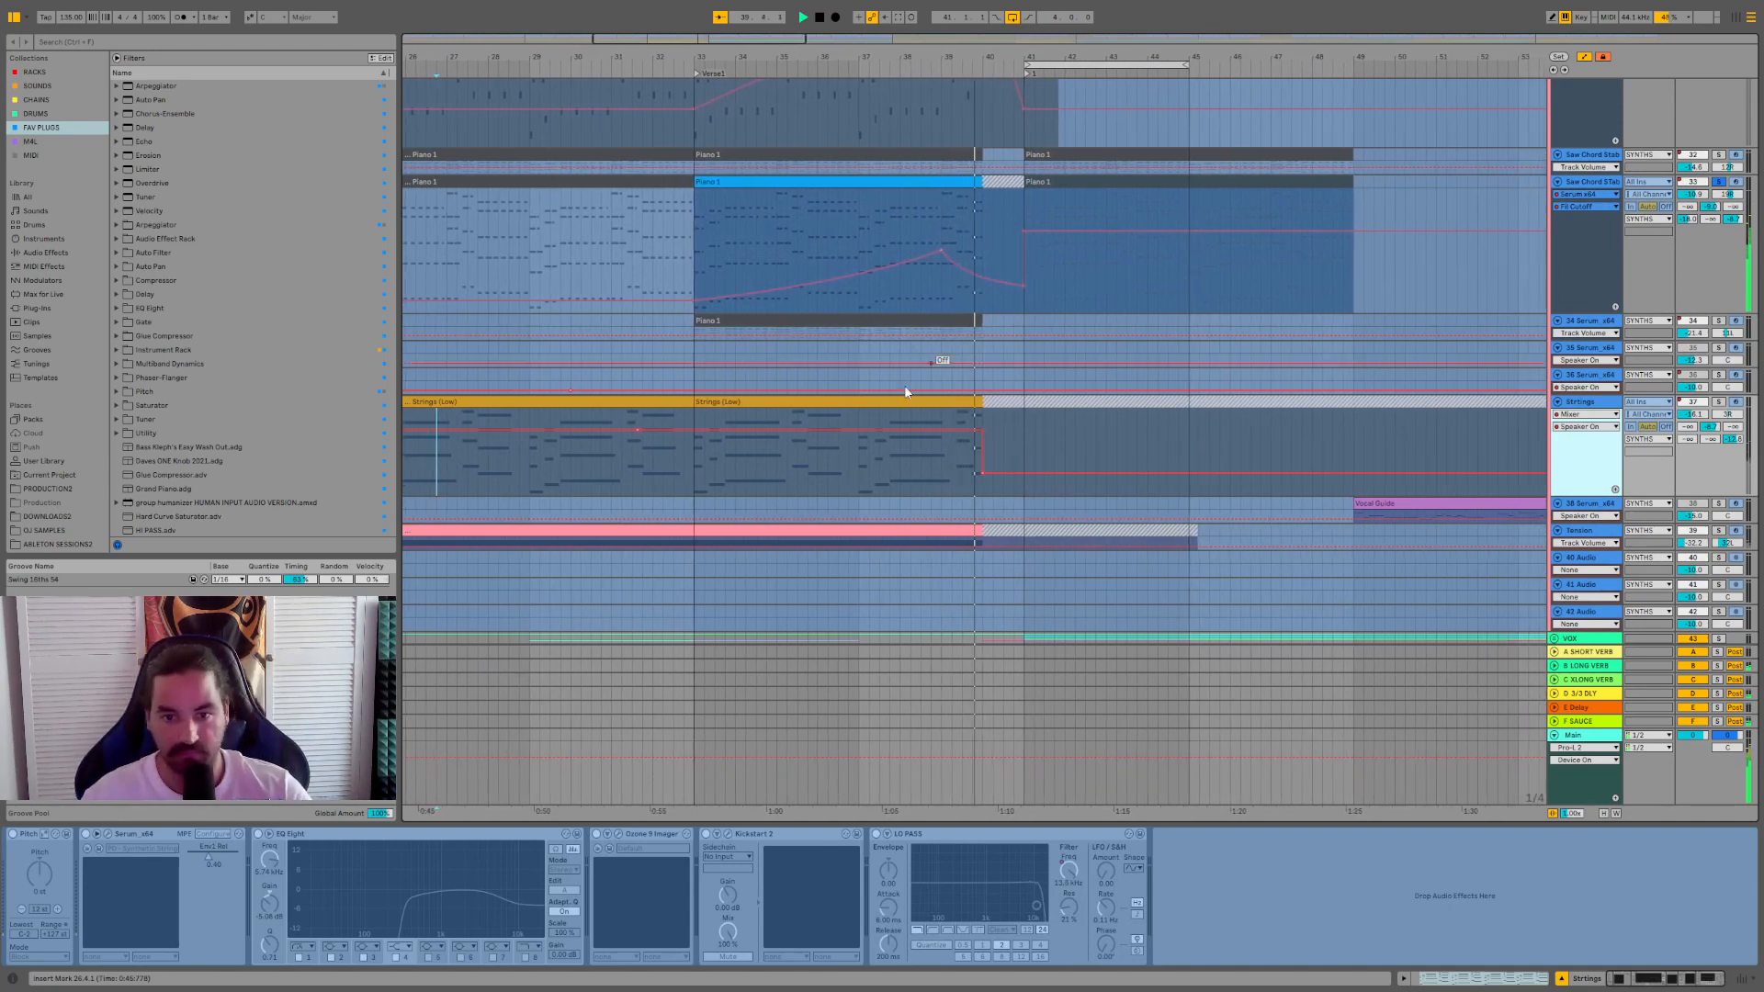
click(591, 474)
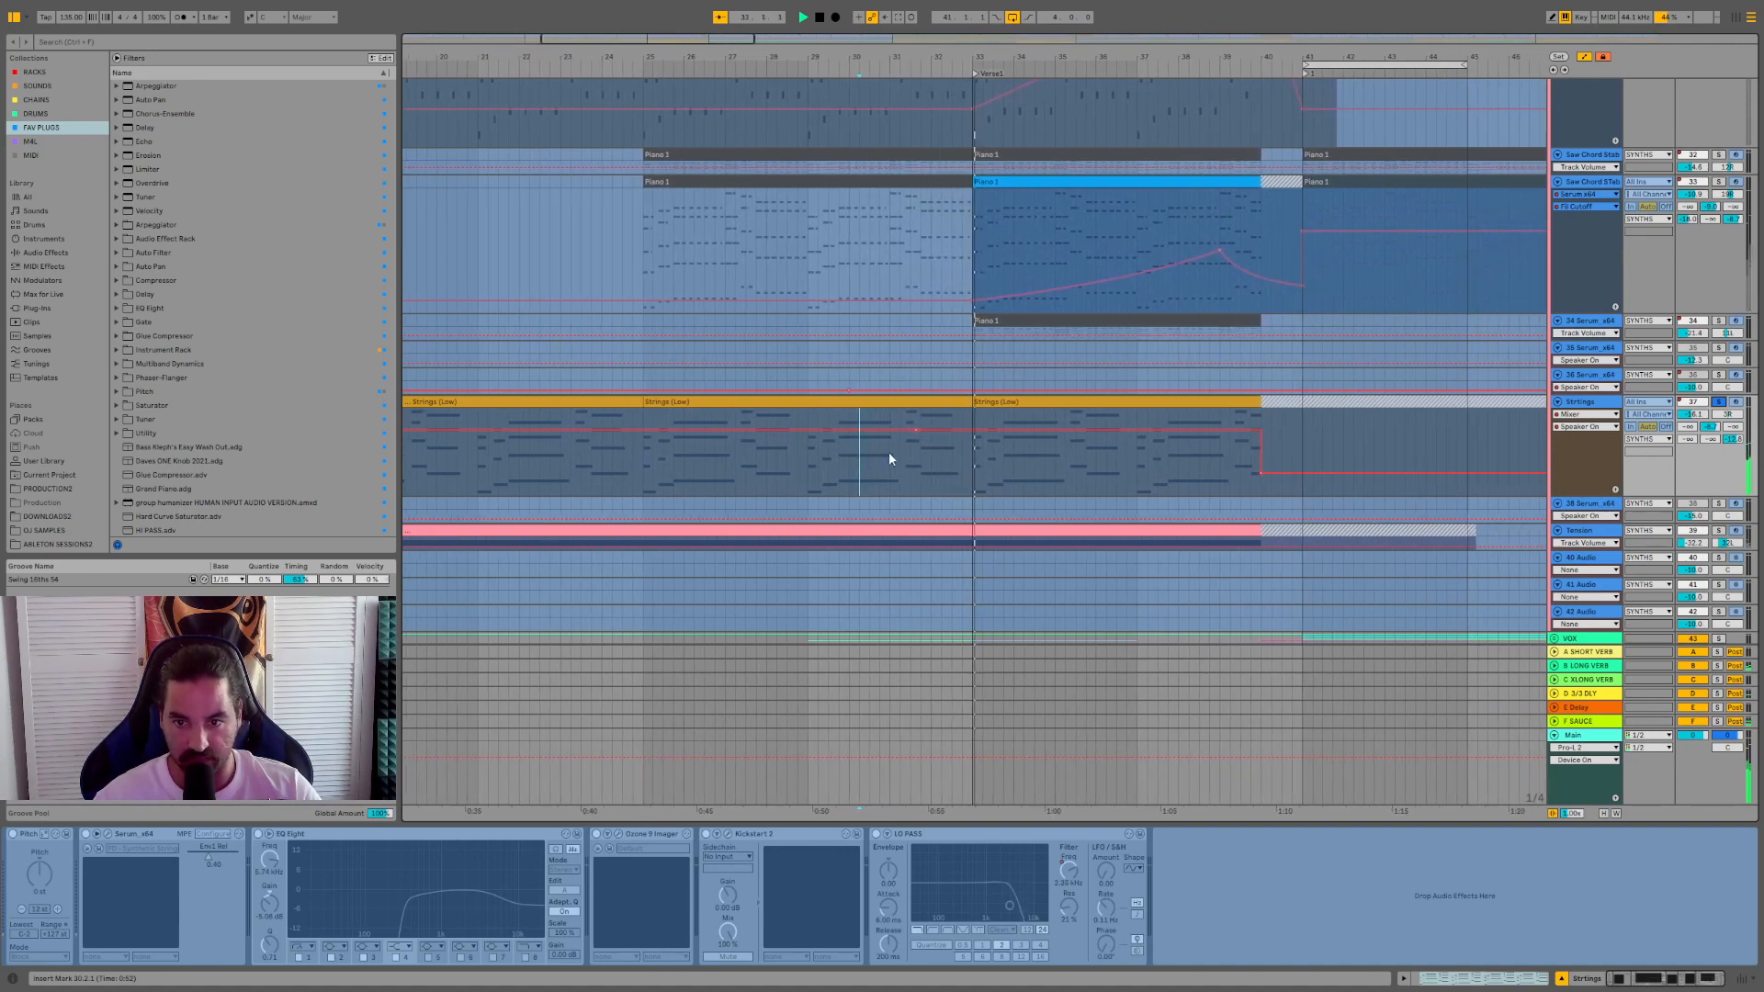
- Solo the Tension track, play it from bar 17 and enlarge it to inspect its clips across the arrangement
scroll(1179, 453, down, 2)
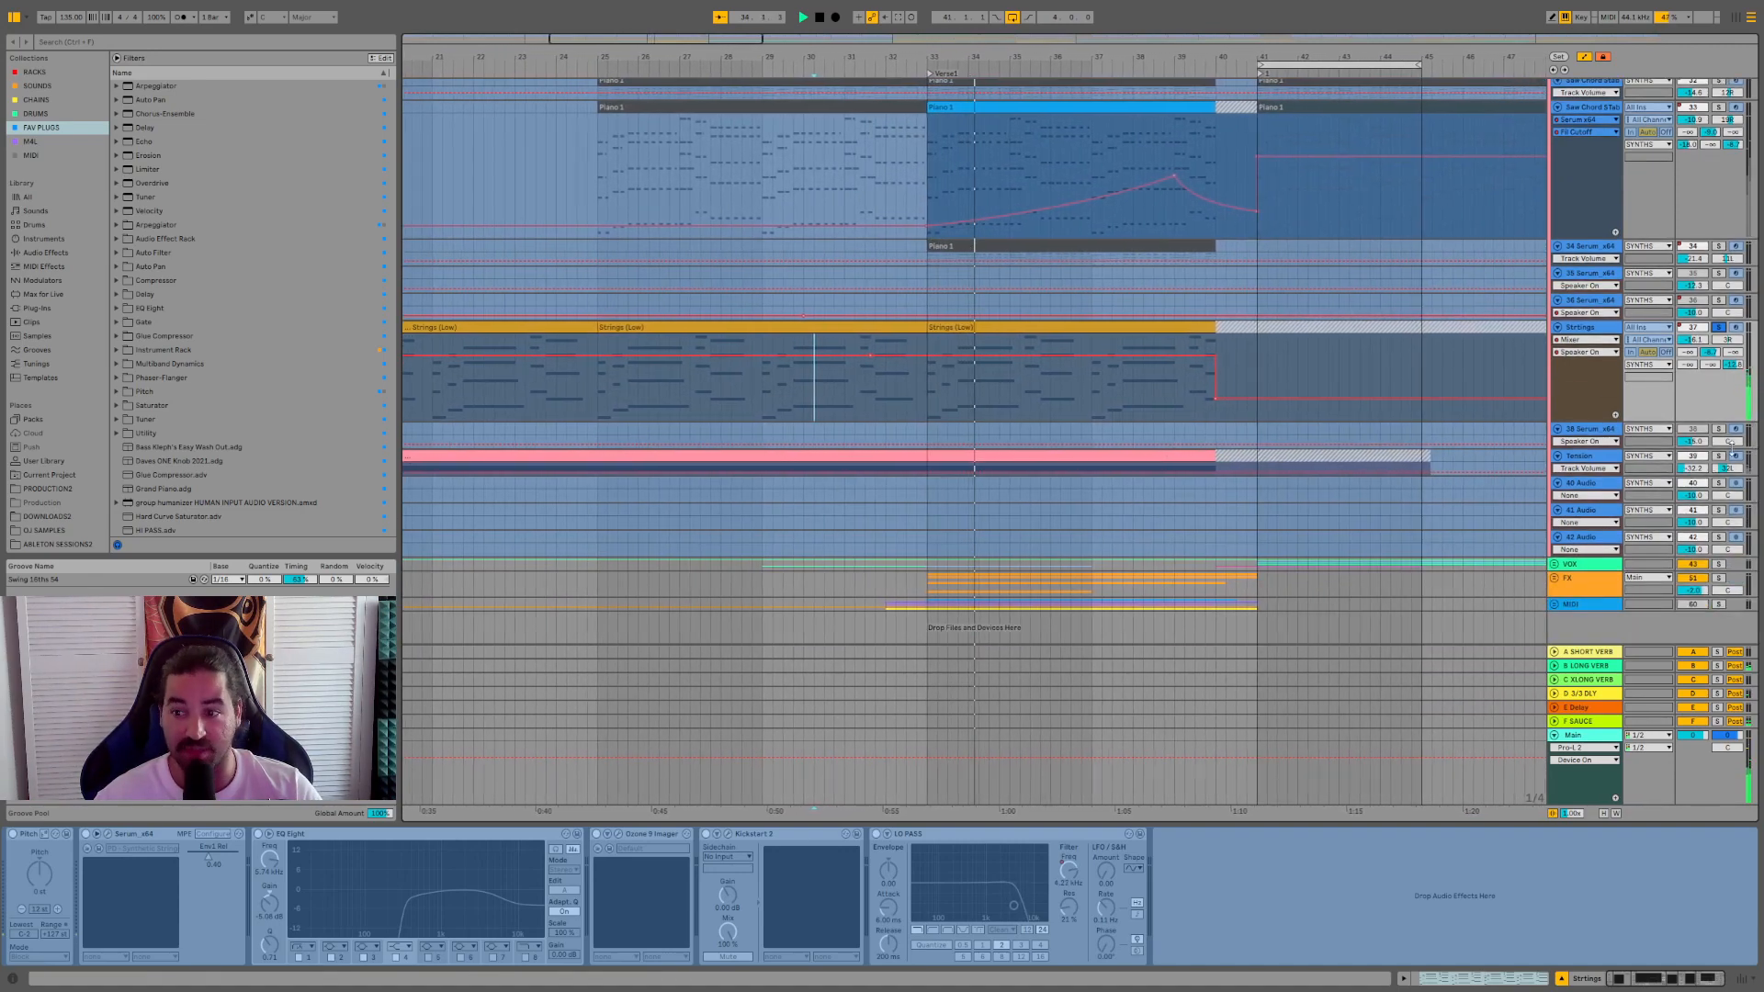
click(1717, 457)
click(798, 455)
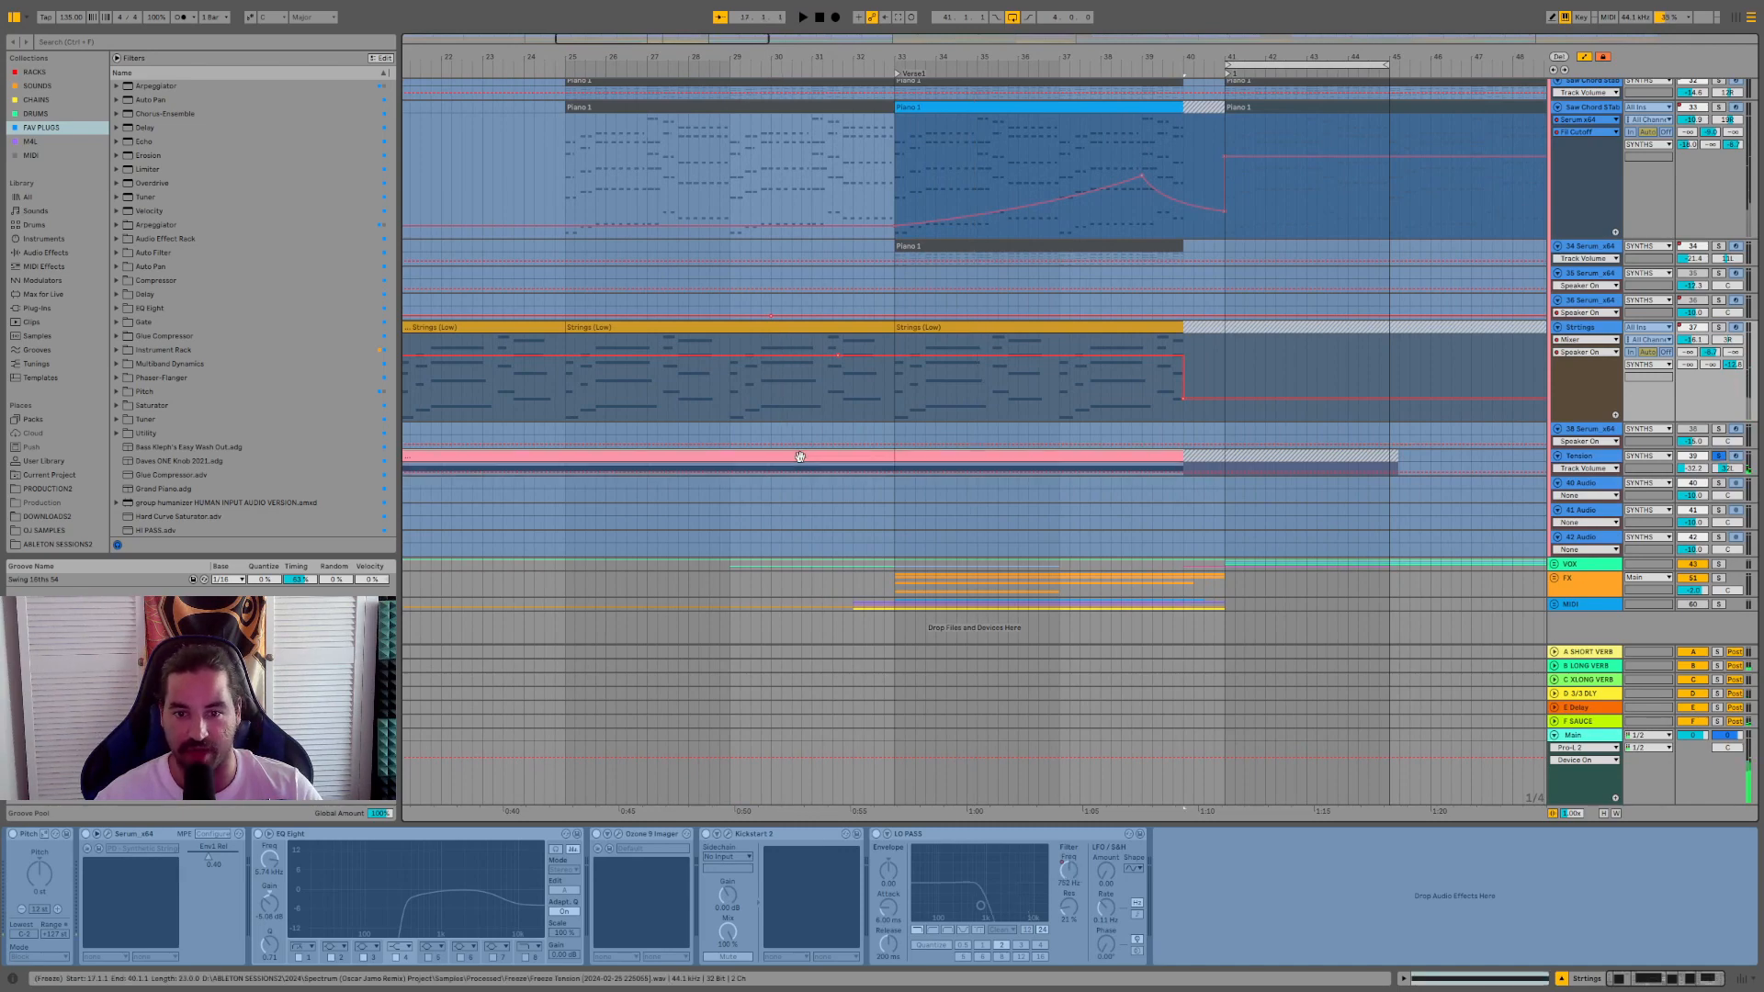
key(space)
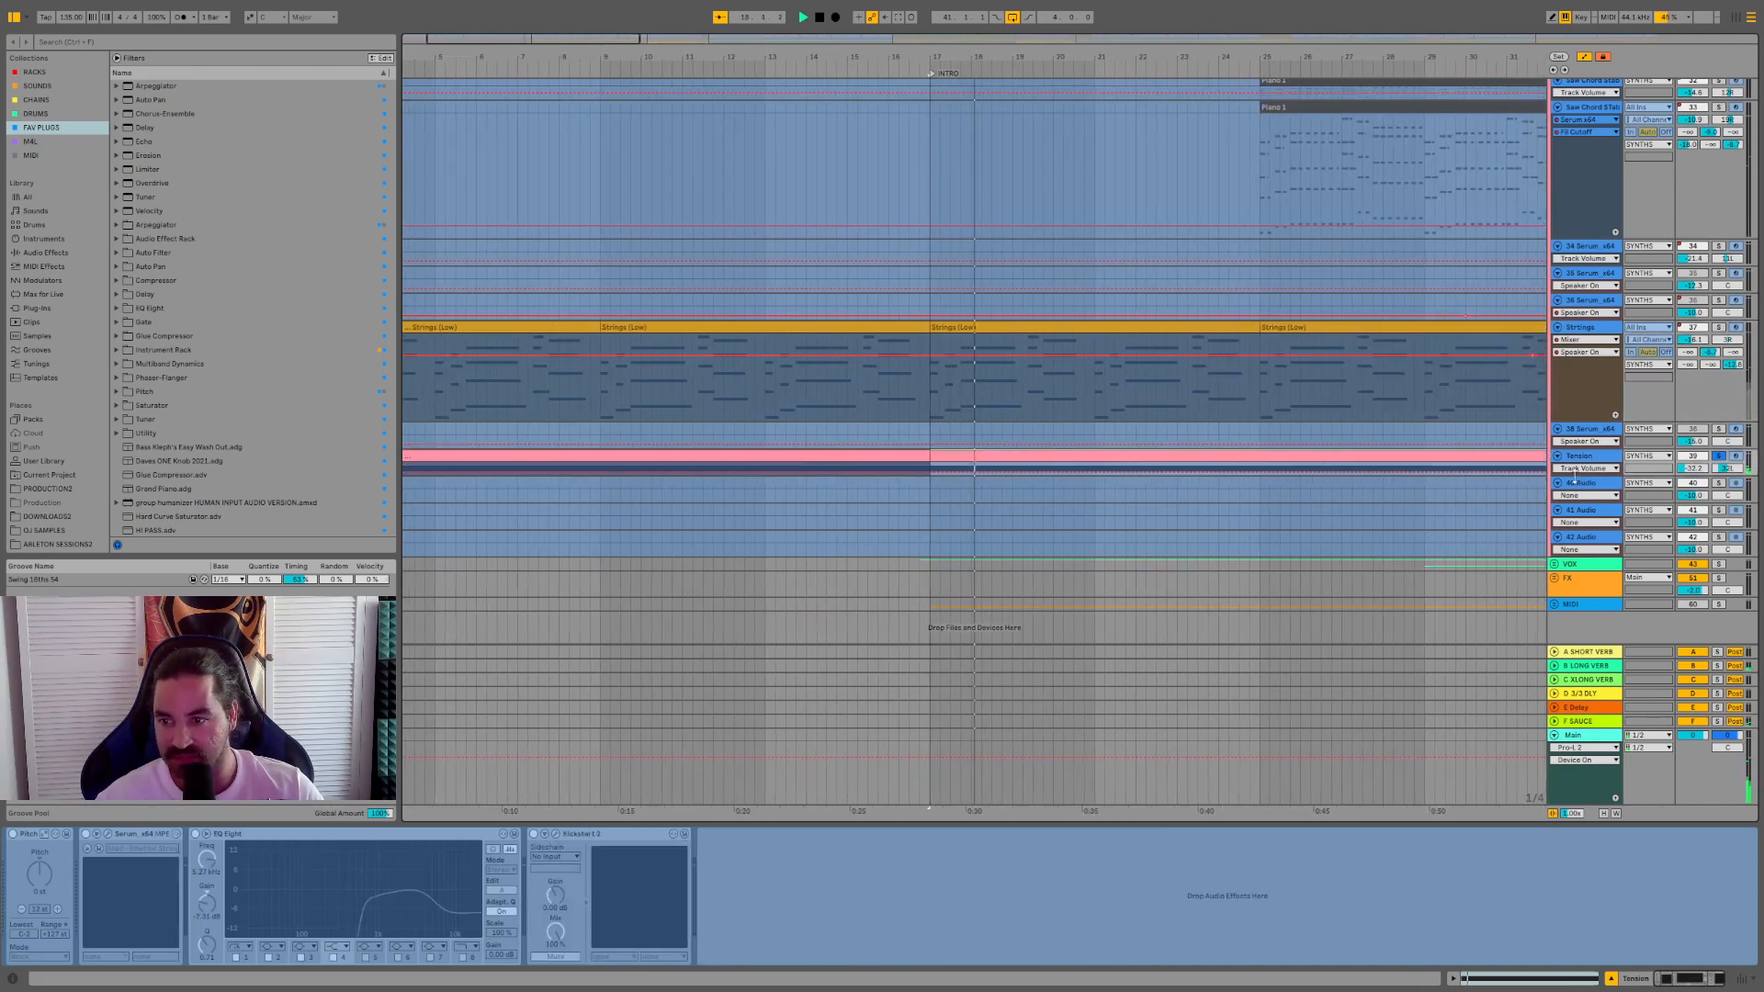
drag(1573, 476, 1584, 523)
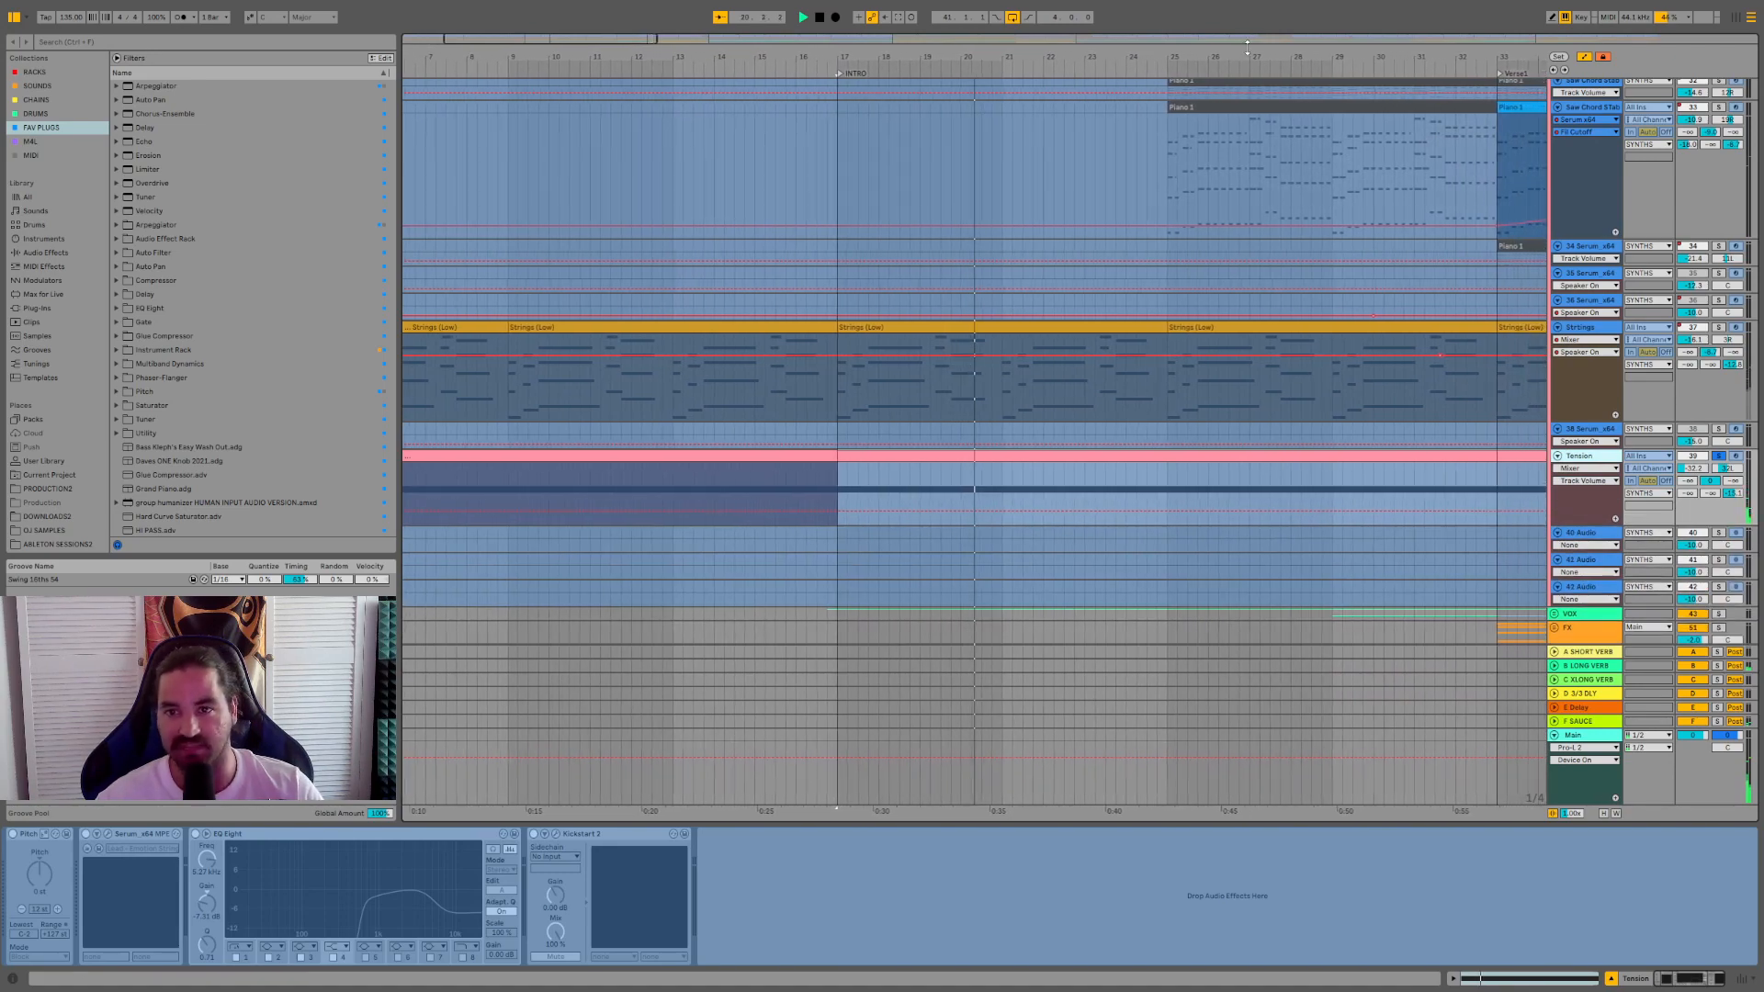
drag(1247, 53, 570, 42)
click(618, 538)
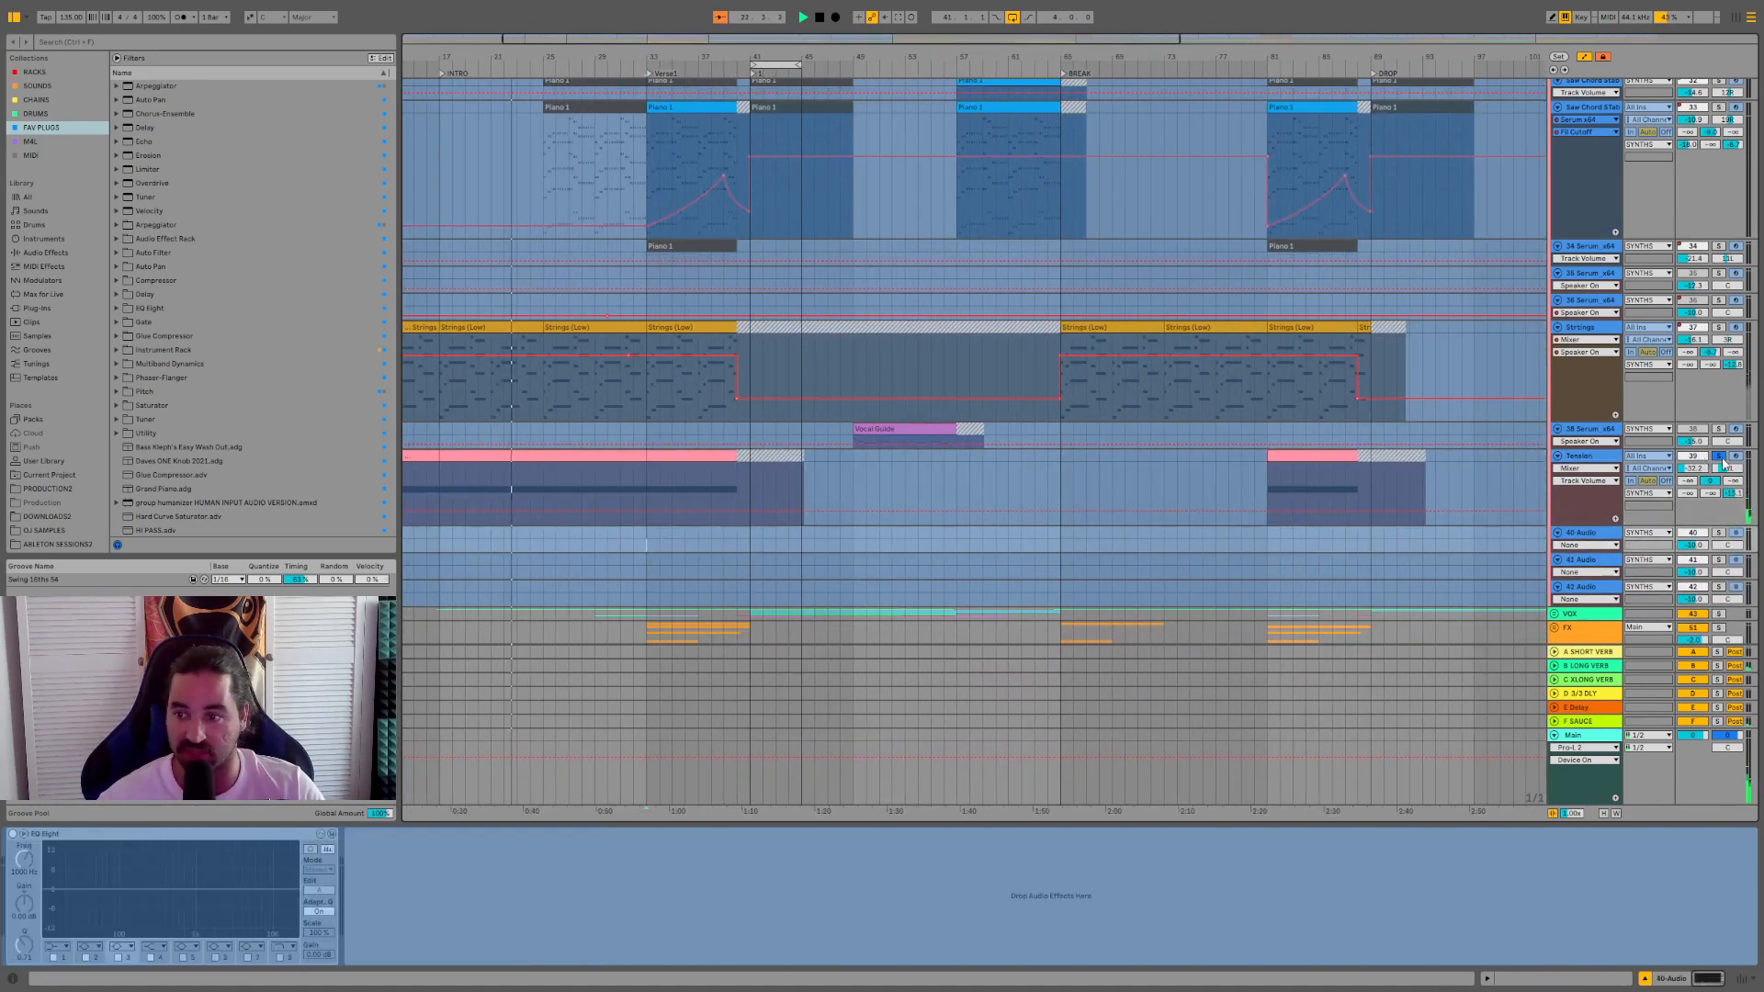
- Fold all tracks inside the Synths group and collapse the group
scroll(1491, 277, up, 8)
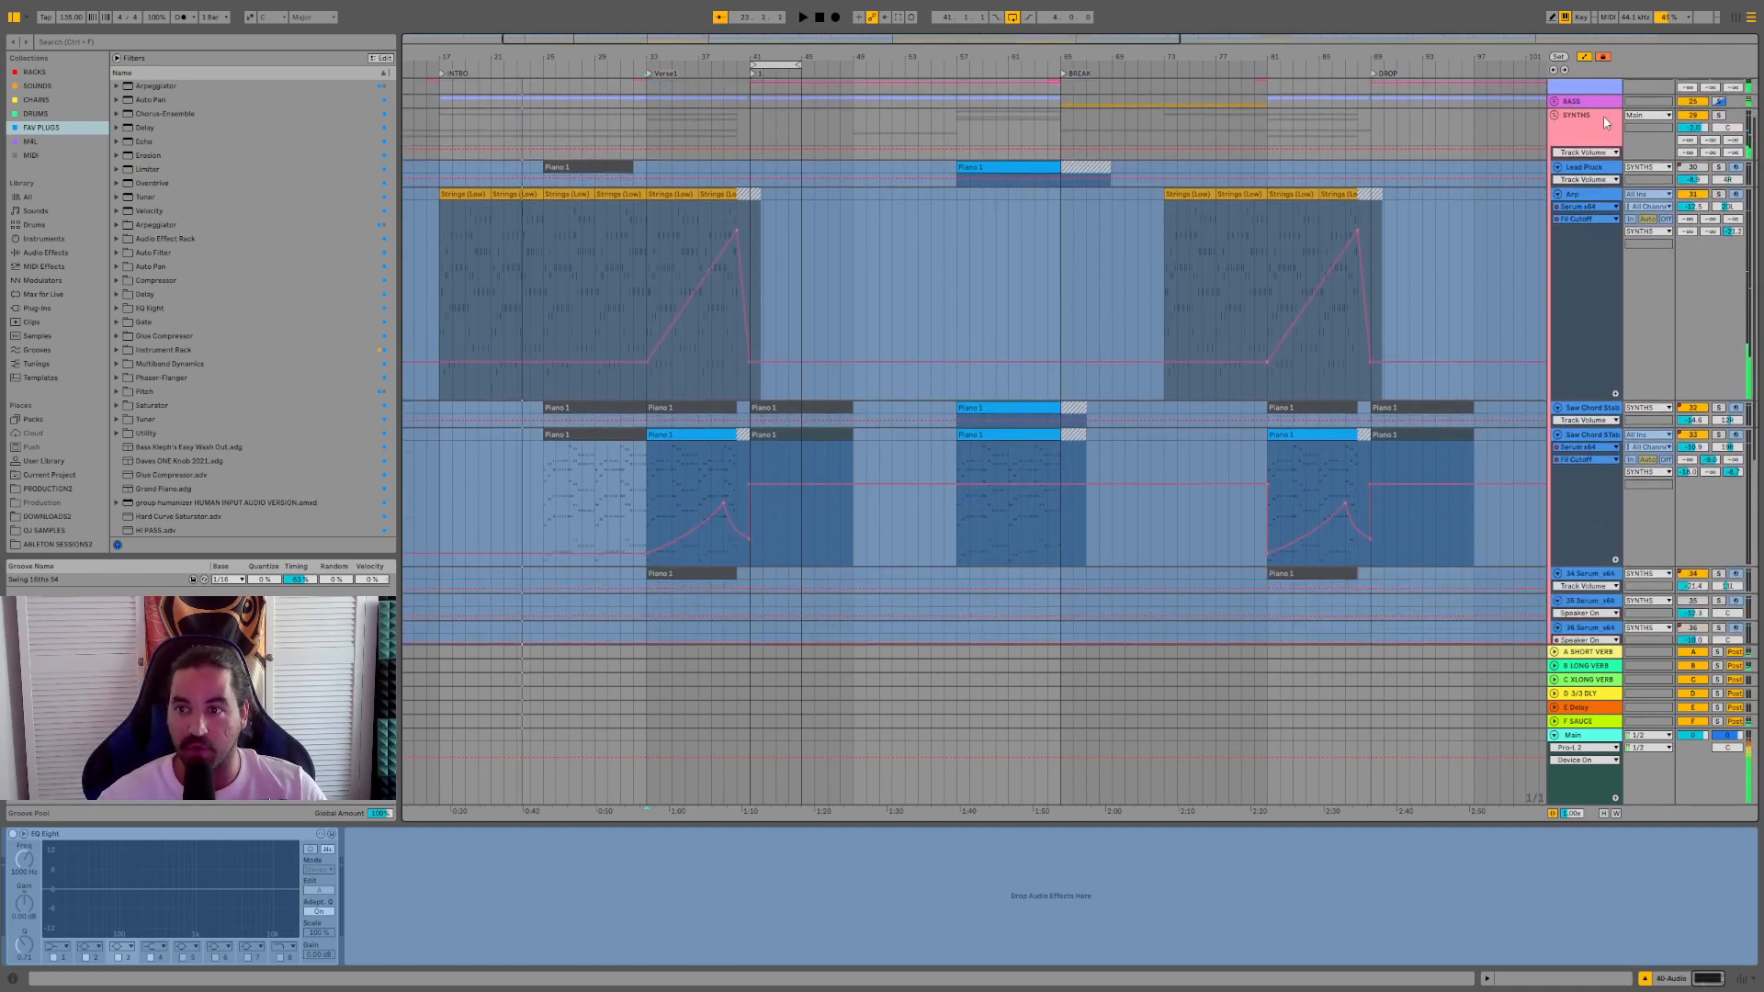
click(1606, 122)
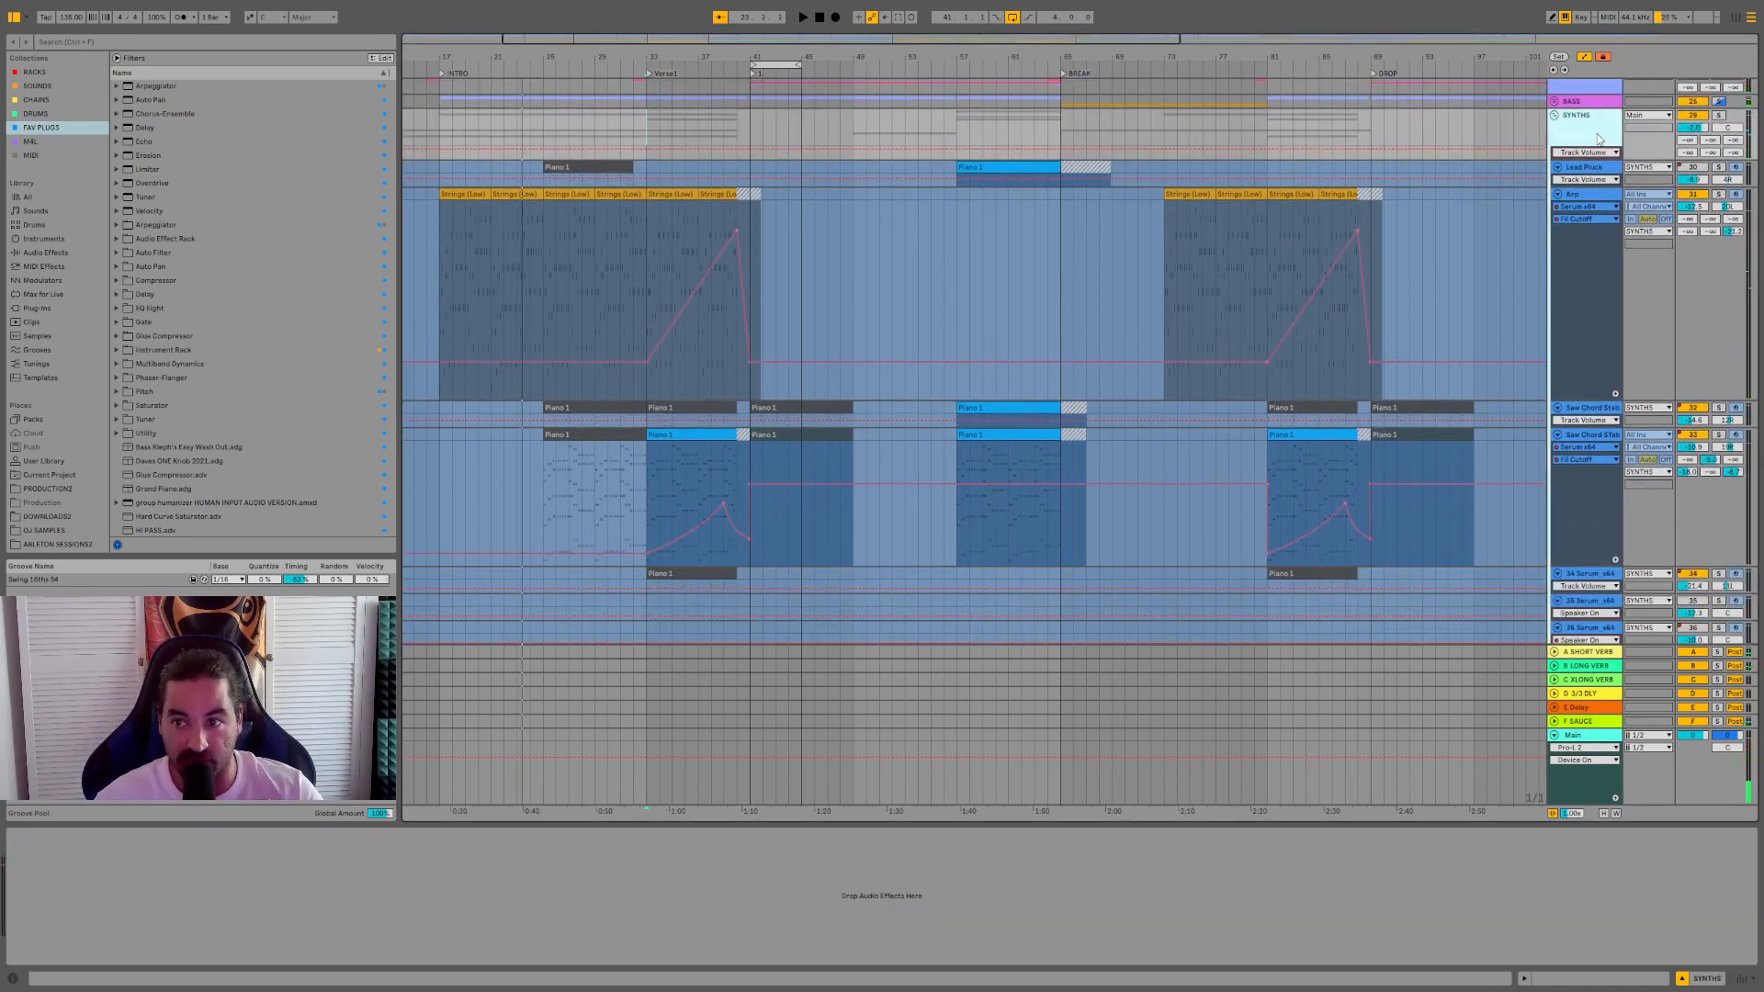
click(1579, 170)
key(ctrl+a)
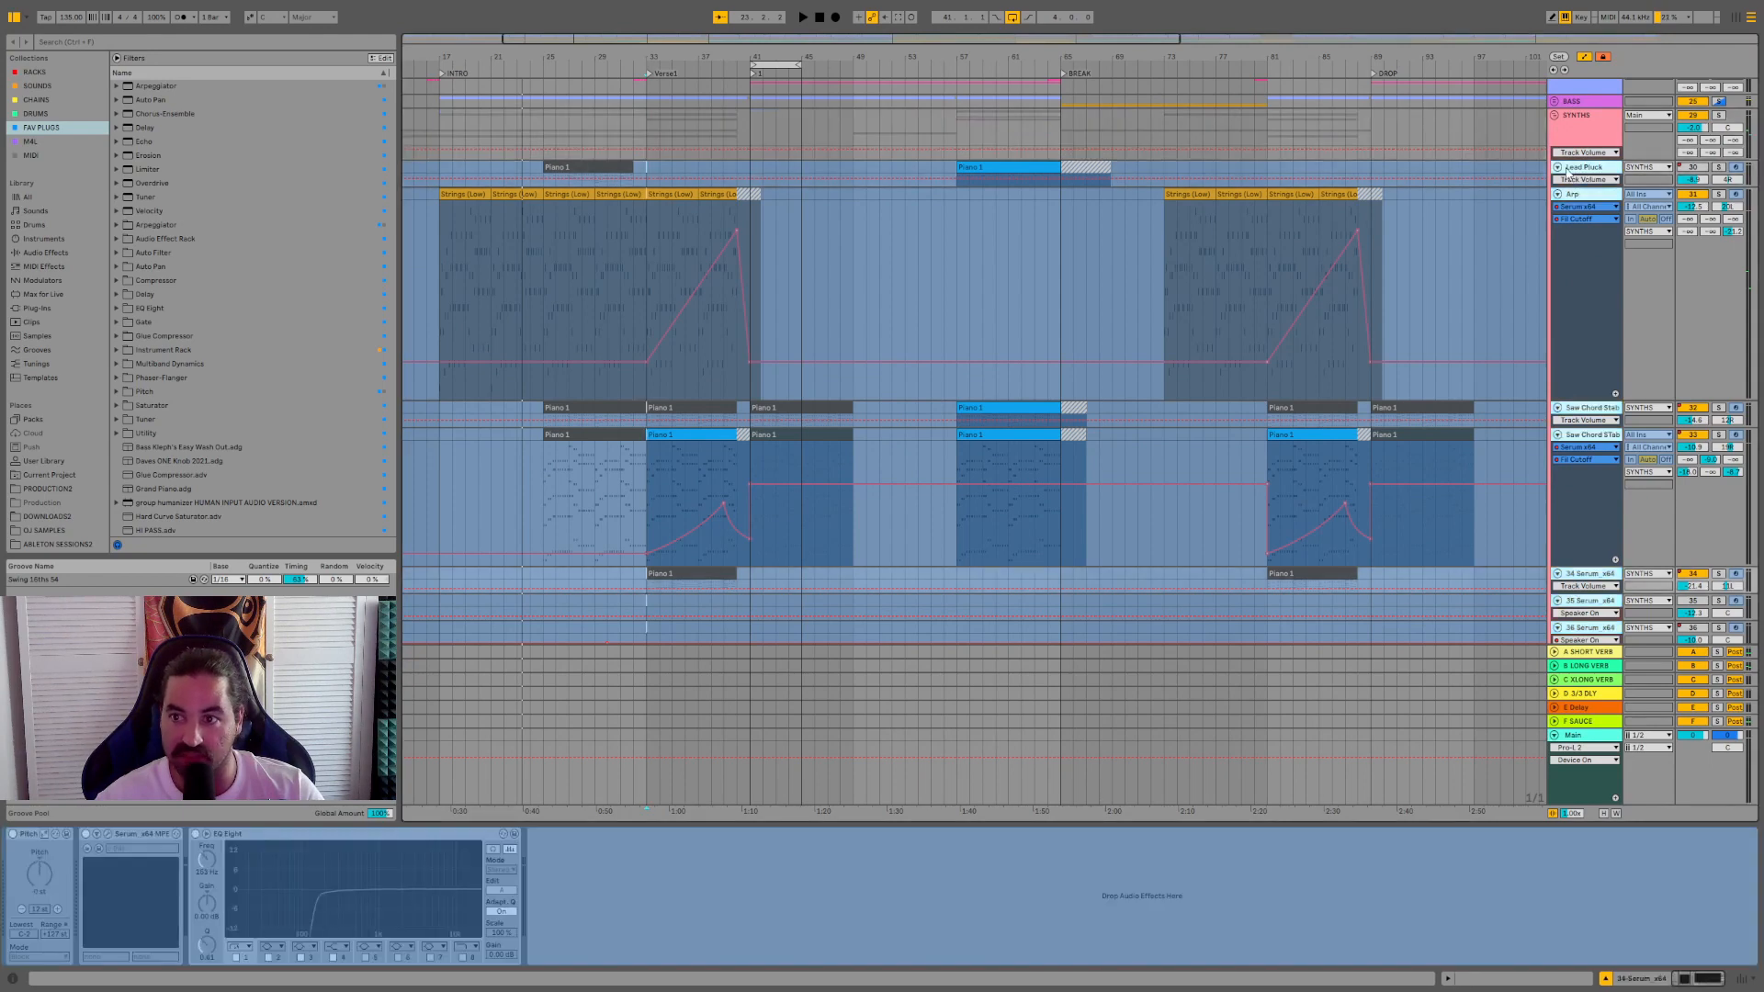
click(1558, 168)
click(1462, 327)
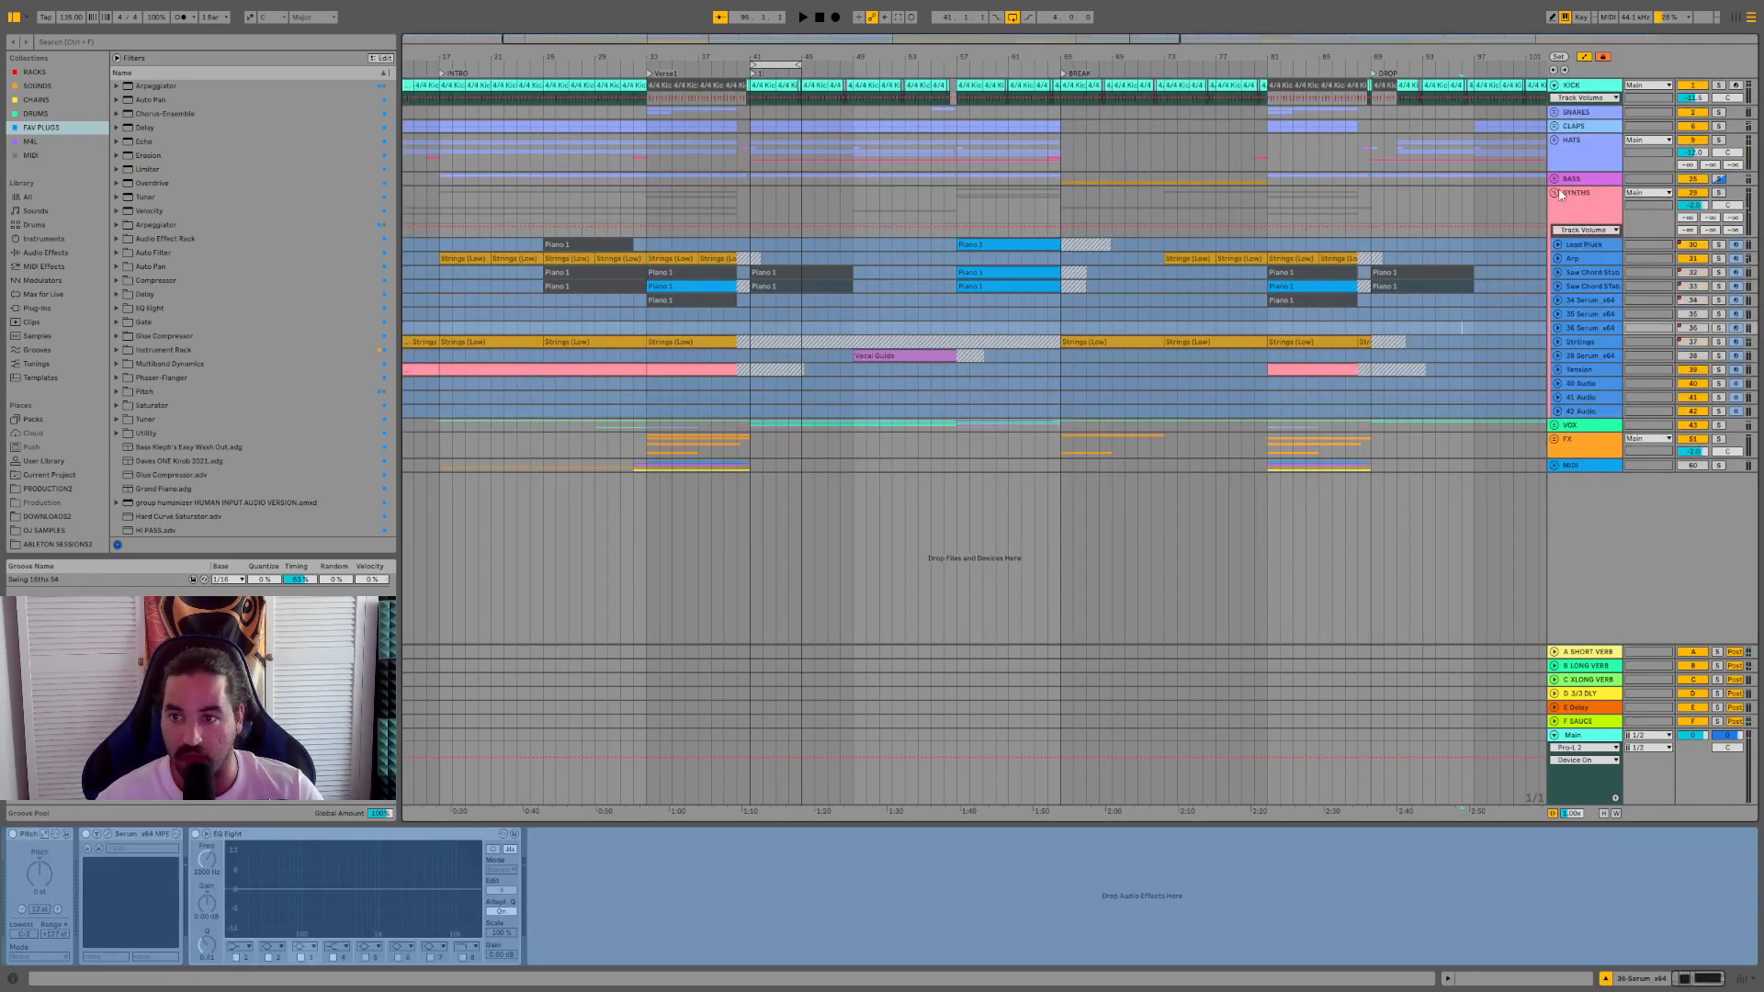
click(1556, 193)
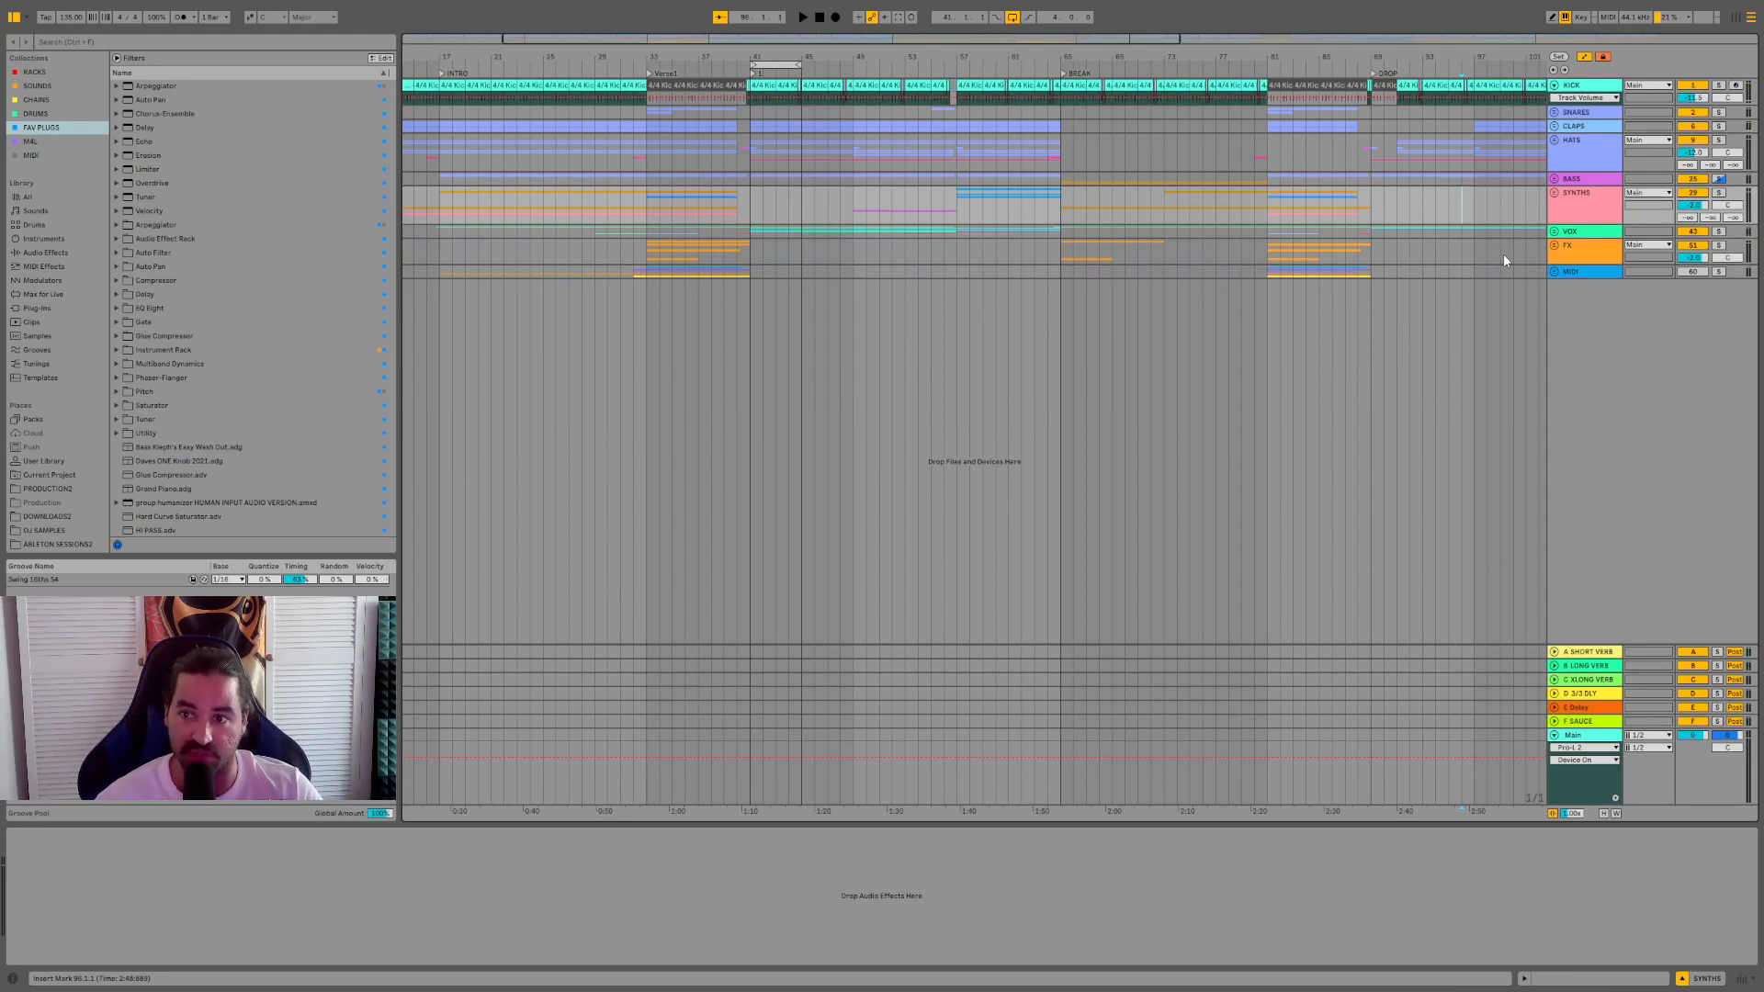
- Unfold the VOX group and play the Vox Main track in solo from bar 34
click(1553, 232)
click(1553, 232)
click(660, 331)
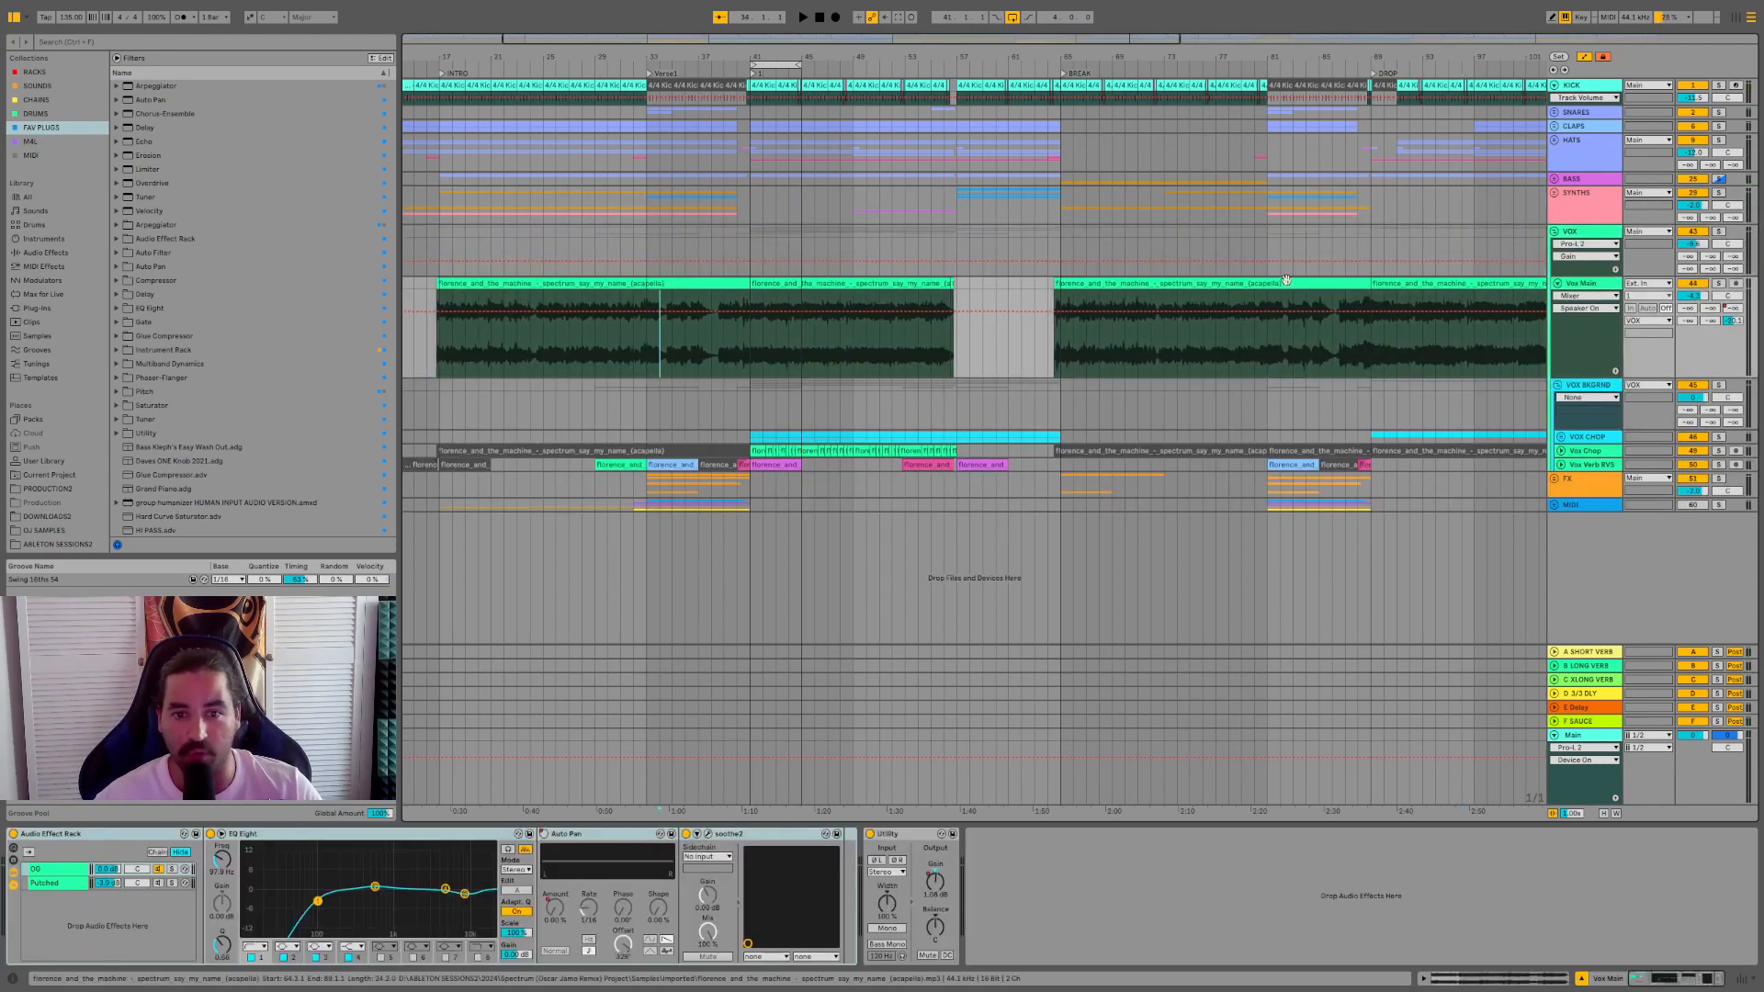
key(space)
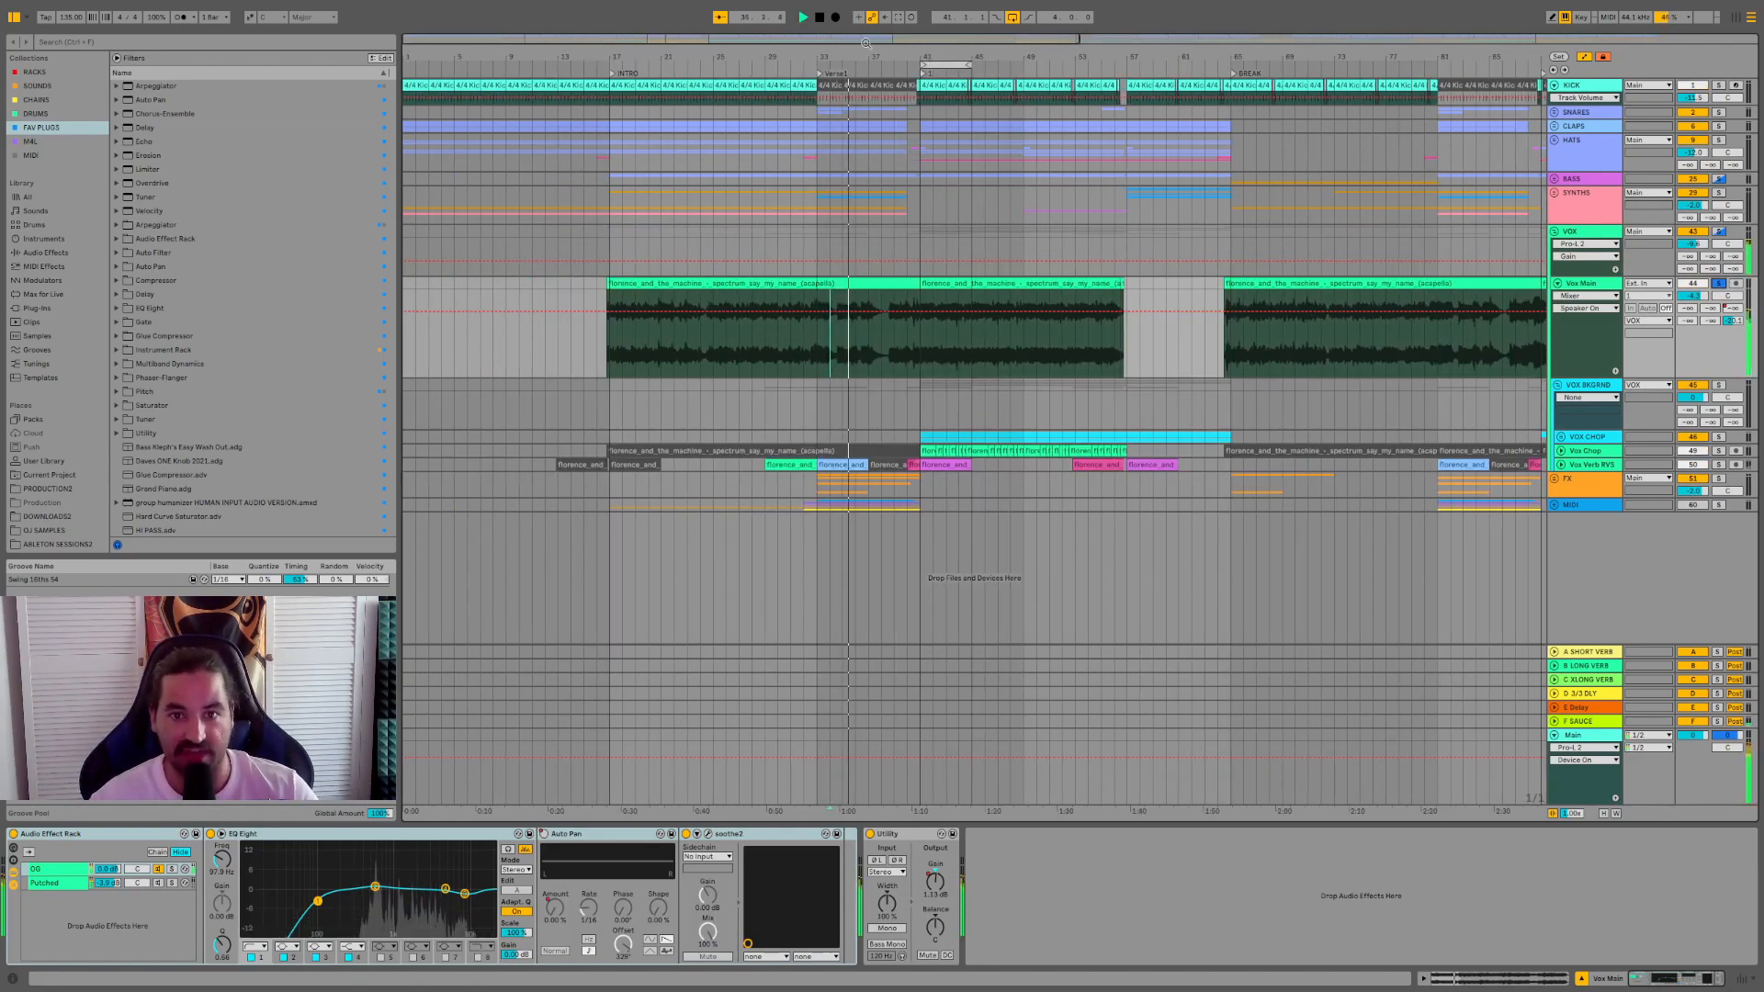
- Show the Auto Pan Amount automation on the Vox Main track around bar 41
drag(863, 53, 810, 175)
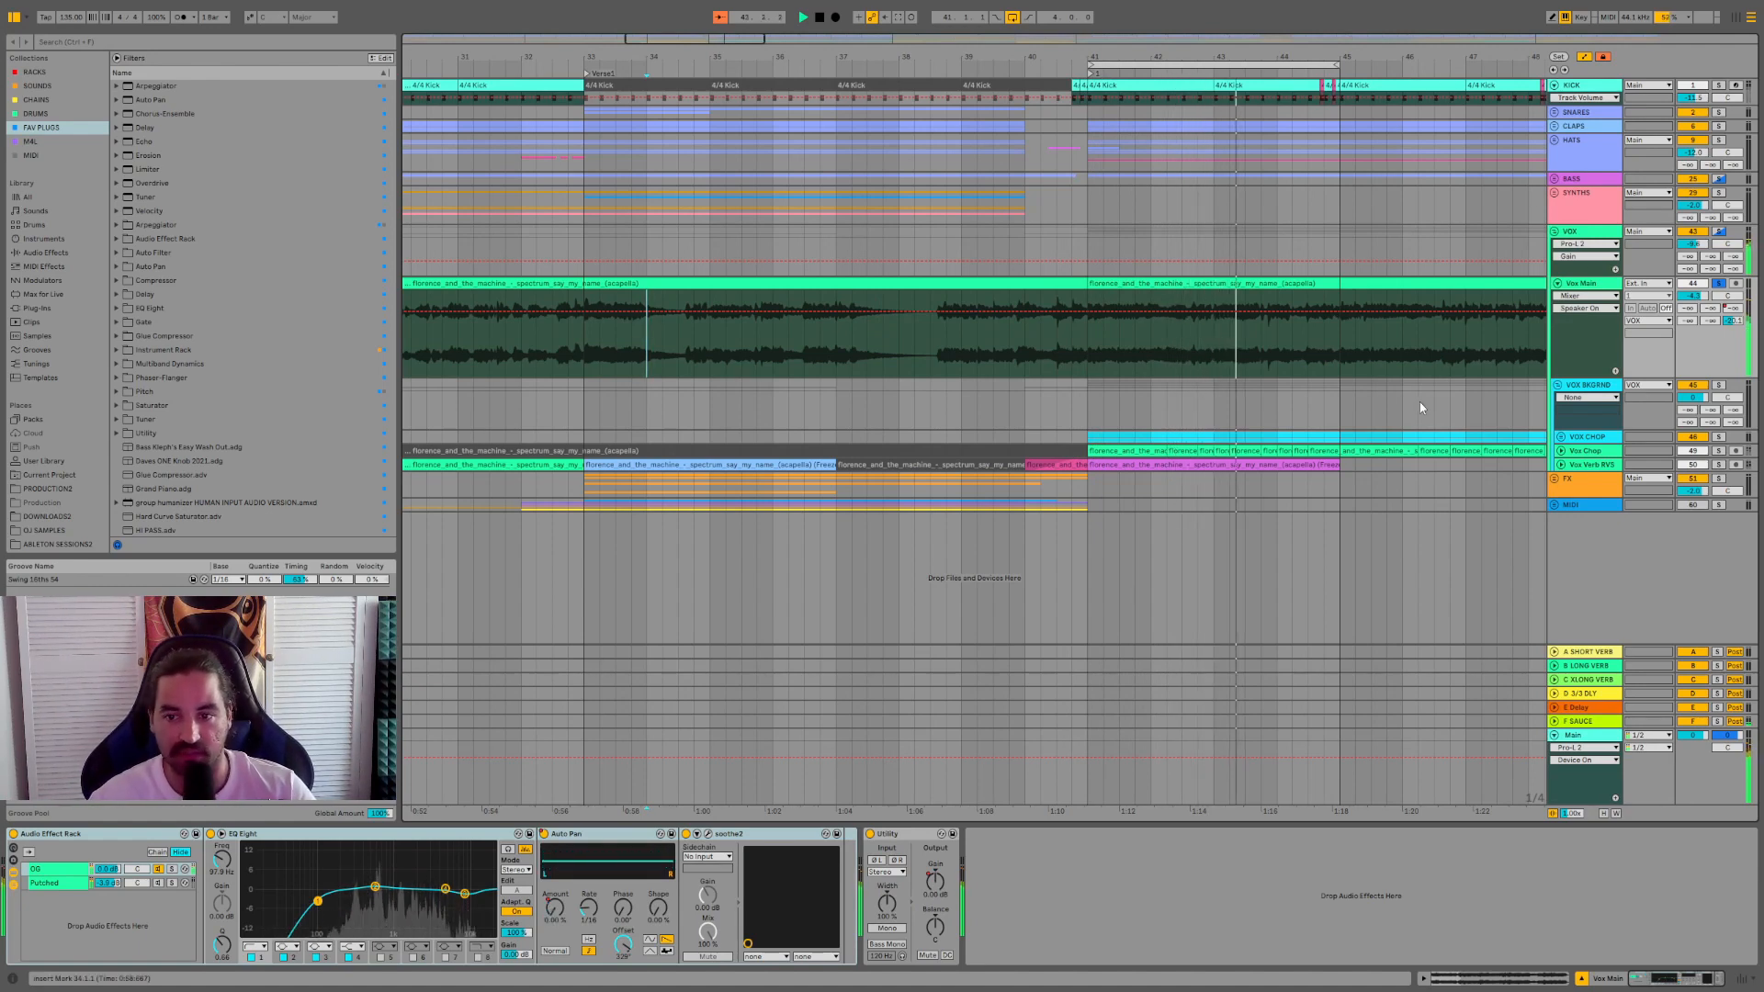
click(1595, 297)
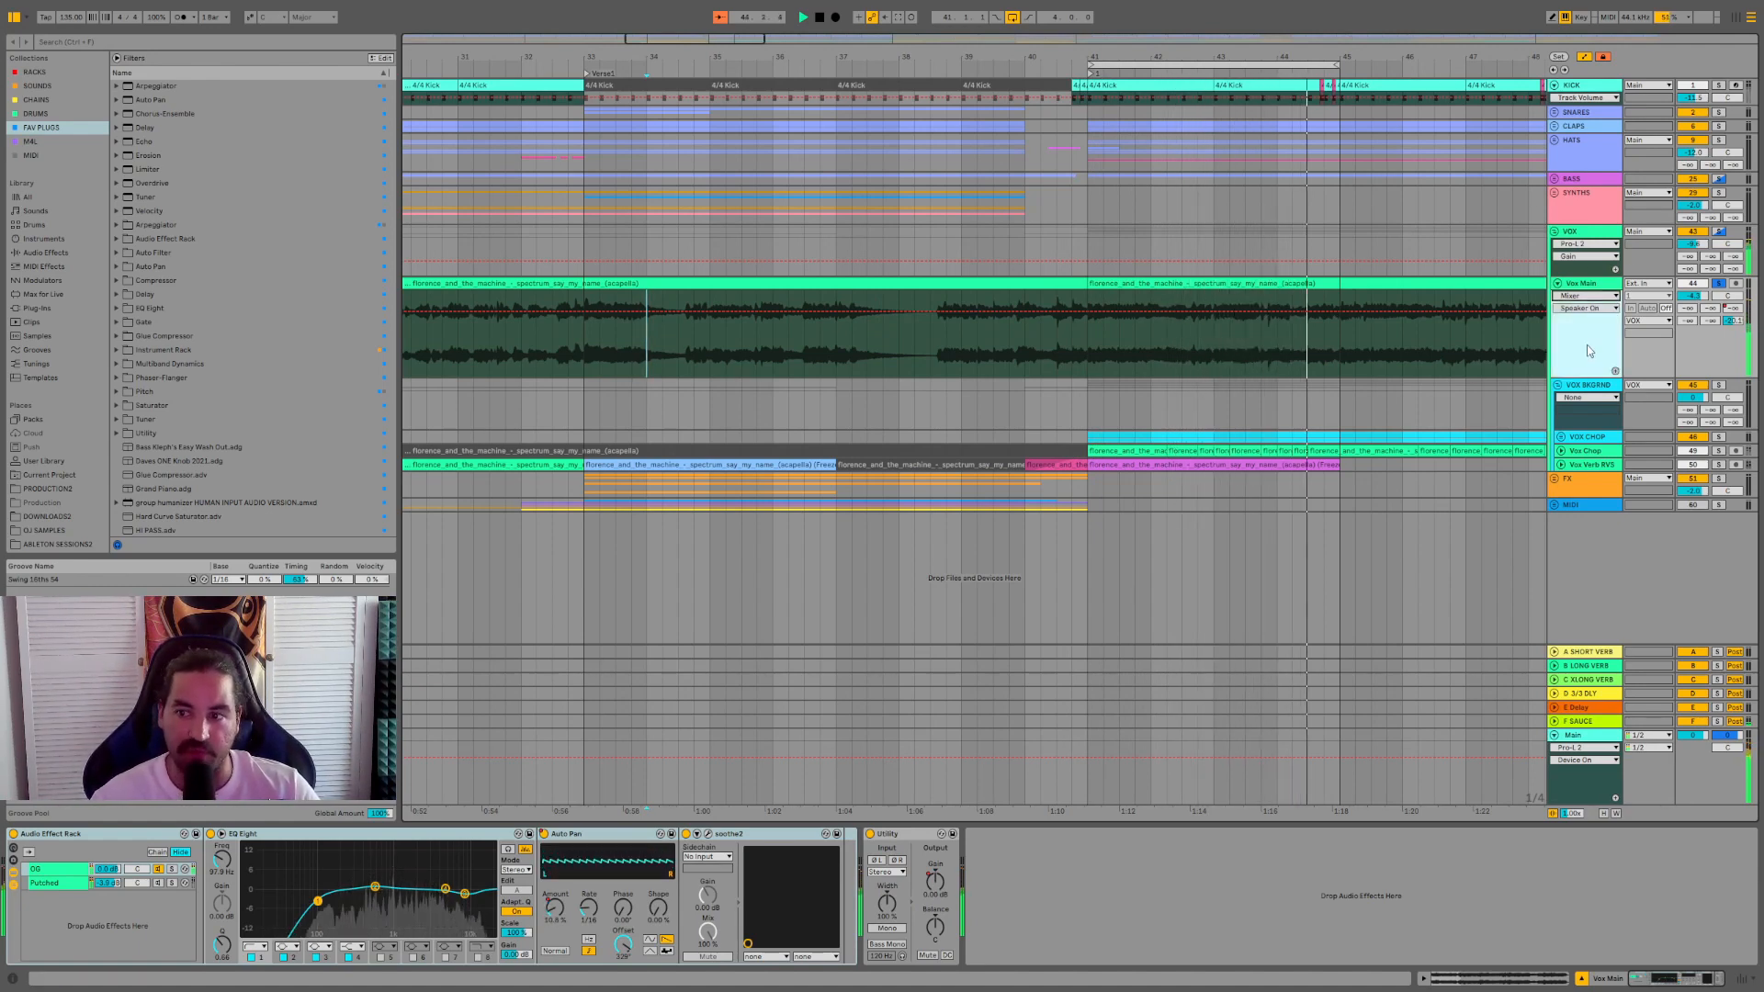
click(1587, 348)
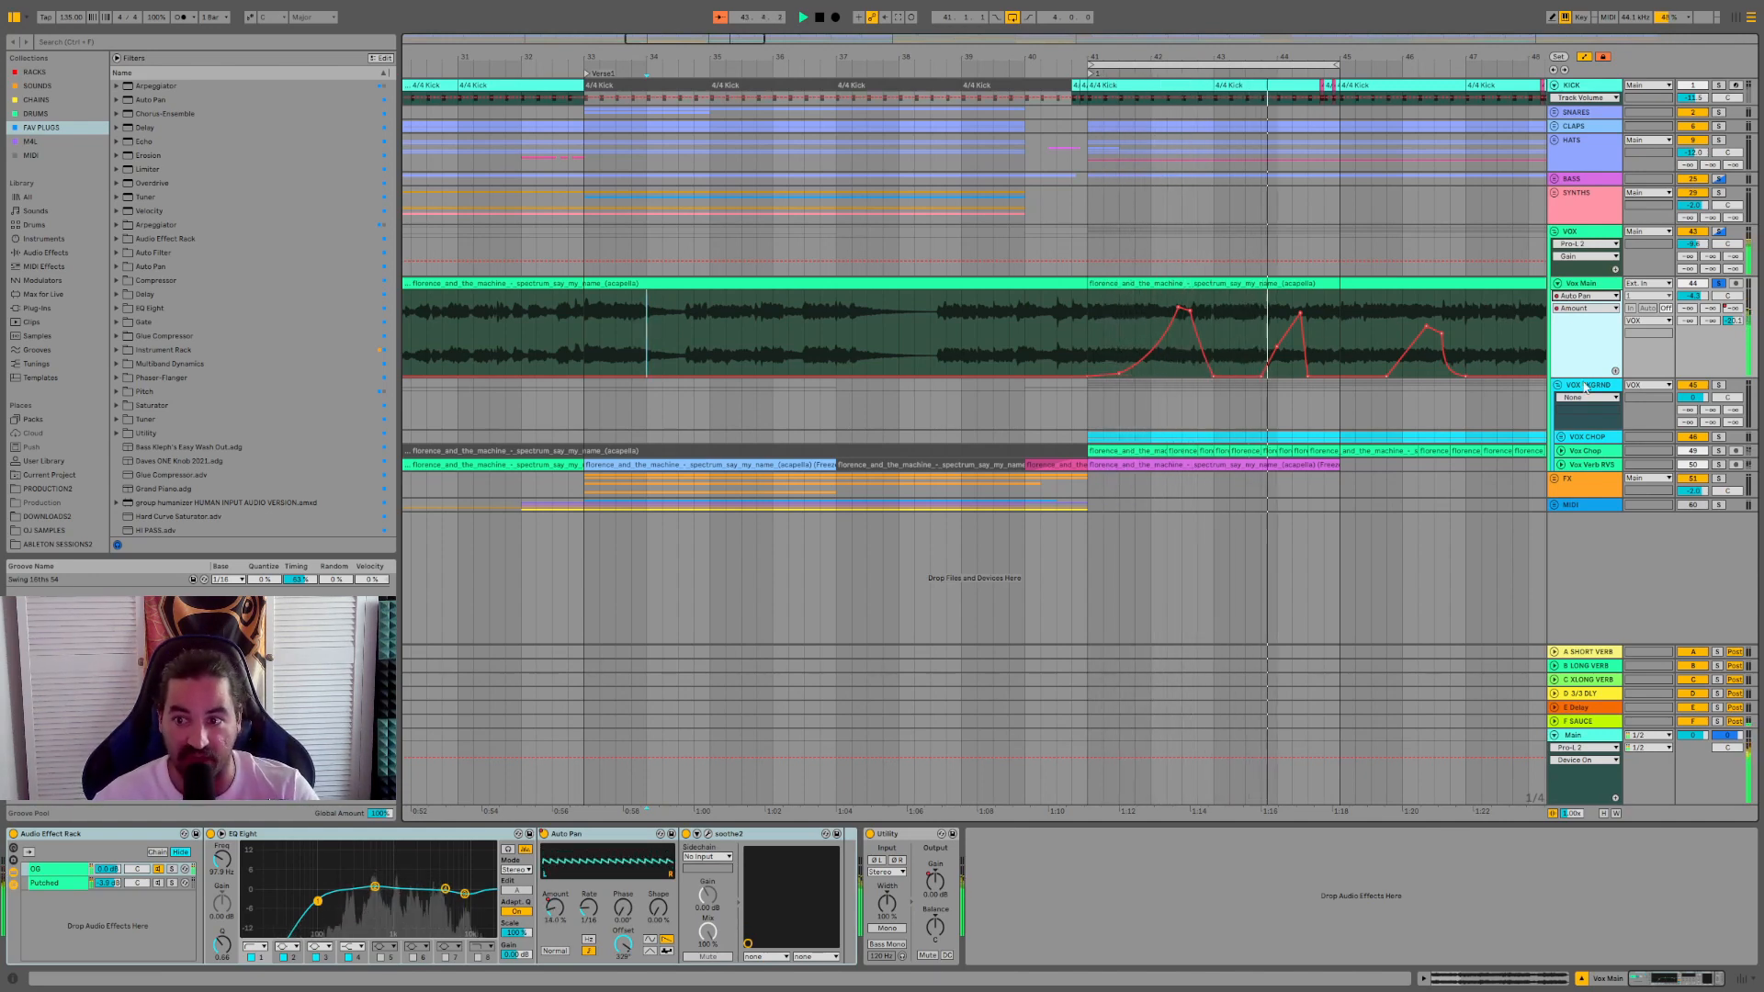
- Unfold the VOX CHOP group, Vox Chop and Vox Verb RVS tracks and solo the VOX BKGRND group
click(1610, 465)
shift+click(1600, 438)
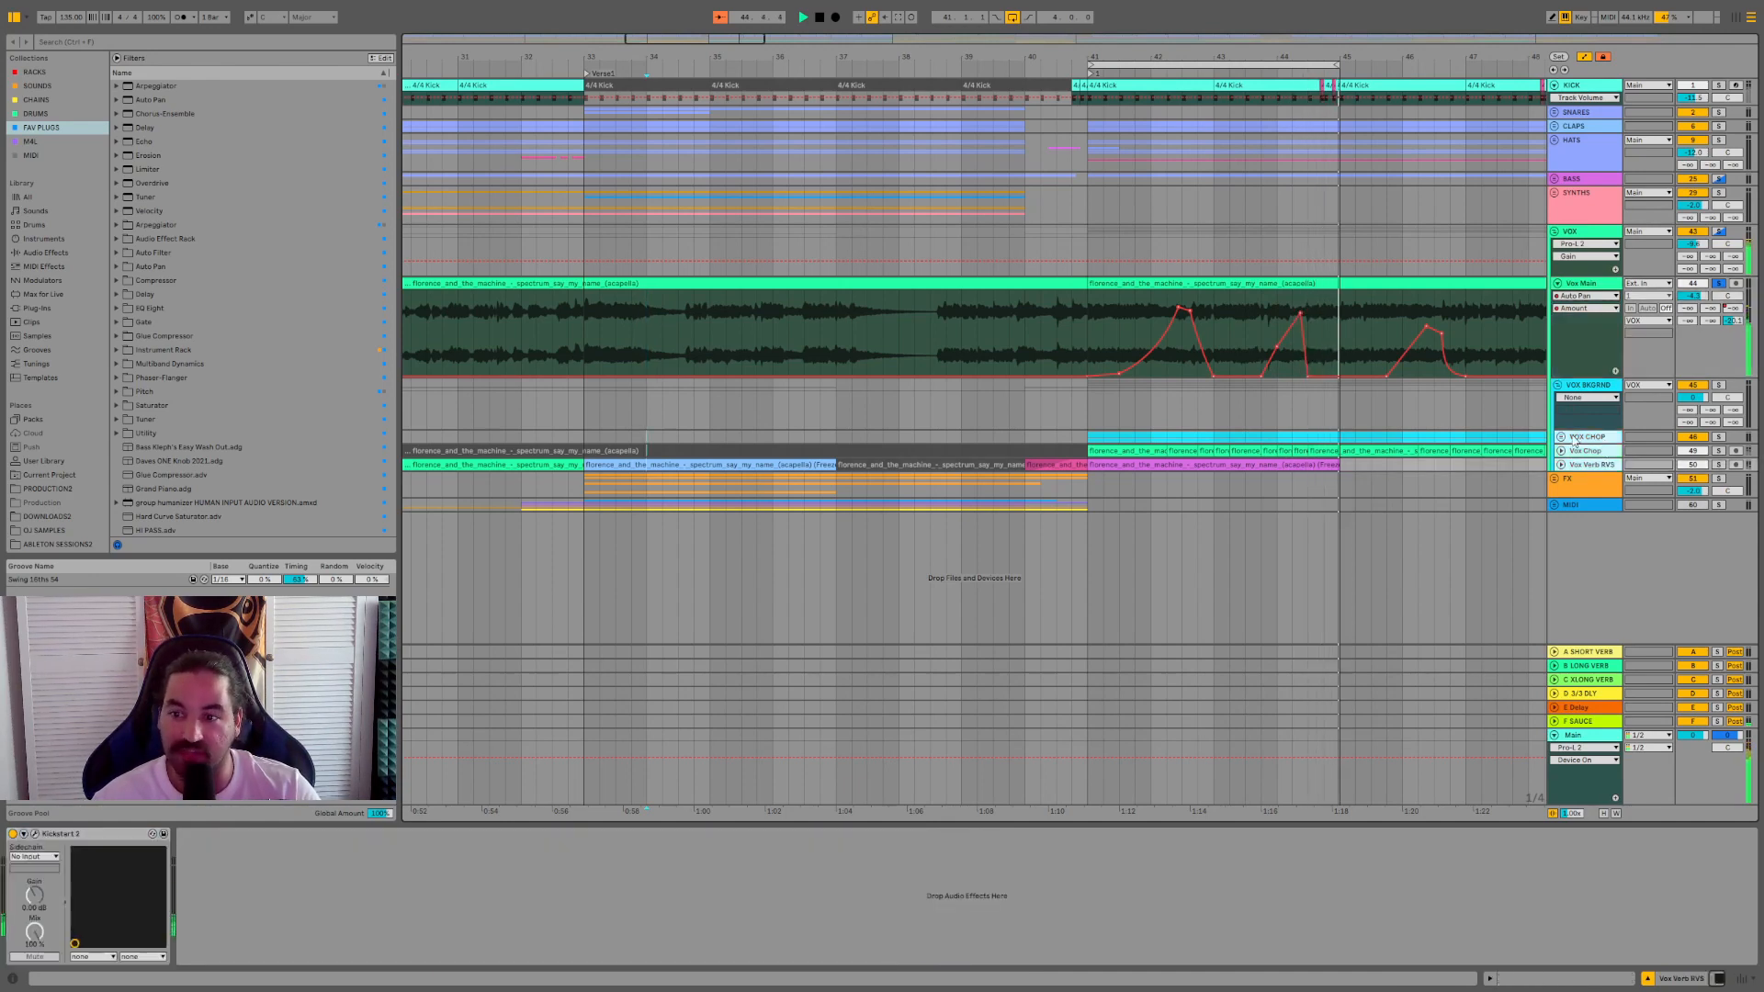
key(u)
click(1720, 385)
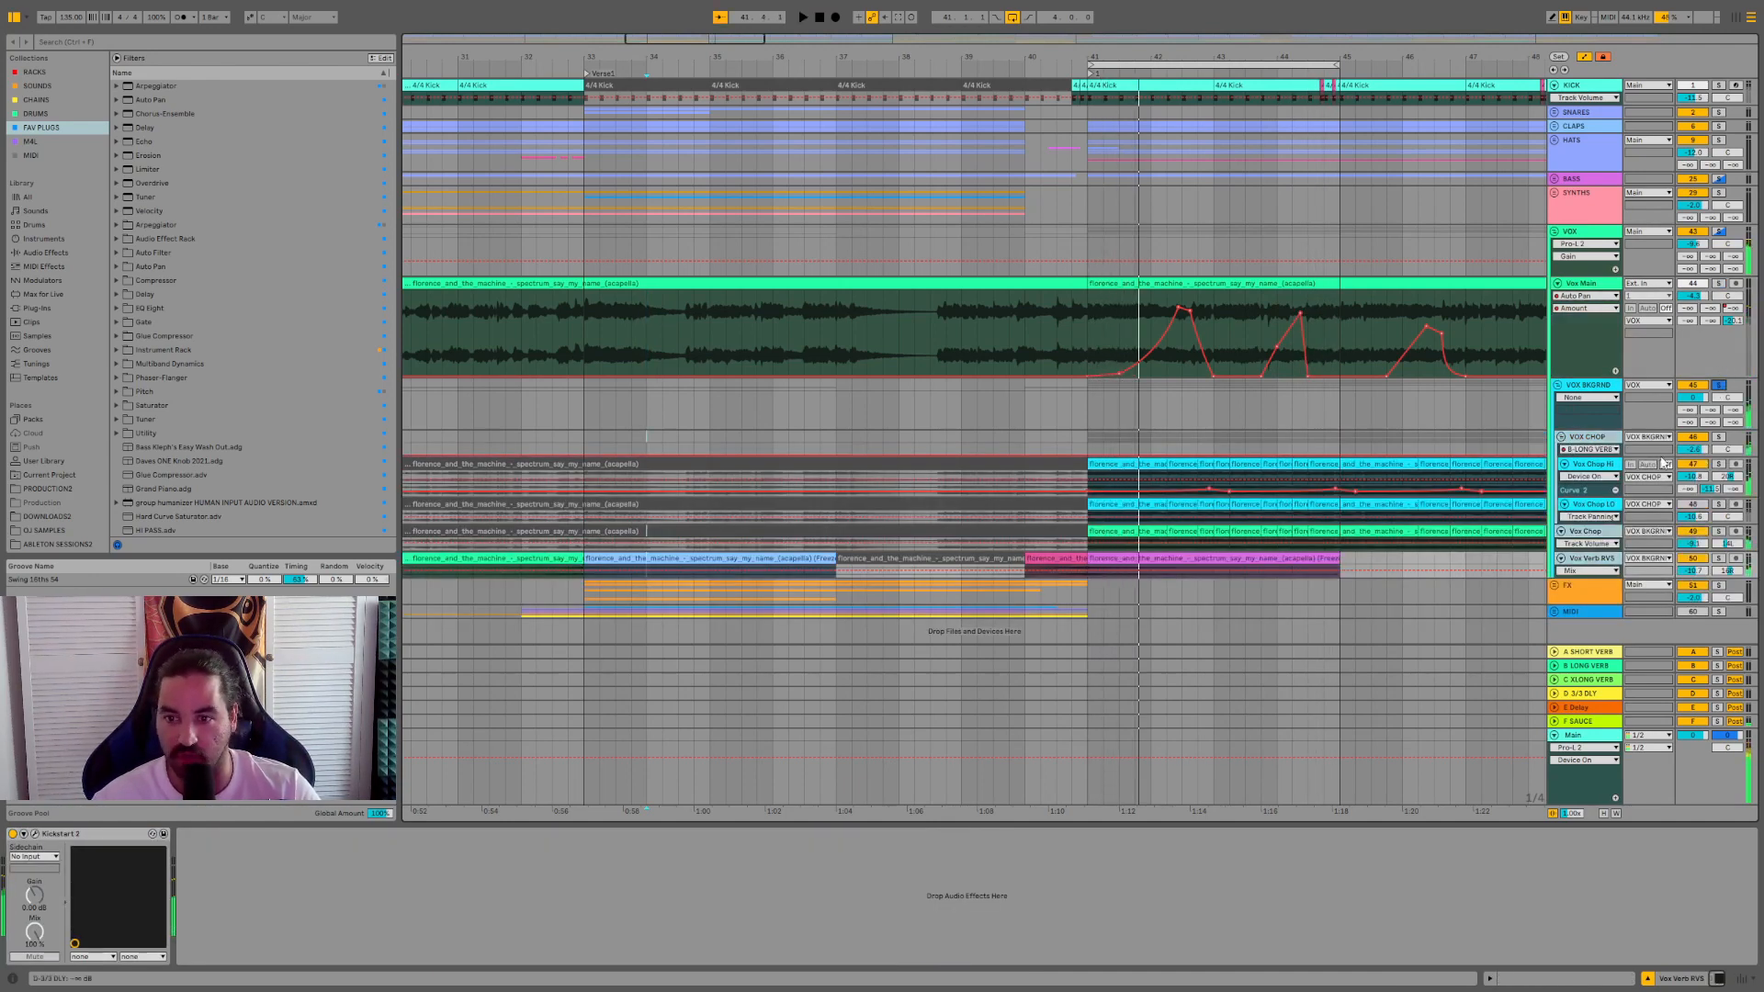
- Play the soloed background vocals from bar 41
click(1610, 518)
key(space)
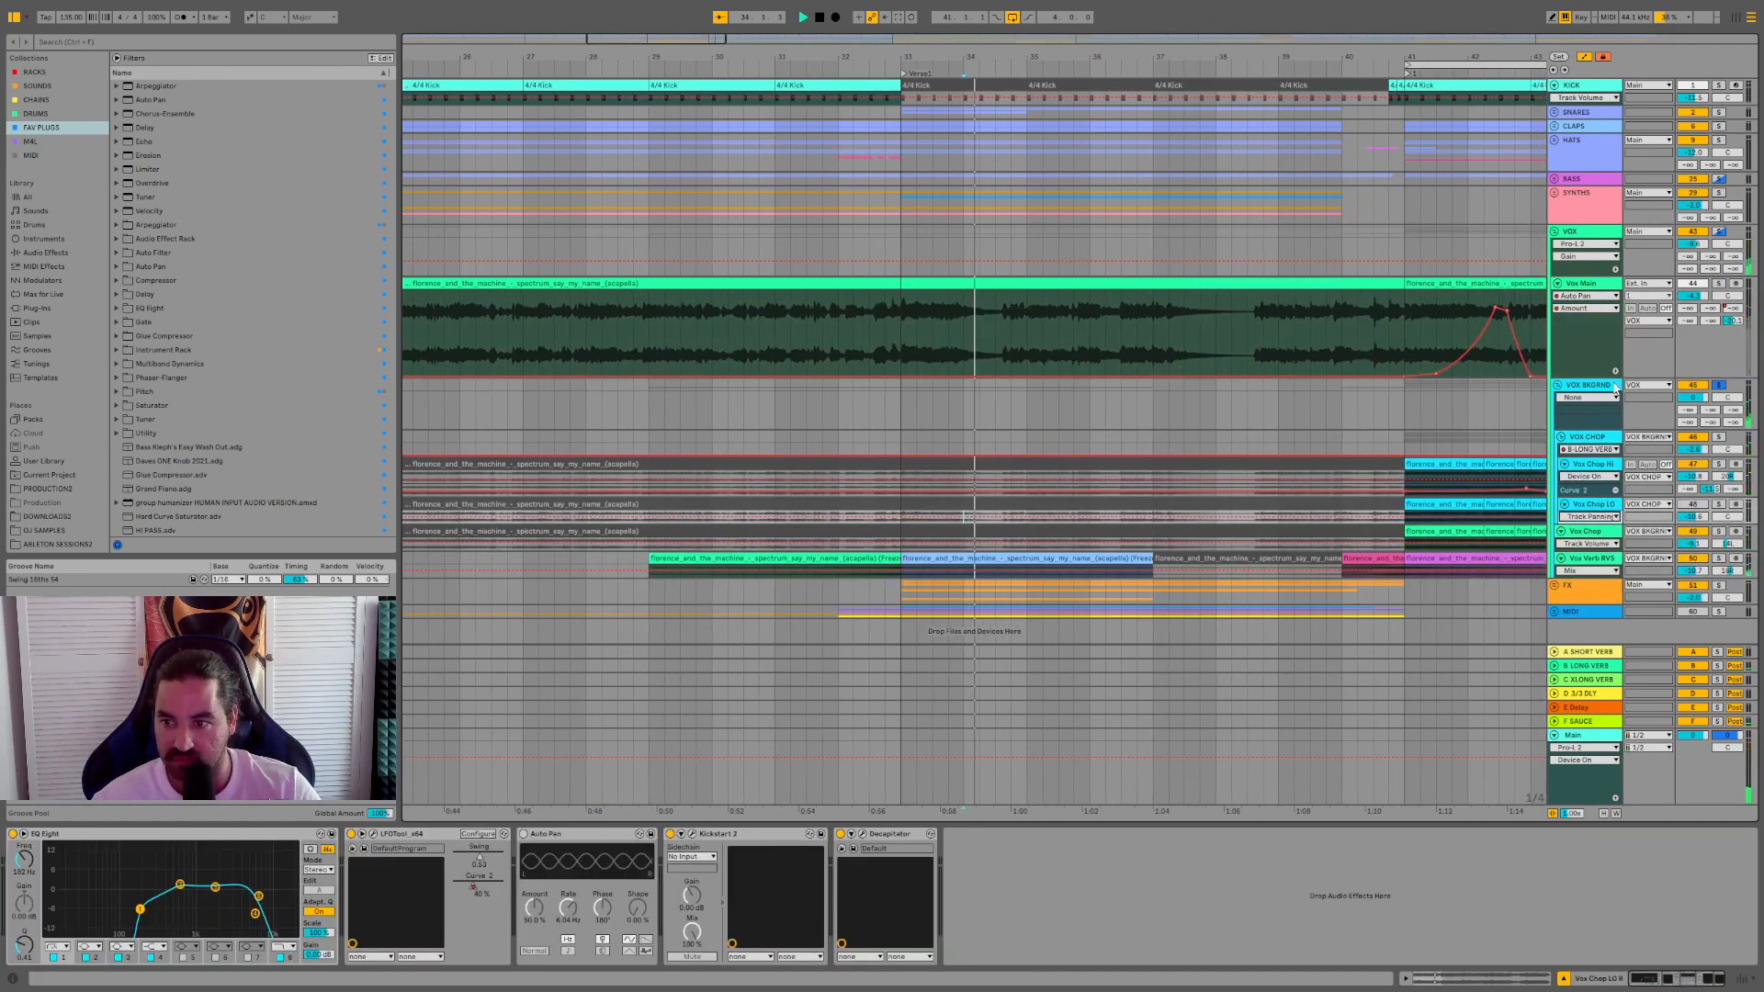
click(1370, 416)
key(space)
key(space)
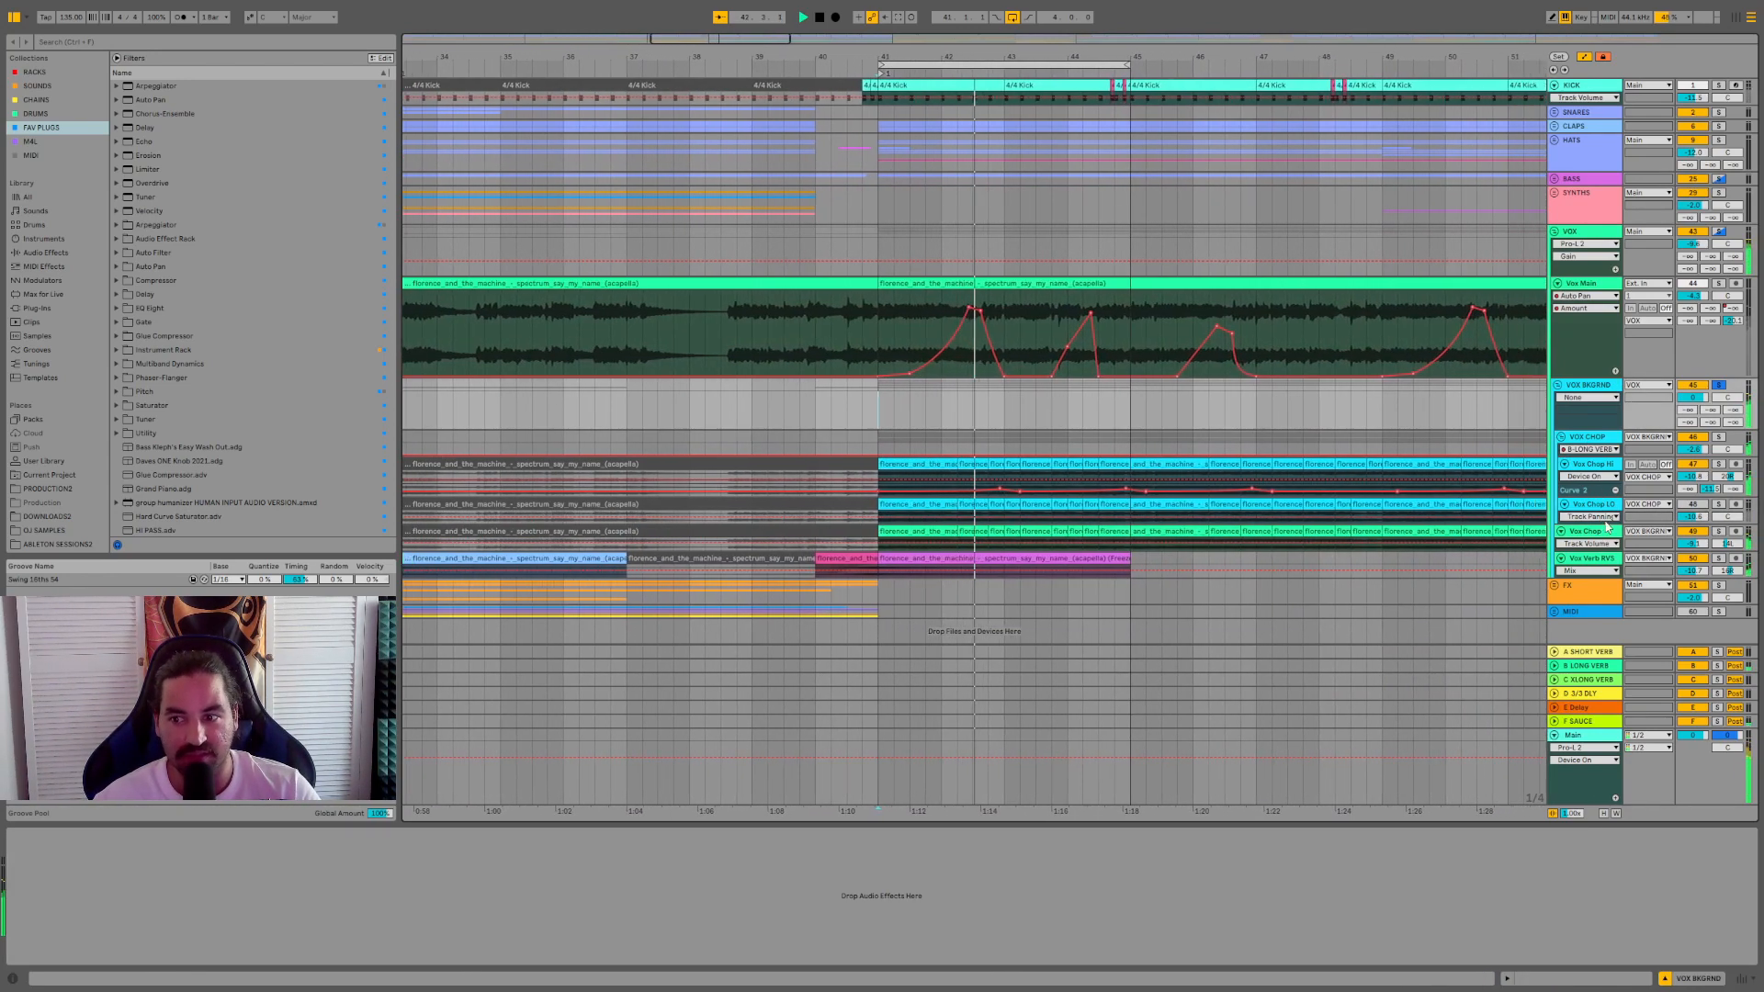
- Solo and enlarge the Vox Chop LO track and open its clip starting in bar 44 to view its sample
click(1663, 515)
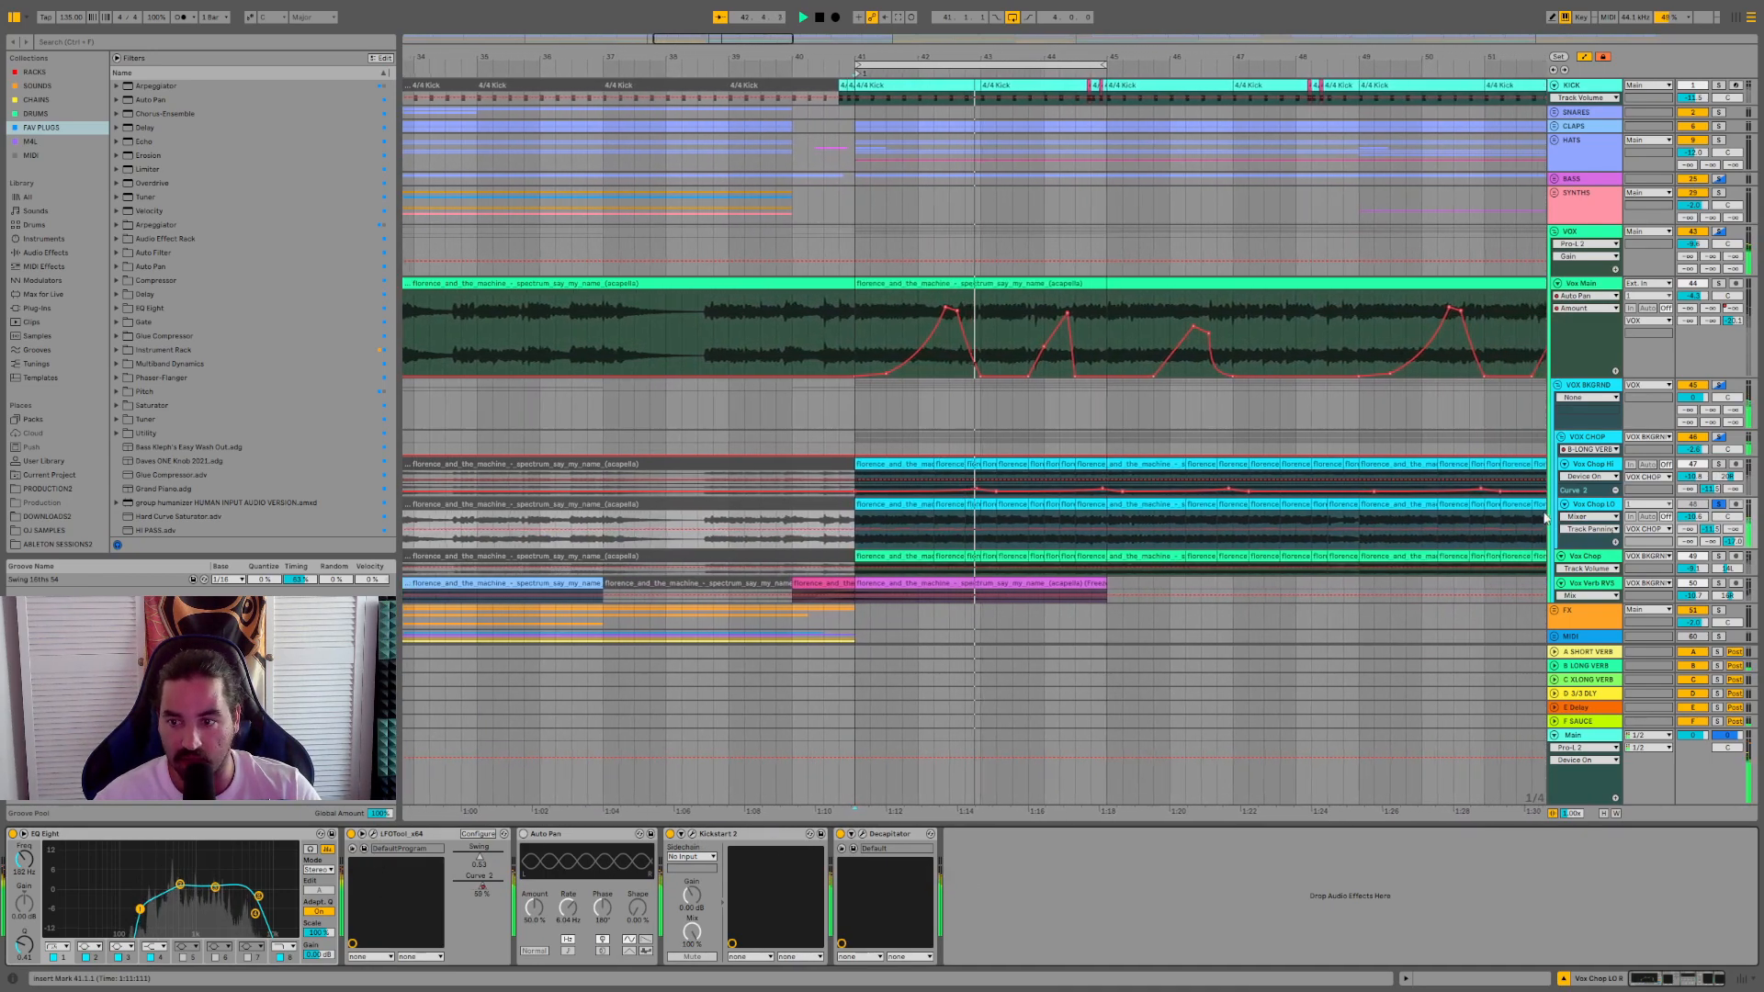
click(1053, 508)
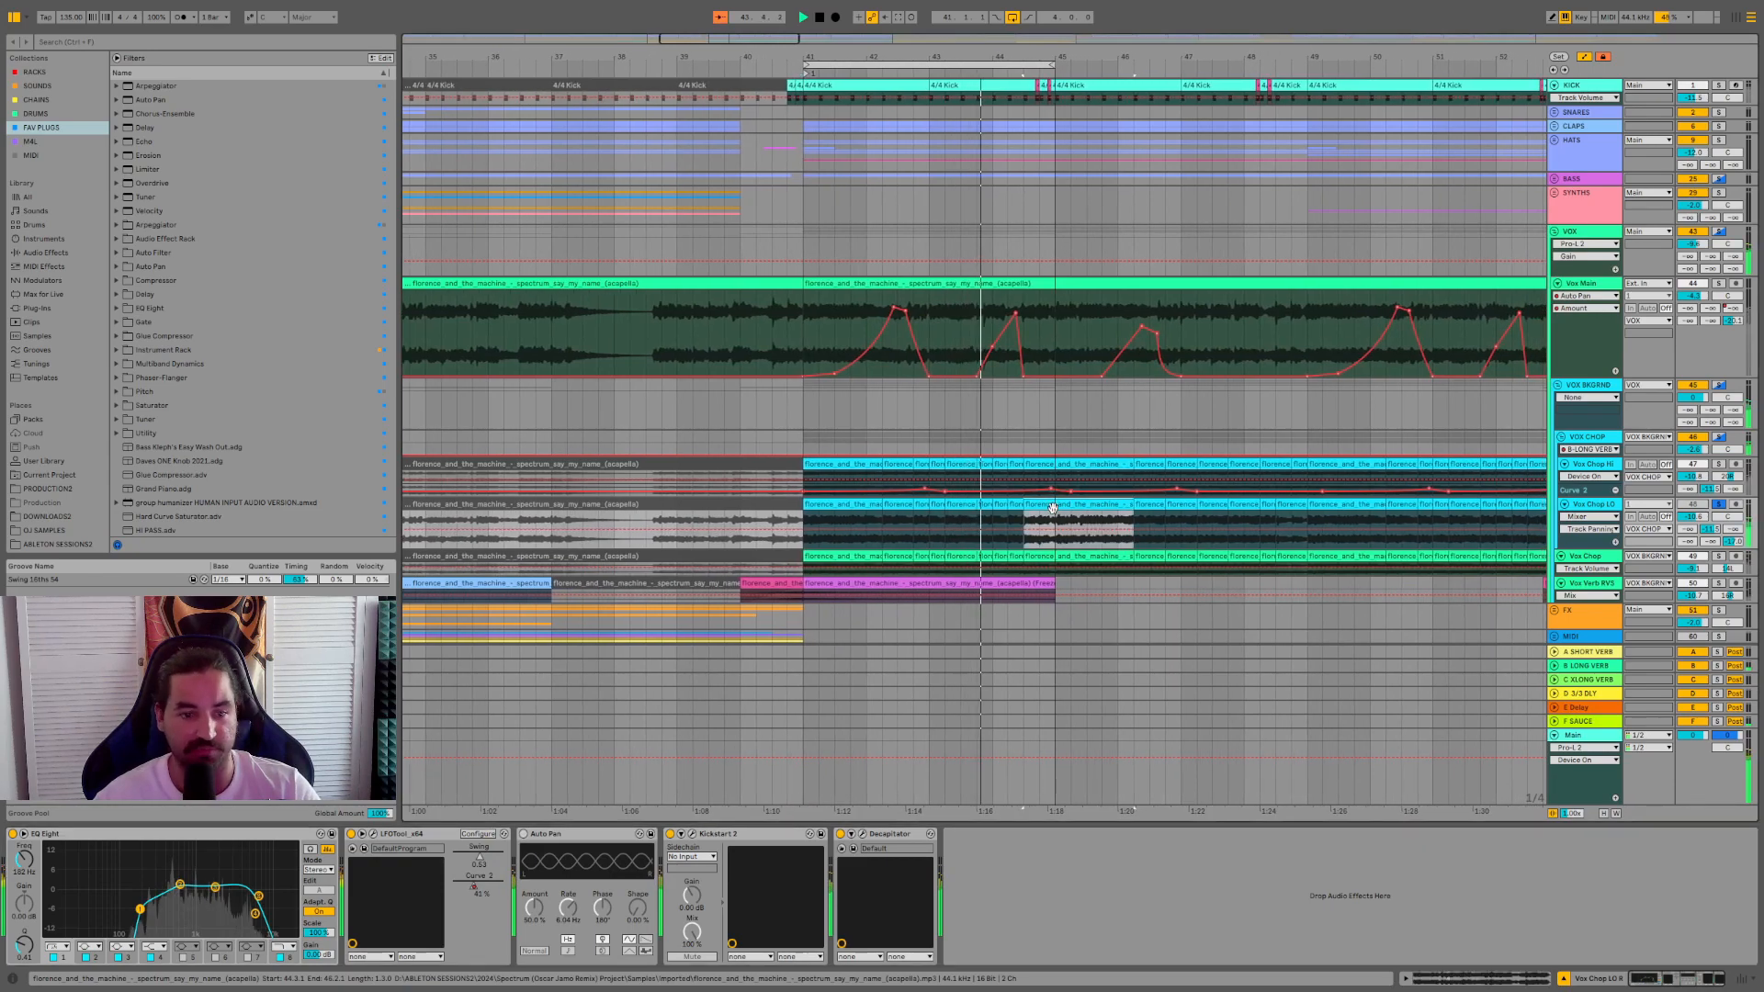
double_click(1053, 508)
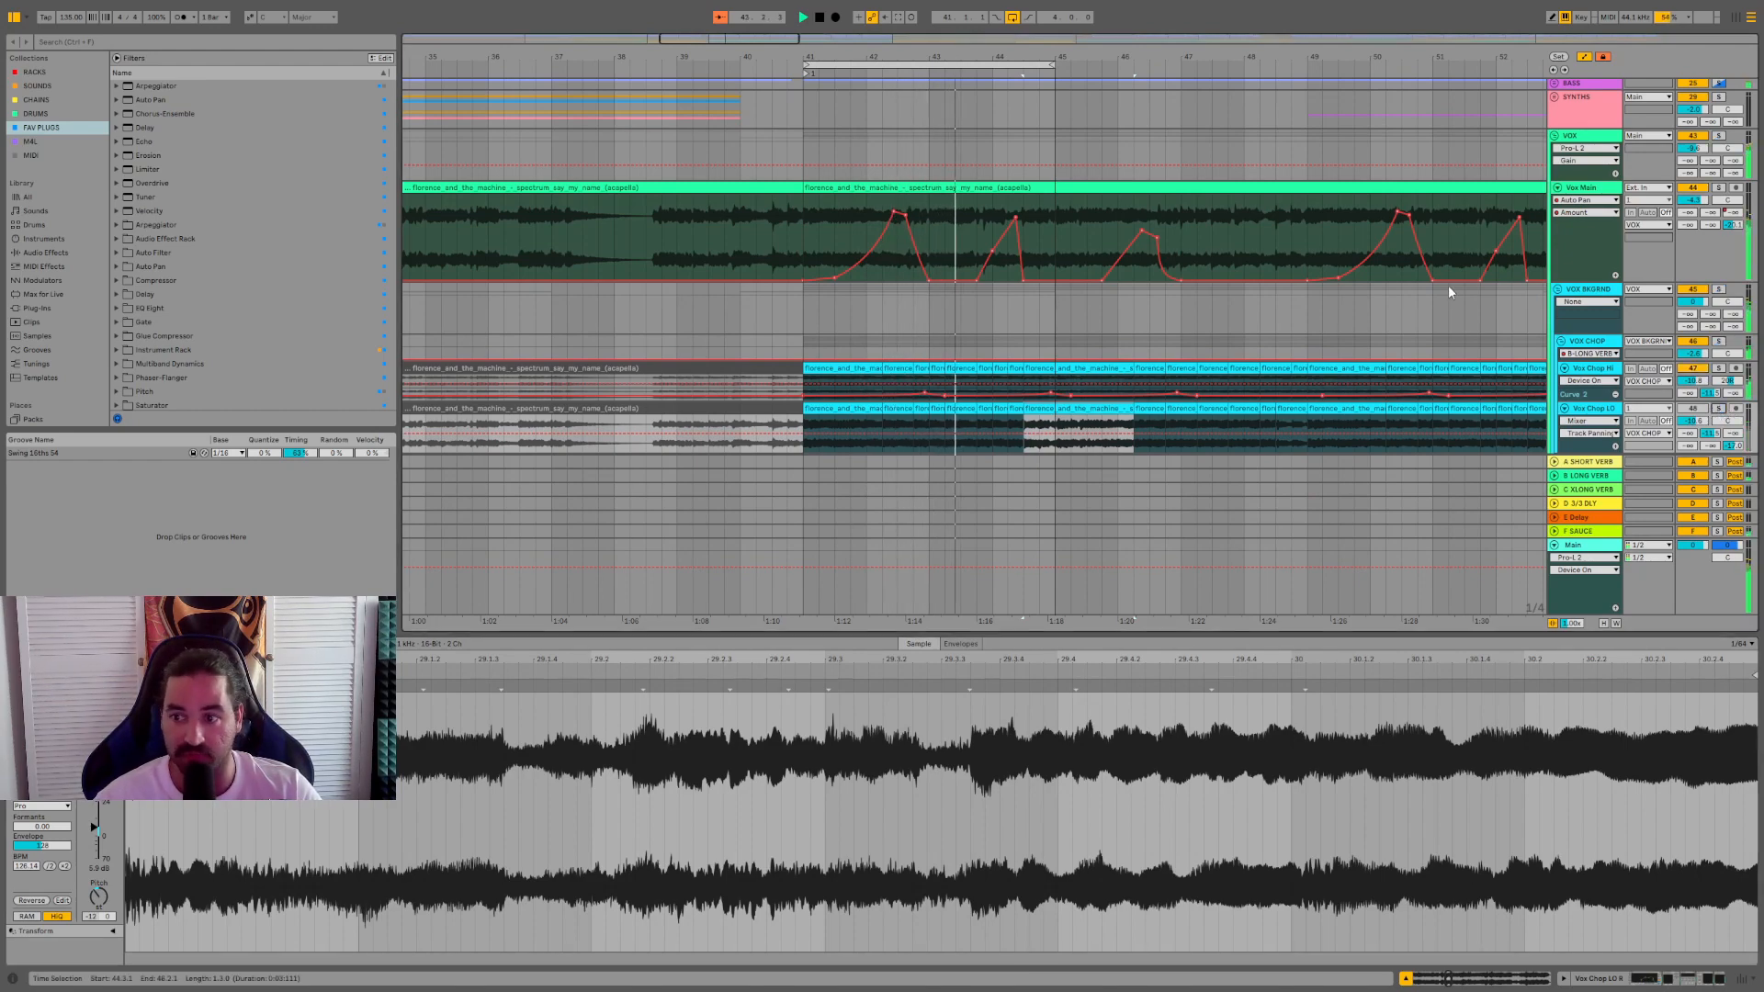
- Enlarge the Vox Verb RVS track to show the waveforms of its reverb clips
scroll(1448, 285, down, 2)
scroll(1413, 343, down, 2)
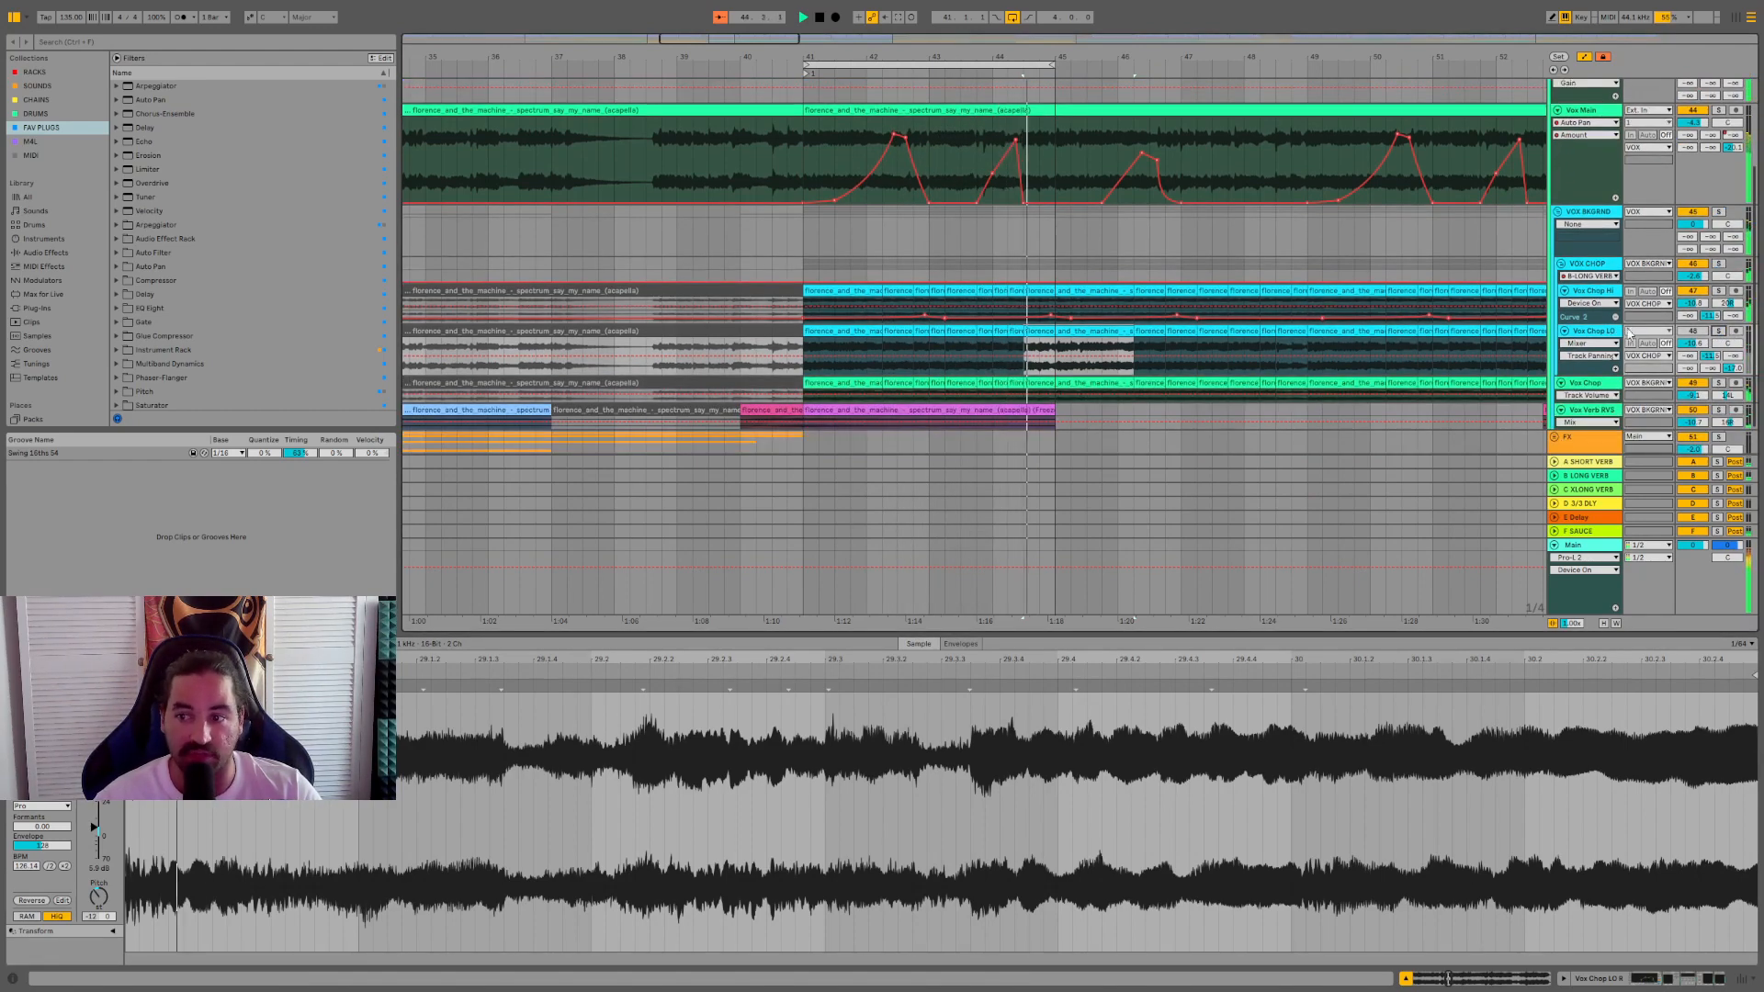
scroll(1617, 368, down, 2)
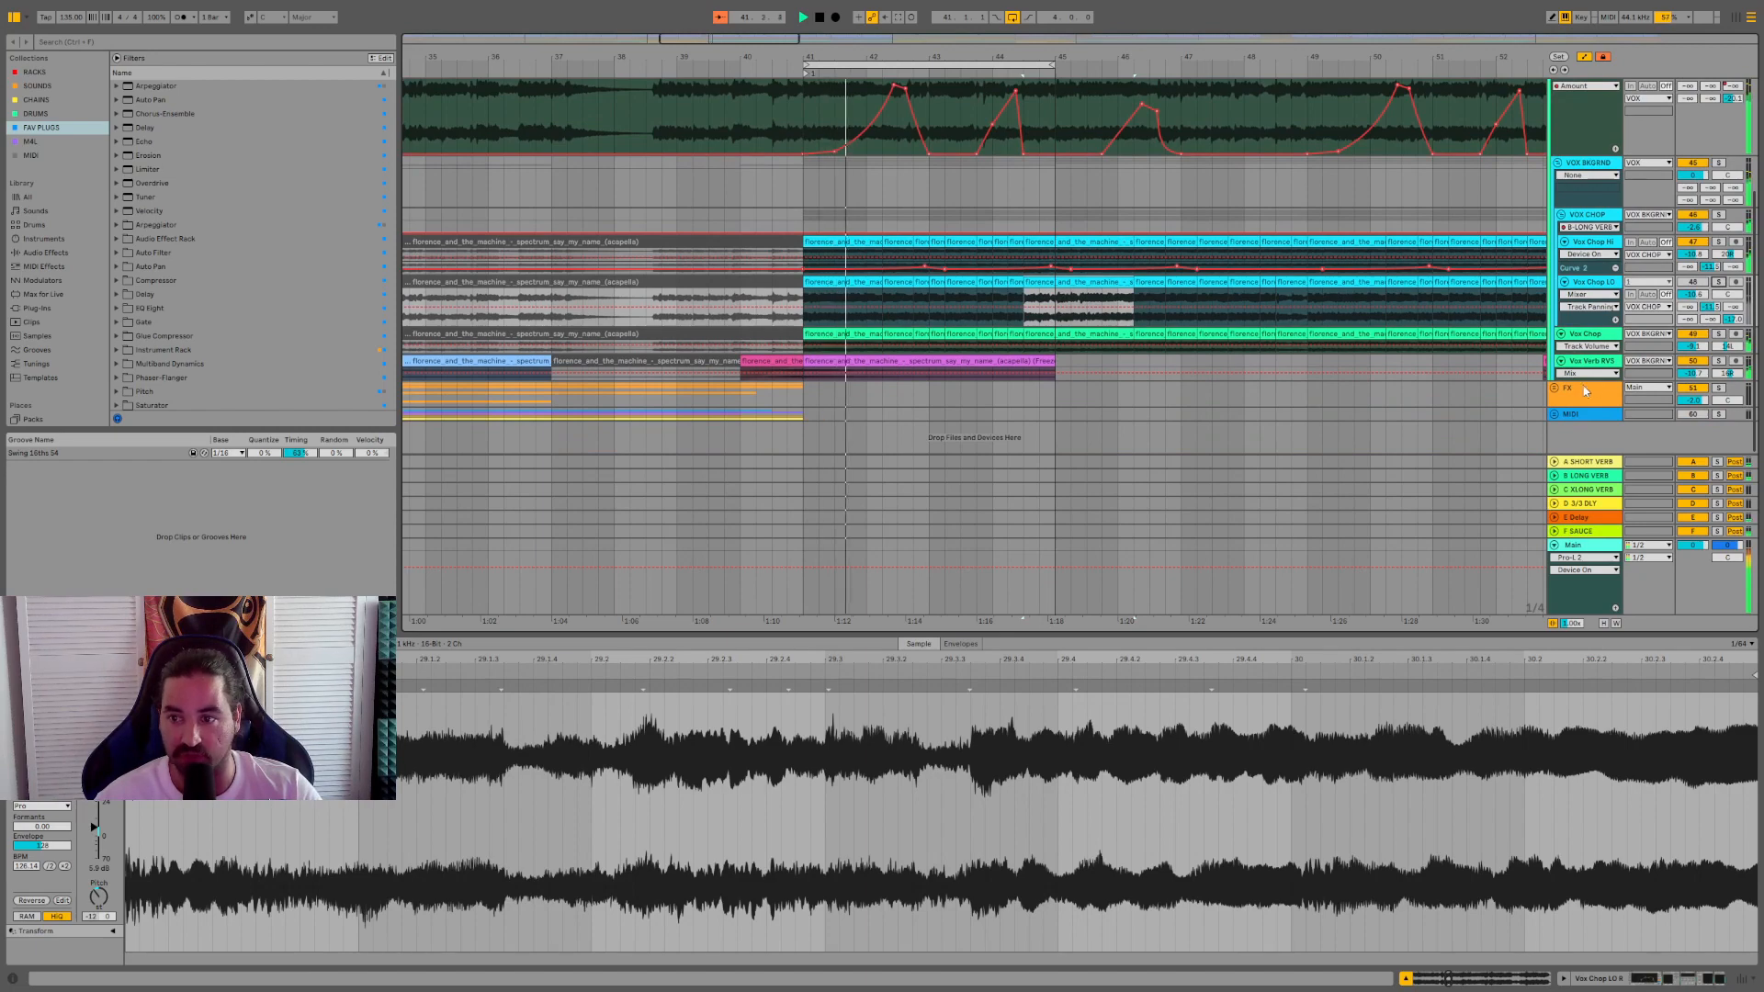
drag(1600, 378, 1600, 465)
scroll(938, 362, down, 3)
- Solo the Vox Verb RVS track and play the clip leading into bar 41
click(770, 288)
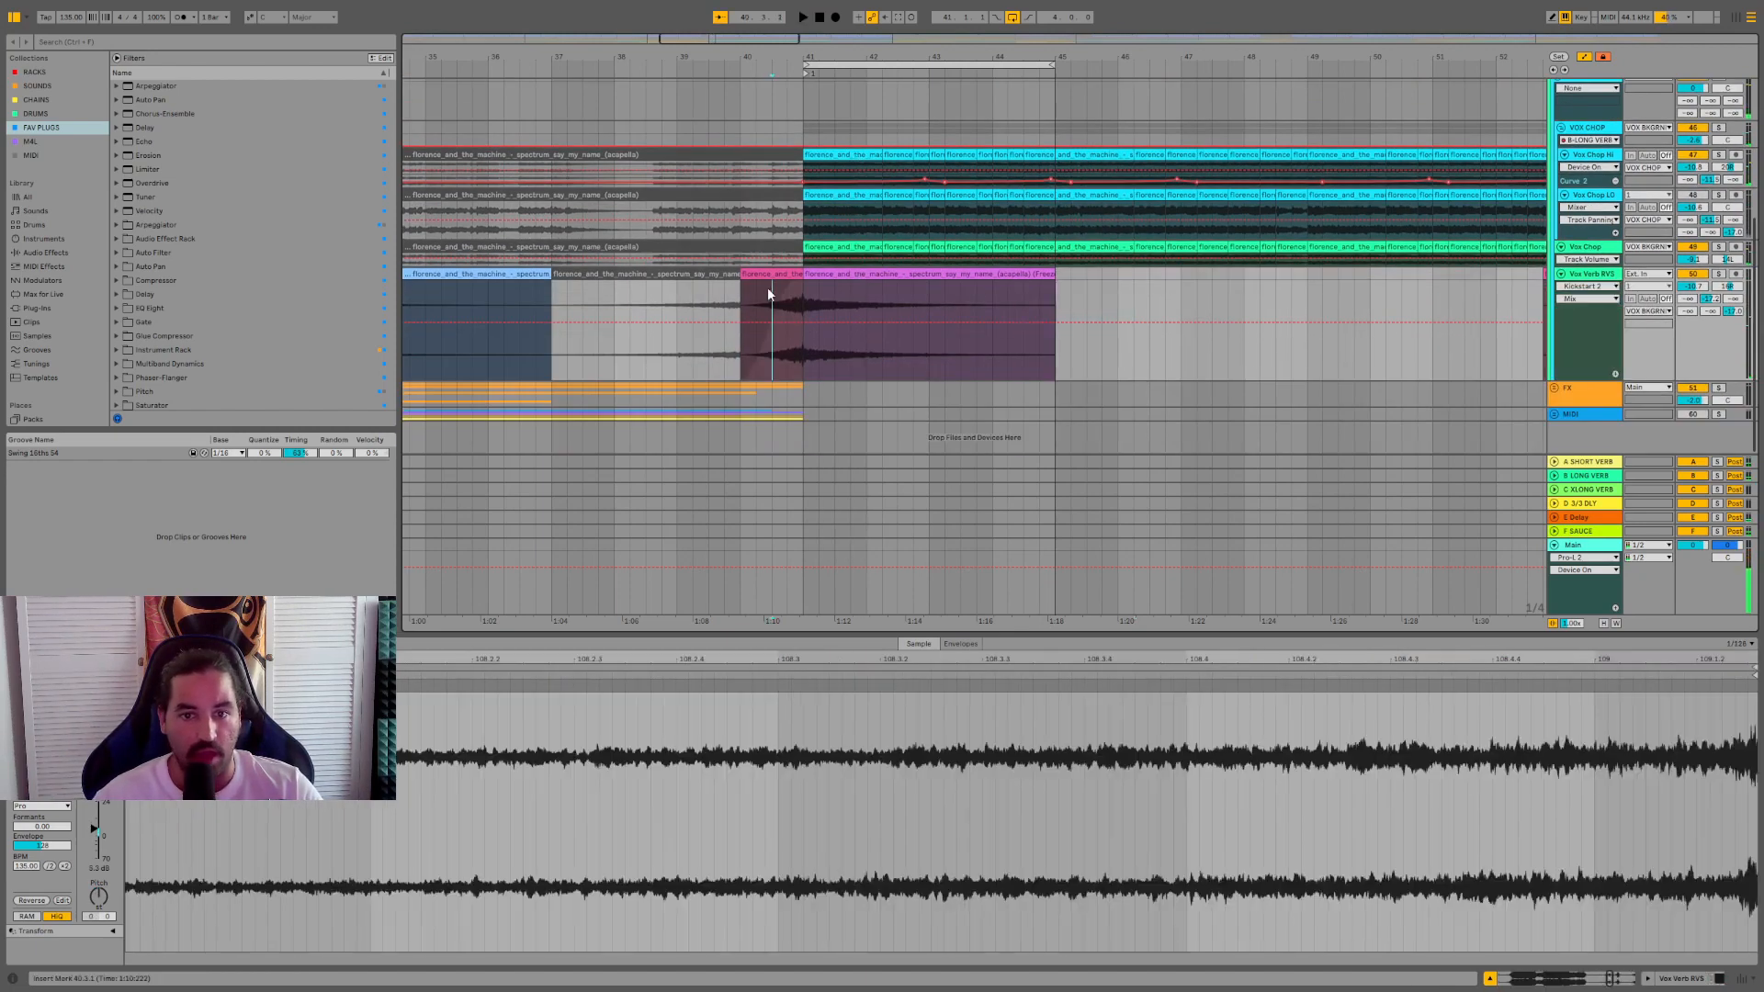
key(space)
key(space)
click(1719, 275)
key(space)
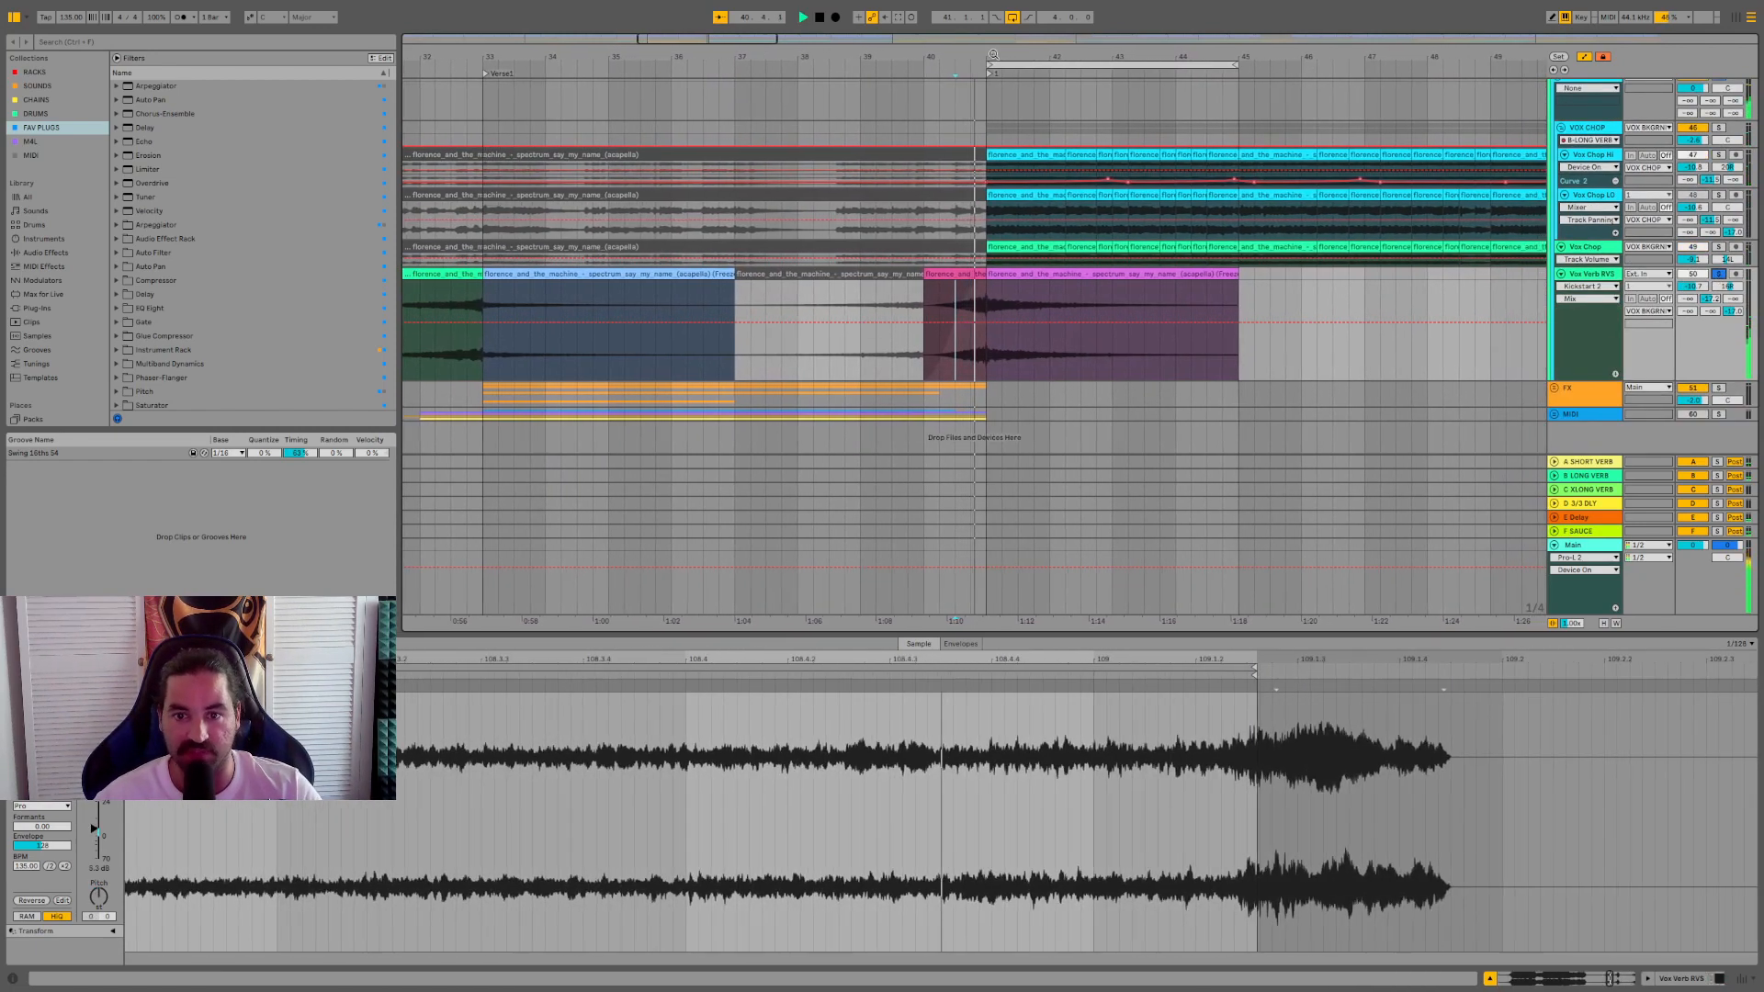
- Enlarge the Vox Chop HI track and select the opening of its clip at bar 41
drag(947, 59, 616, 167)
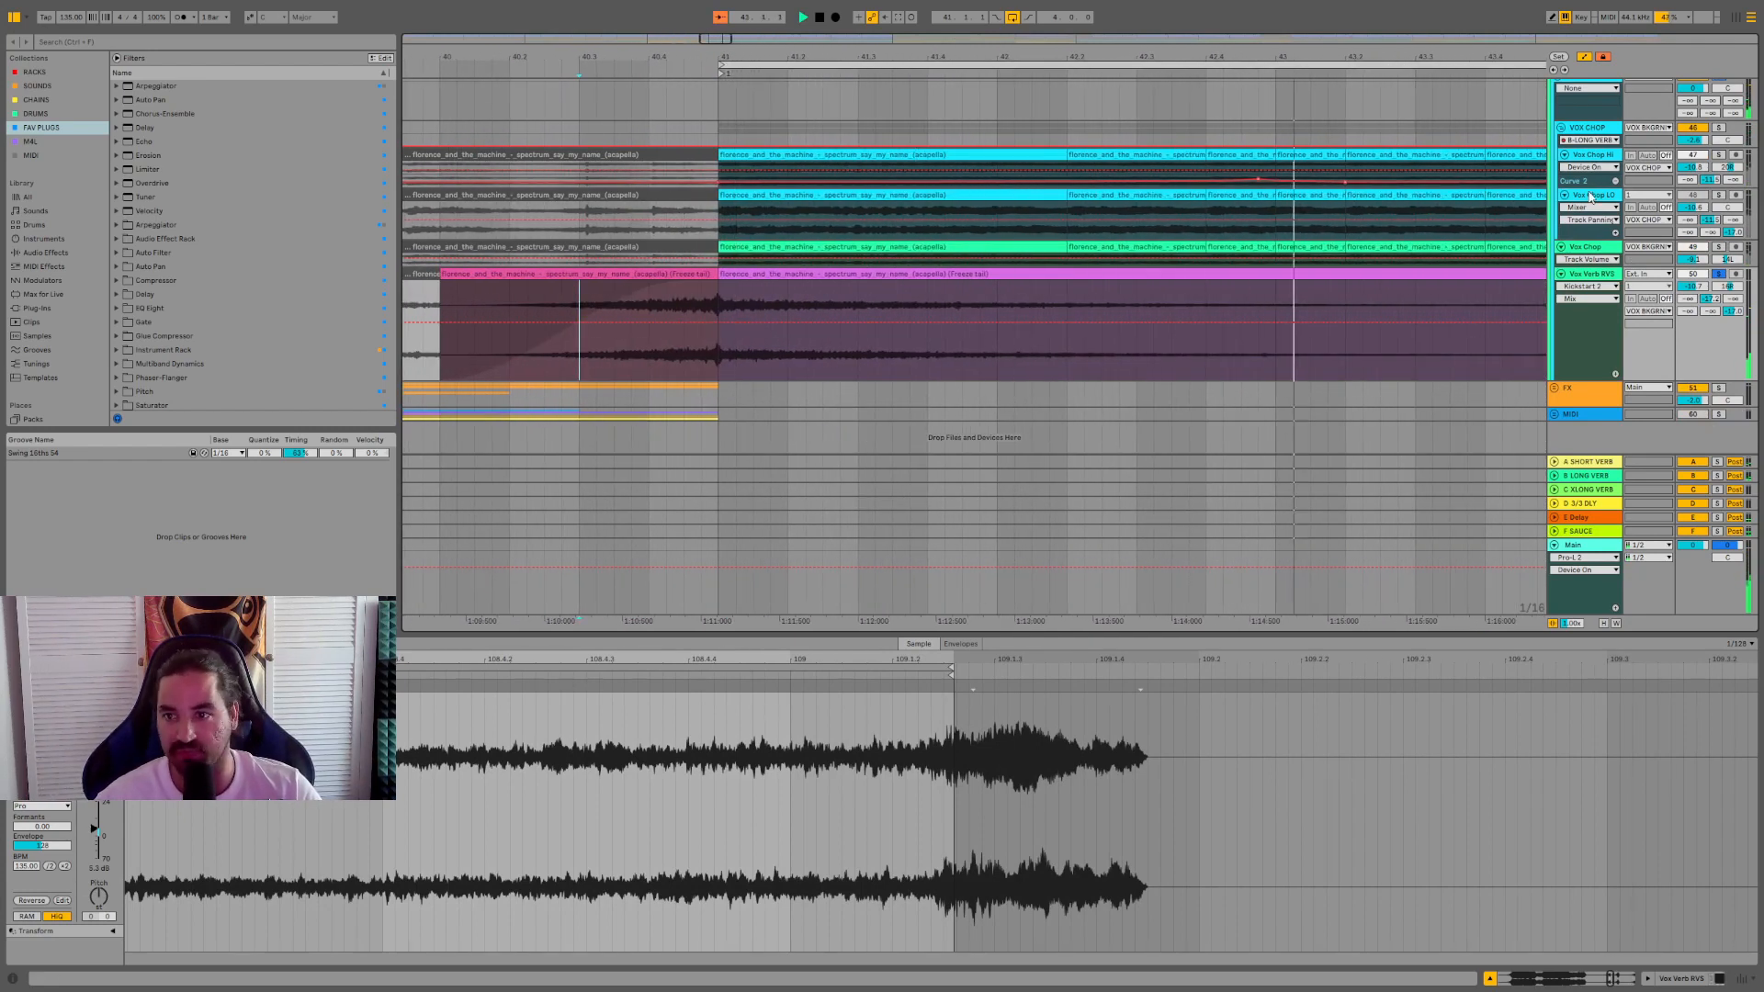
drag(1602, 188, 1602, 350)
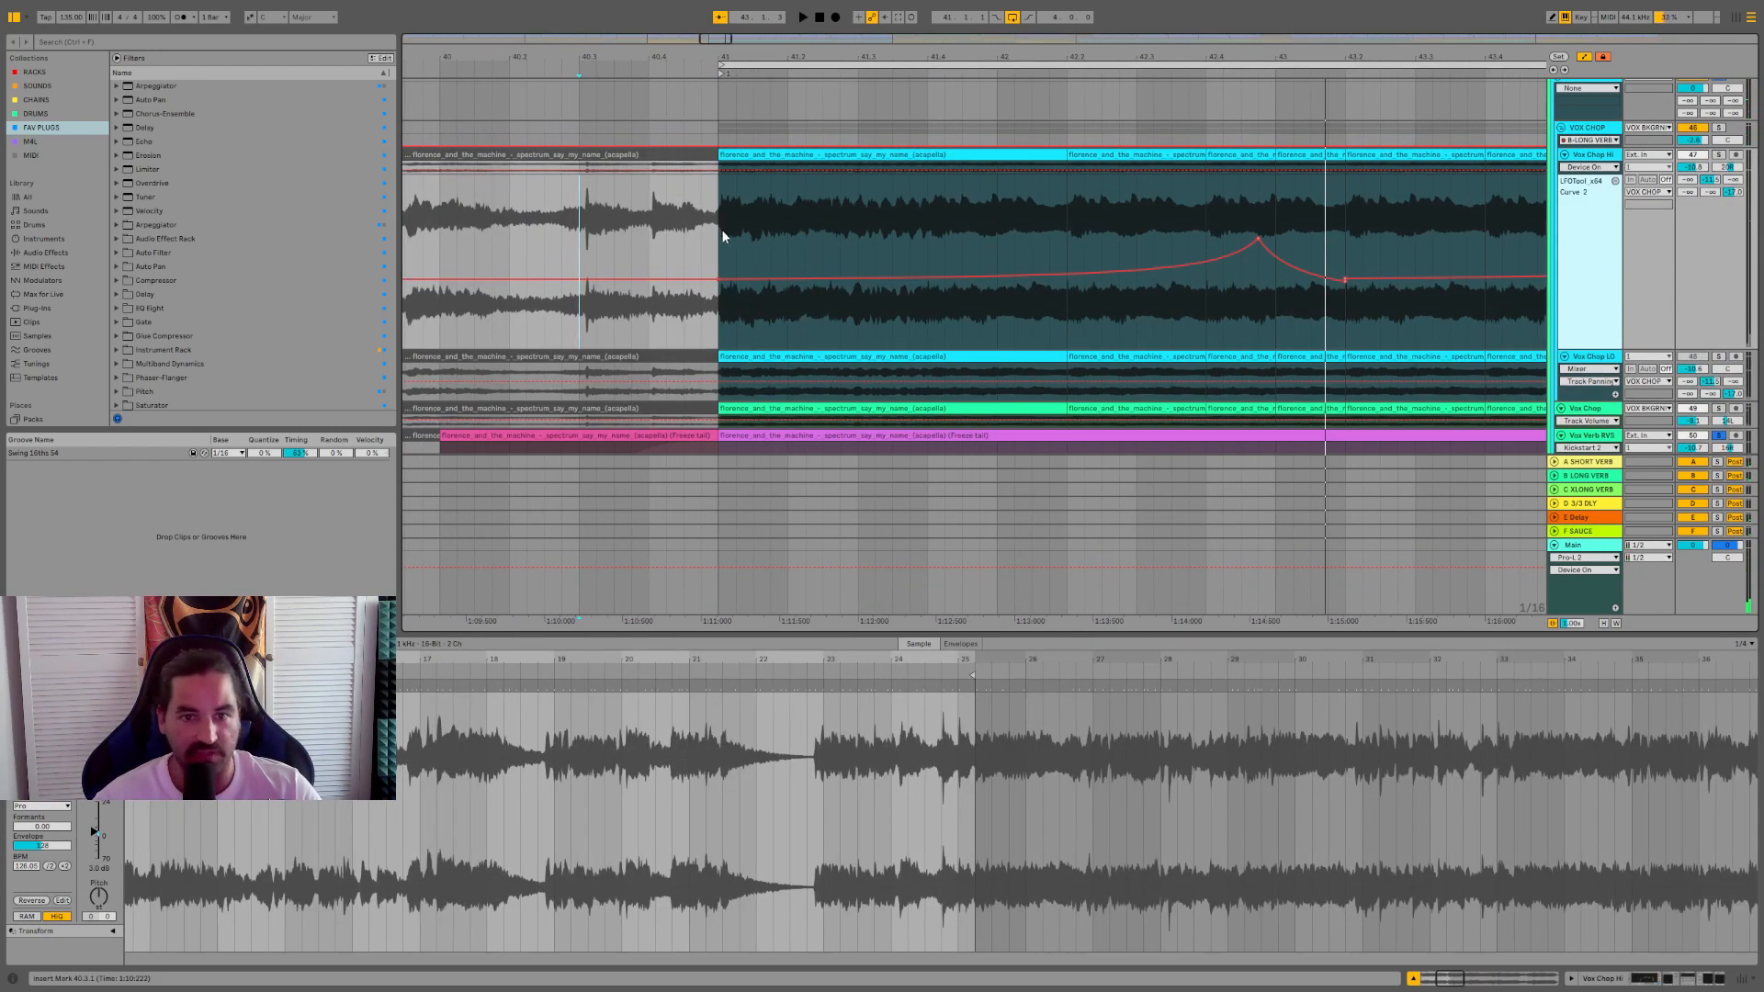
click(720, 226)
drag(720, 230, 751, 225)
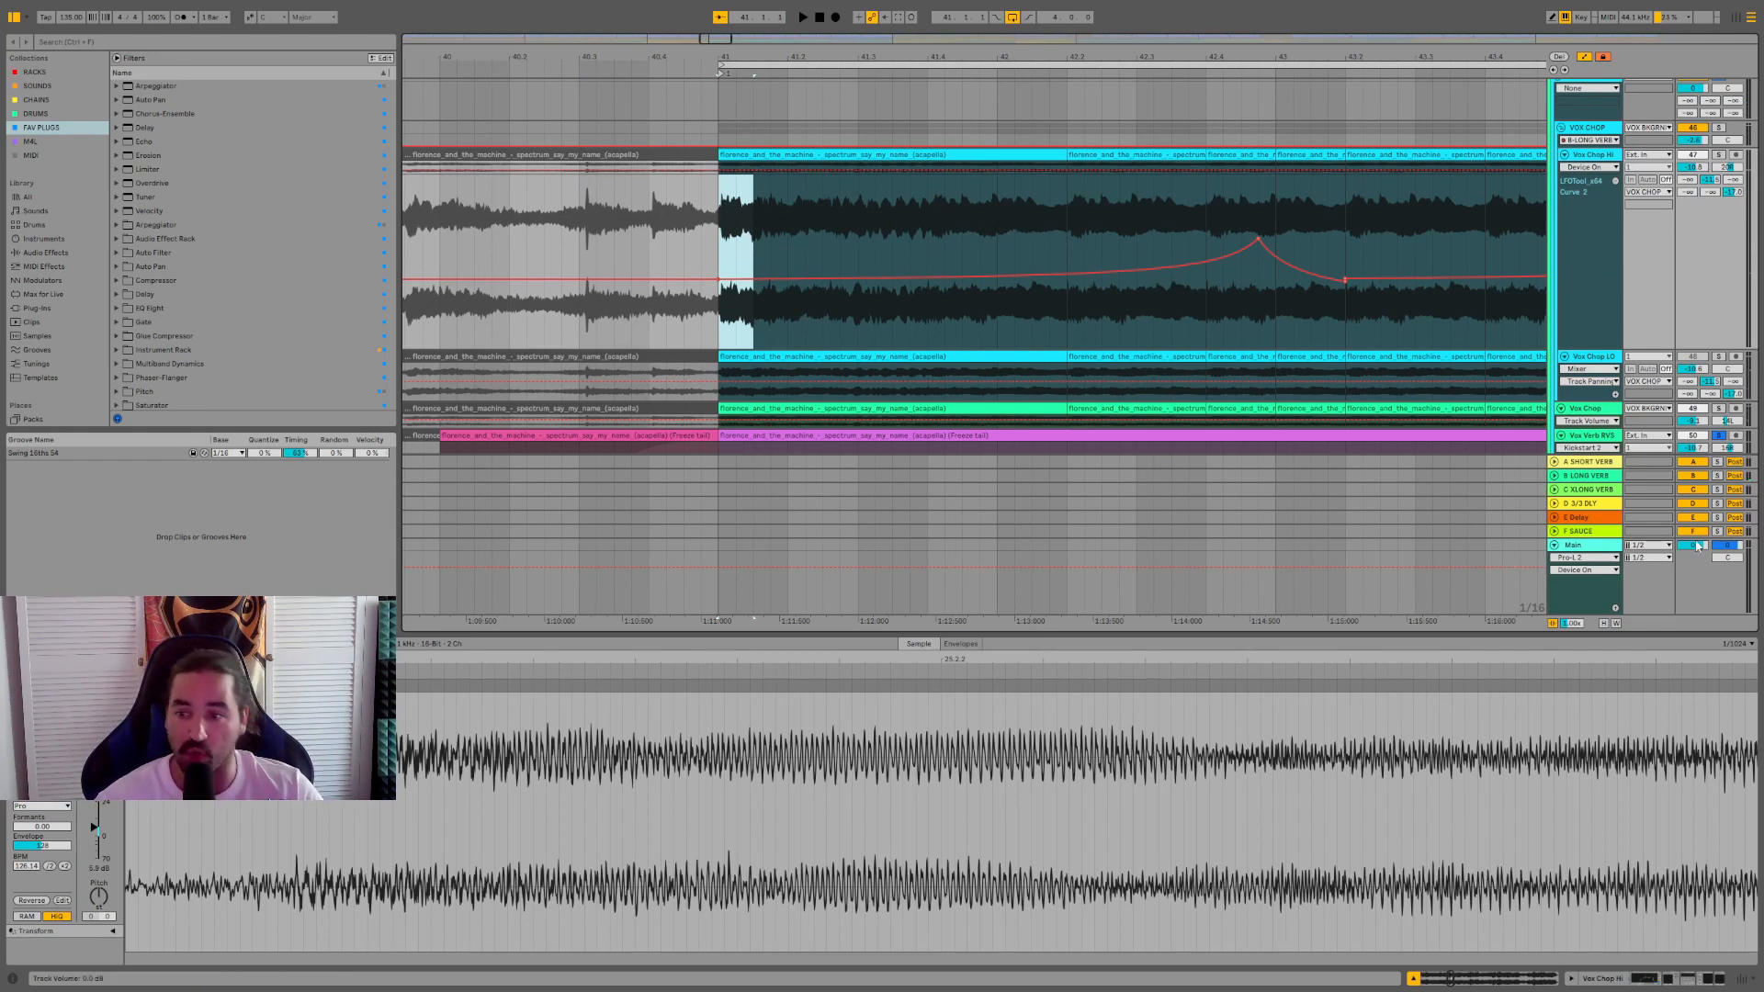
- Inspect the Vox Chop HI clip boundary at bar 41 by selecting across it, leaving the insert marker at the clip's start
click(1604, 495)
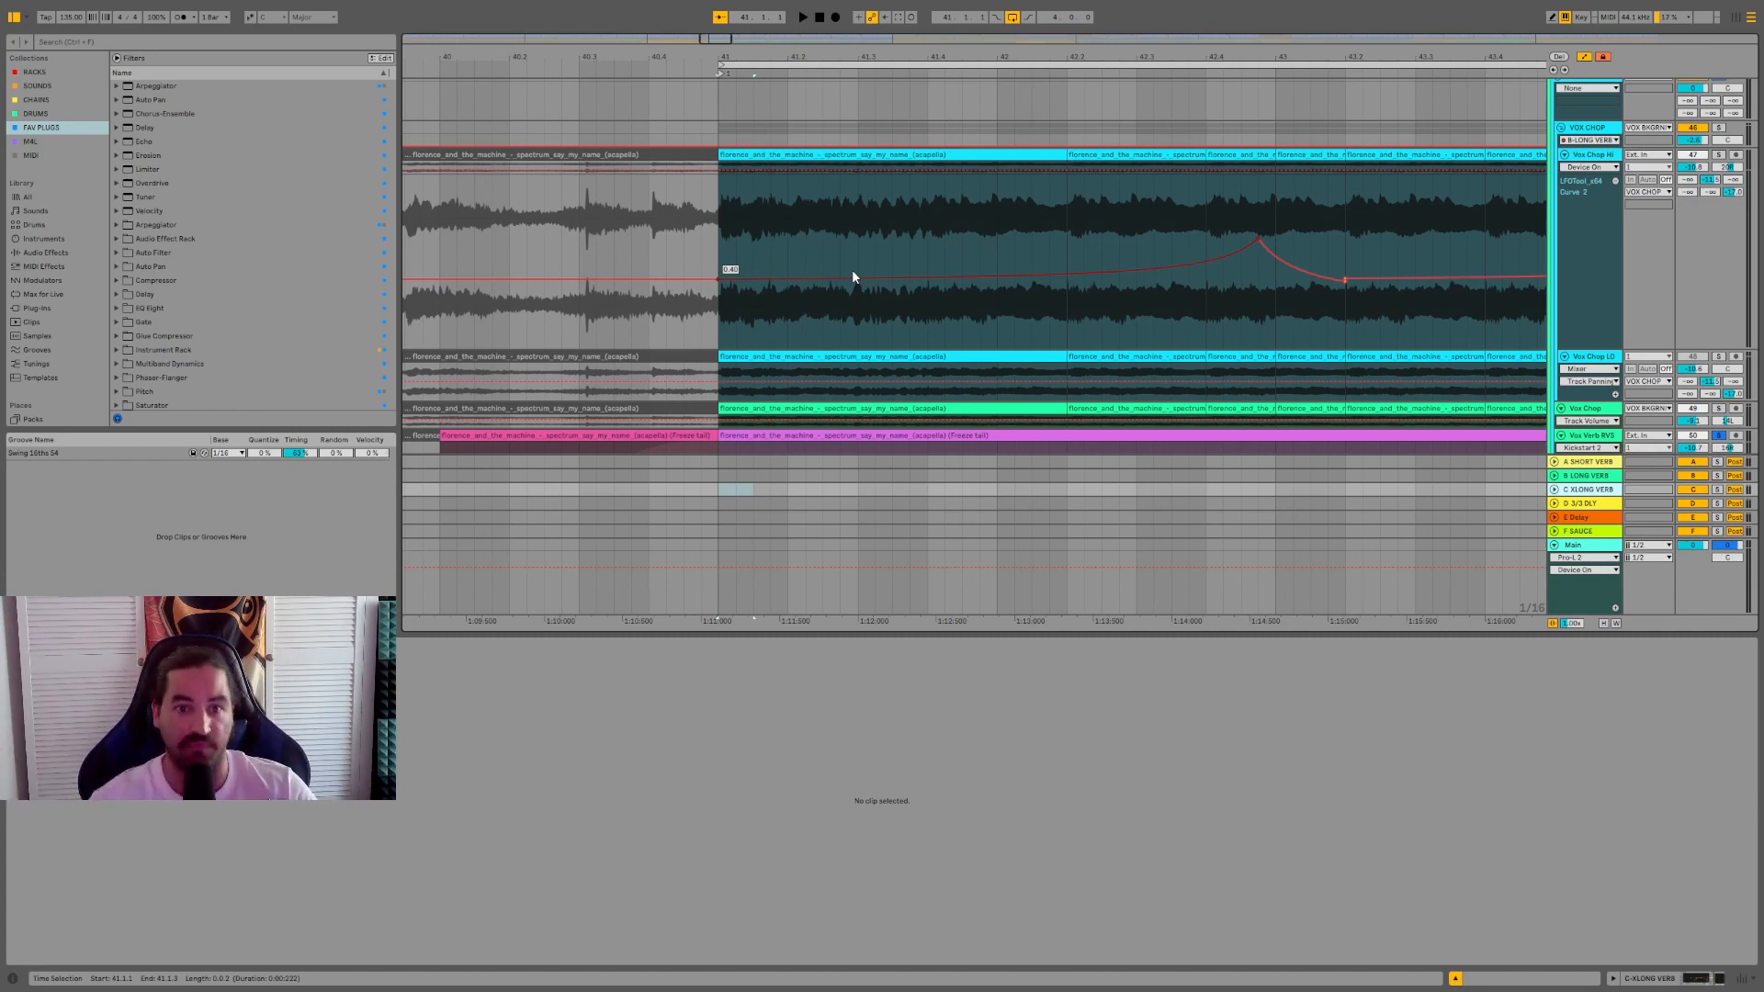
drag(733, 57, 733, 138)
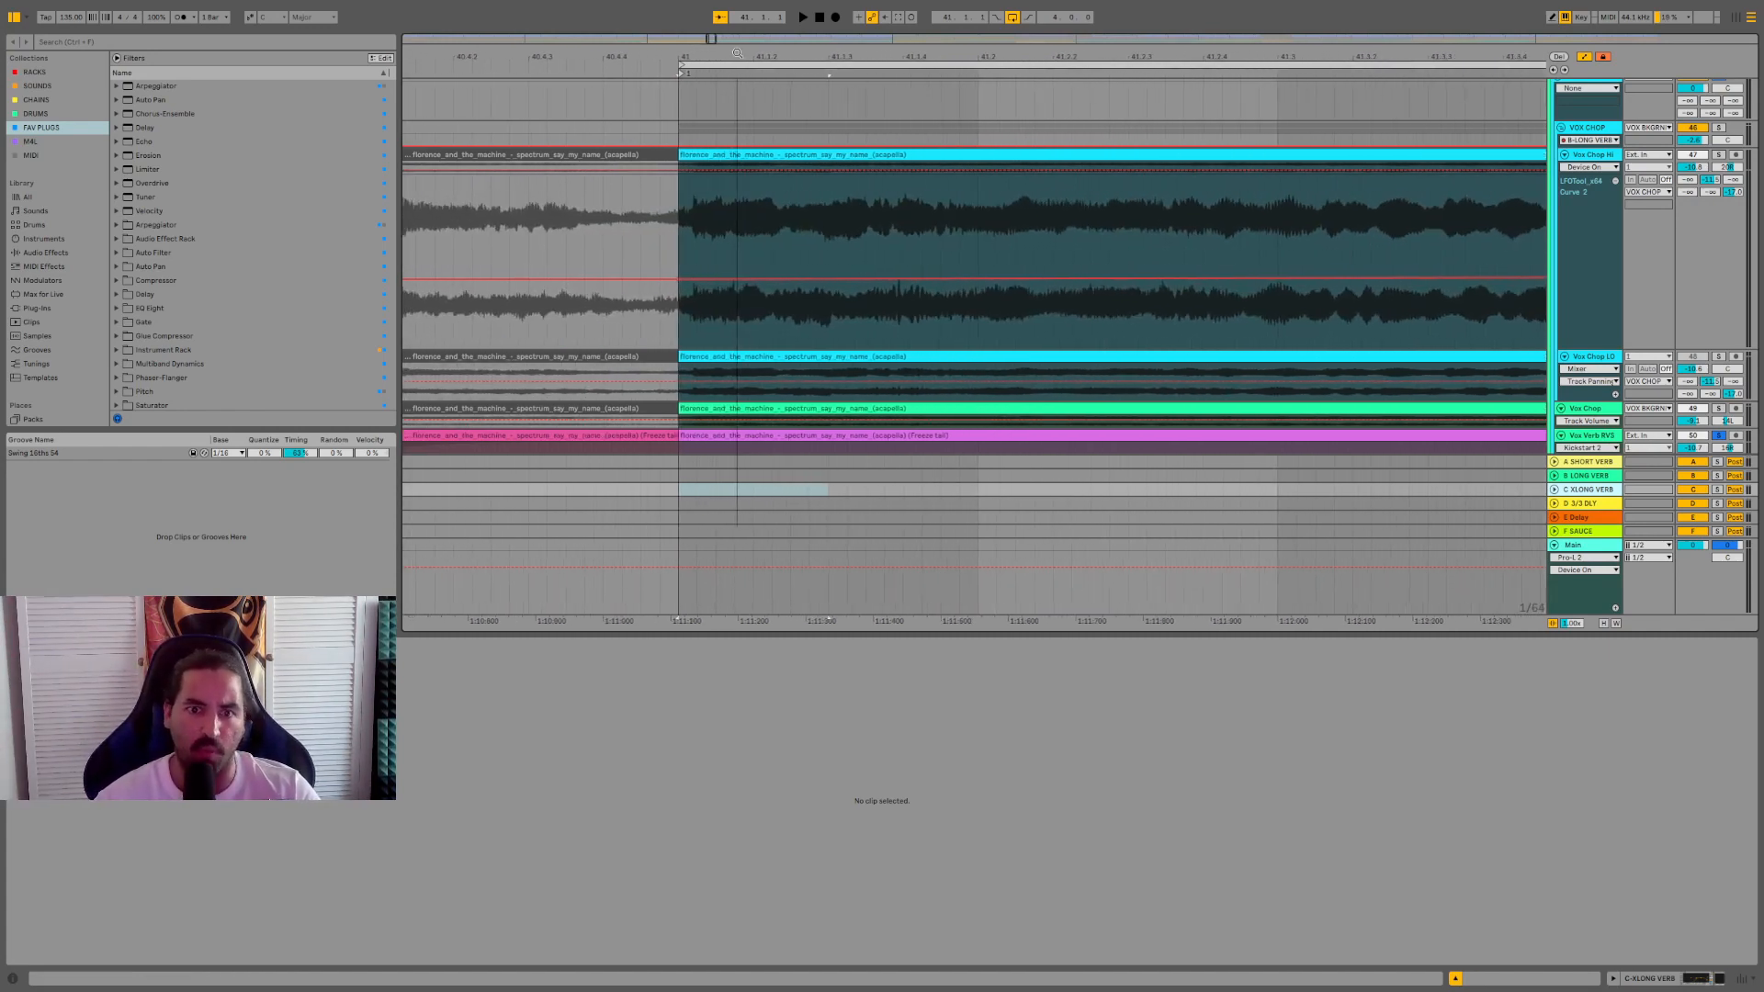
drag(667, 261, 775, 213)
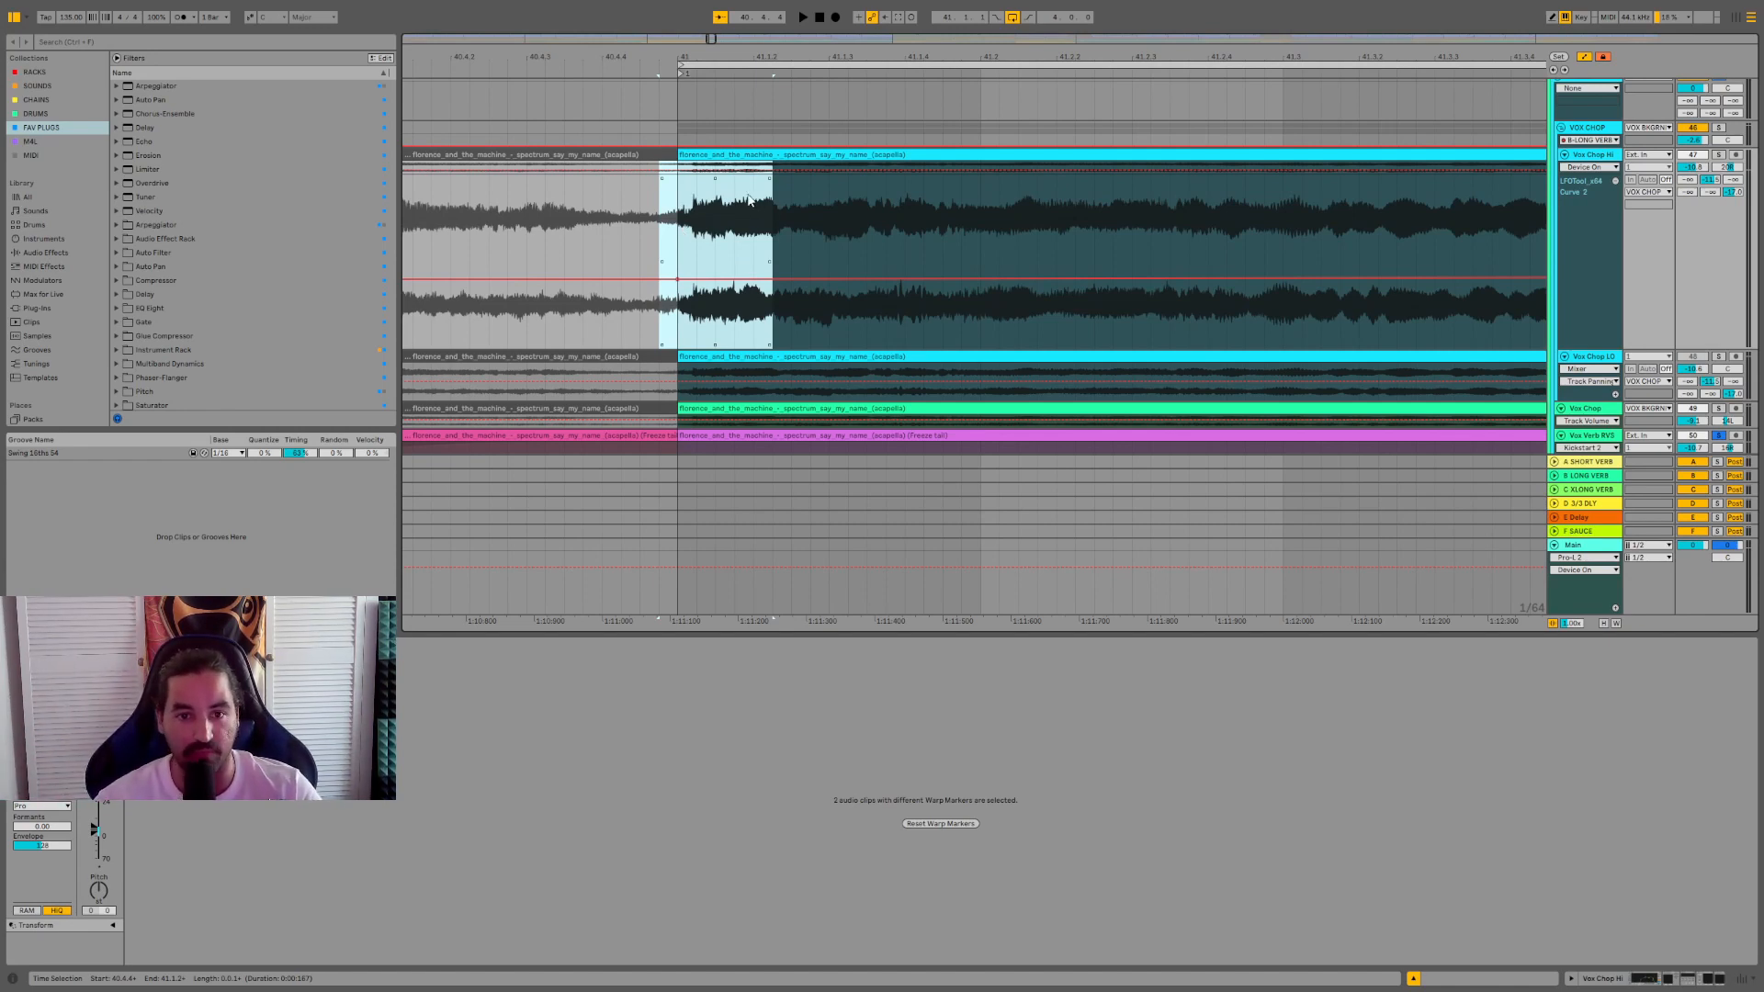
click(679, 255)
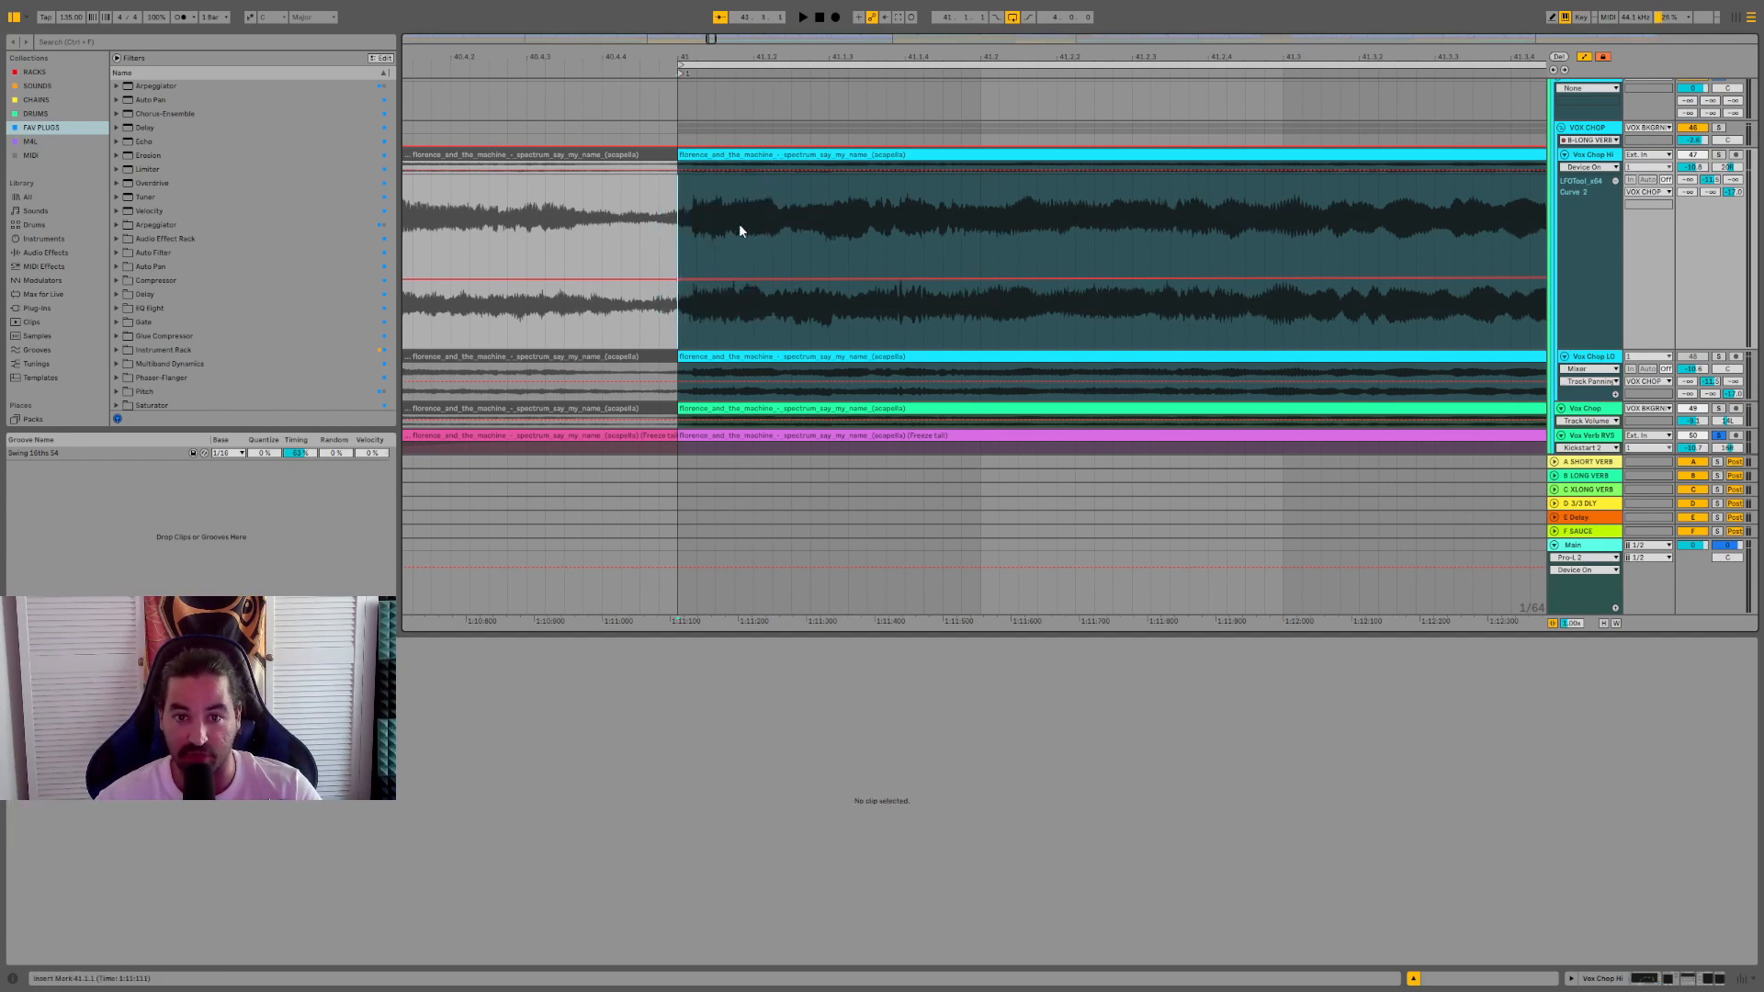
- Try an automation ramp at the start of the Vox Chop HI clip at bar 41, and undo it
double_click(780, 219)
drag(779, 219, 759, 219)
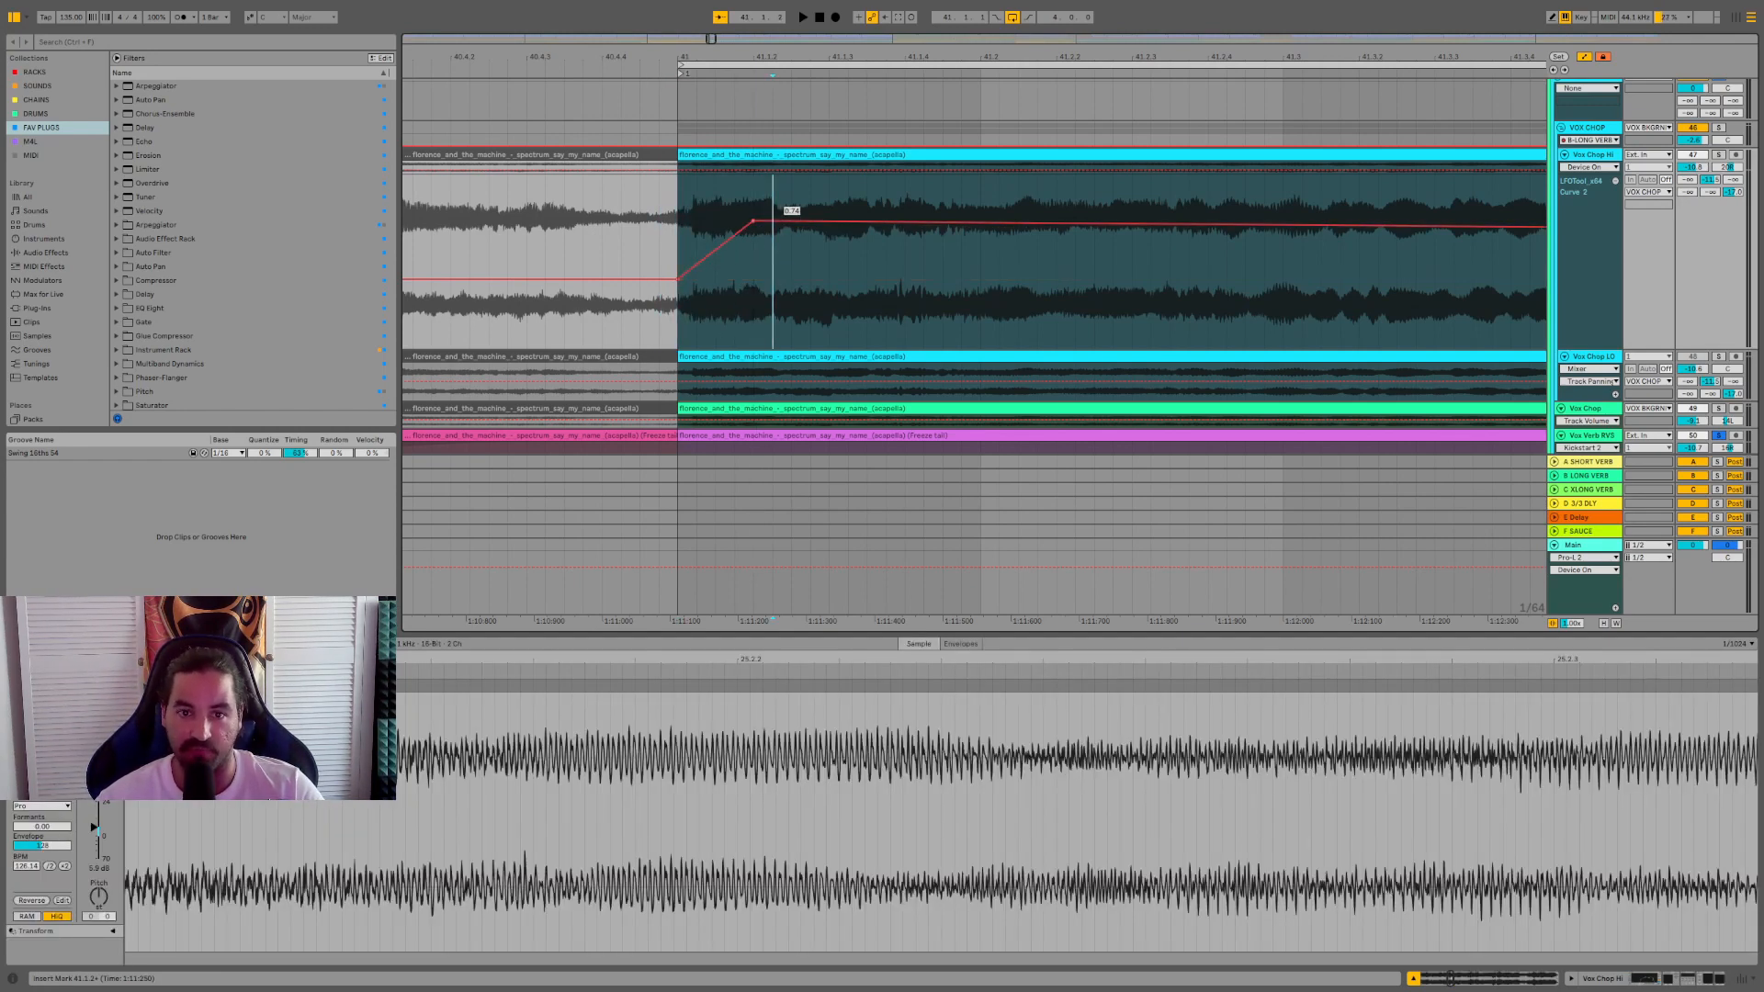
key(ctrl+z)
key(ctrl+z)
click(761, 307)
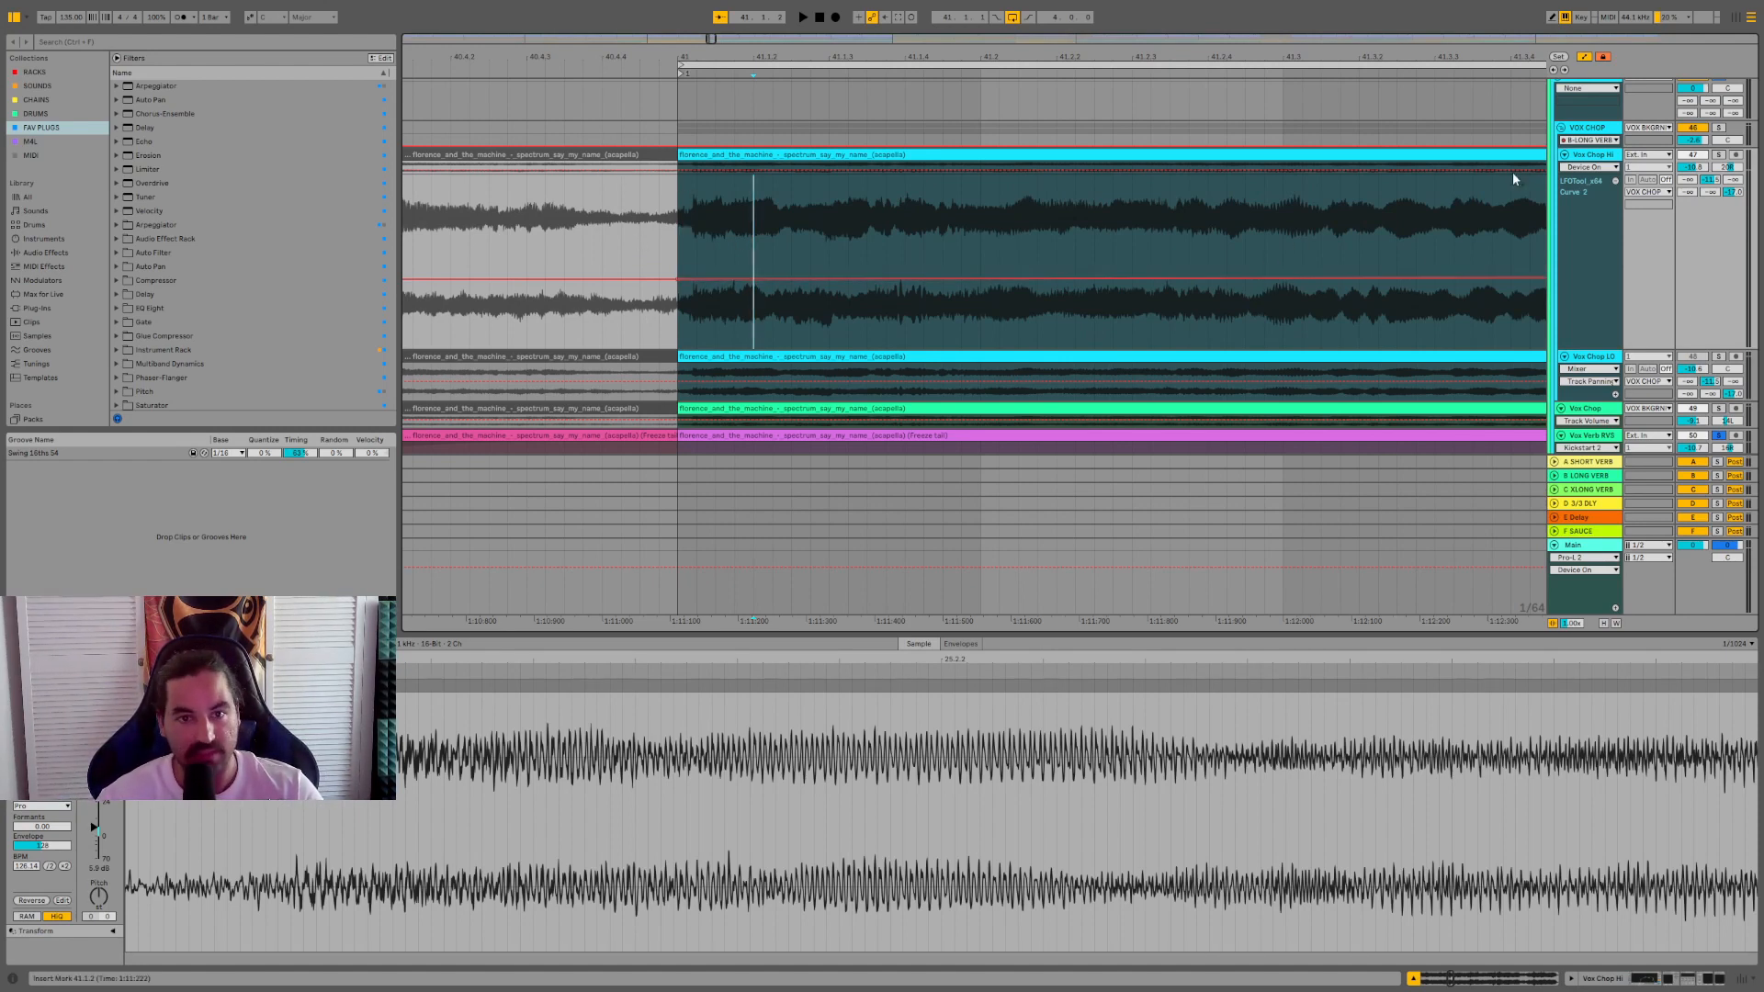
- Collapse the VOX CHOP and VOX BKGRND groups and show the FX group's clips leading into bar 41
click(1562, 129)
scroll(1545, 212, up, 2)
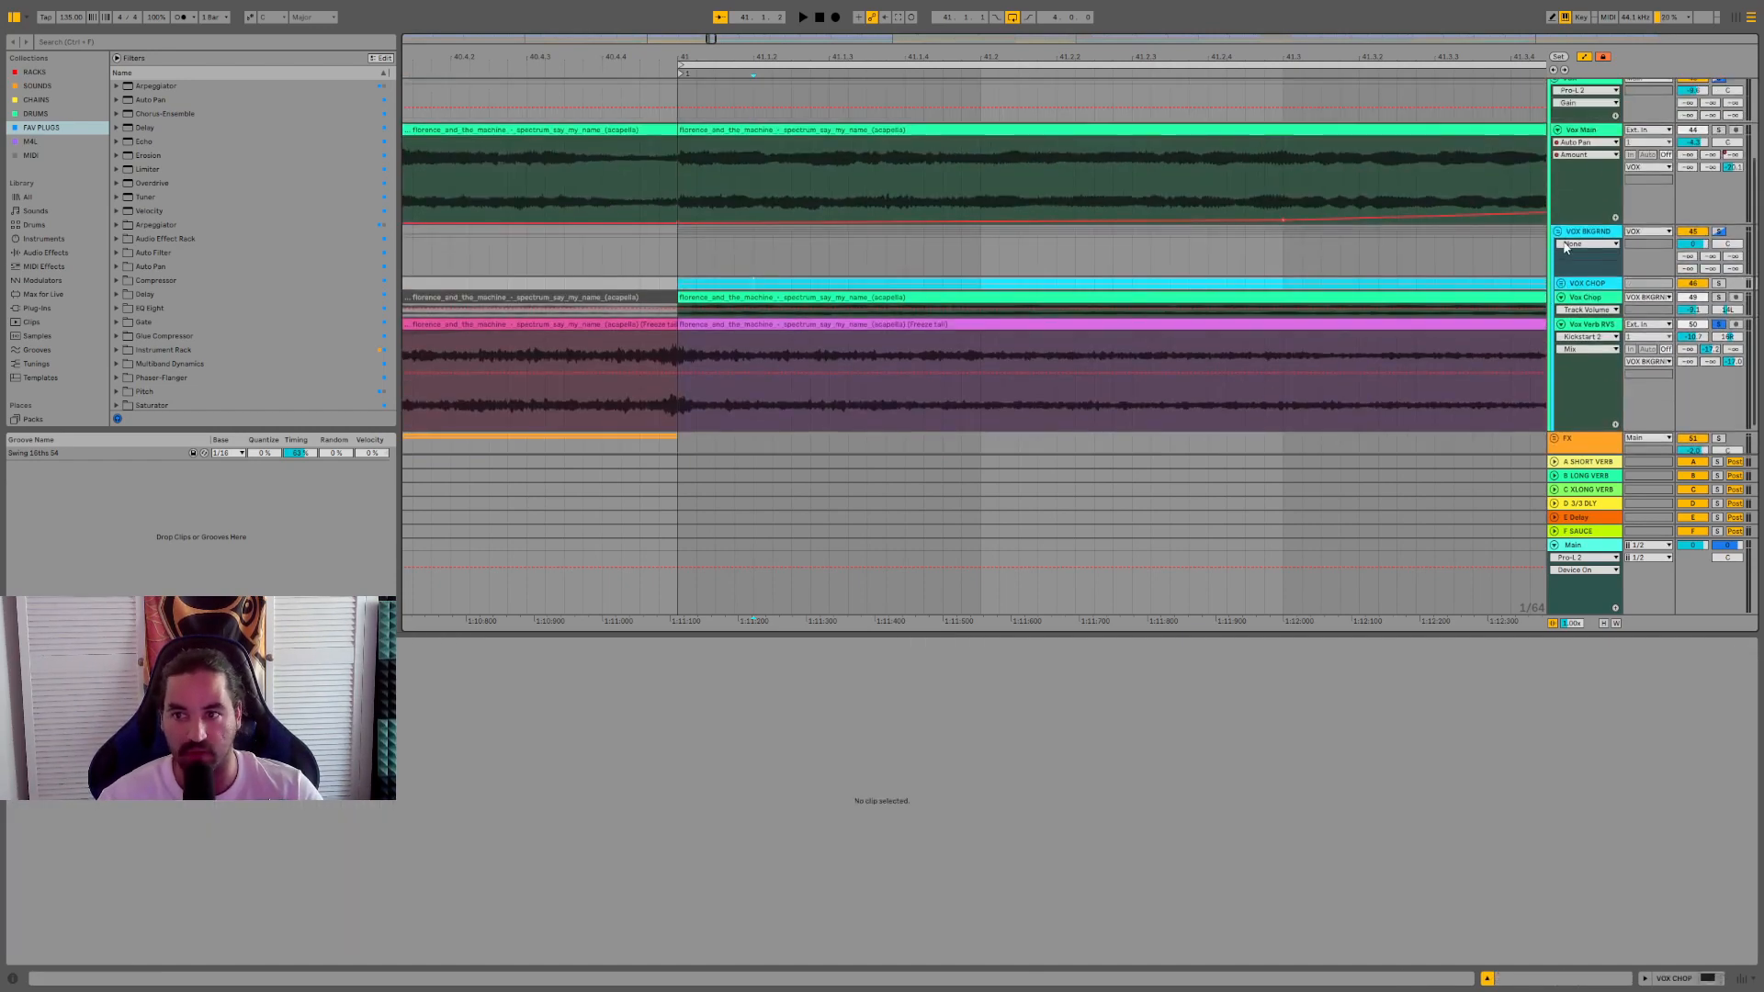
click(1556, 232)
click(1554, 246)
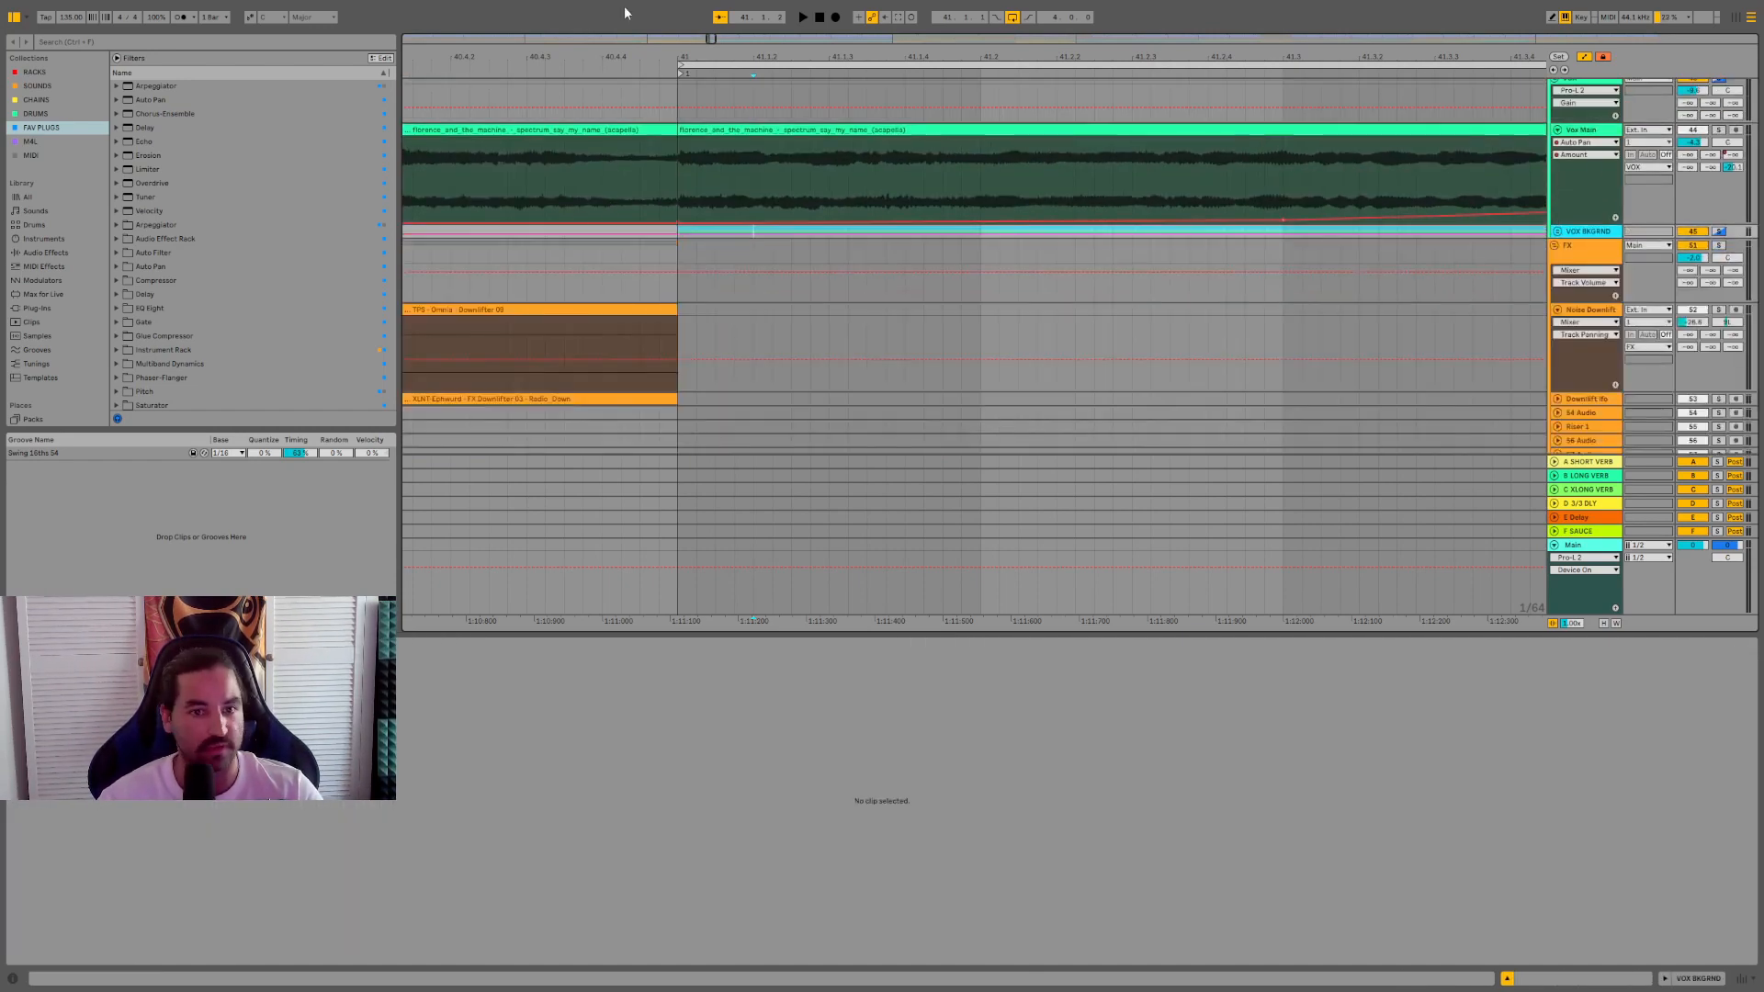
drag(718, 53, 1096, 11)
scroll(828, 253, down, 2)
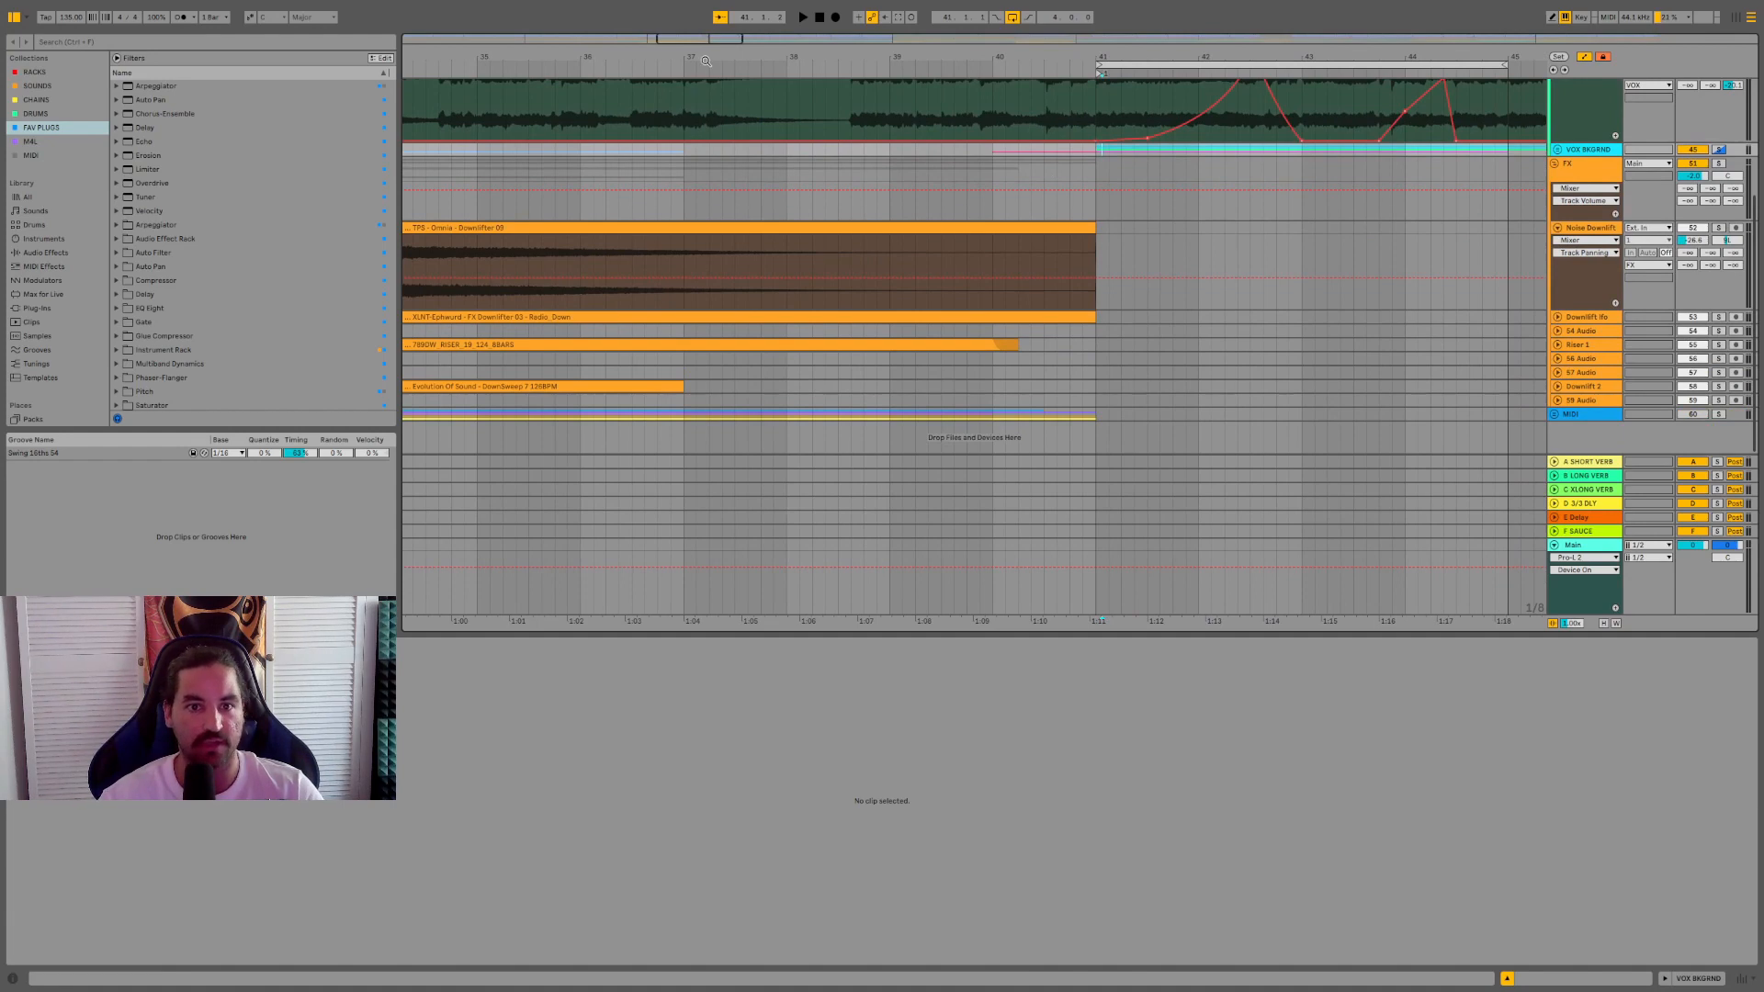
- Solo the FX group and play it from the start of the verse at bar 33
drag(705, 61, 1197, 21)
click(1050, 194)
key(space)
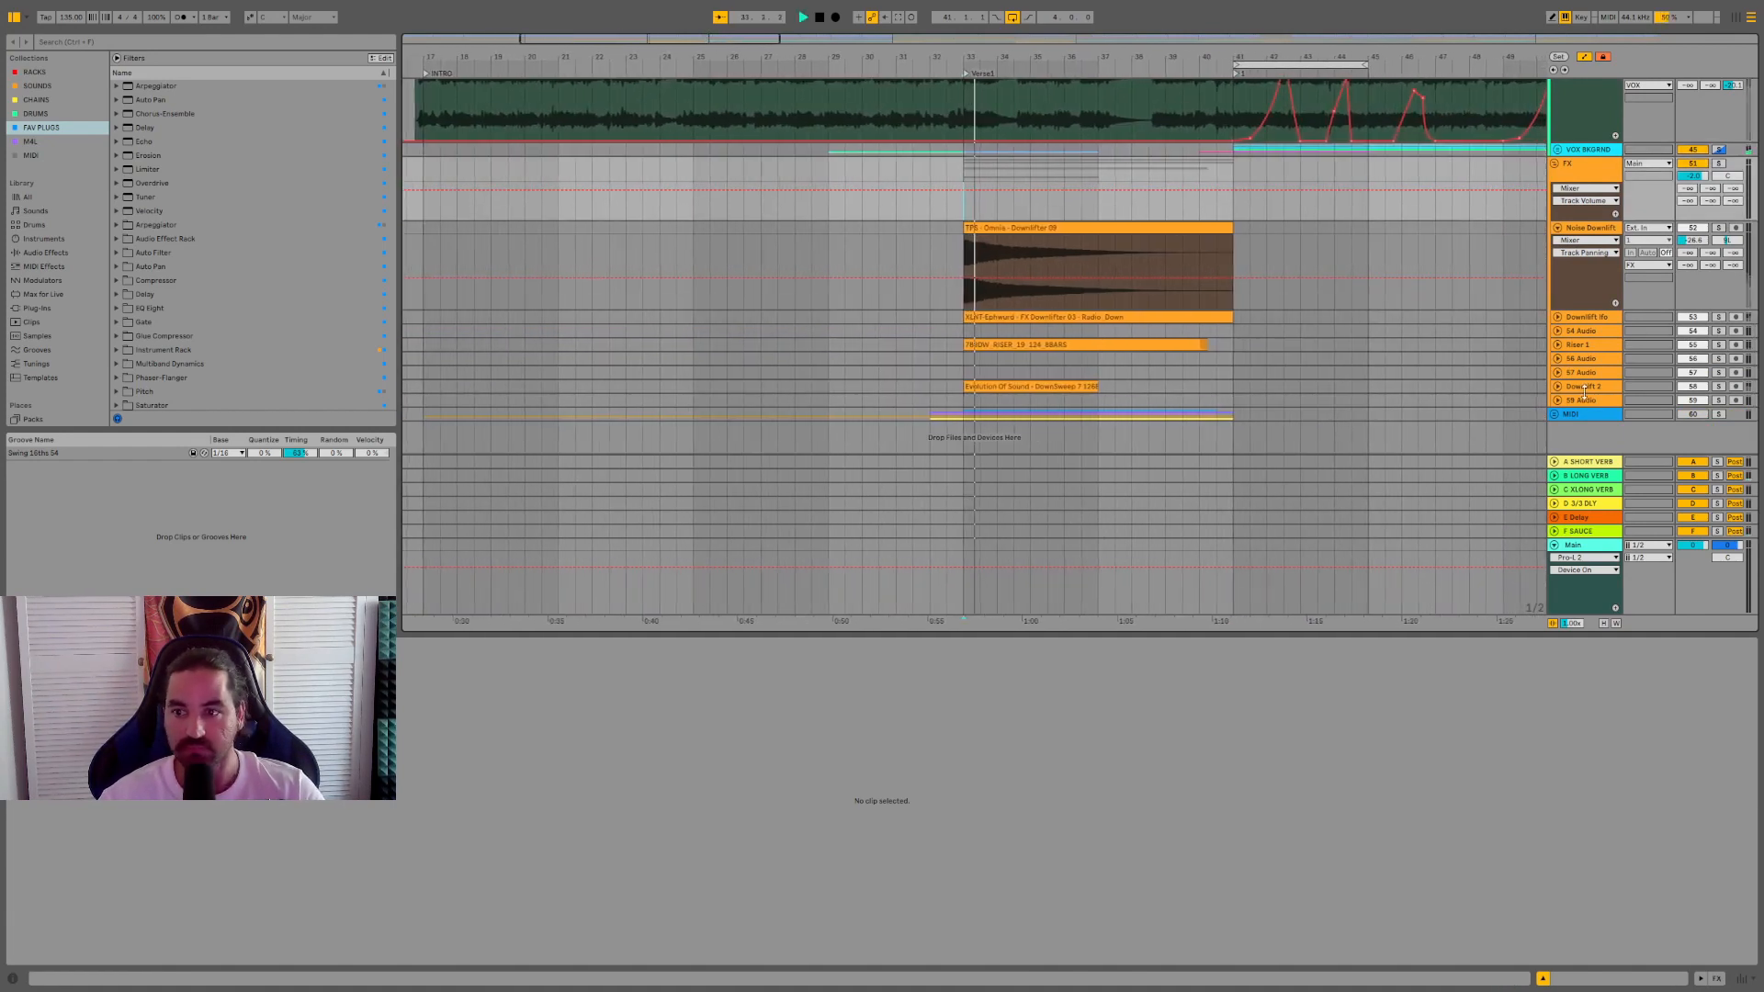
- Select the FX tracks below the noise downlifter and unfold them to show their clip waveforms
click(1582, 398)
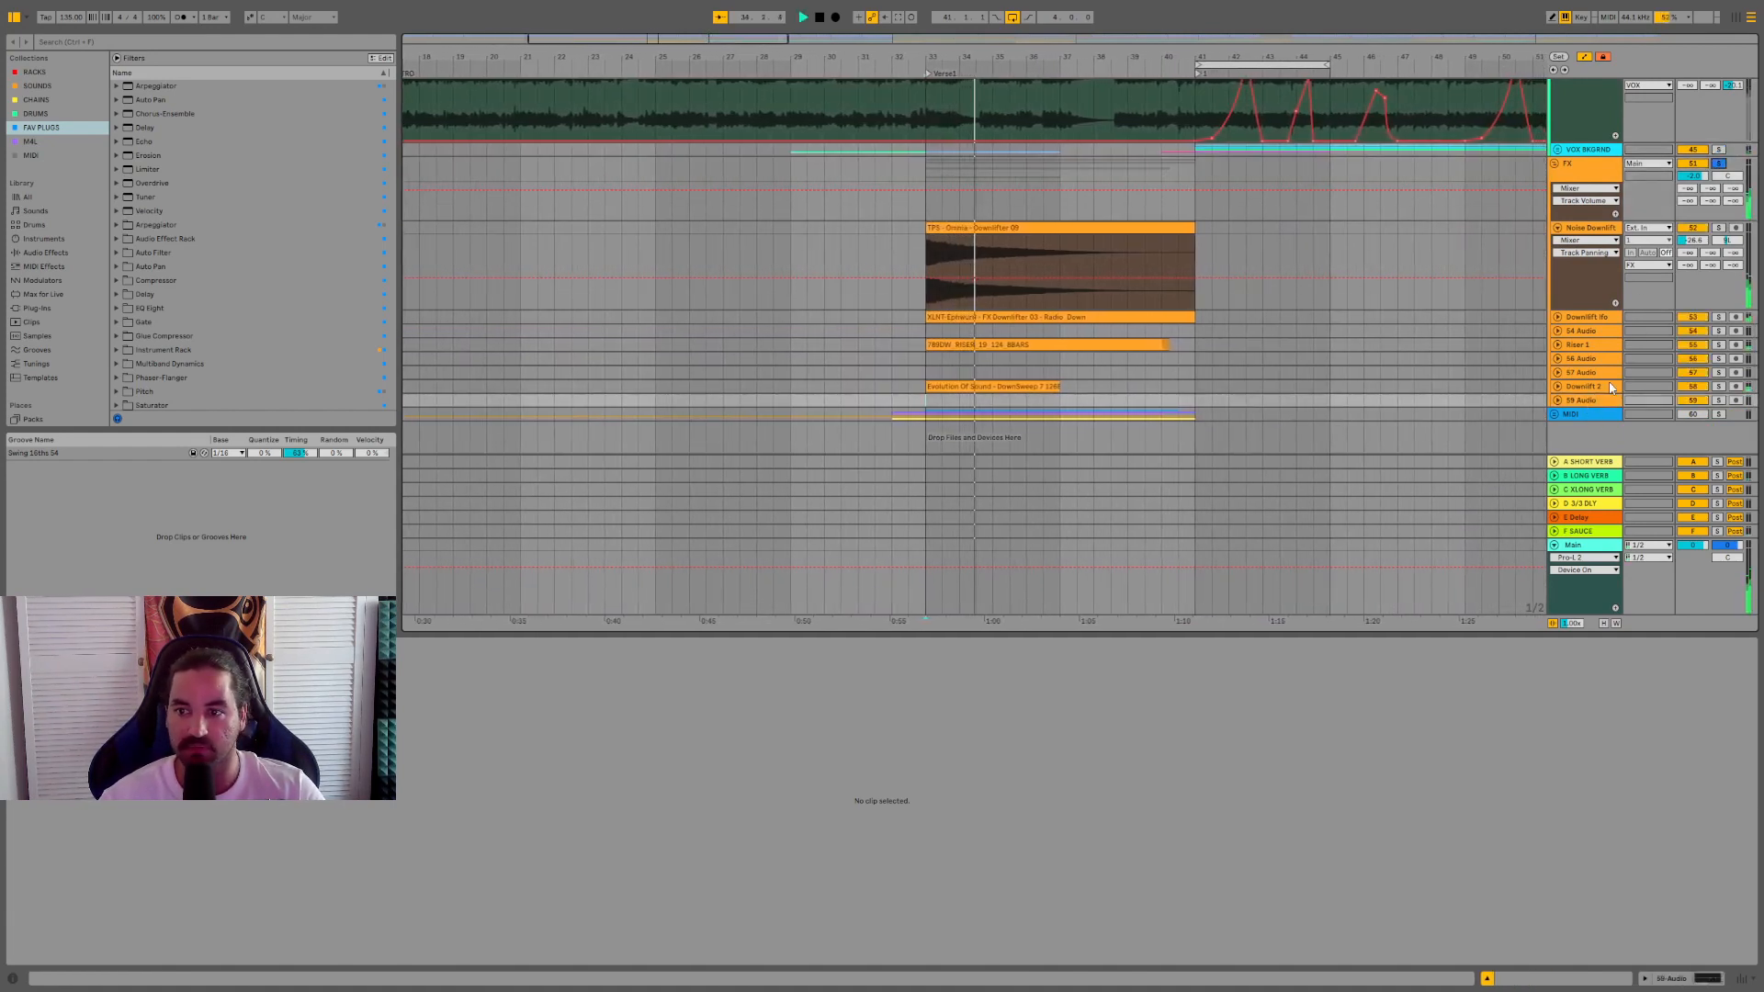
shift+click(1588, 318)
click(1558, 320)
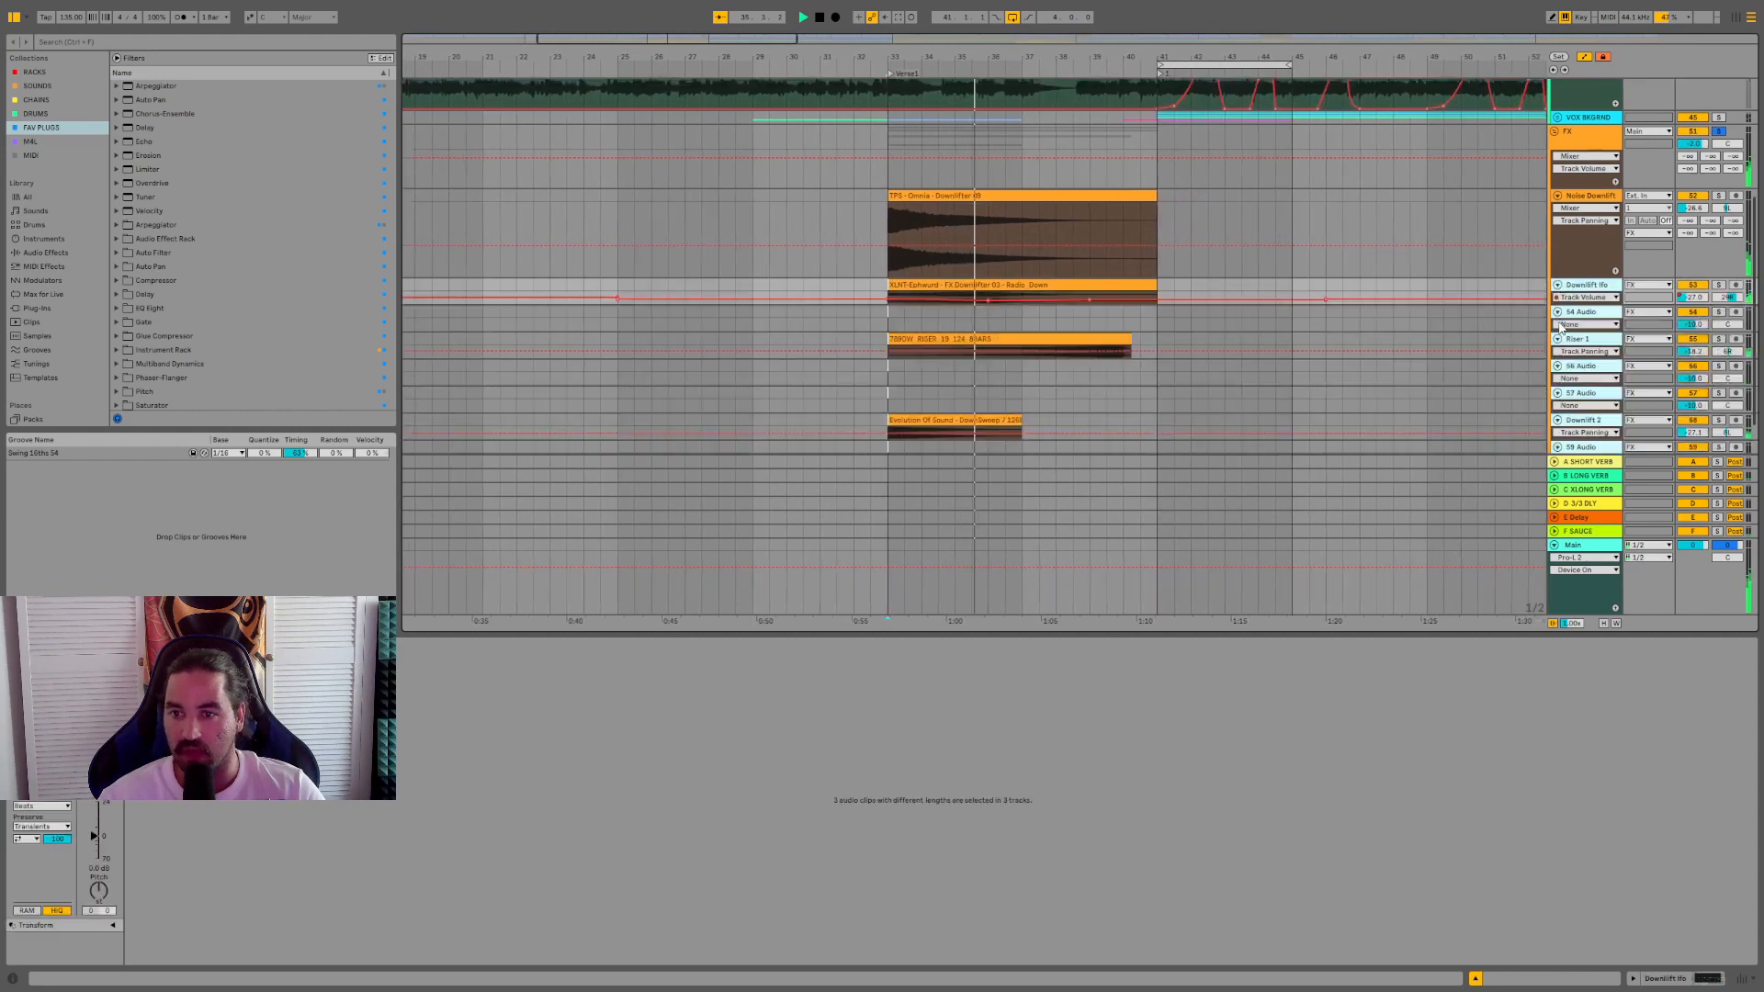
key(ctrl+shift+t)
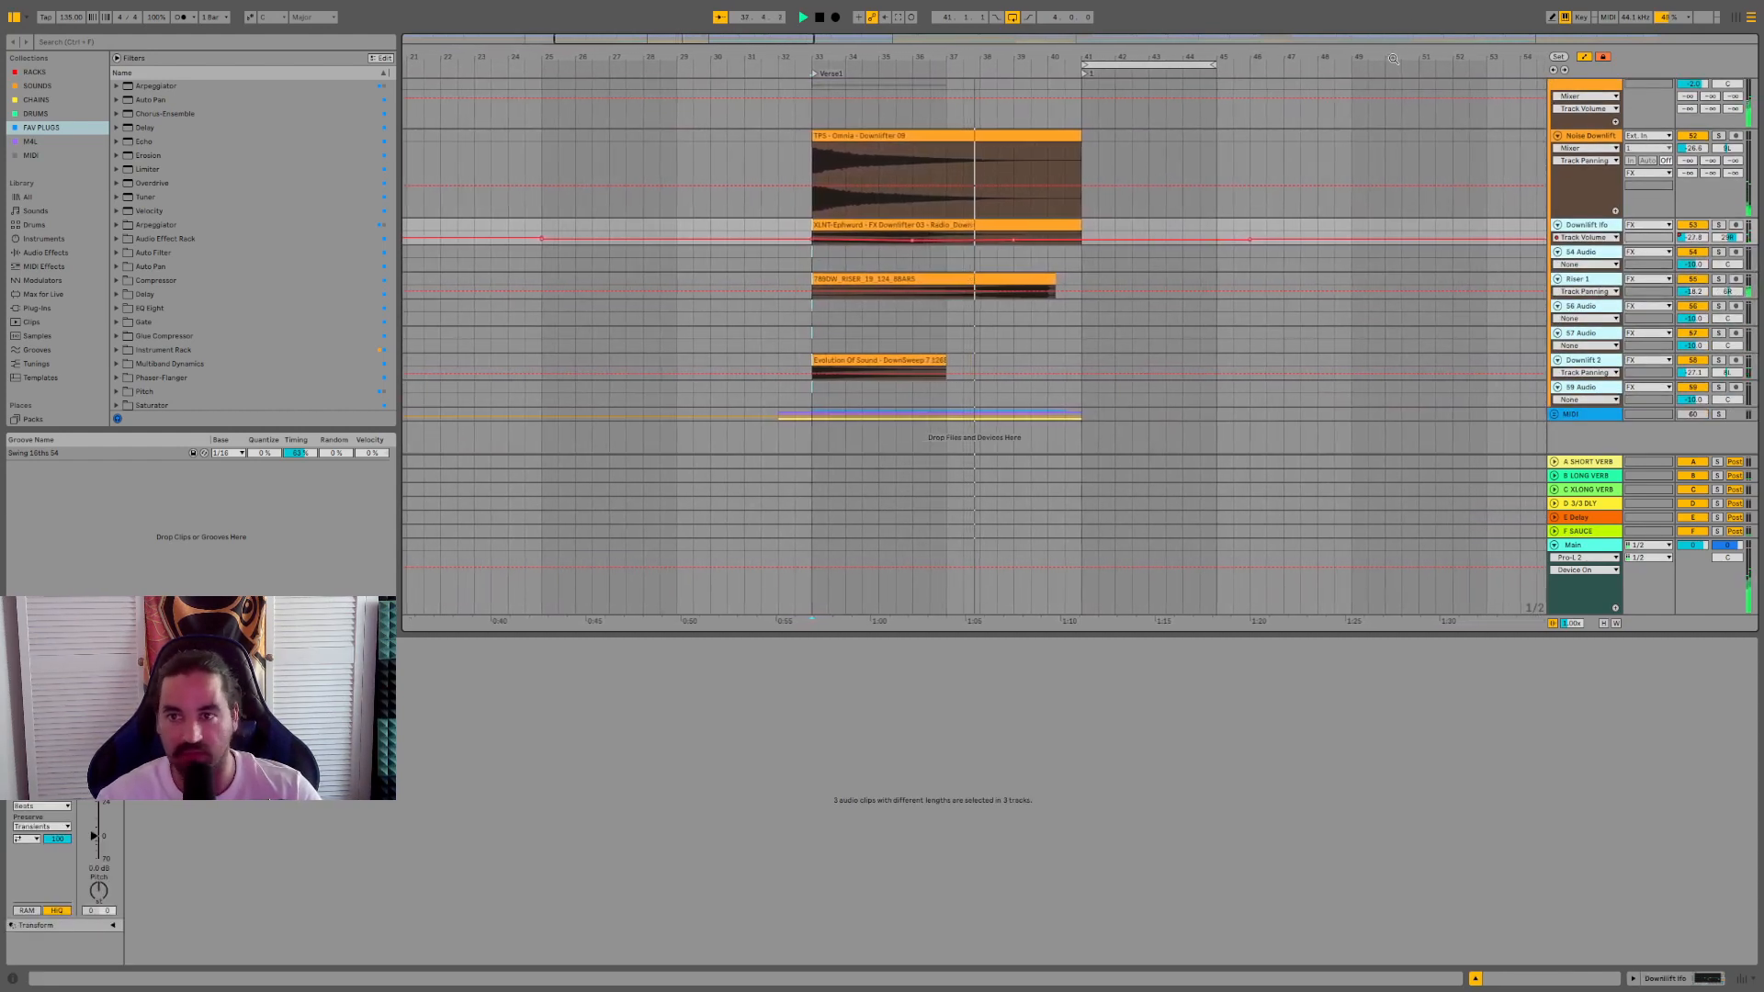
- Play the soloed FX clips from bar 81, between the break and the drop, and stop playback
drag(1393, 58, 682, 20)
click(1181, 360)
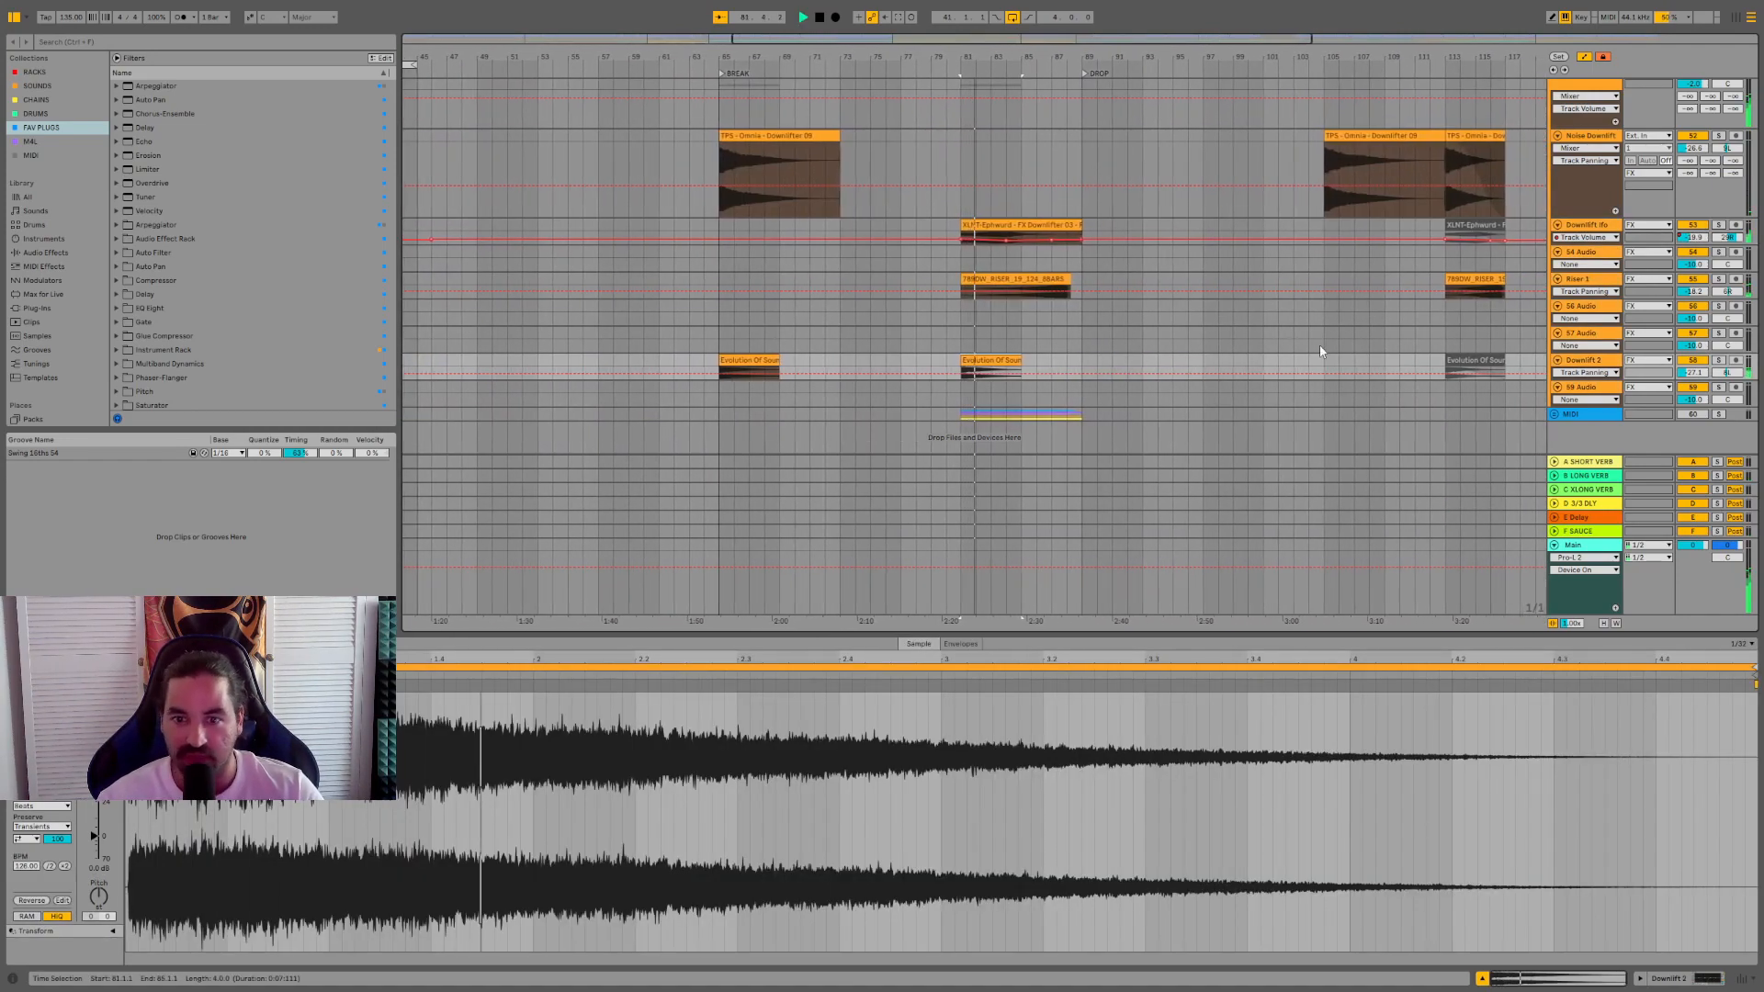
key(space)
- Collapse the FX group, unfold all the track groups, and hide the clip view to enlarge the arrangement
scroll(1580, 344, up, 5)
click(1587, 402)
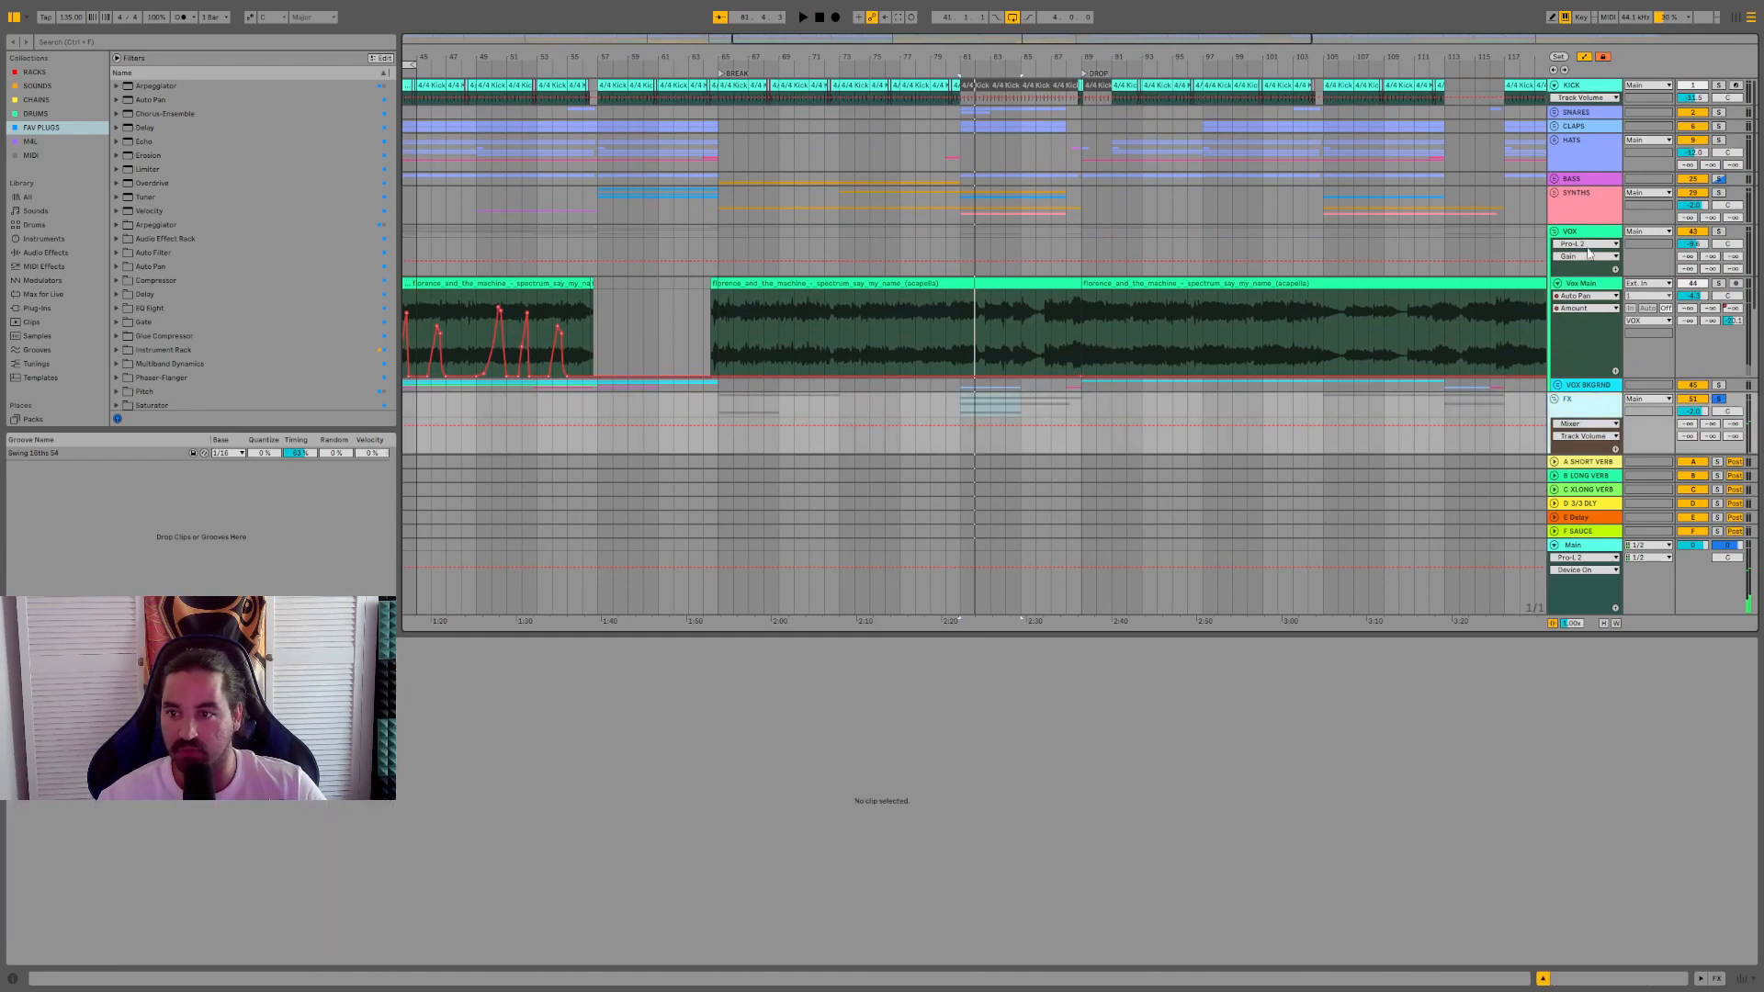
key(ctrl+a)
click(1555, 232)
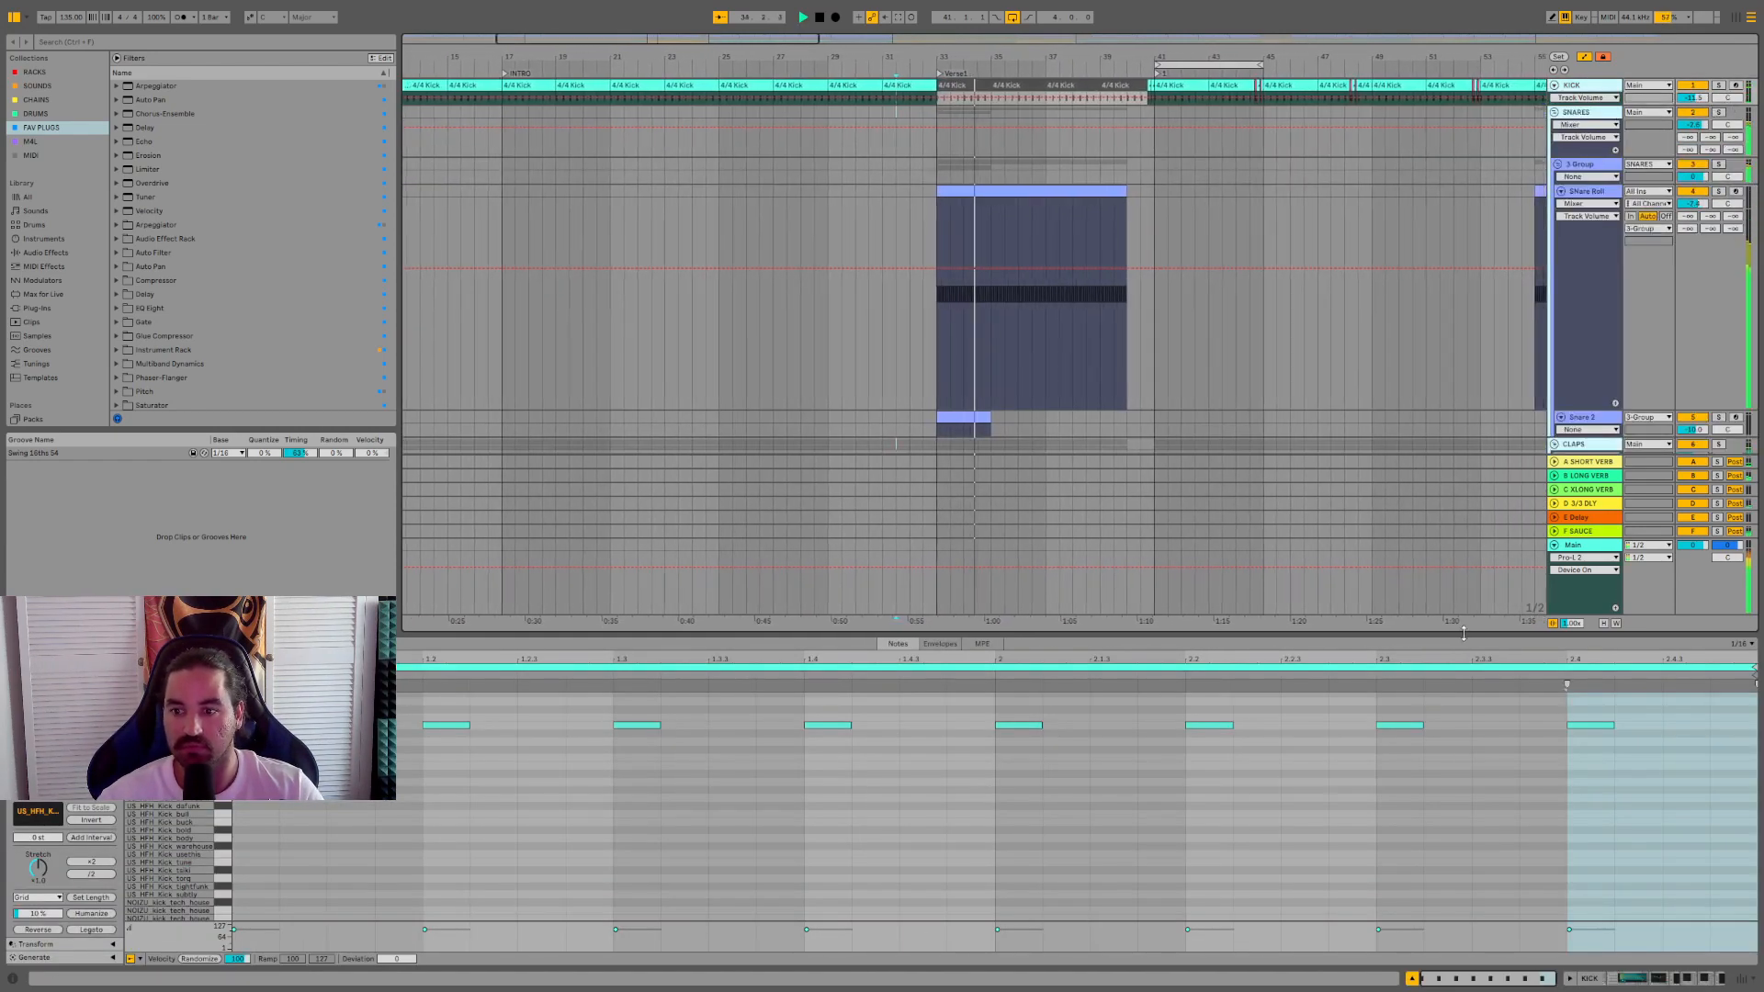
drag(1463, 636, 1448, 955)
- Examine the drum, bass and synth layers during playback of the verse and the section after bar 41, unfolding the synth tracks
scroll(1374, 554, down, 3)
scroll(1373, 554, down, 10)
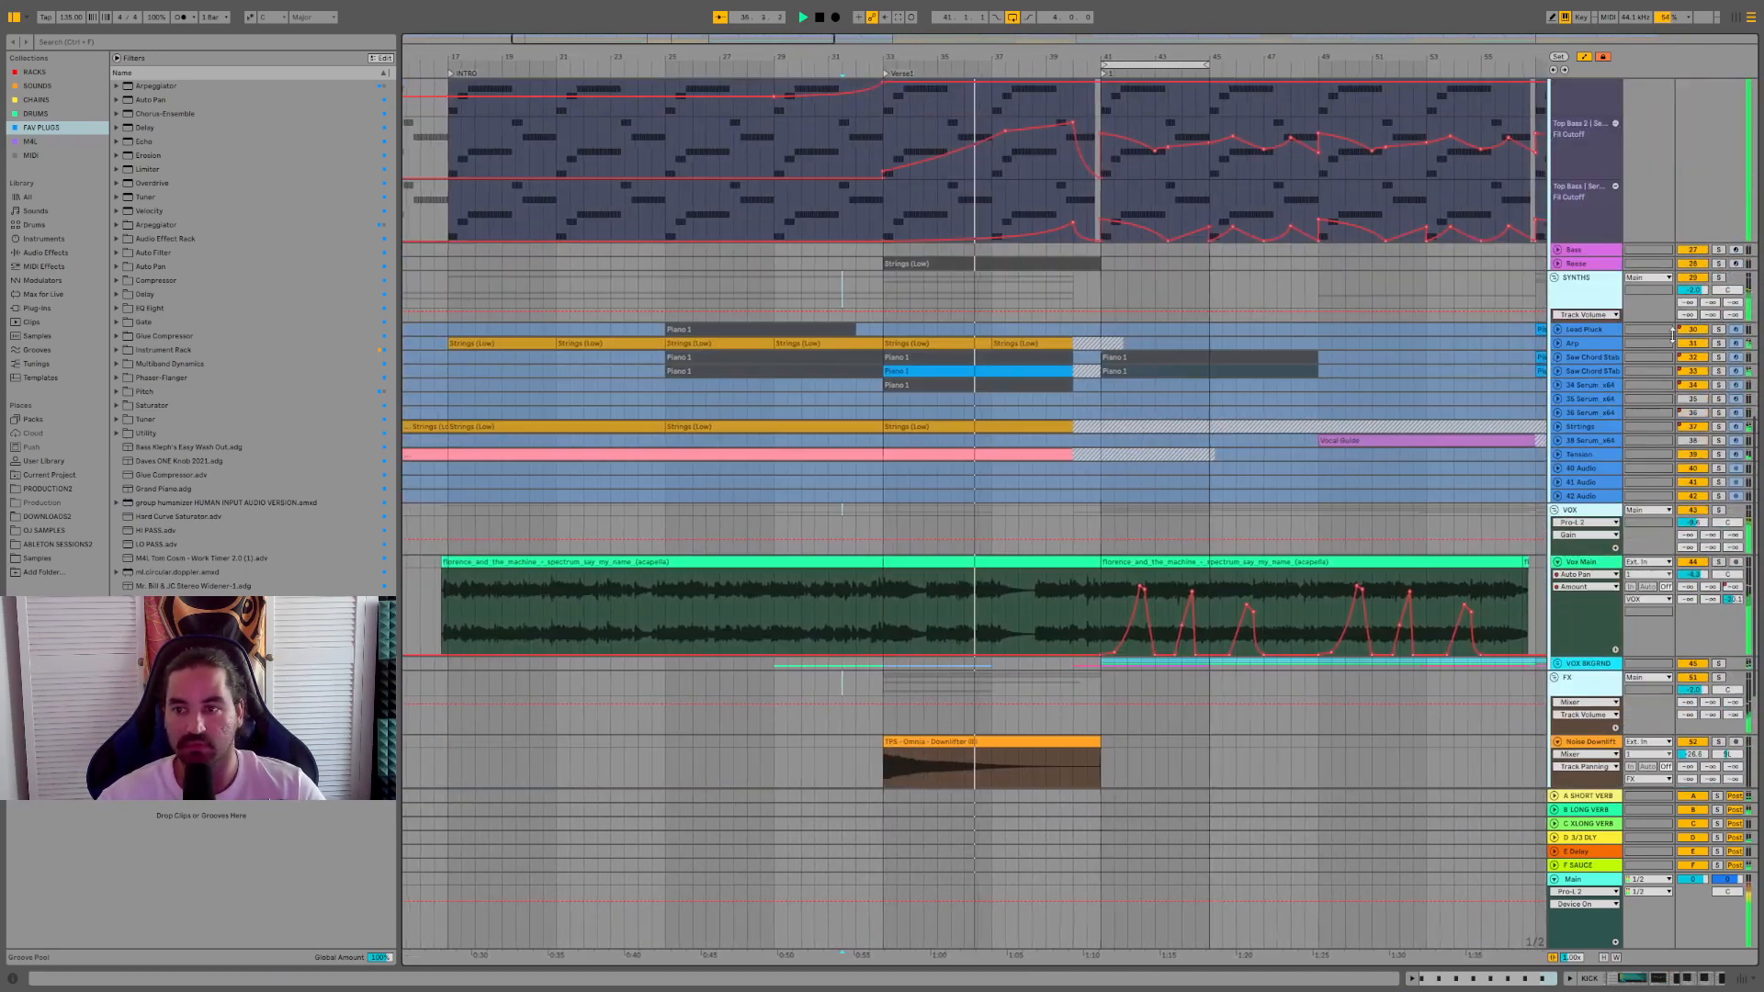
click(1600, 295)
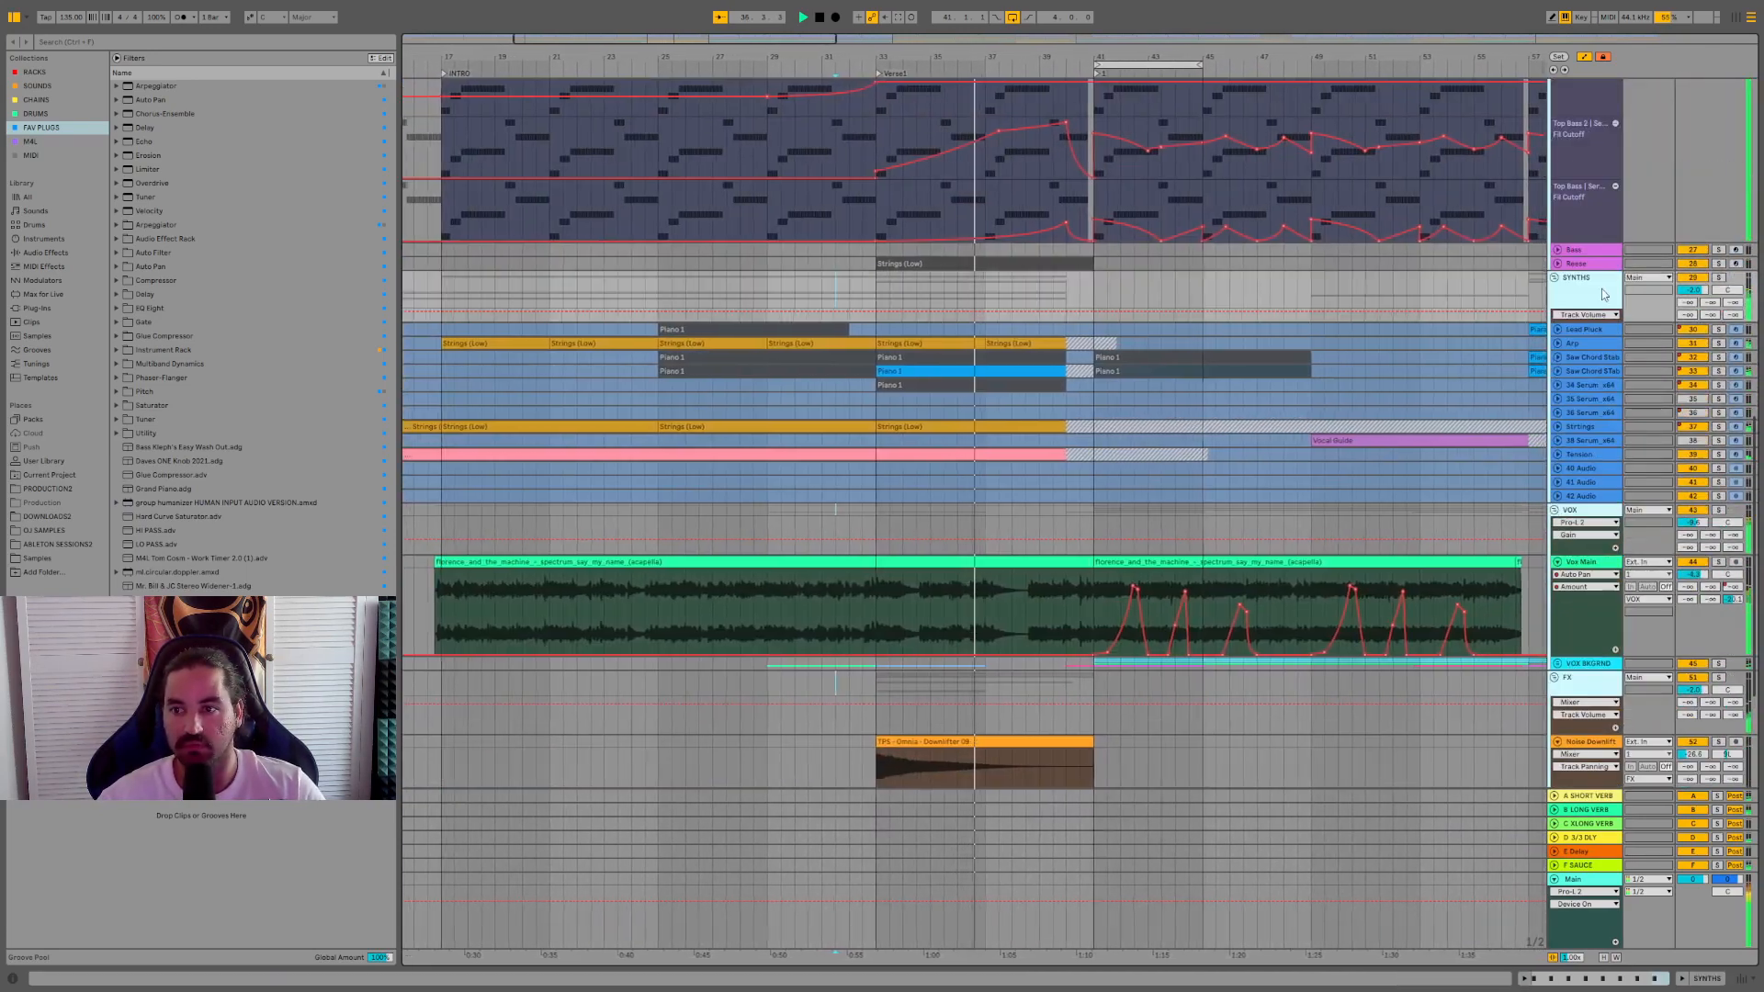
scroll(1241, 321, up, 10)
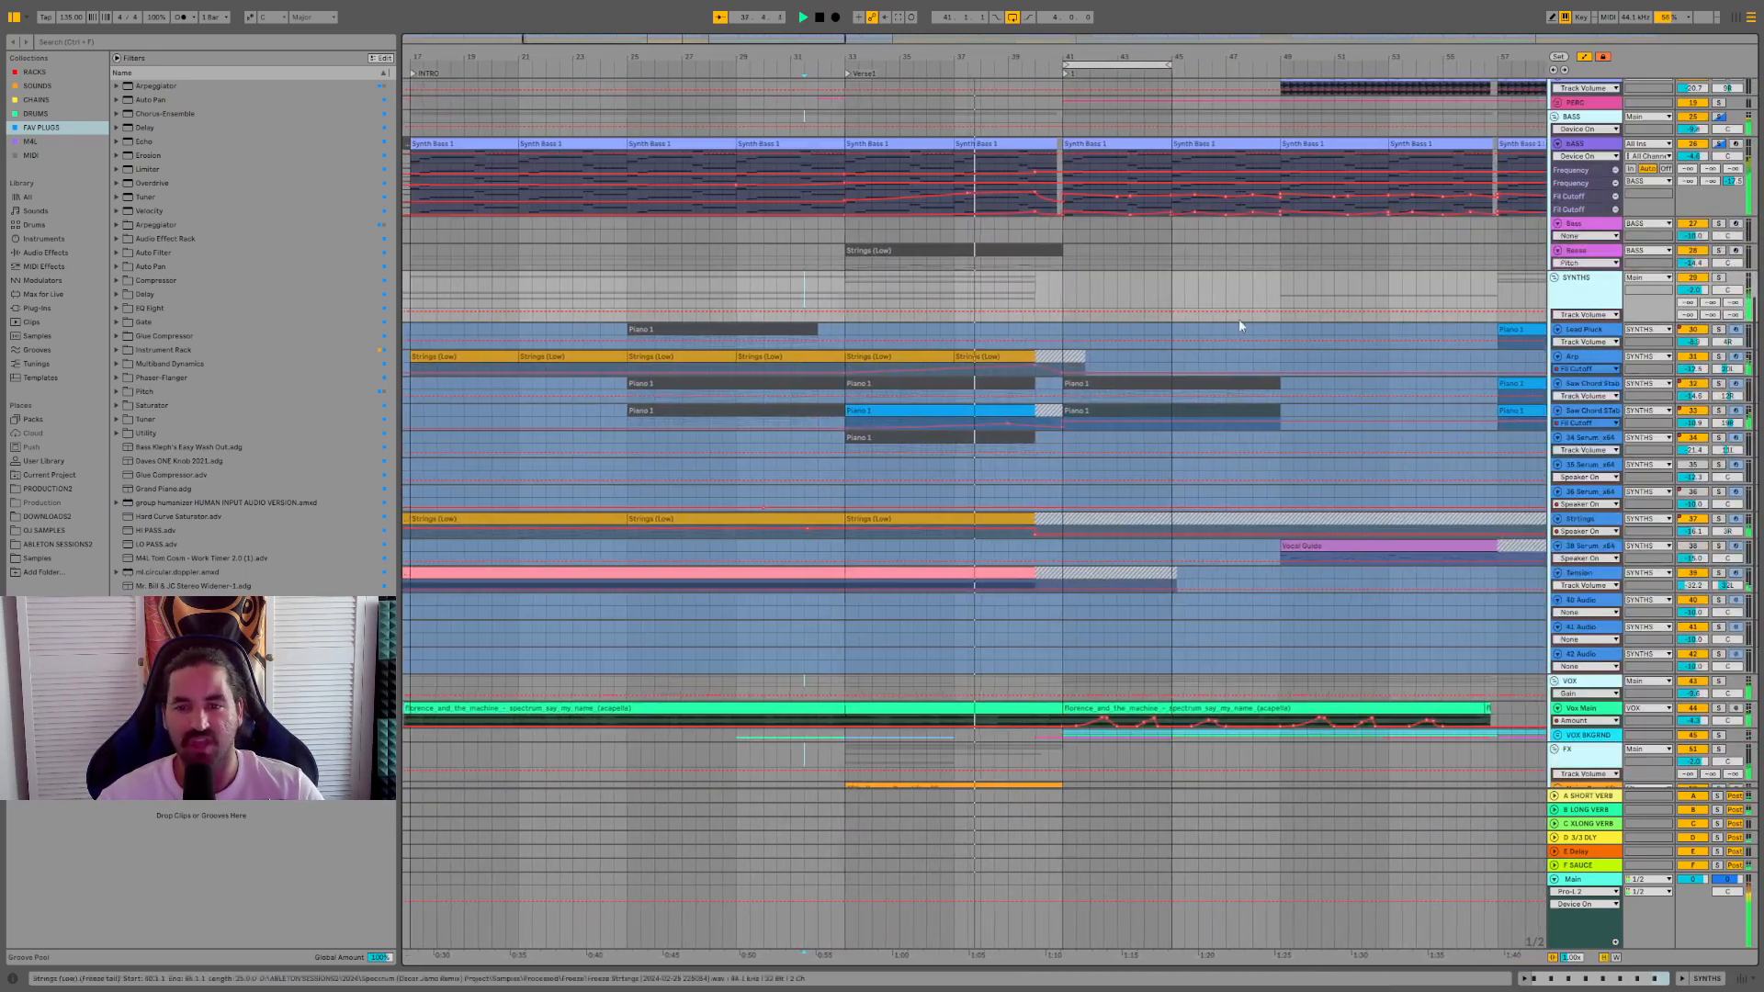
scroll(1114, 229, down, 8)
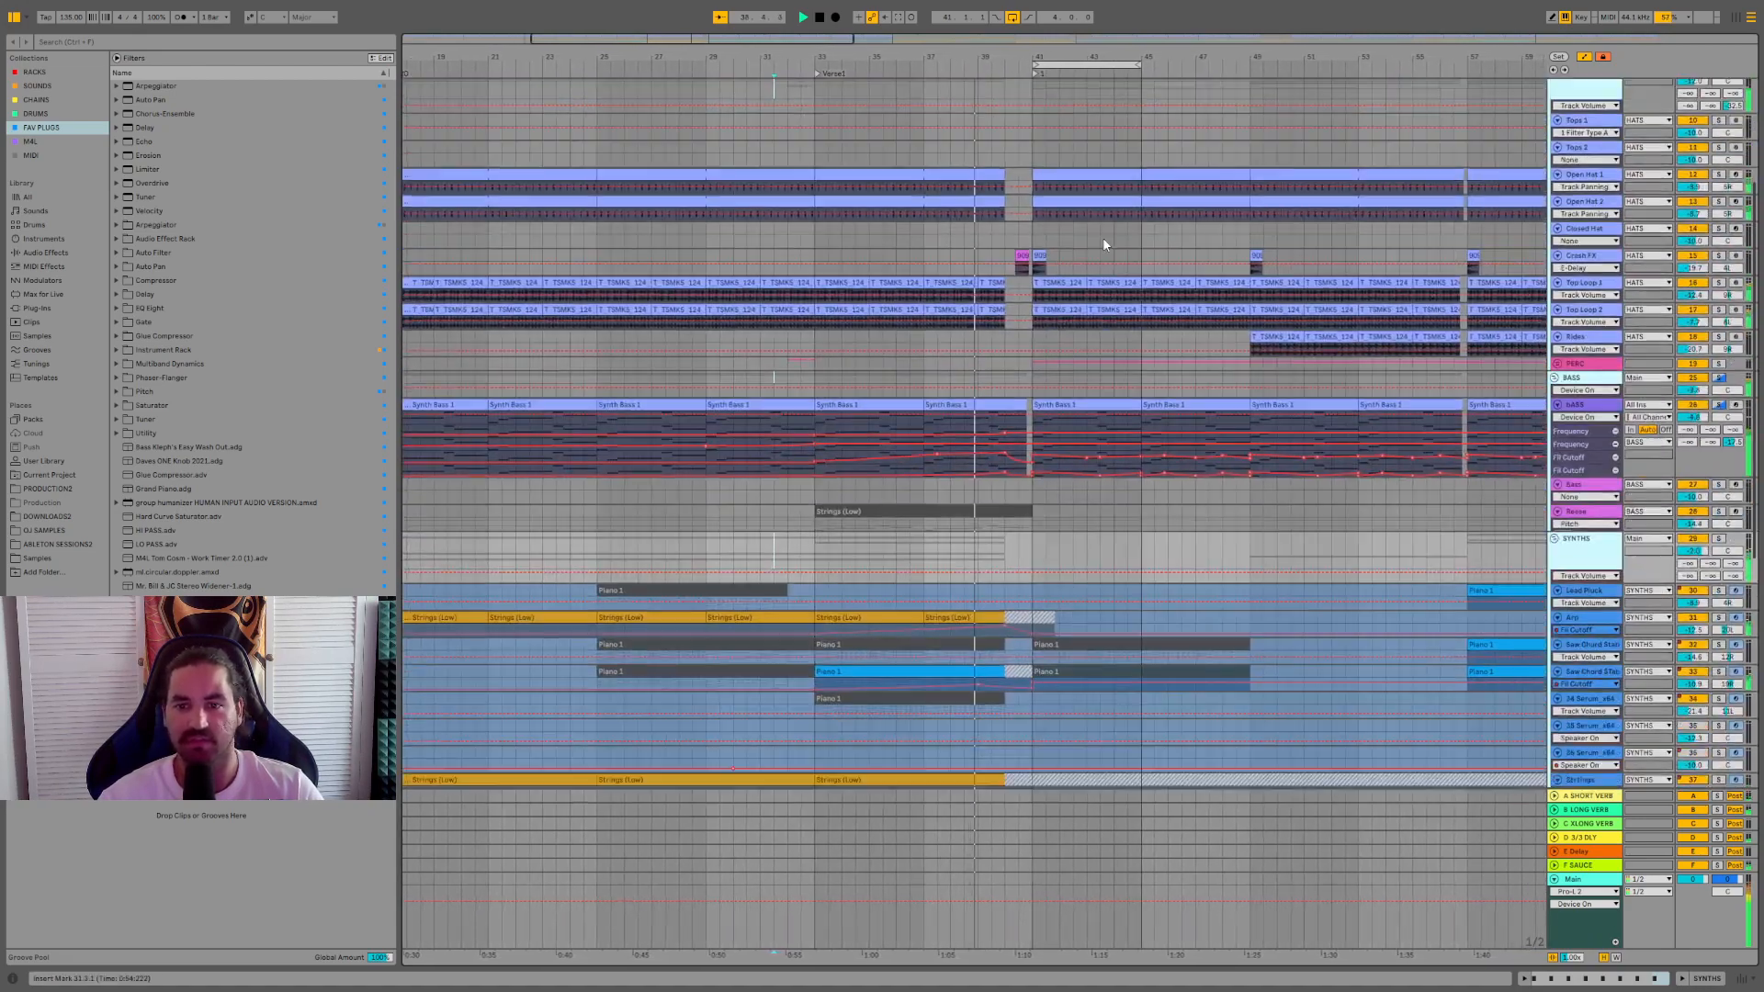
drag(996, 59, 996, 110)
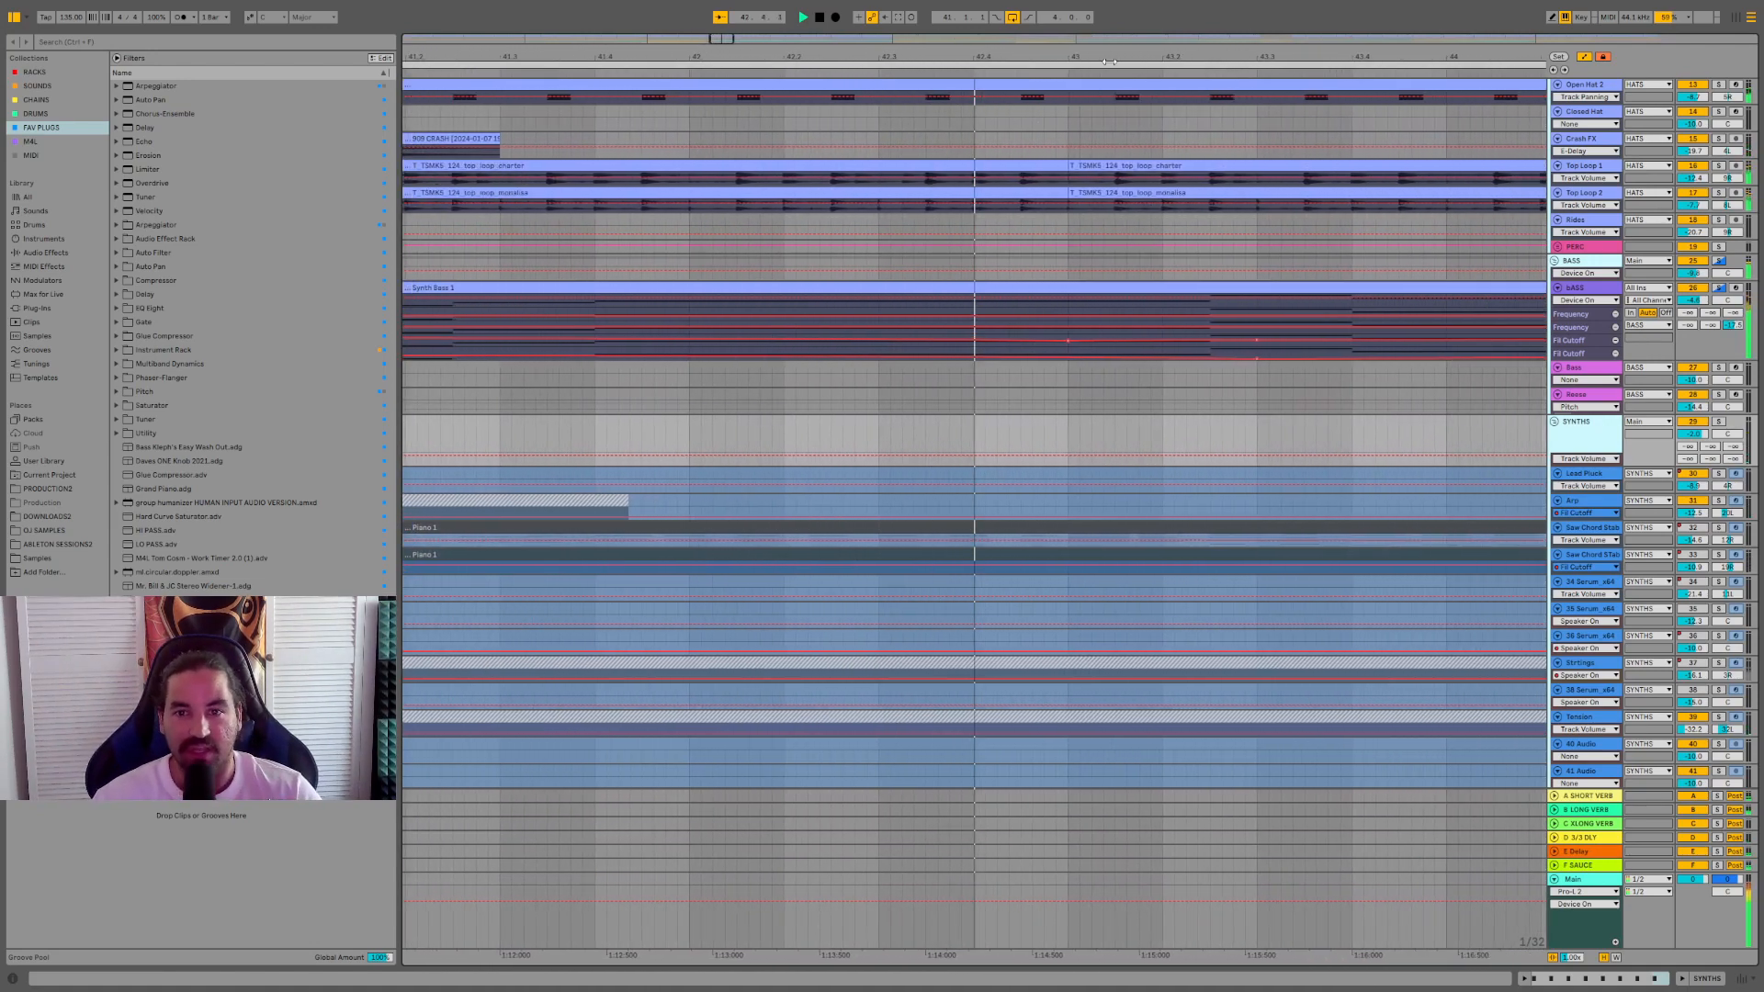
- Show the arrangement at full width, place the insert marker at bar 49 on the Reese track, and stop playback
key(w)
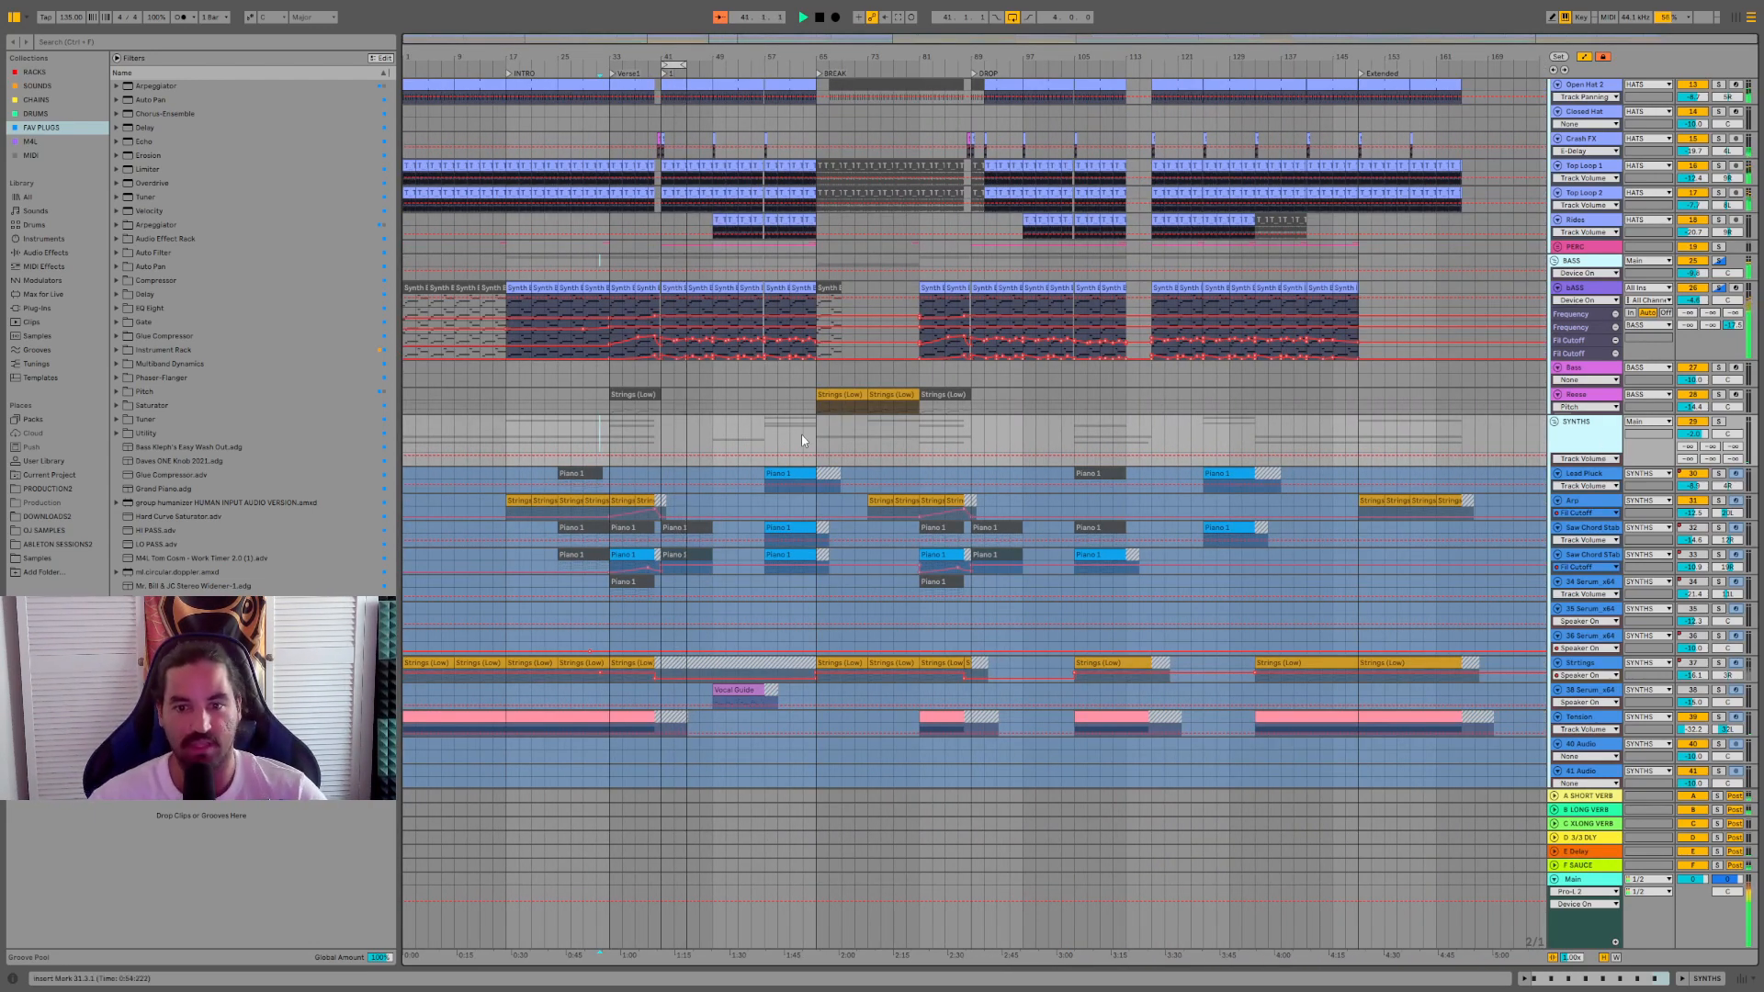
key(space)
key(space)
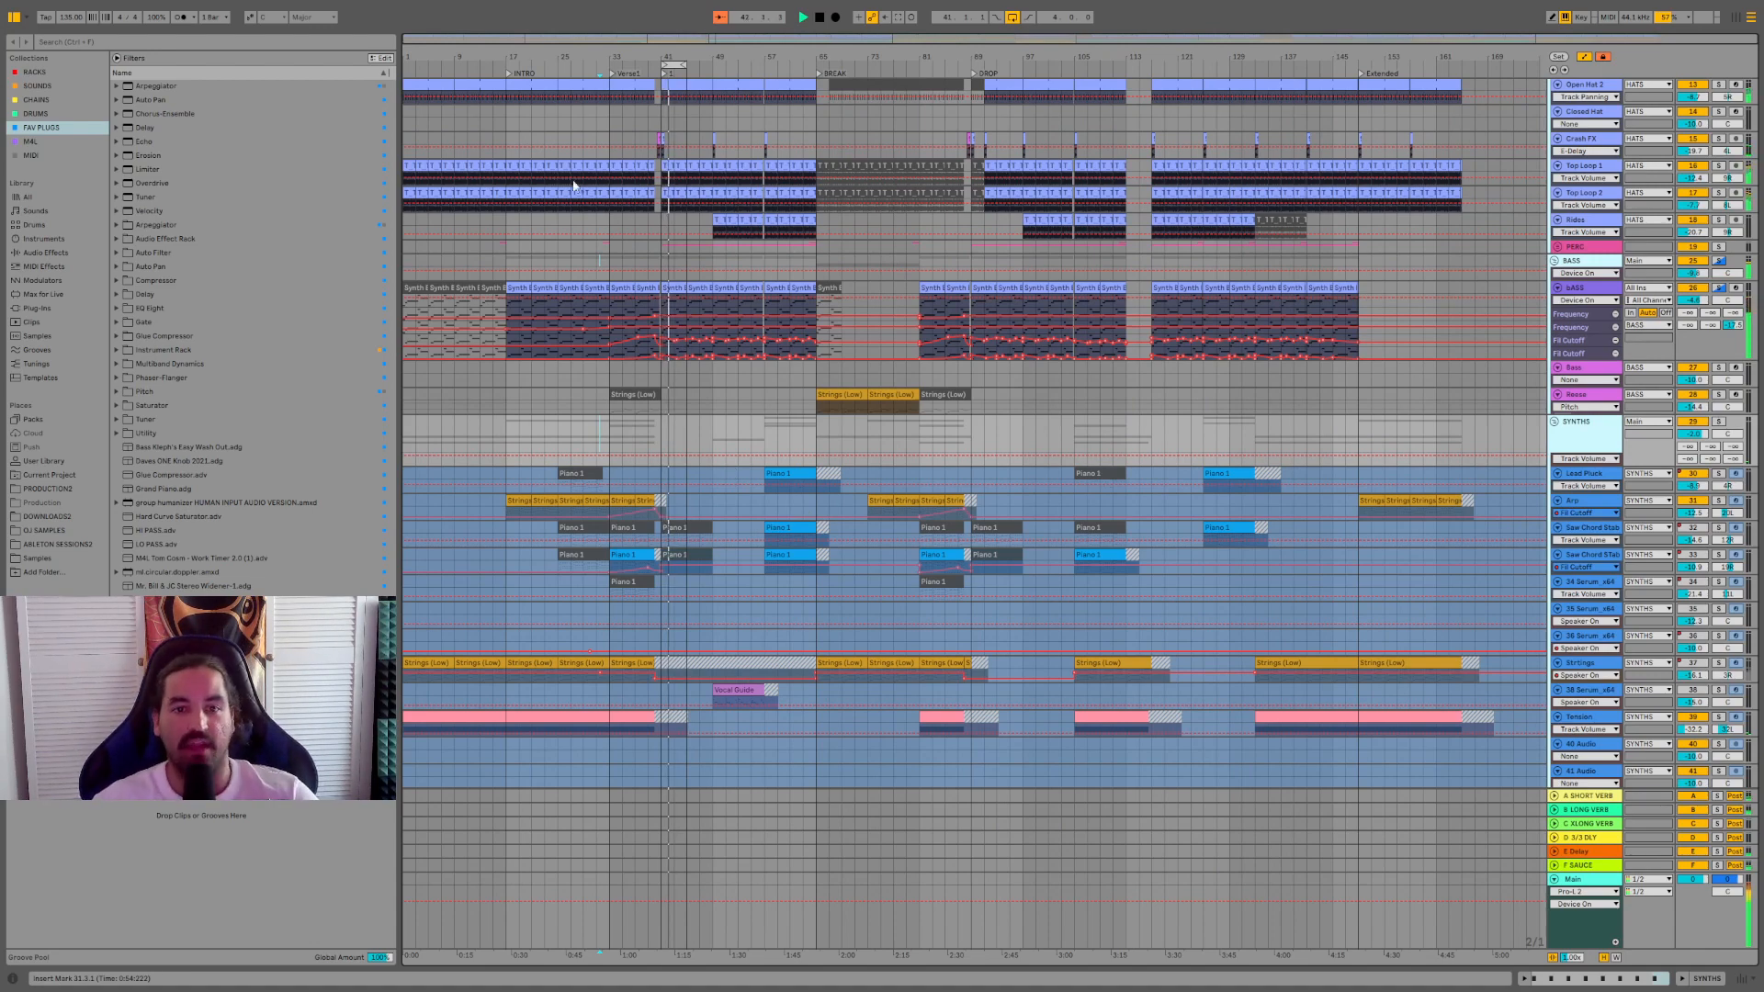
click(713, 405)
key(space)
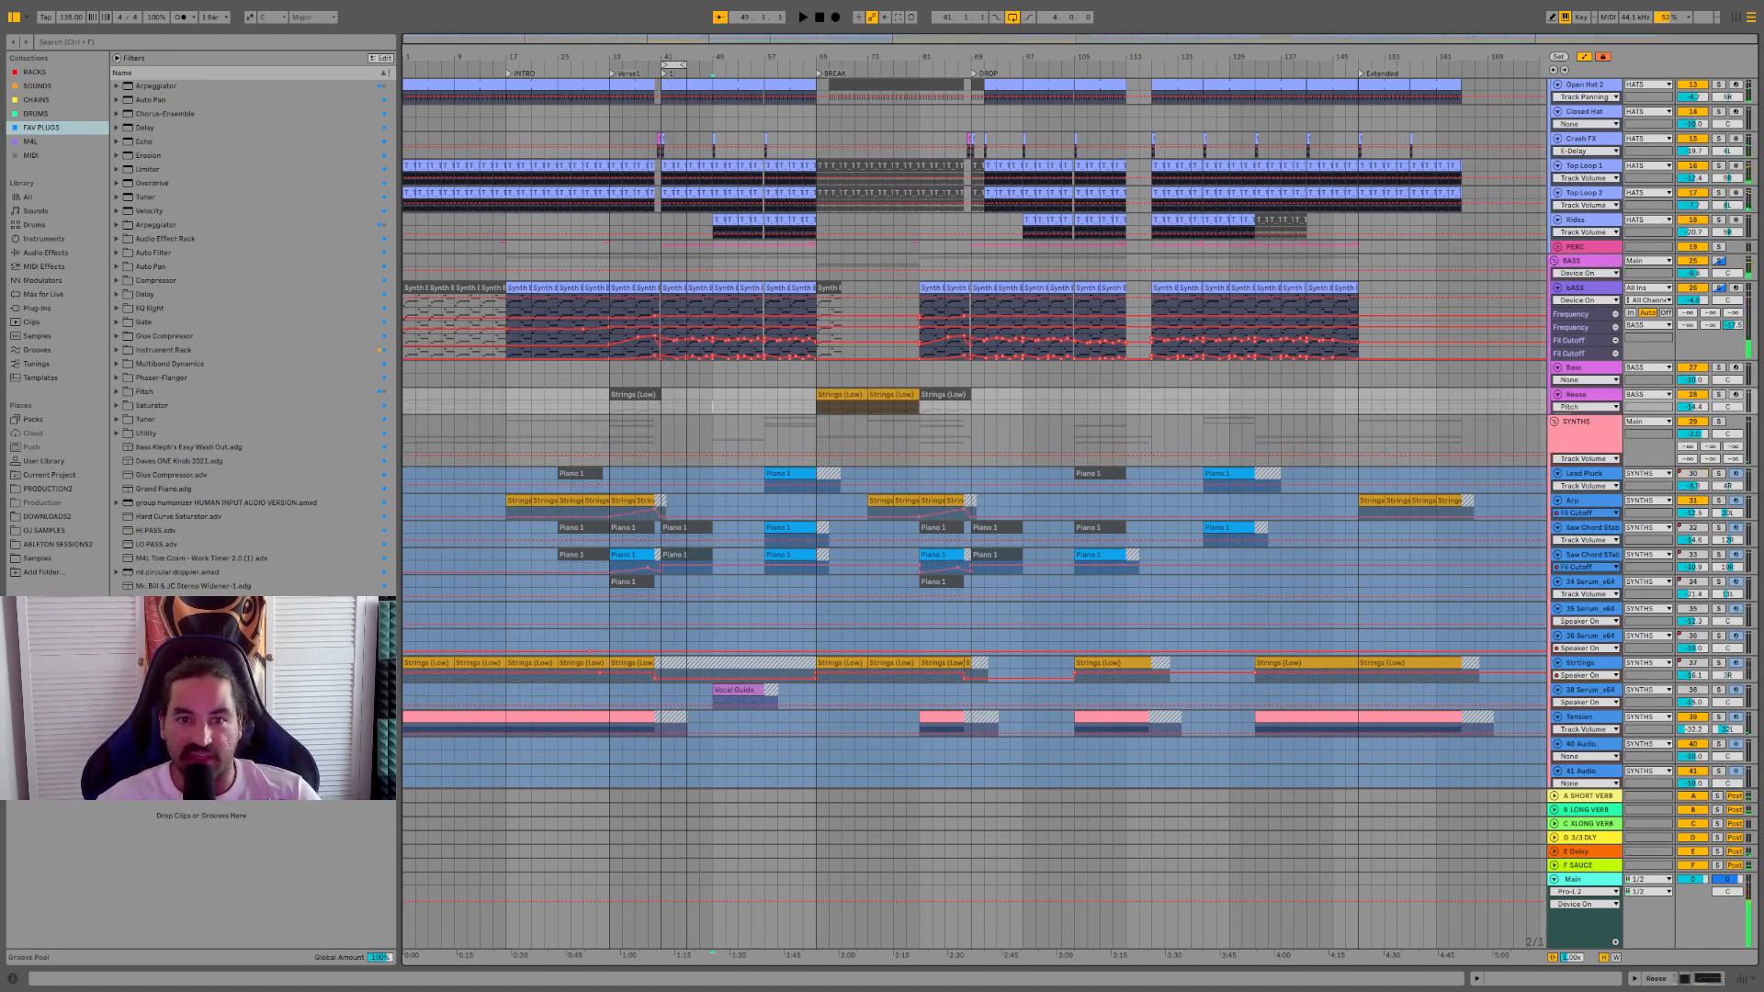
- Select the Rides lane from bar 41 to just past bar 49, extend the loop over it, and place the insert marker at 42.2.1 on Crash FX
drag(679, 60, 841, 287)
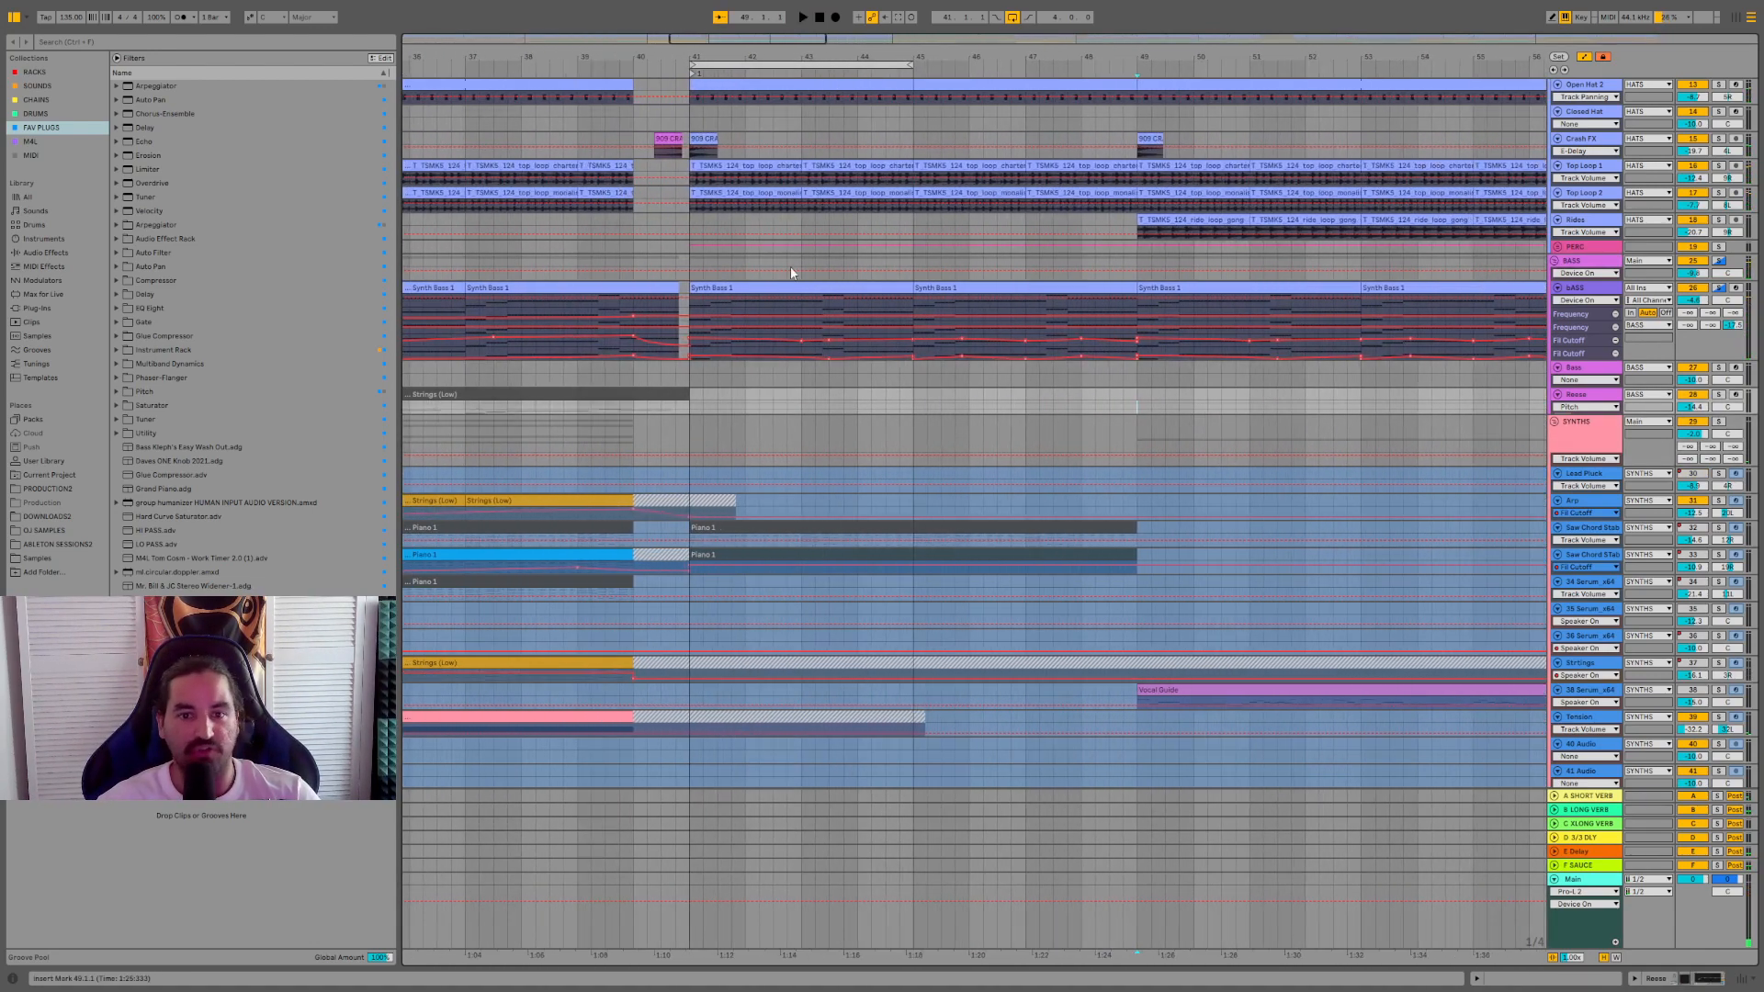
drag(693, 220, 1163, 225)
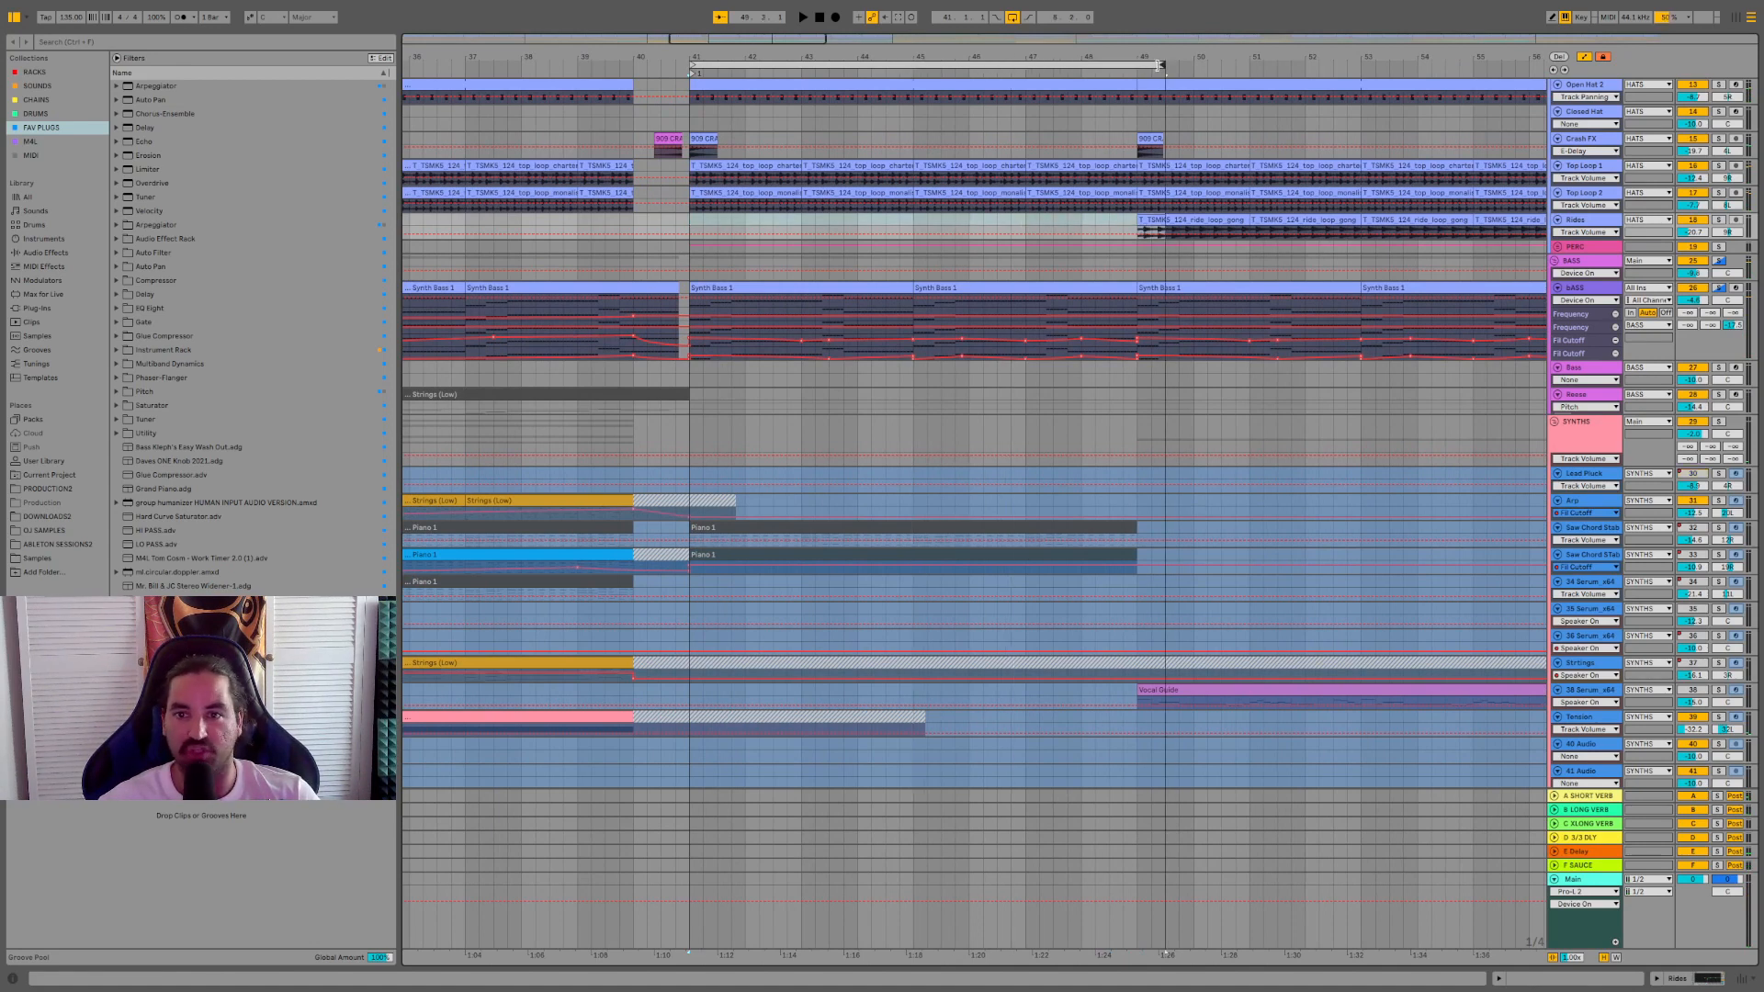
click(759, 135)
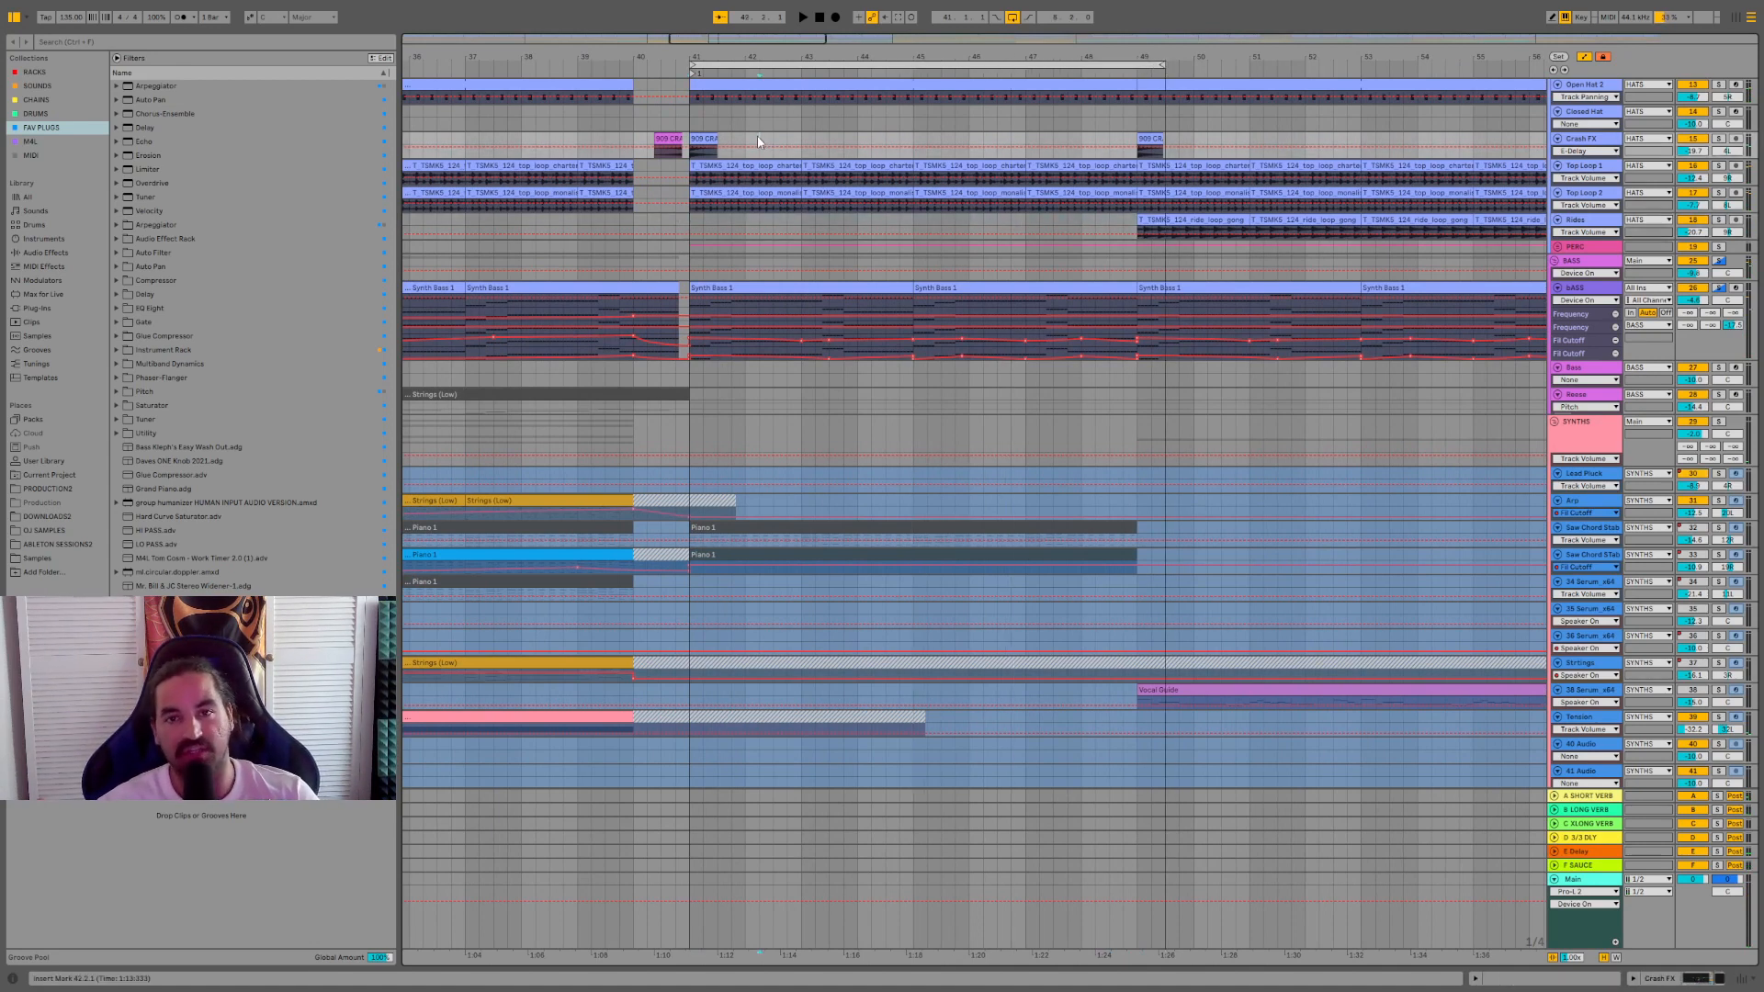